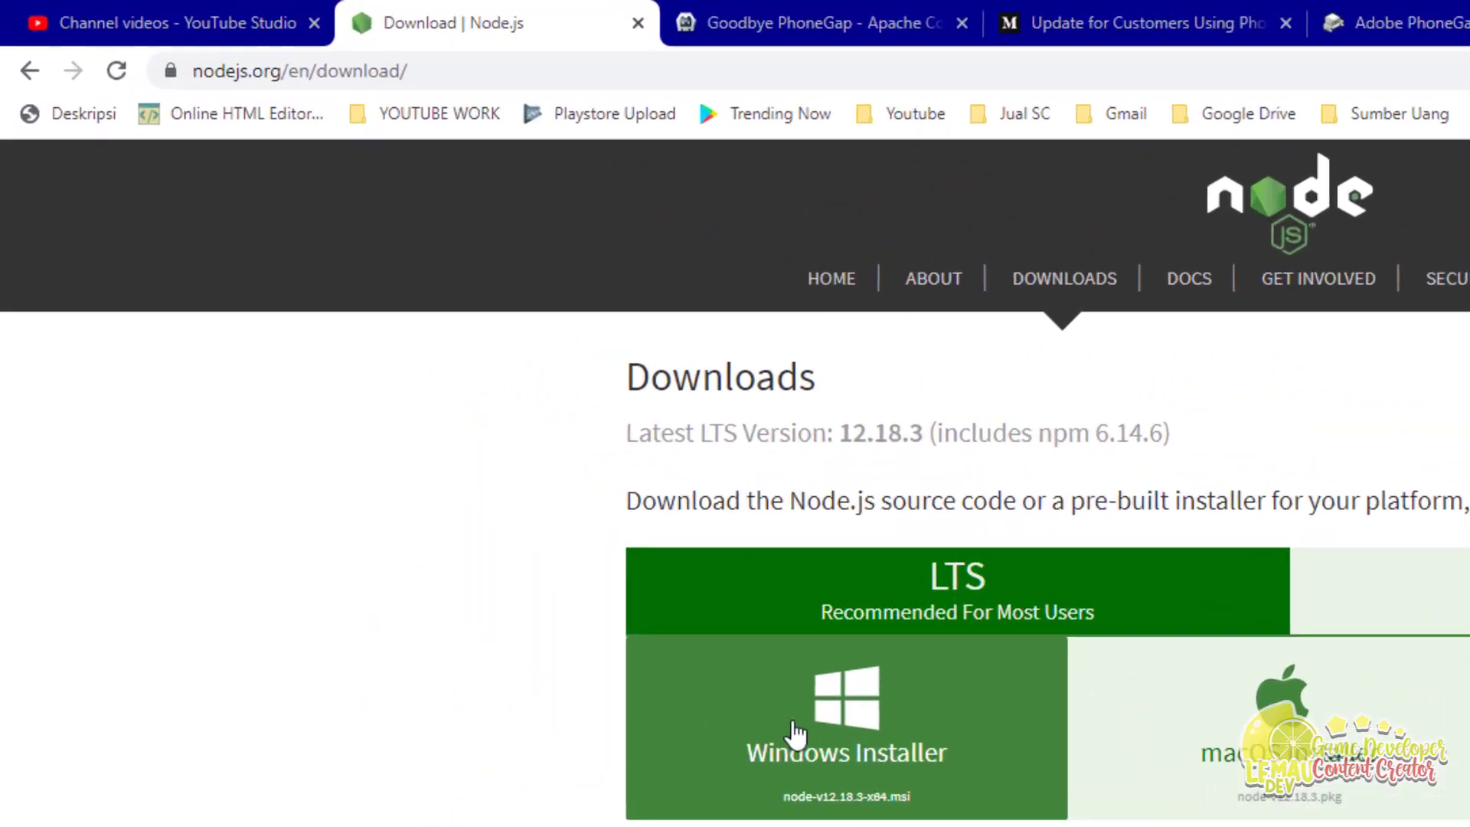
Step: Highlight the Node.js download page address and bring the Build APK Cordova CLI folder forward
scroll(429, 345, "down", 2)
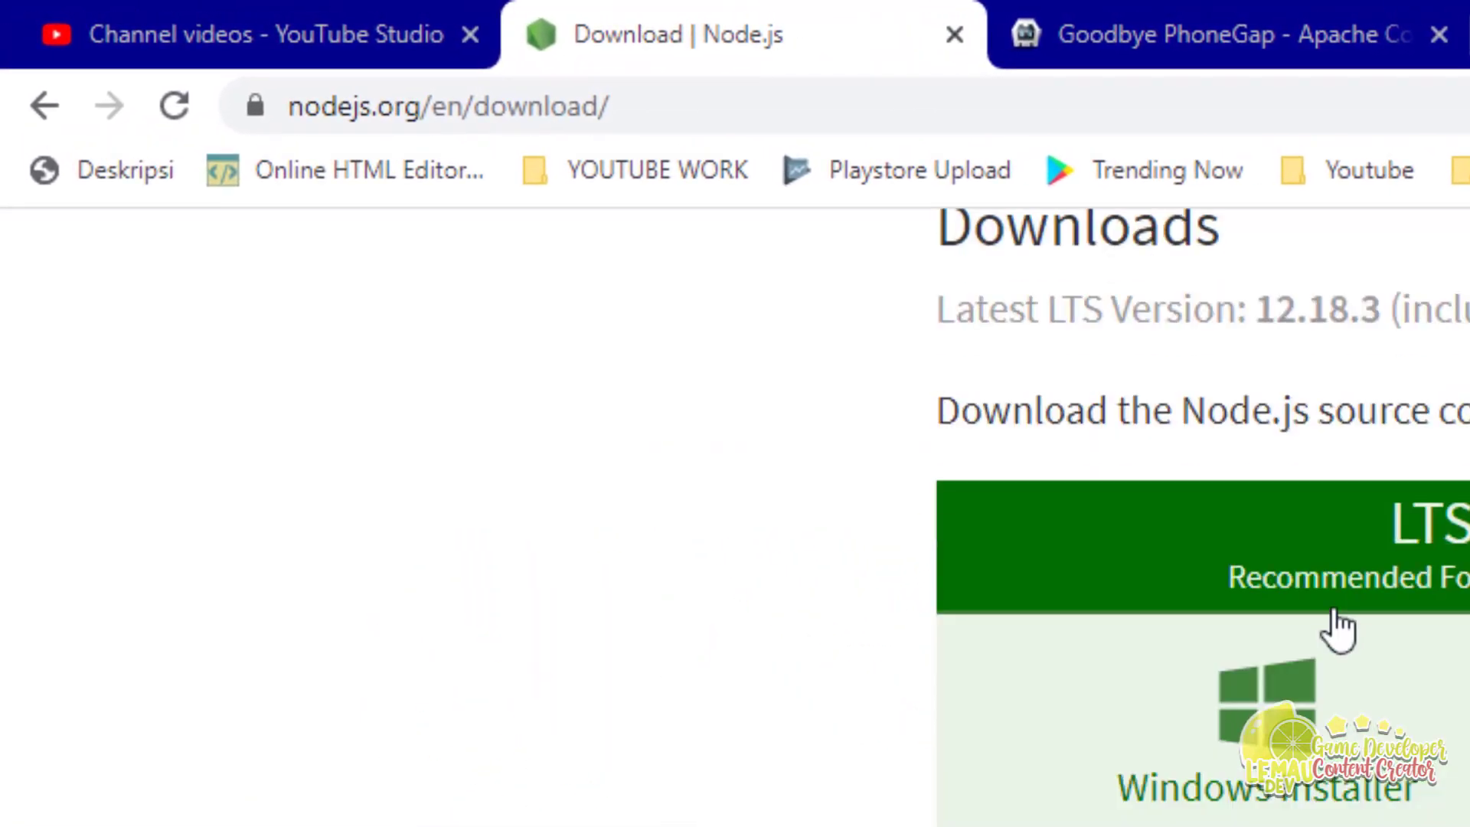
left_click(643, 92)
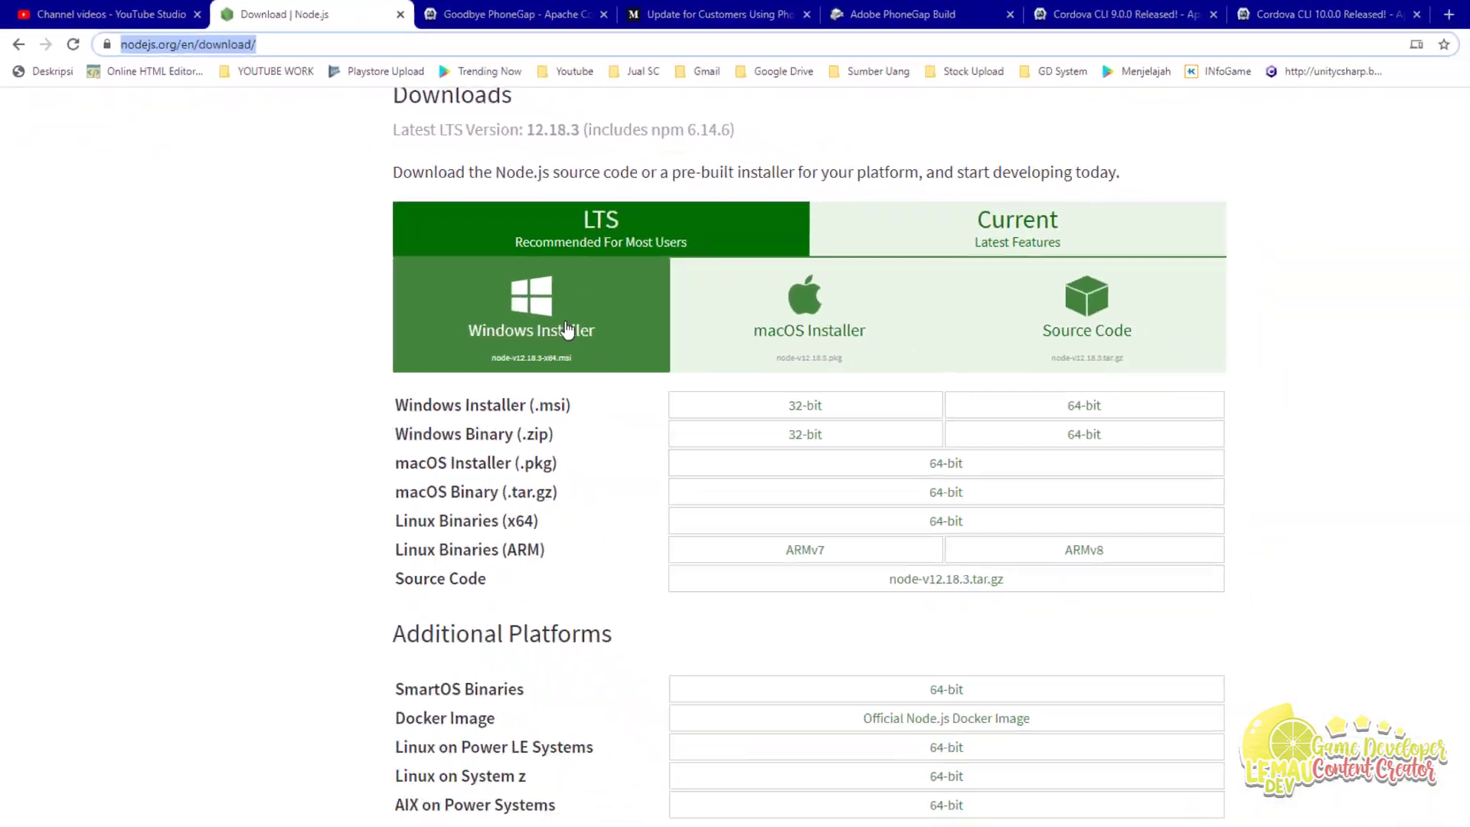
mouse_move(98, 814)
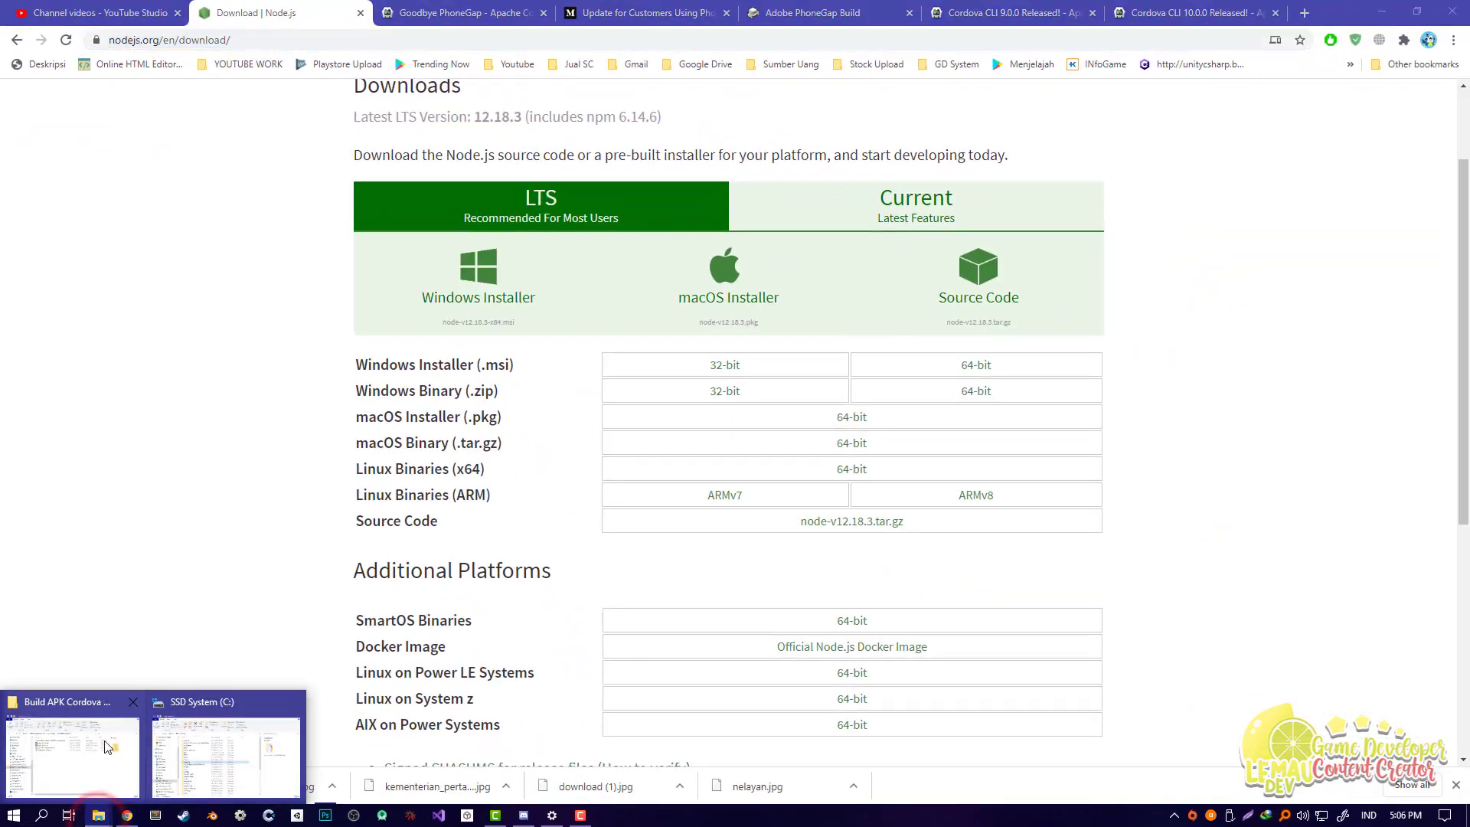
left_click(104, 739)
Step: Review the Node.js, JDK and Android Studio installer files in the folder
left_click(526, 310)
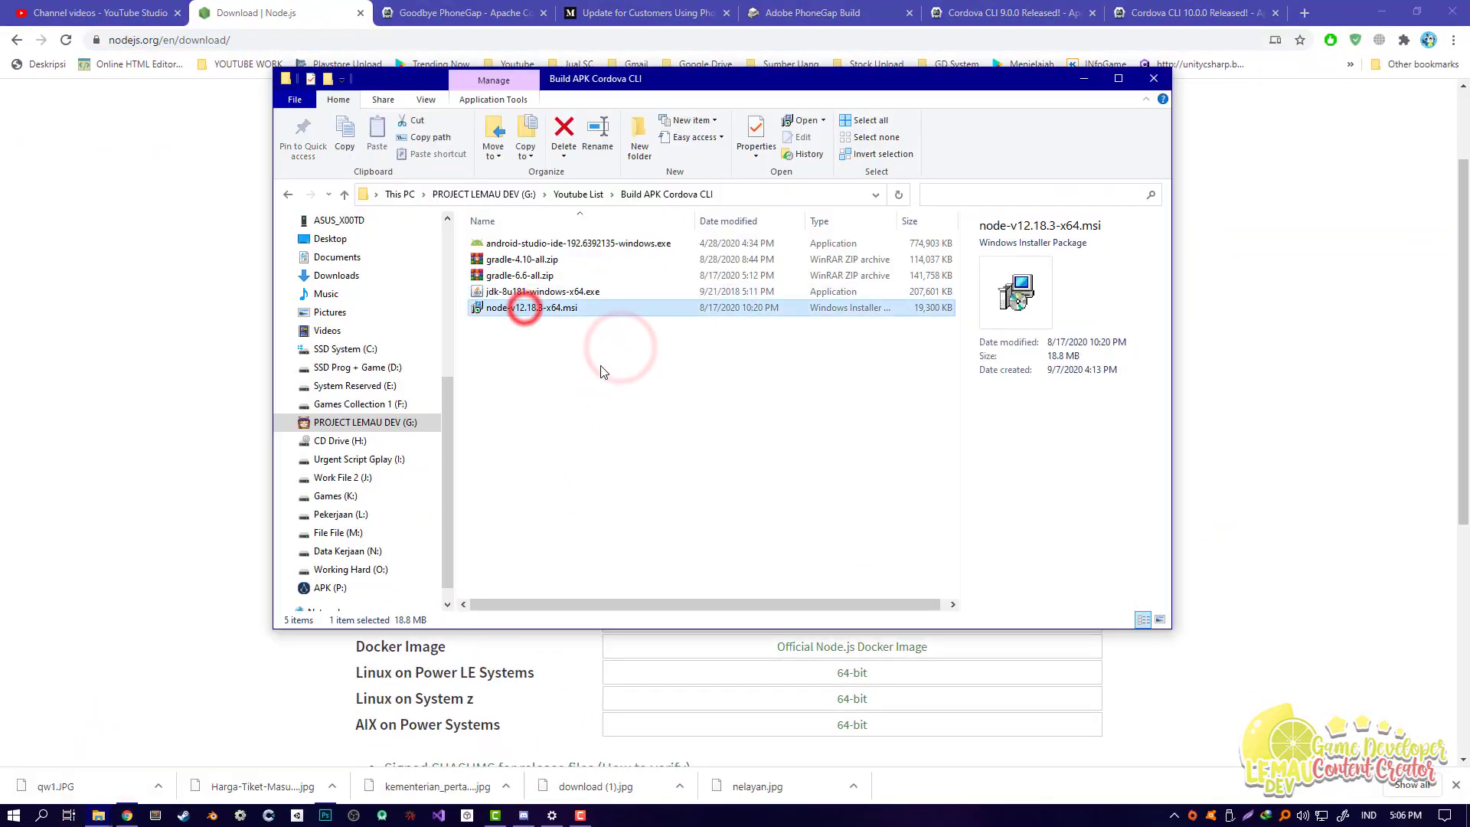
left_click(526, 295)
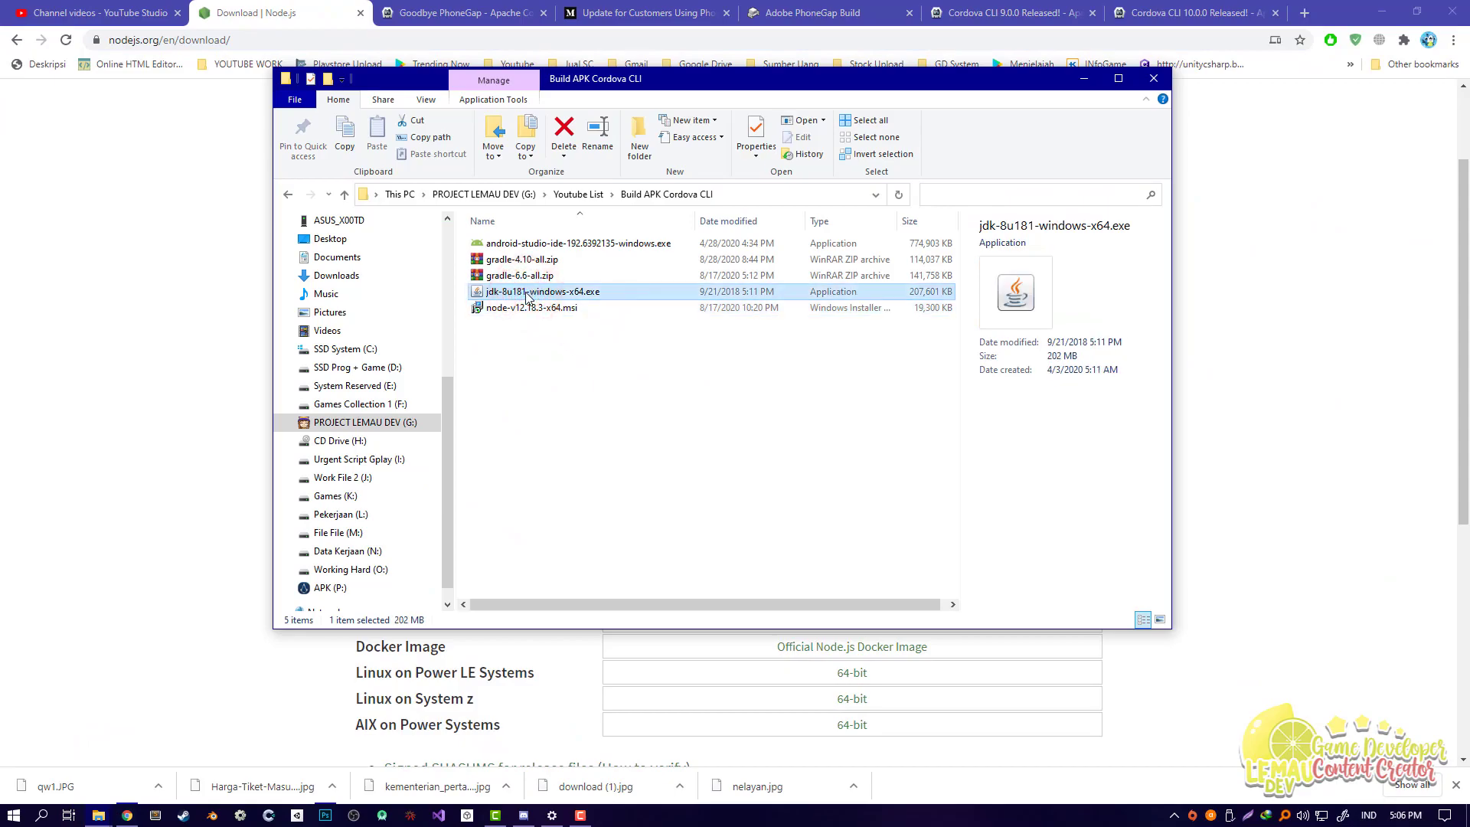
left_click(536, 386)
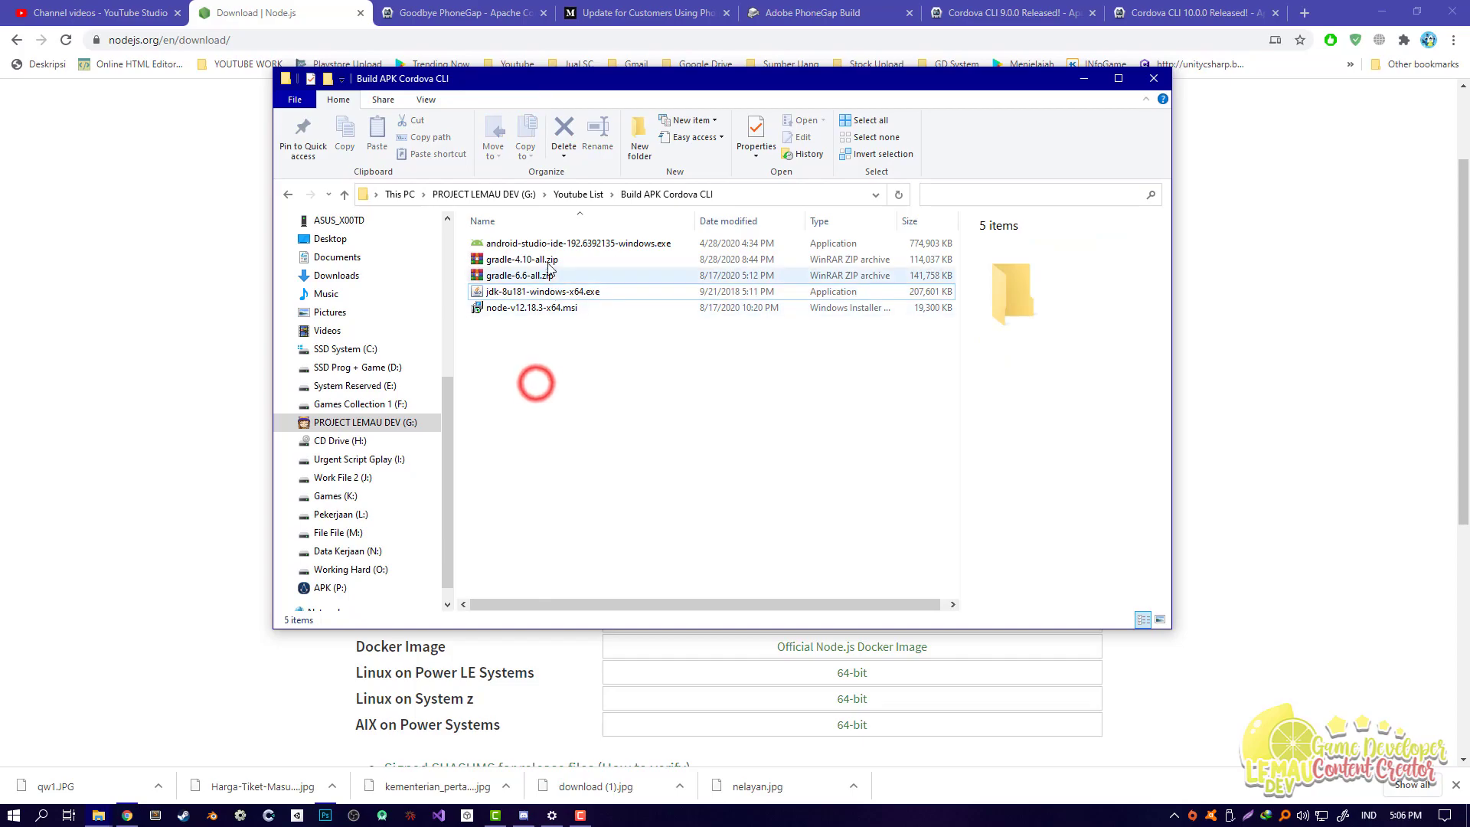
left_click(537, 241)
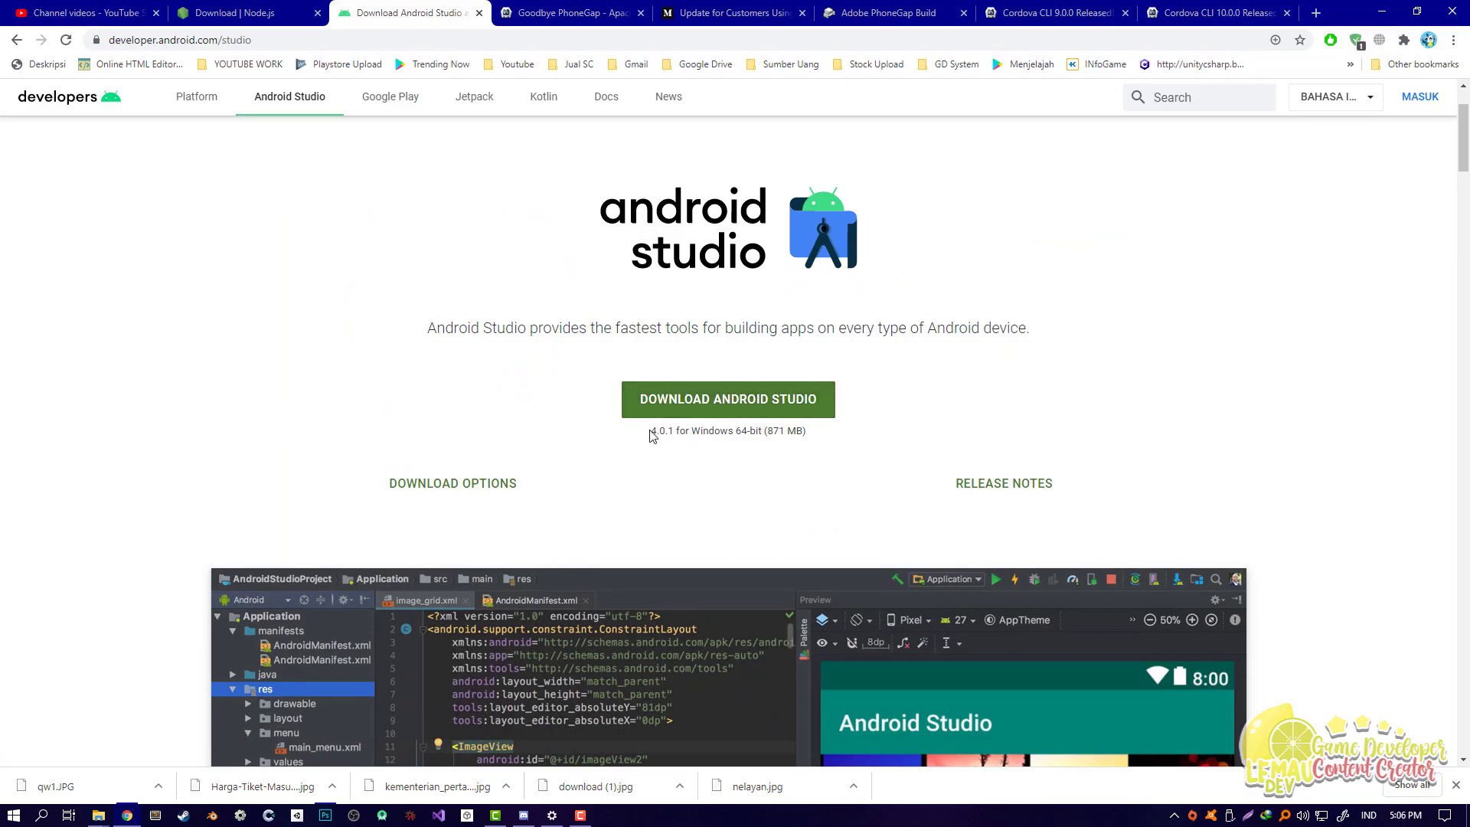
scroll(580, 417, "up", 2)
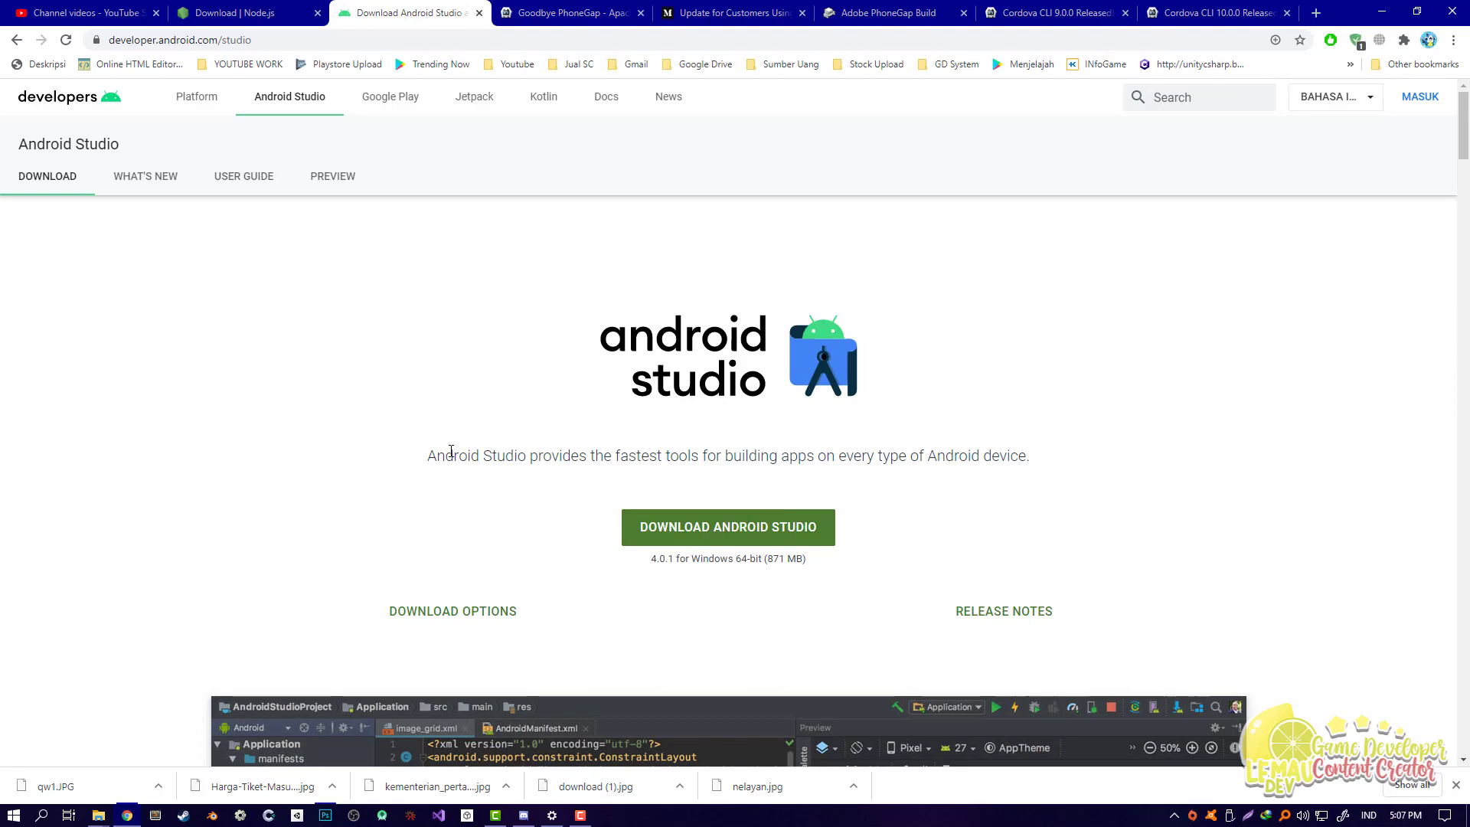
scroll(421, 435, "down", 3)
Step: Inspect the gradle-4.10-all.zip and gradle-6.6-all.zip archives in the Build APK Cordova CLI folder
left_click(597, 384)
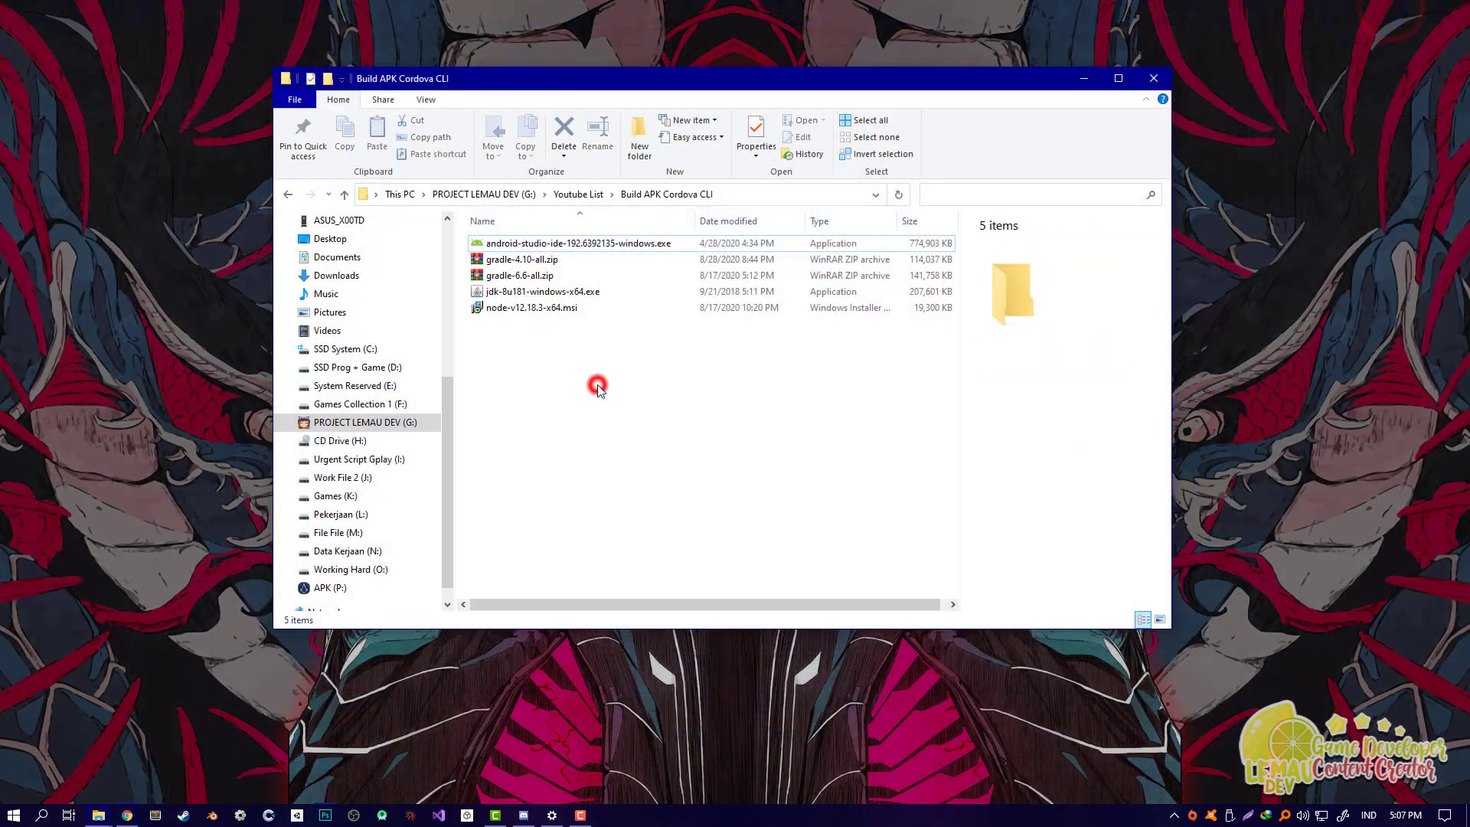
left_click(528, 259)
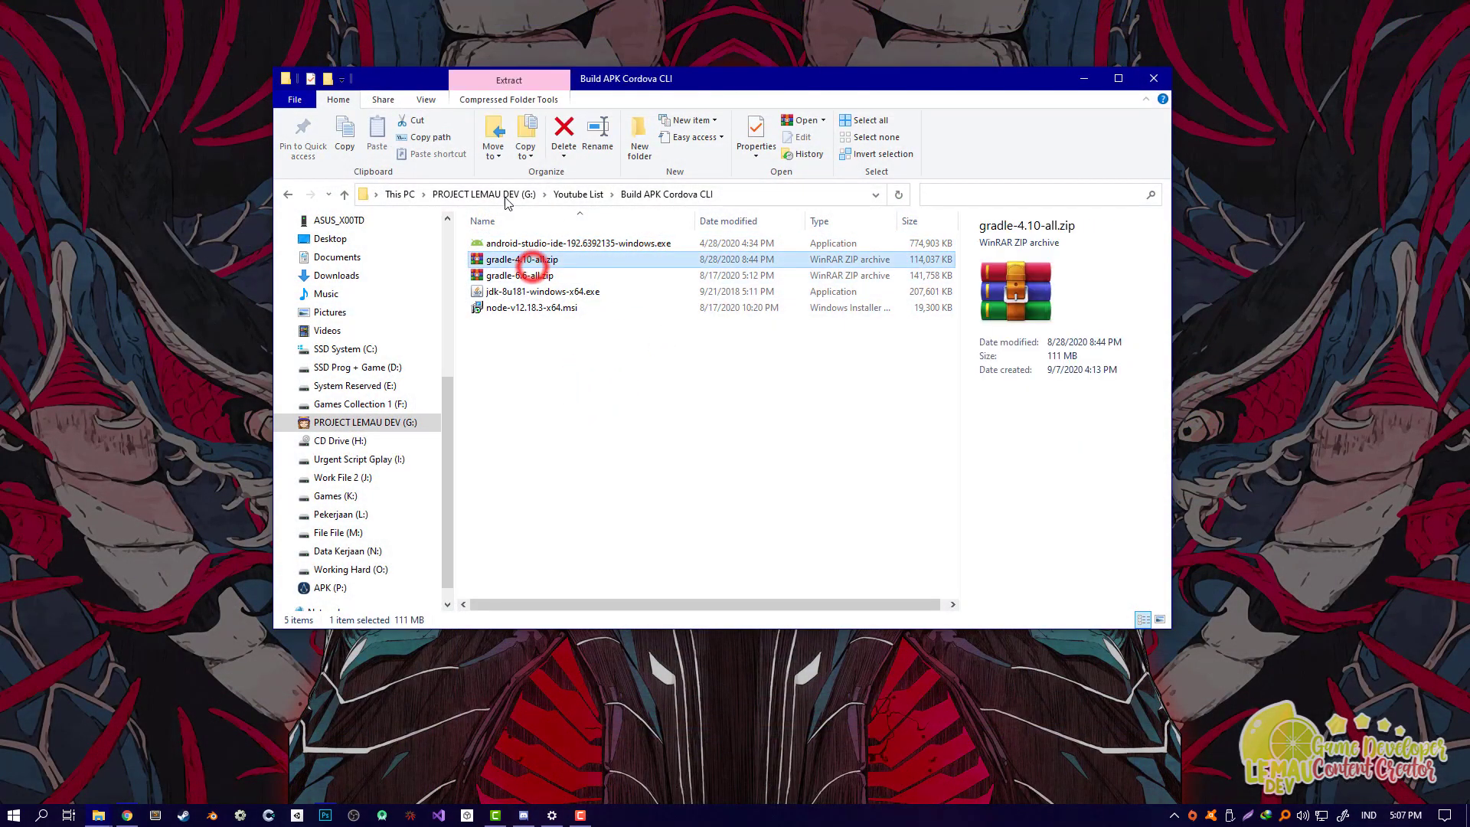
left_click(539, 382)
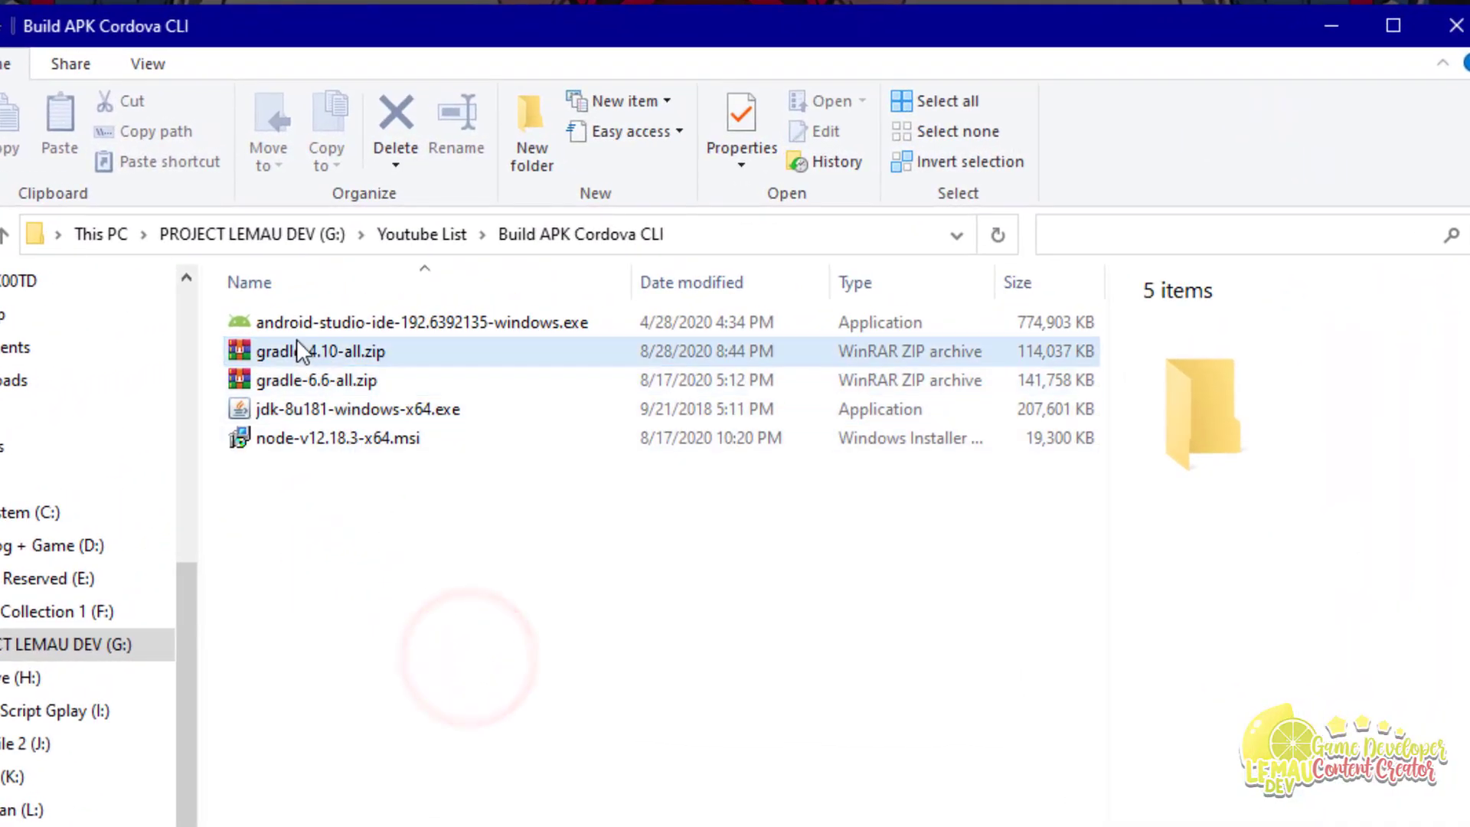
left_click(297, 346)
left_click(327, 381, "ctrl")
left_click(314, 348)
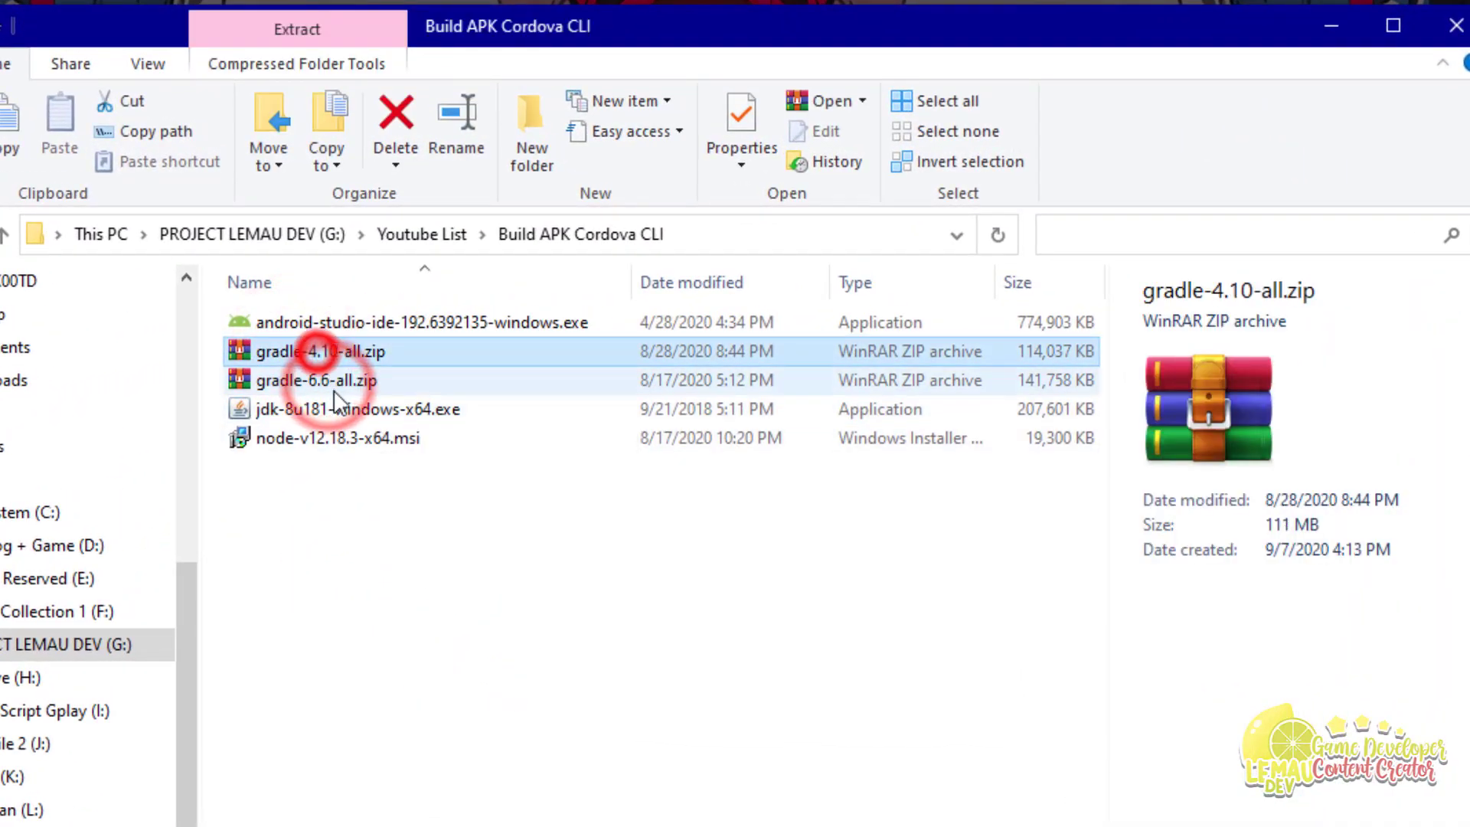
left_click(393, 788)
left_click(361, 653)
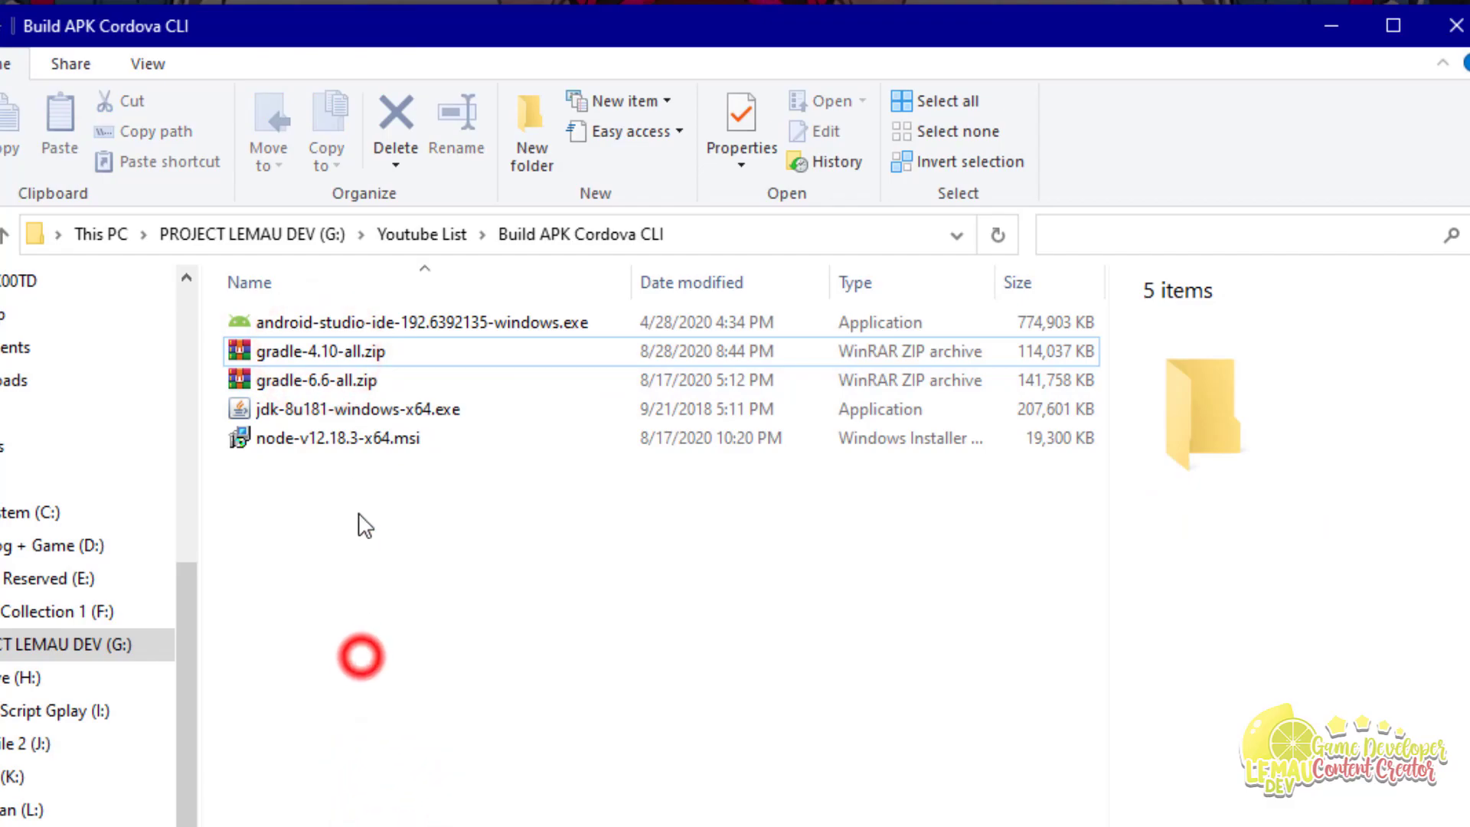
left_click(306, 380)
left_click(314, 350)
left_click(440, 656)
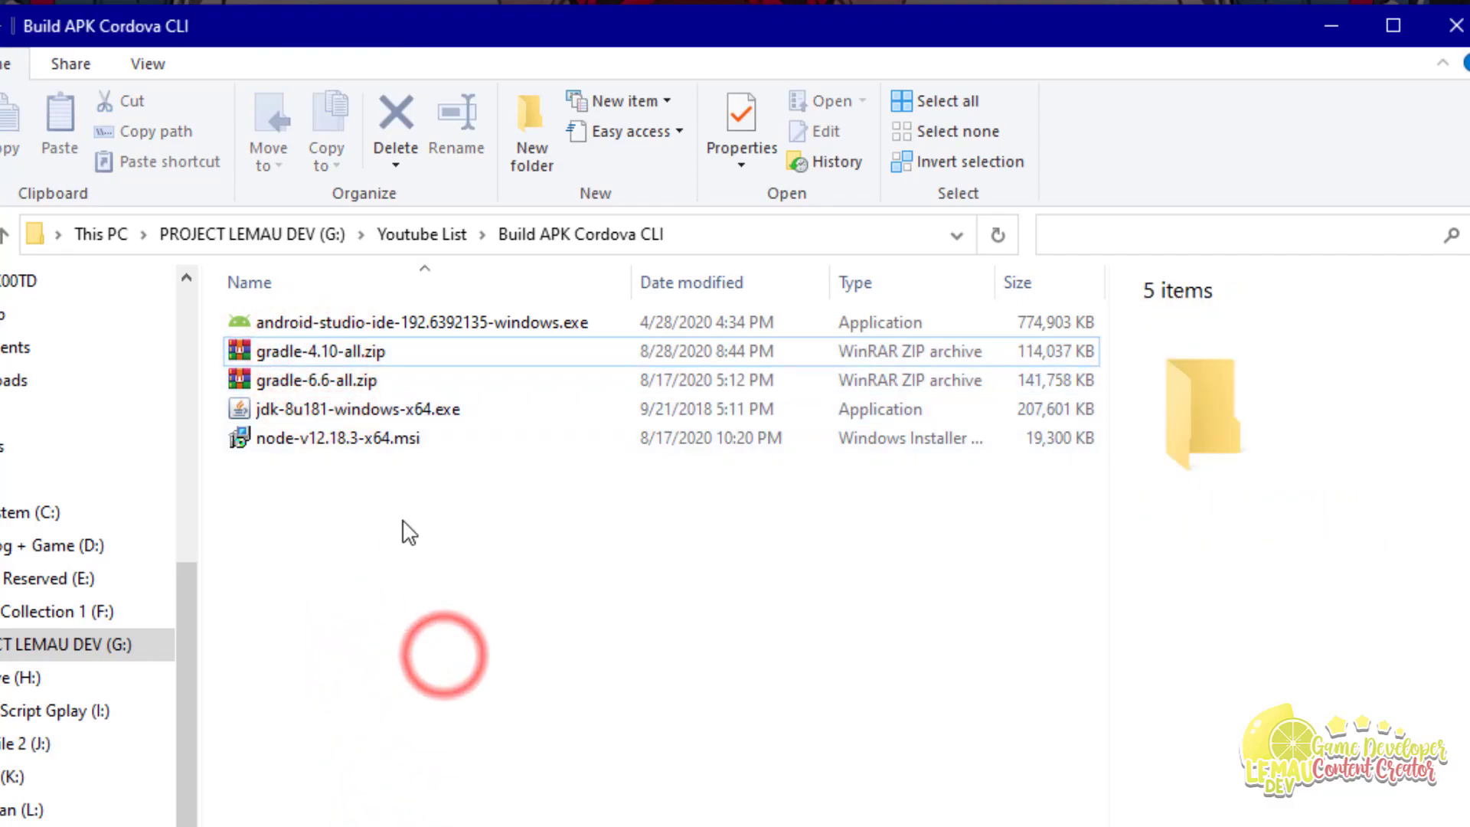
left_click(297, 359)
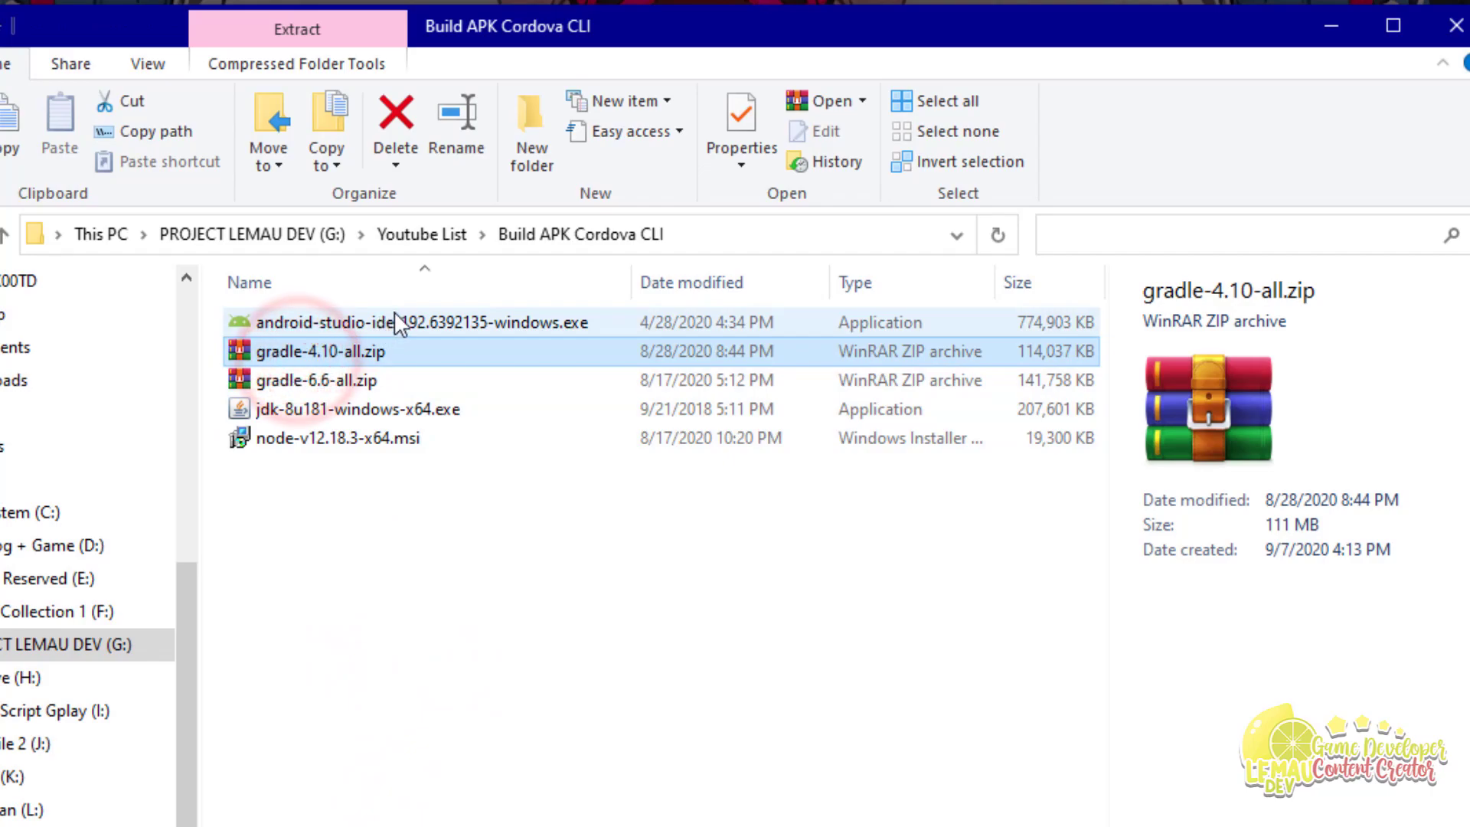
left_click(426, 613)
left_click(348, 354)
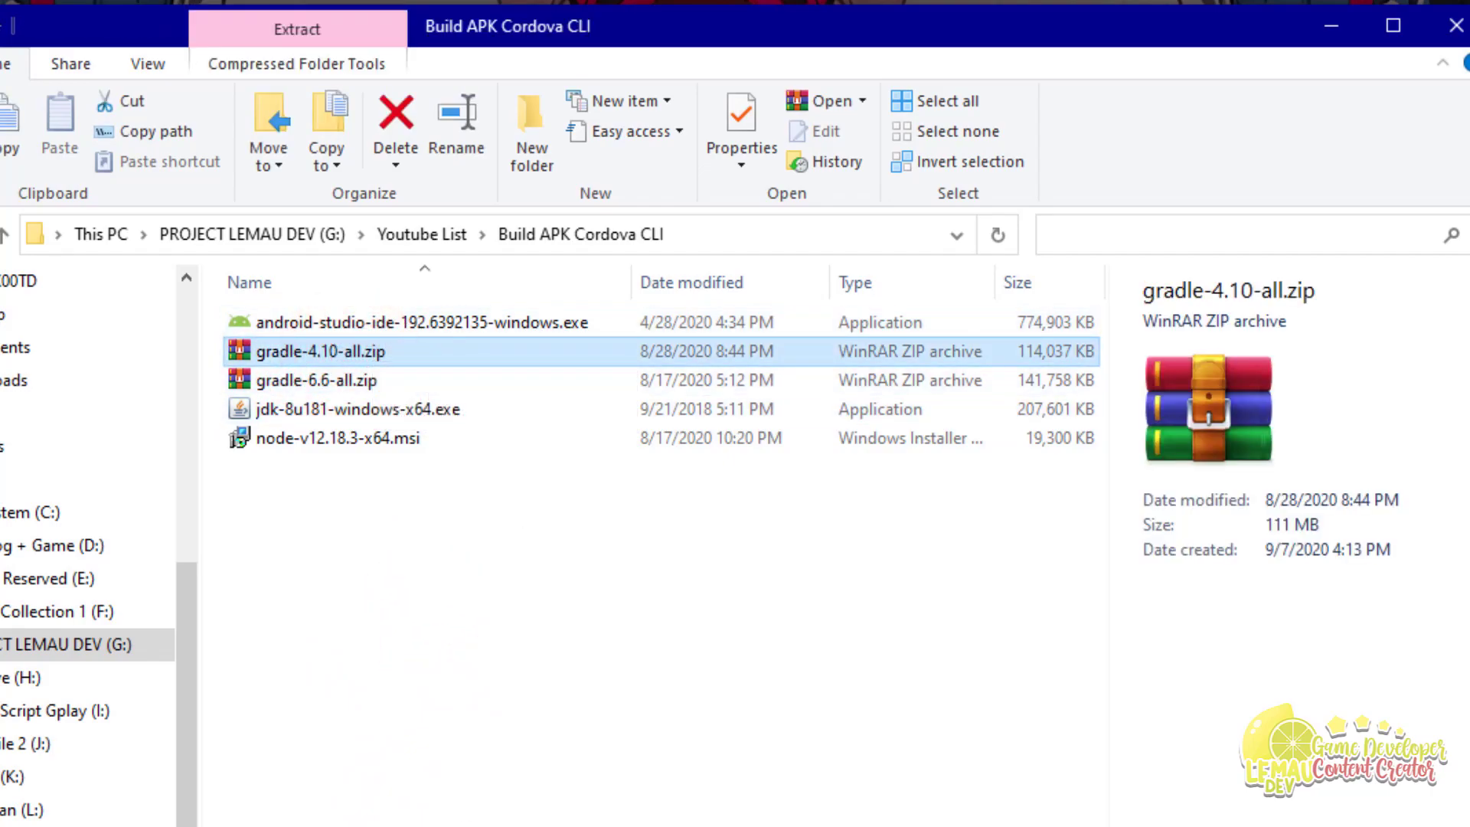
left_click(333, 622)
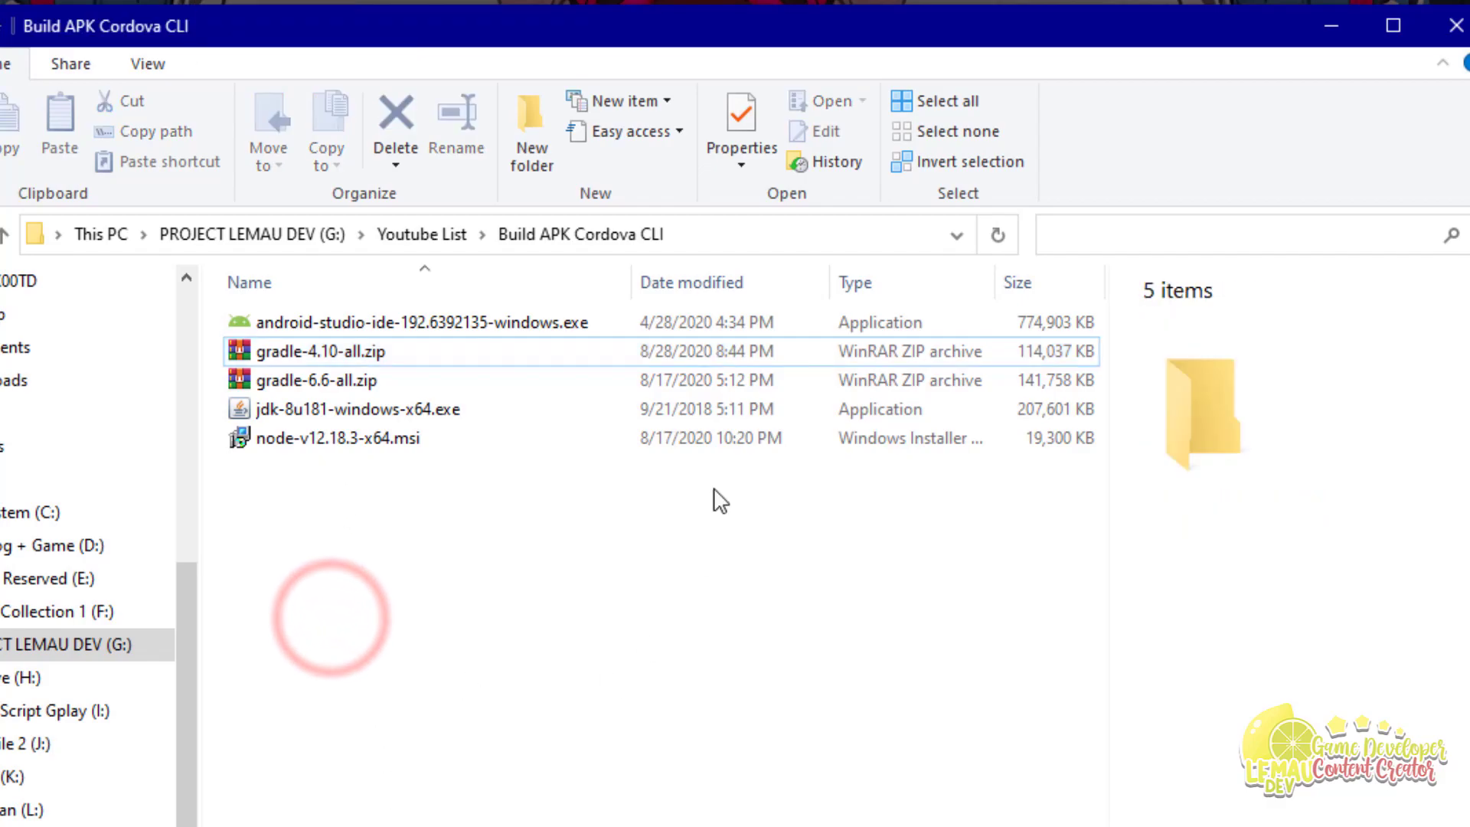
left_click(642, 724)
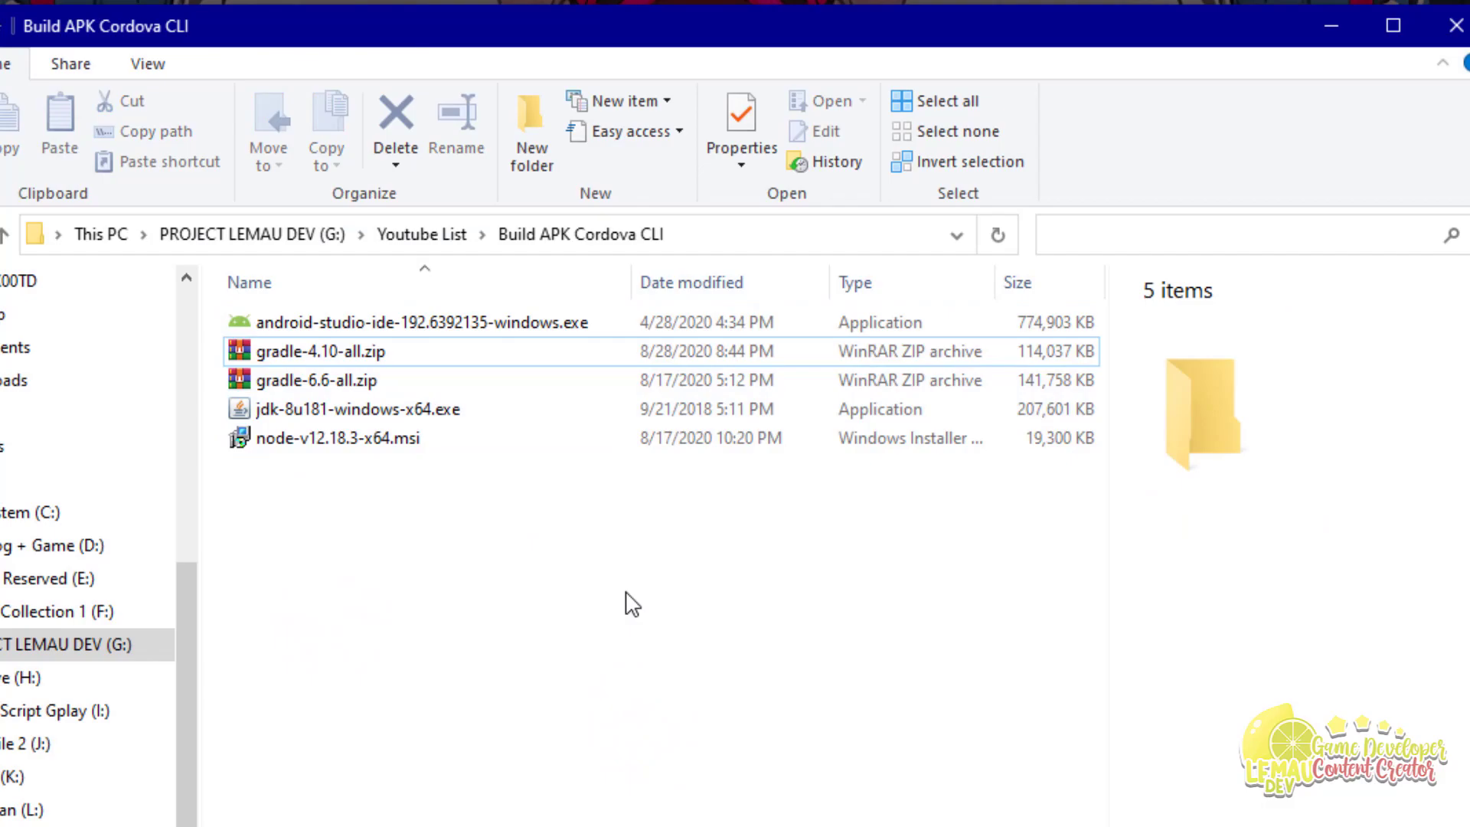
Step: Launch the node-v12.18.3-x64.msi installer
left_click(302, 441)
left_click(383, 613)
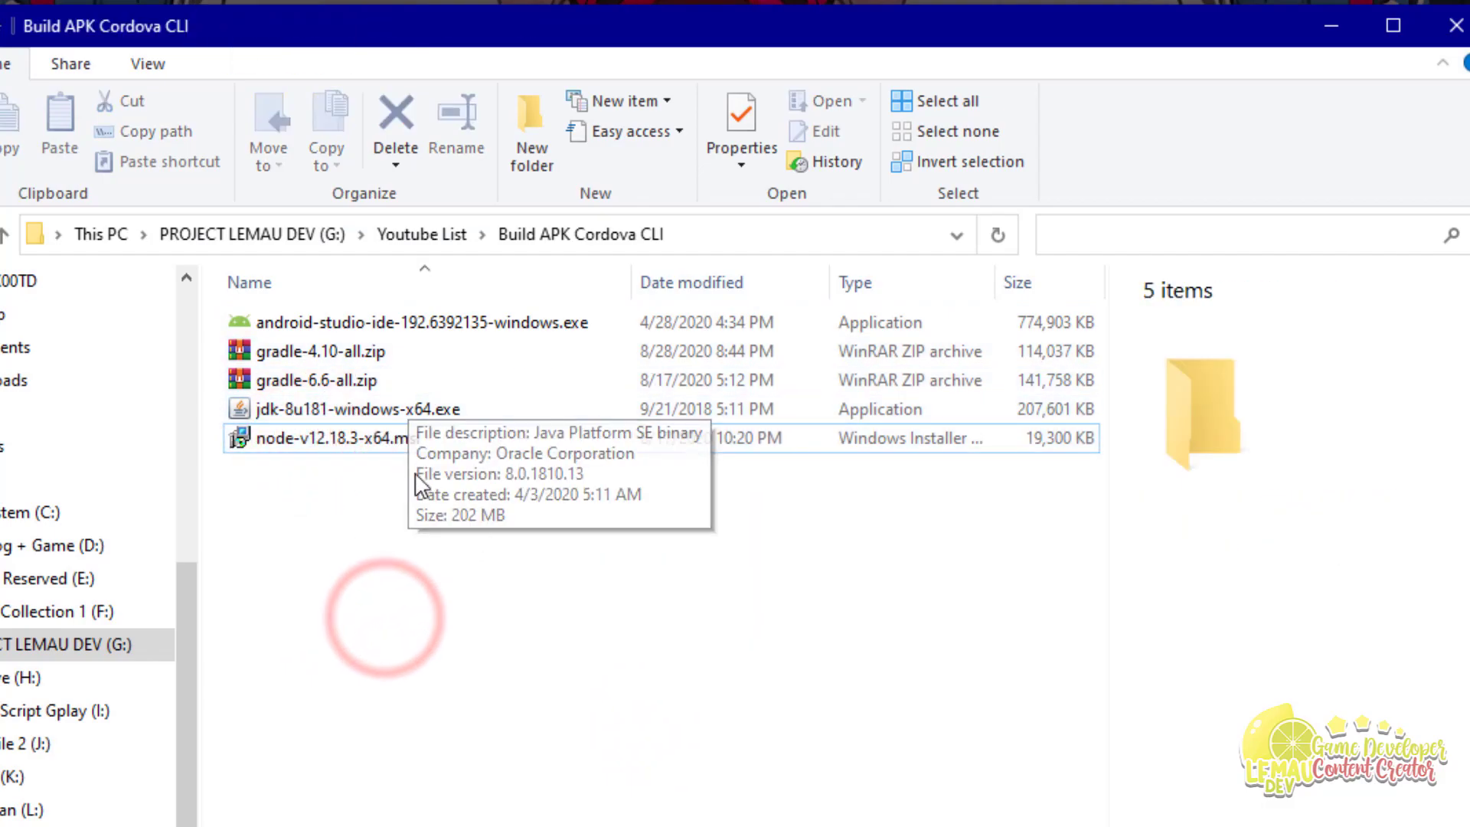
left_click(345, 438)
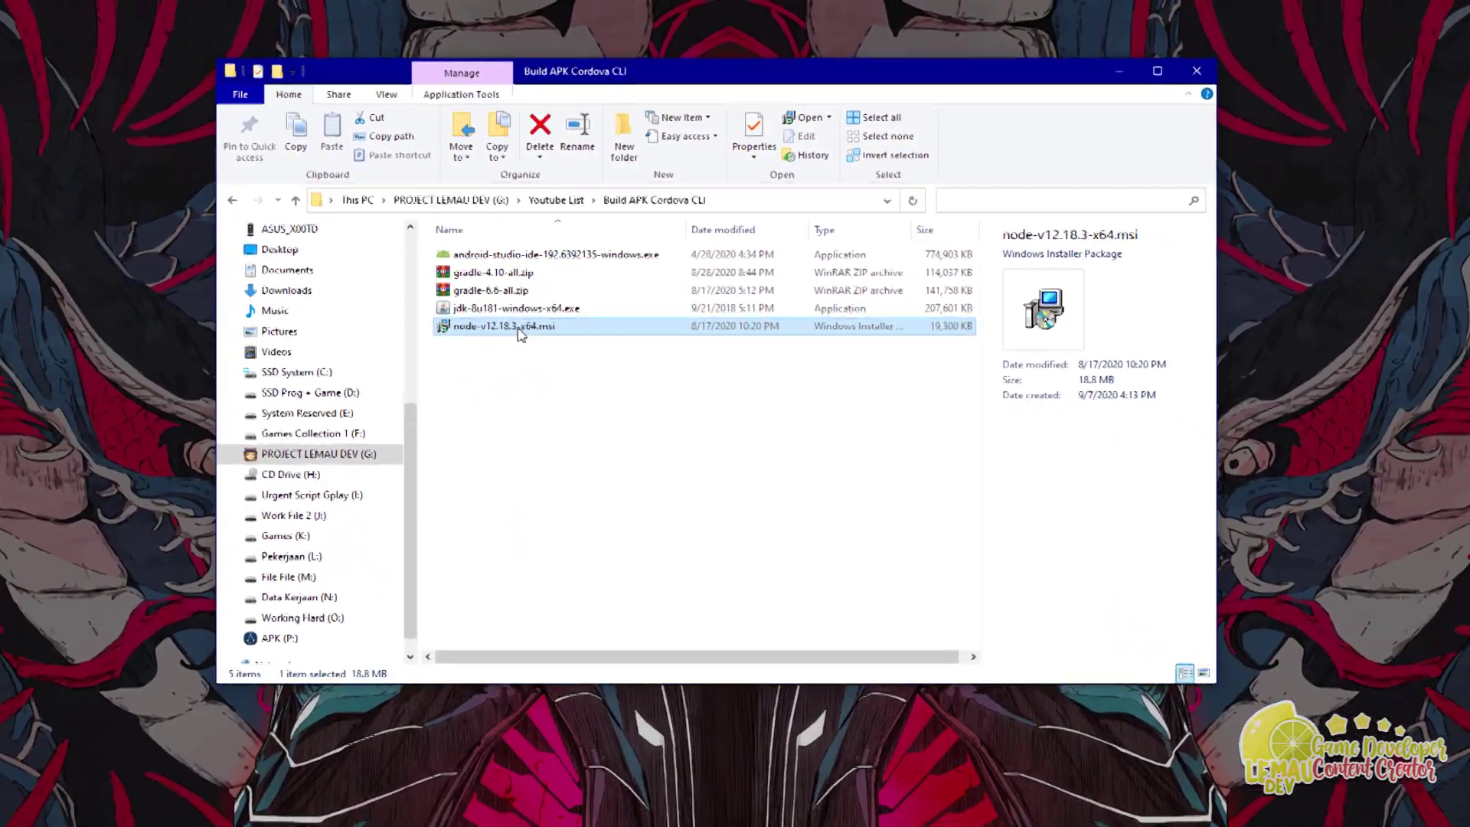
left_click(360, 442)
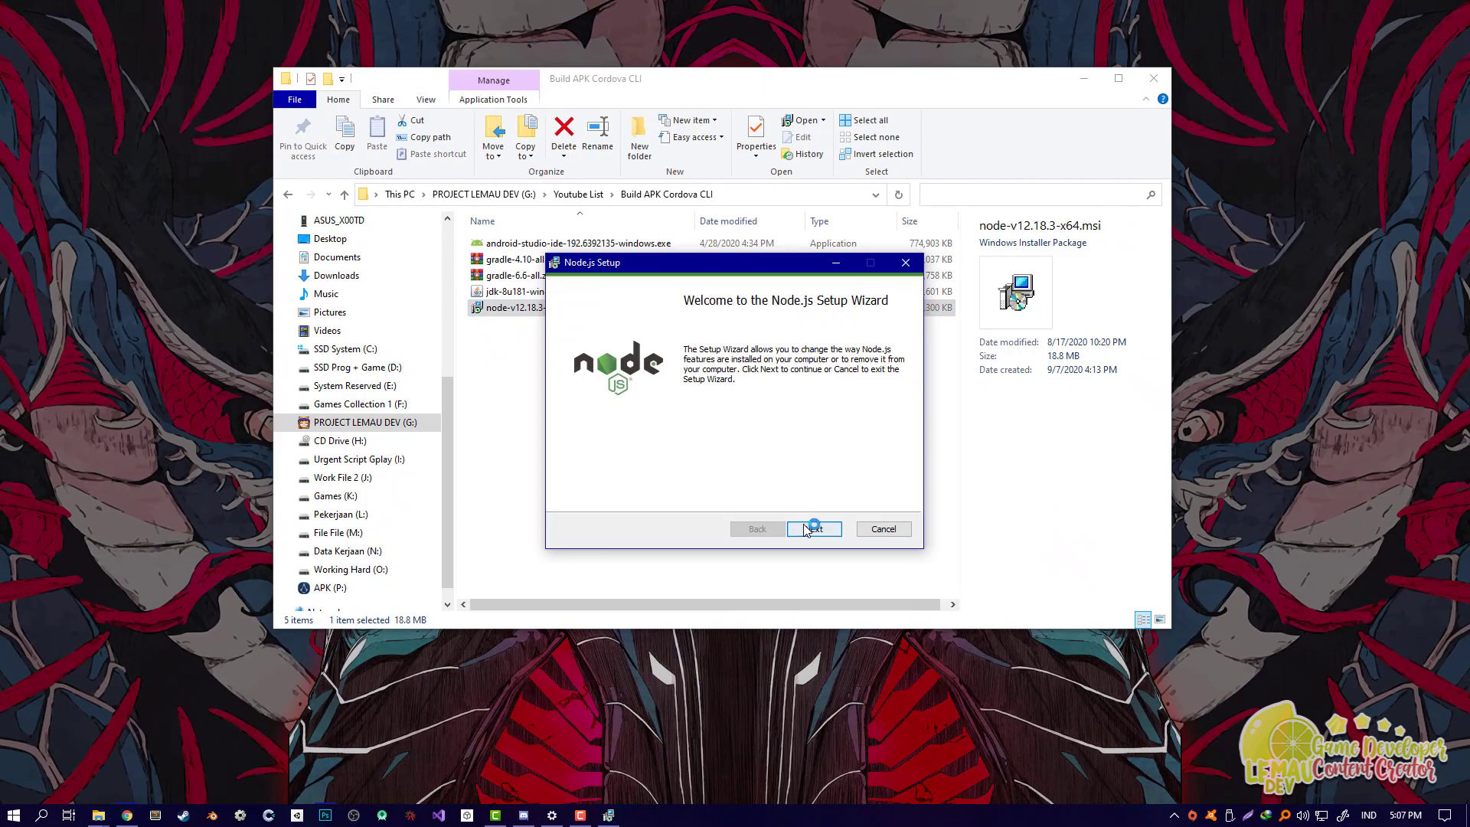
Step: Run Node.js Setup's Change option with default features and native-module tools, then finish
left_click(807, 529)
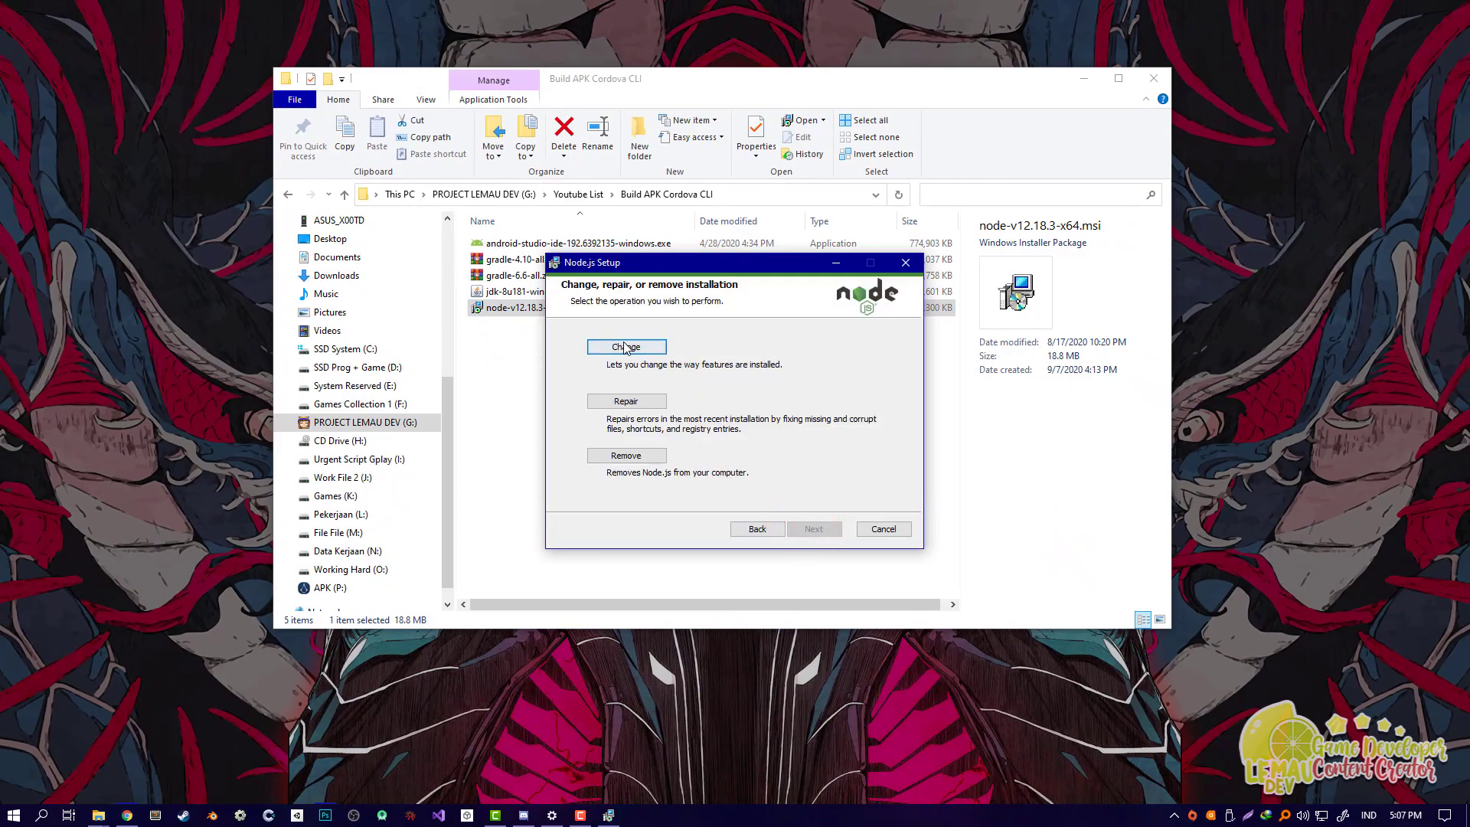
left_click(625, 347)
left_click(826, 529)
left_click(825, 529)
left_click(825, 529)
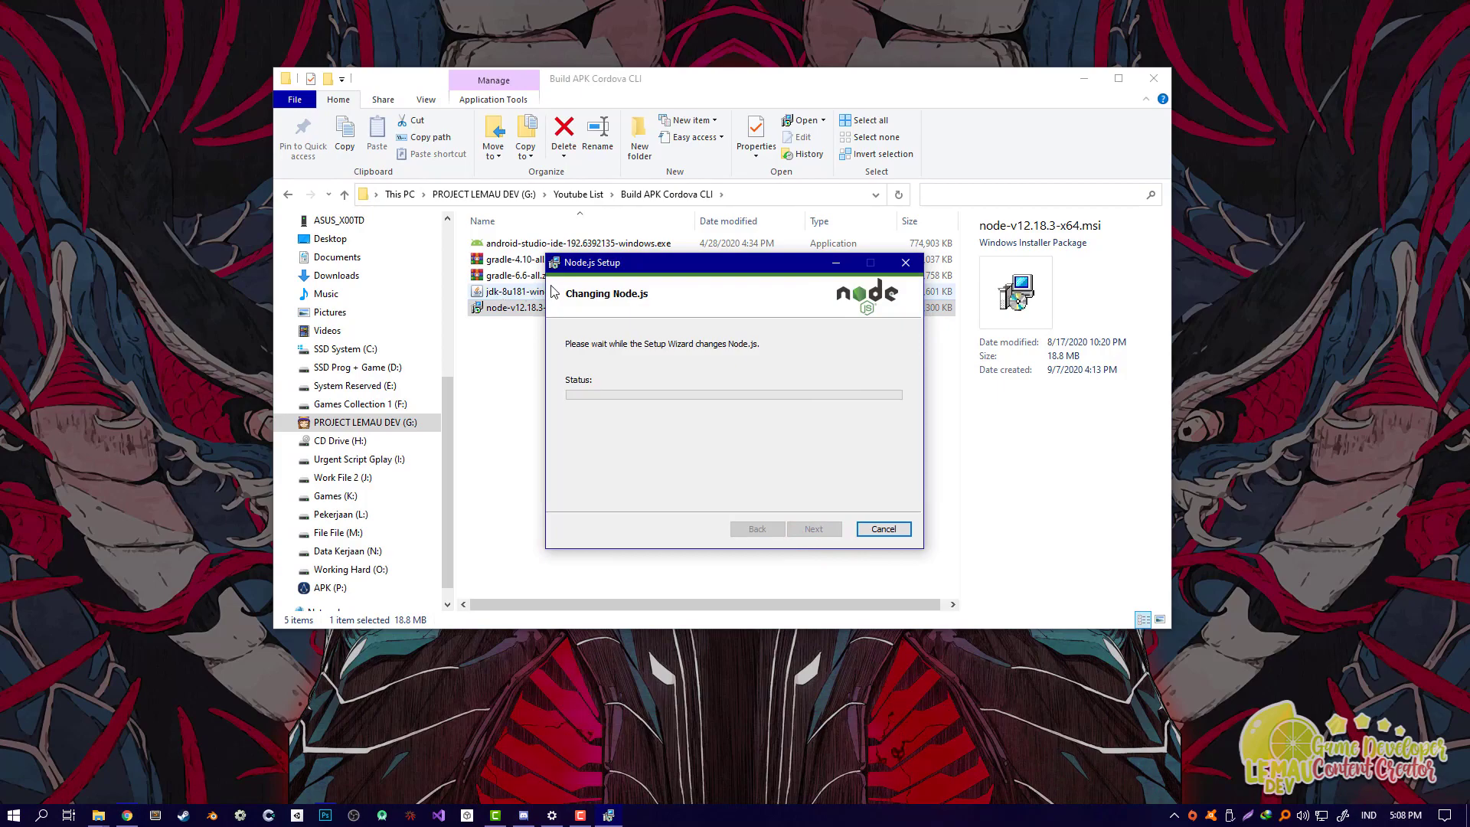
left_click_drag(605, 268, 757, 256)
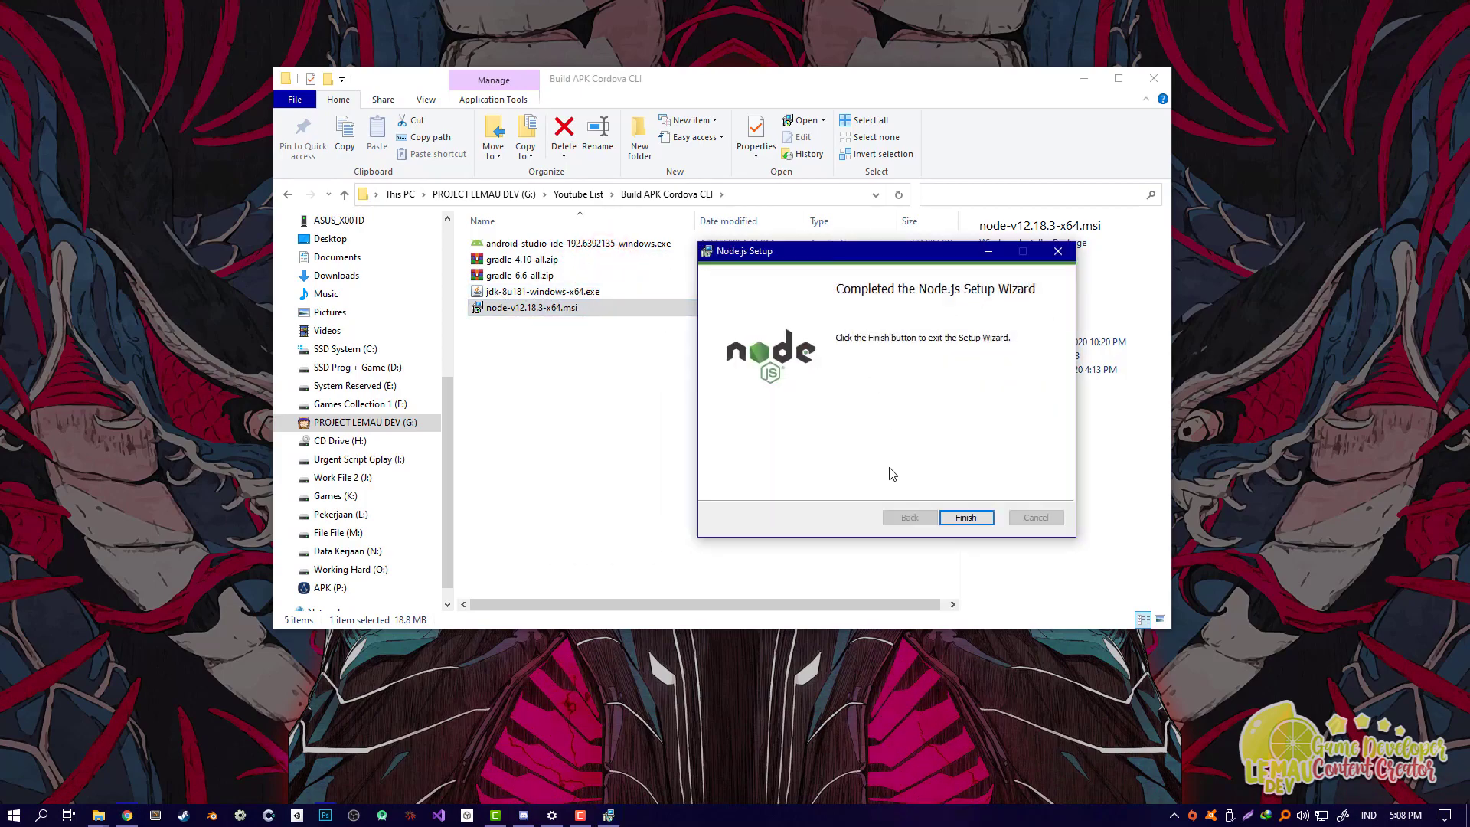
left_click(987, 518)
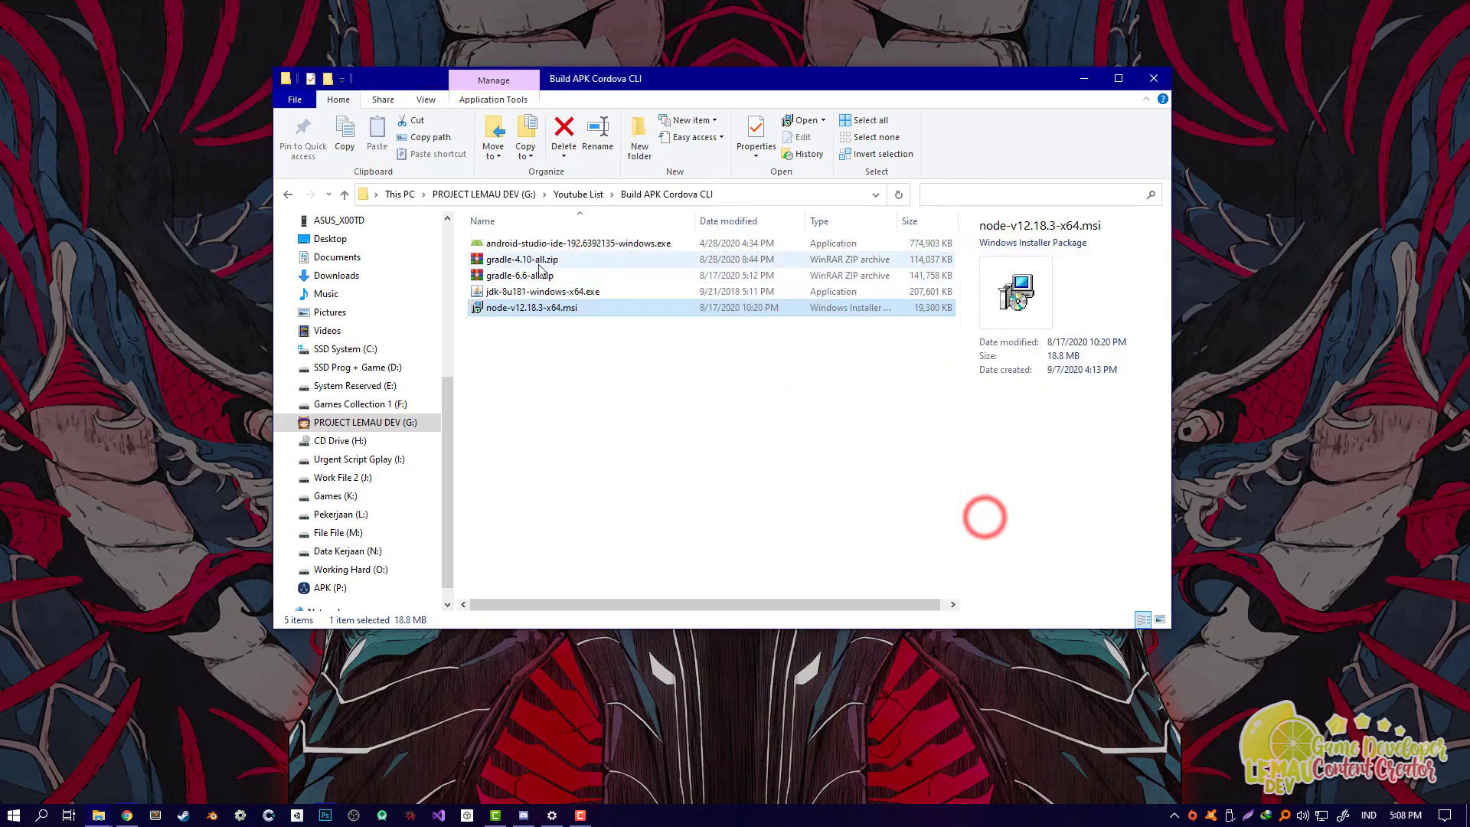
Step: Select the jdk and android-studio installer files in the folder
left_click(538, 293)
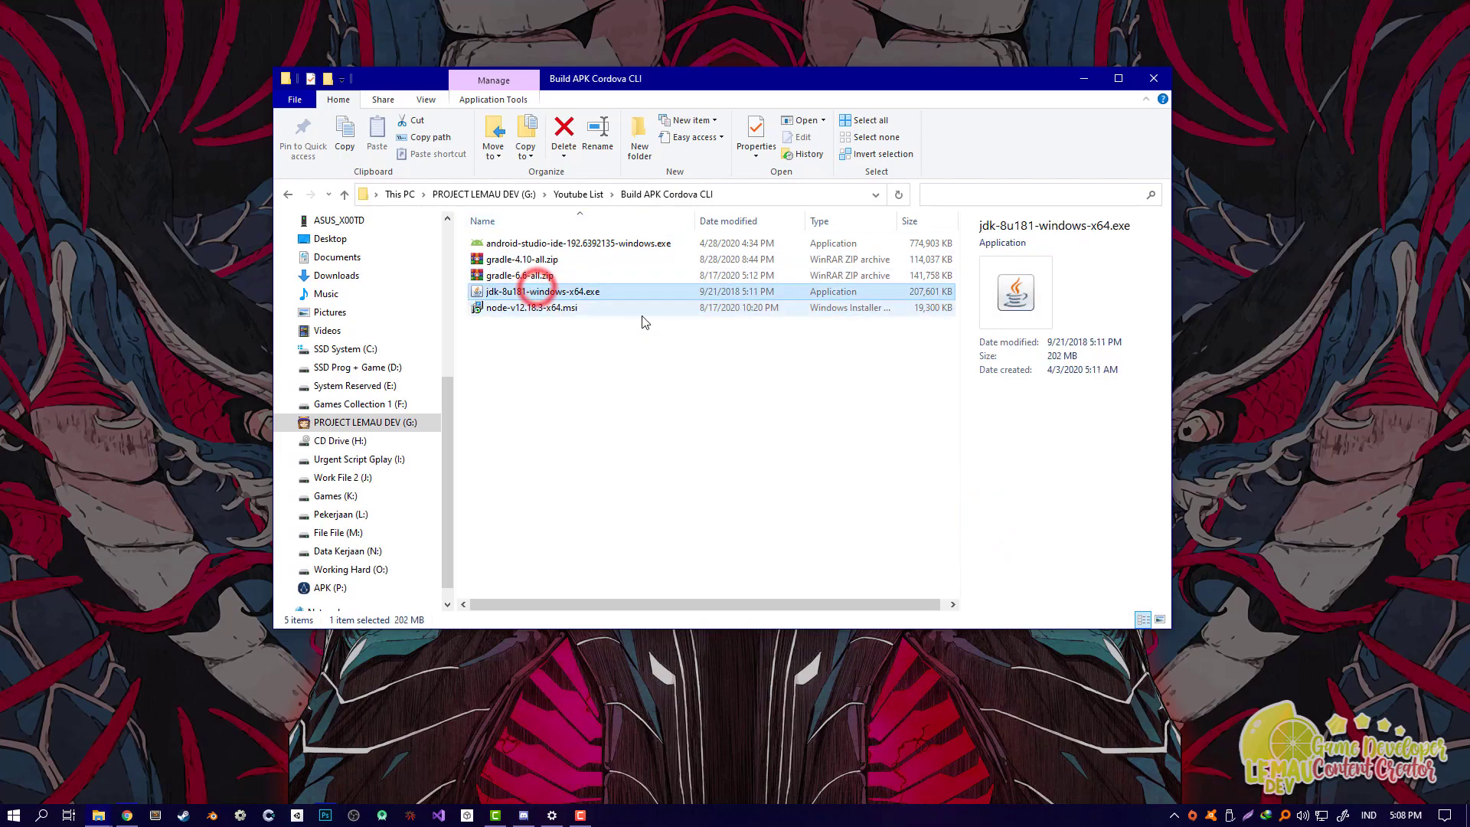
left_click(575, 375)
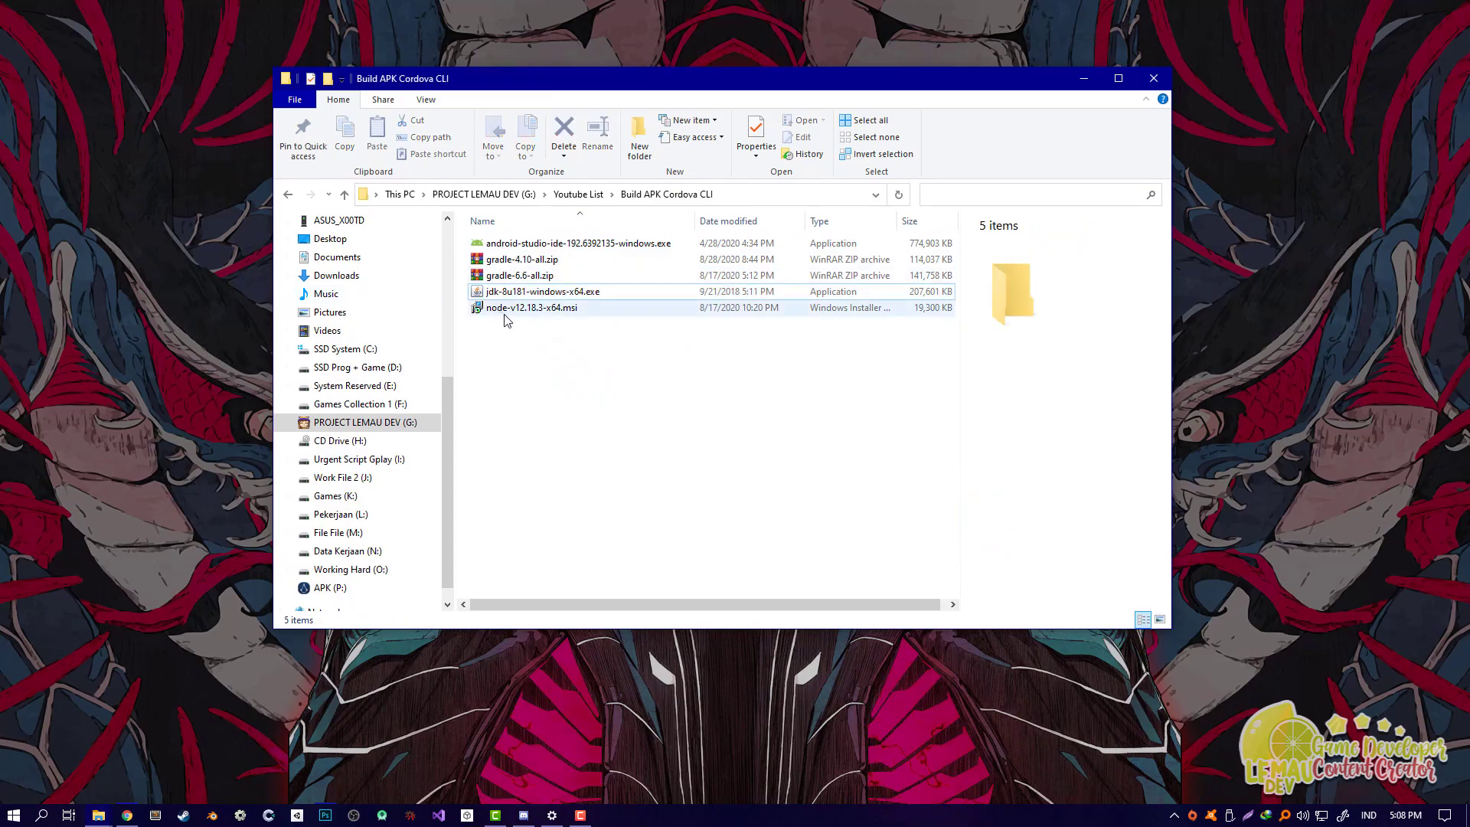
left_click(525, 353)
left_click(520, 241)
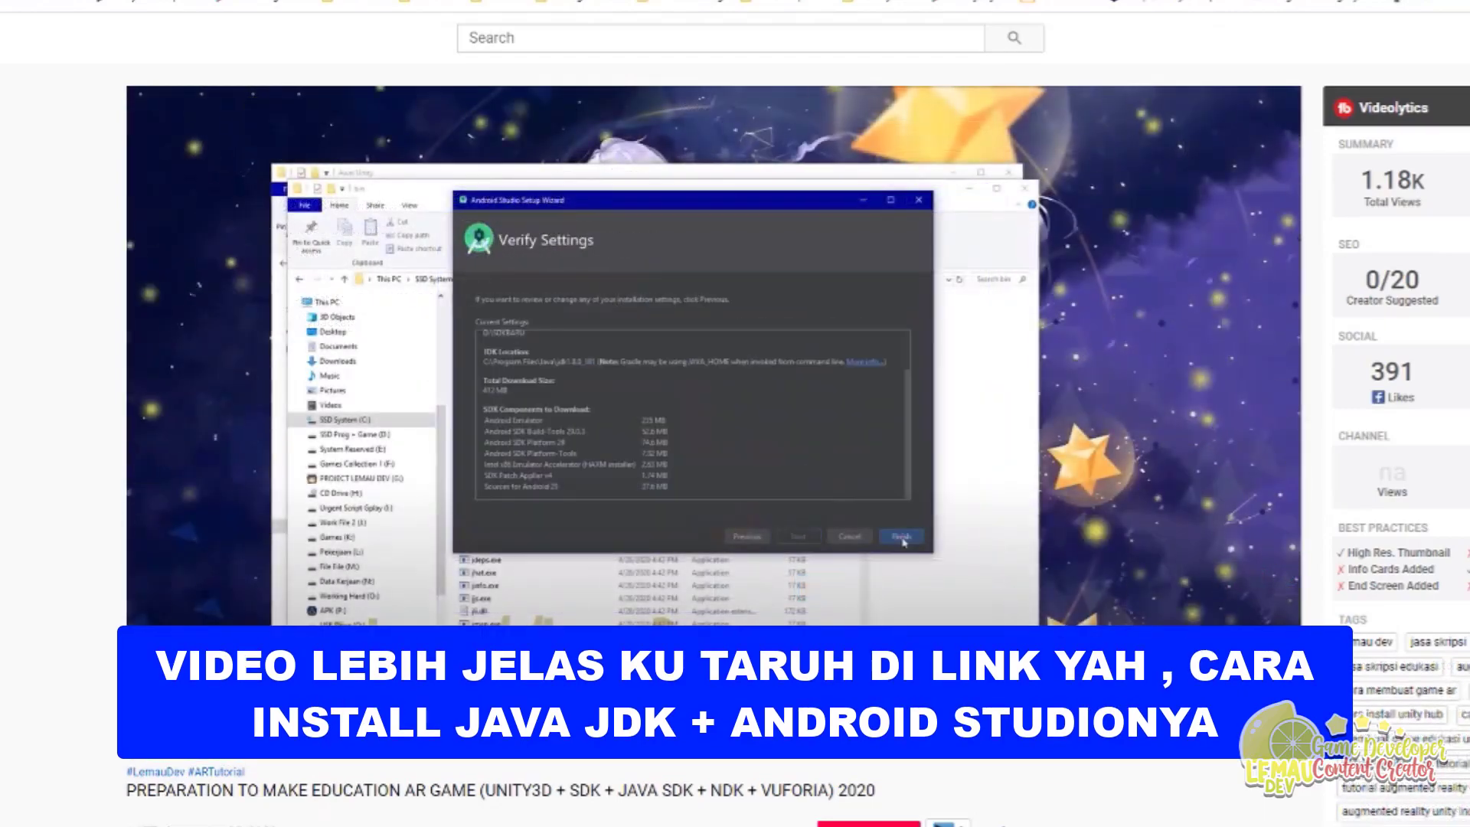
Step: Rewind the tutorial to the SDK Components Setup step, then select the Node.js installer
left_click(920, 713)
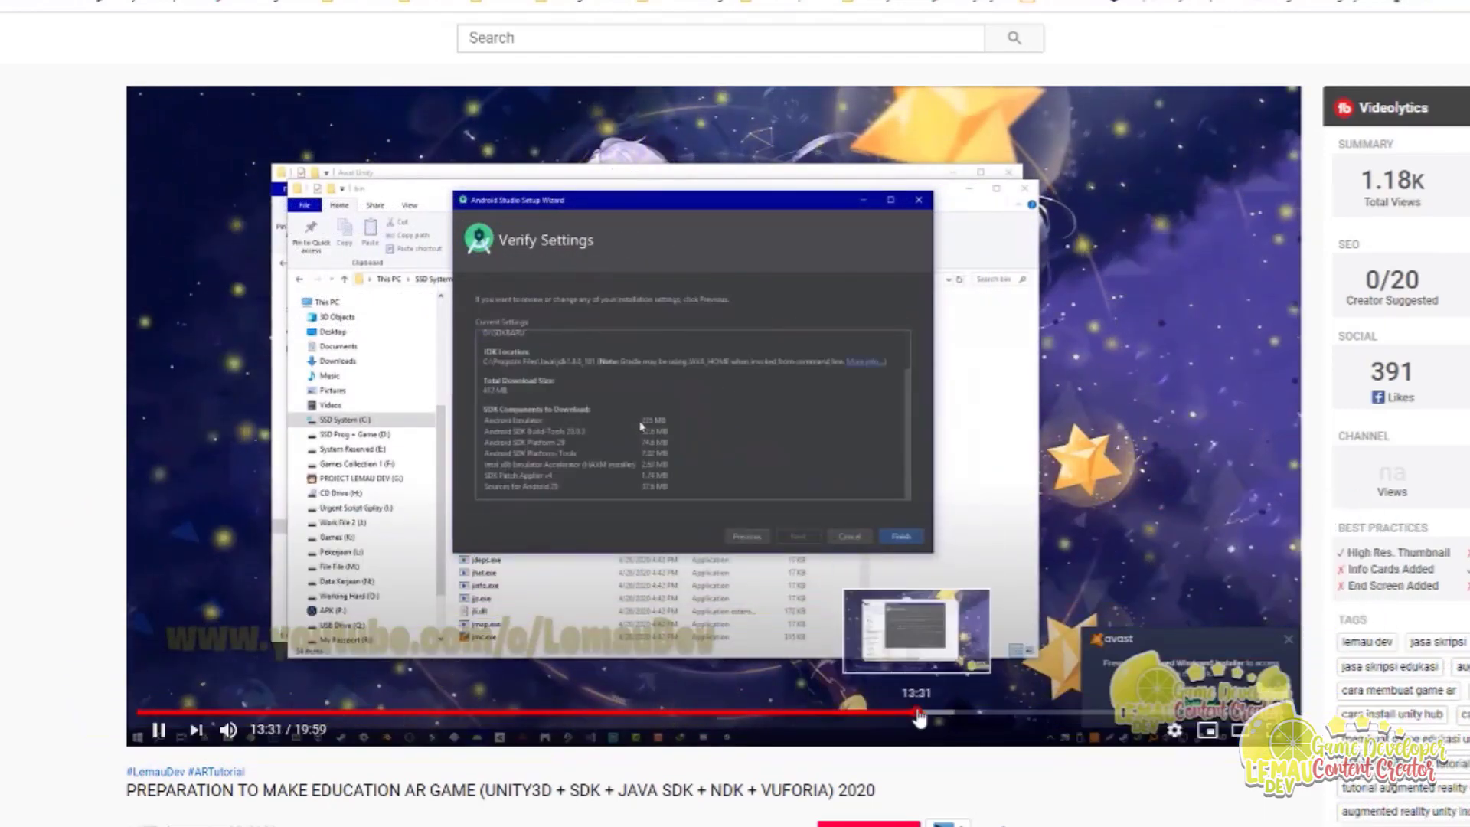
left_click(914, 712)
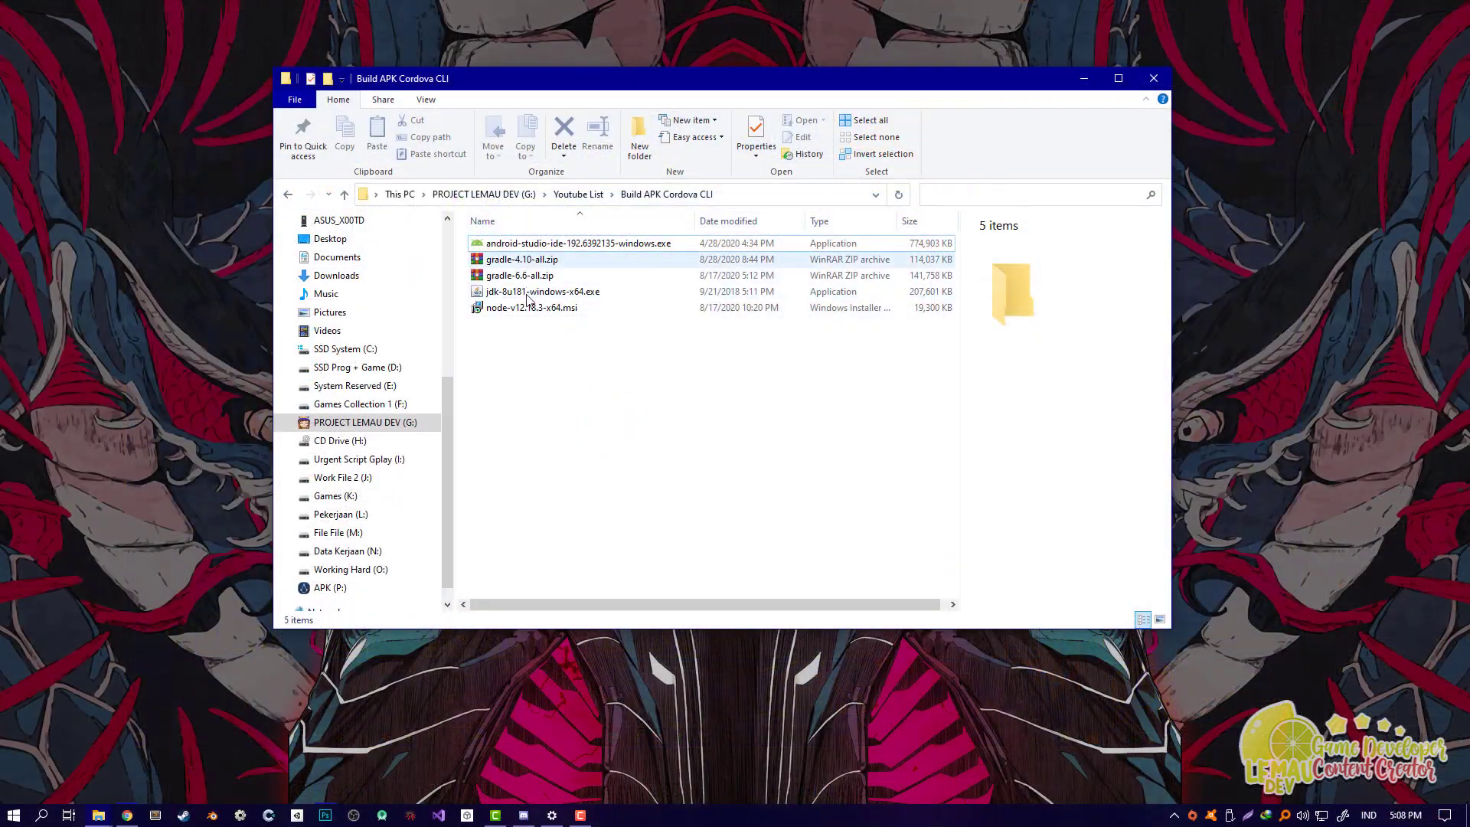
left_click(531, 315)
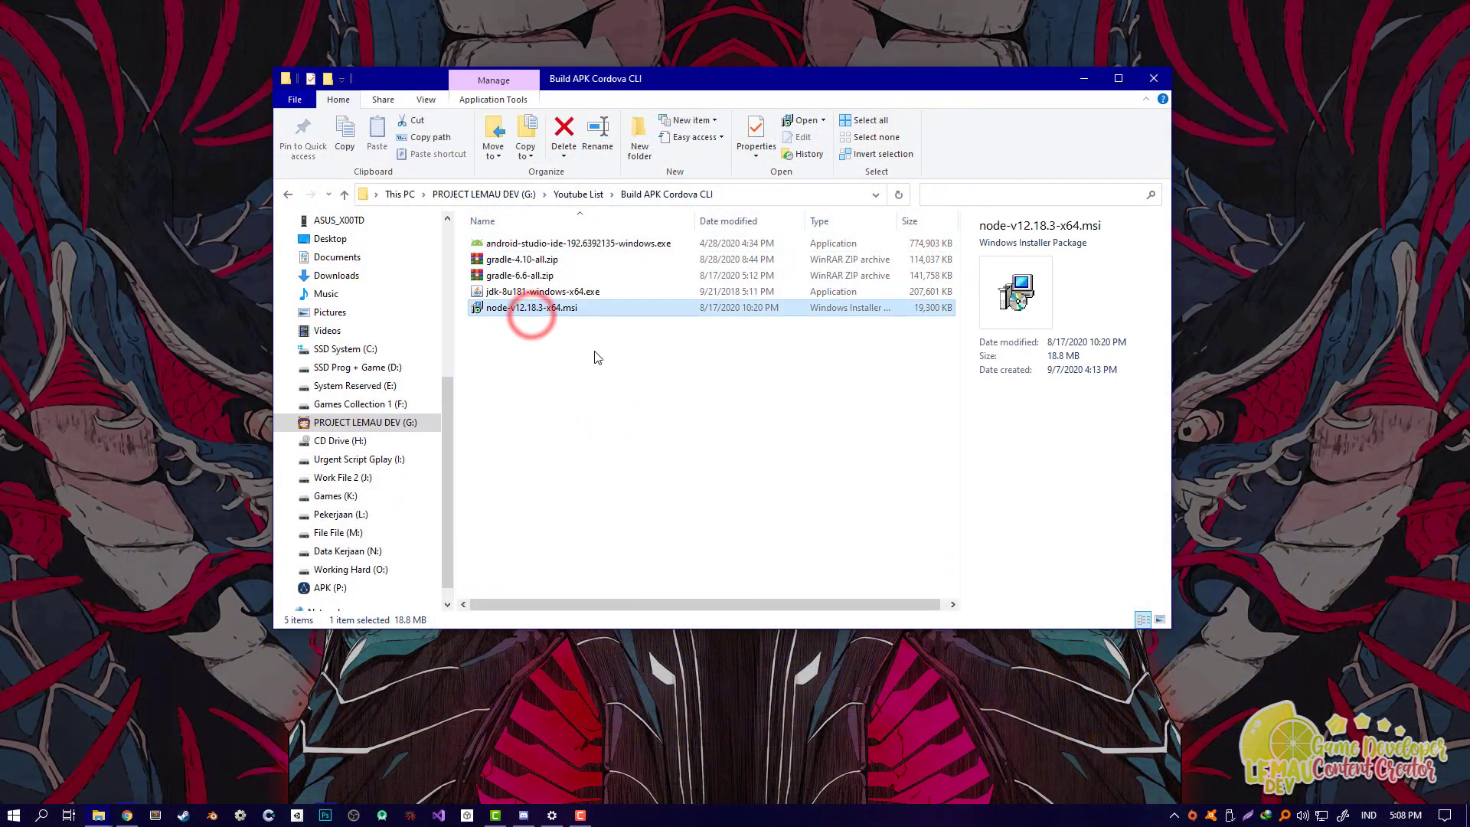
Step: Open the Node.js command prompt from a Start search for cmd
left_click(657, 444)
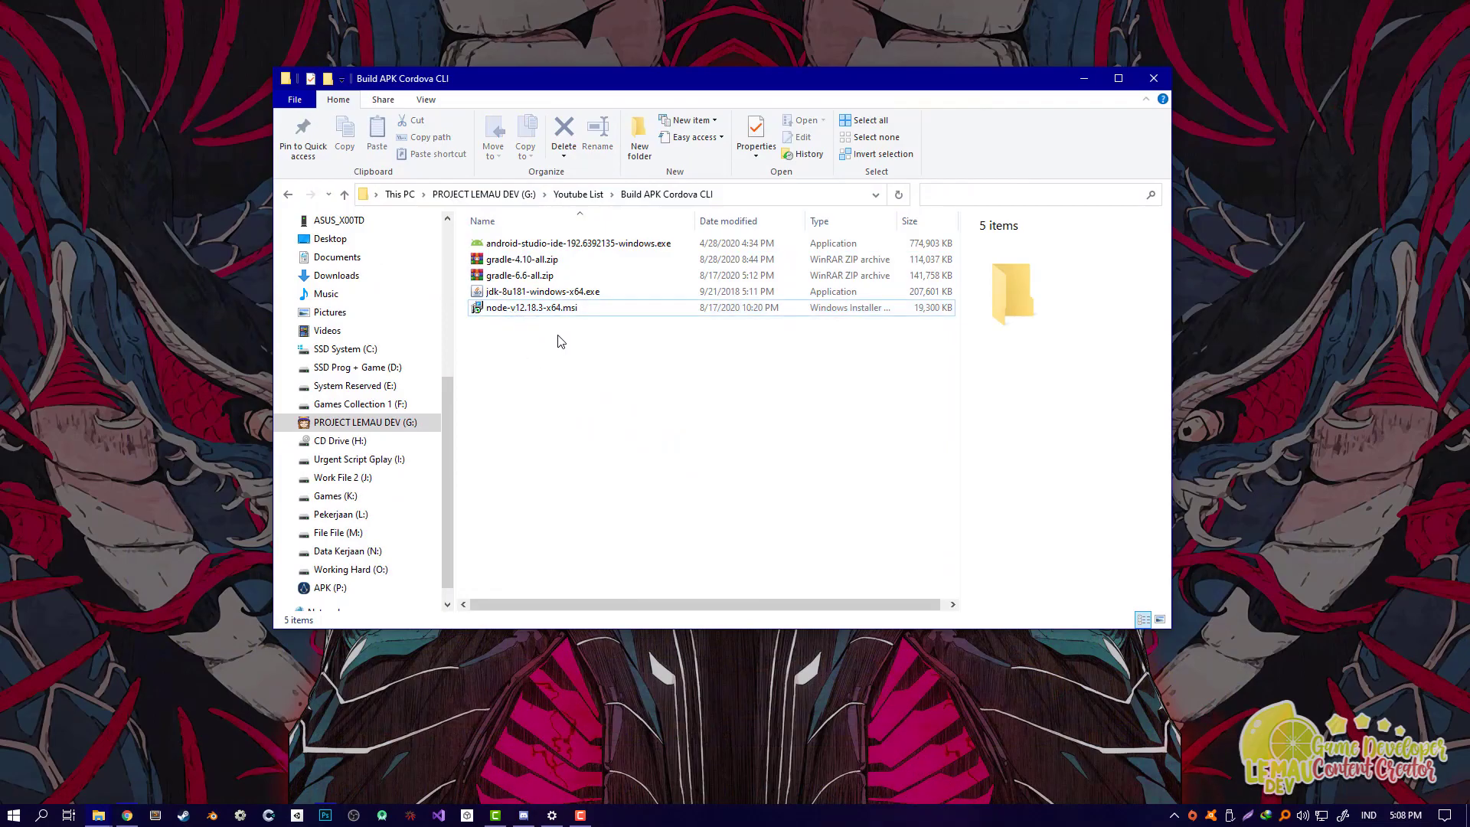
key("super")
type("cmd")
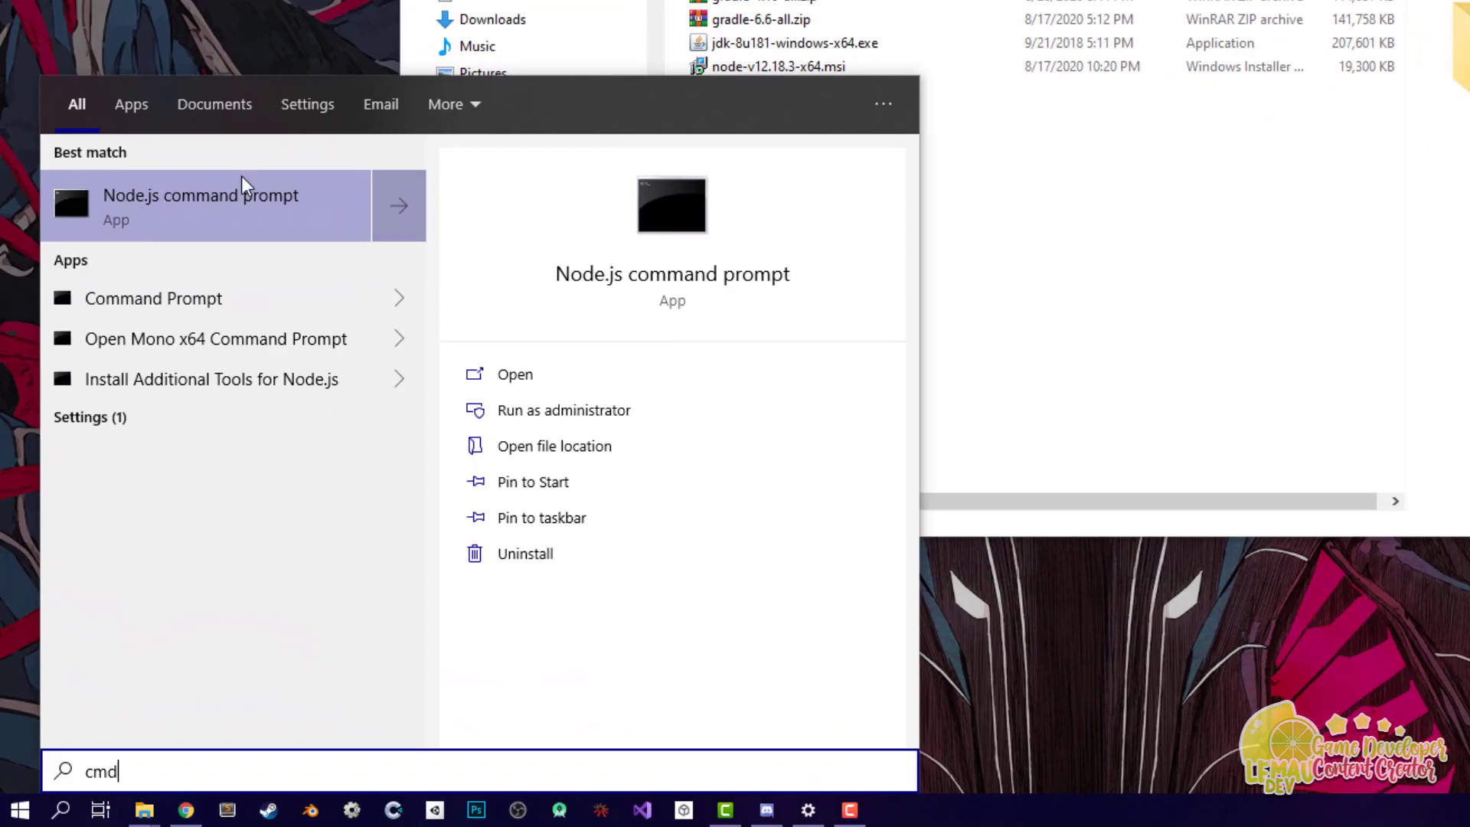
left_click(187, 195)
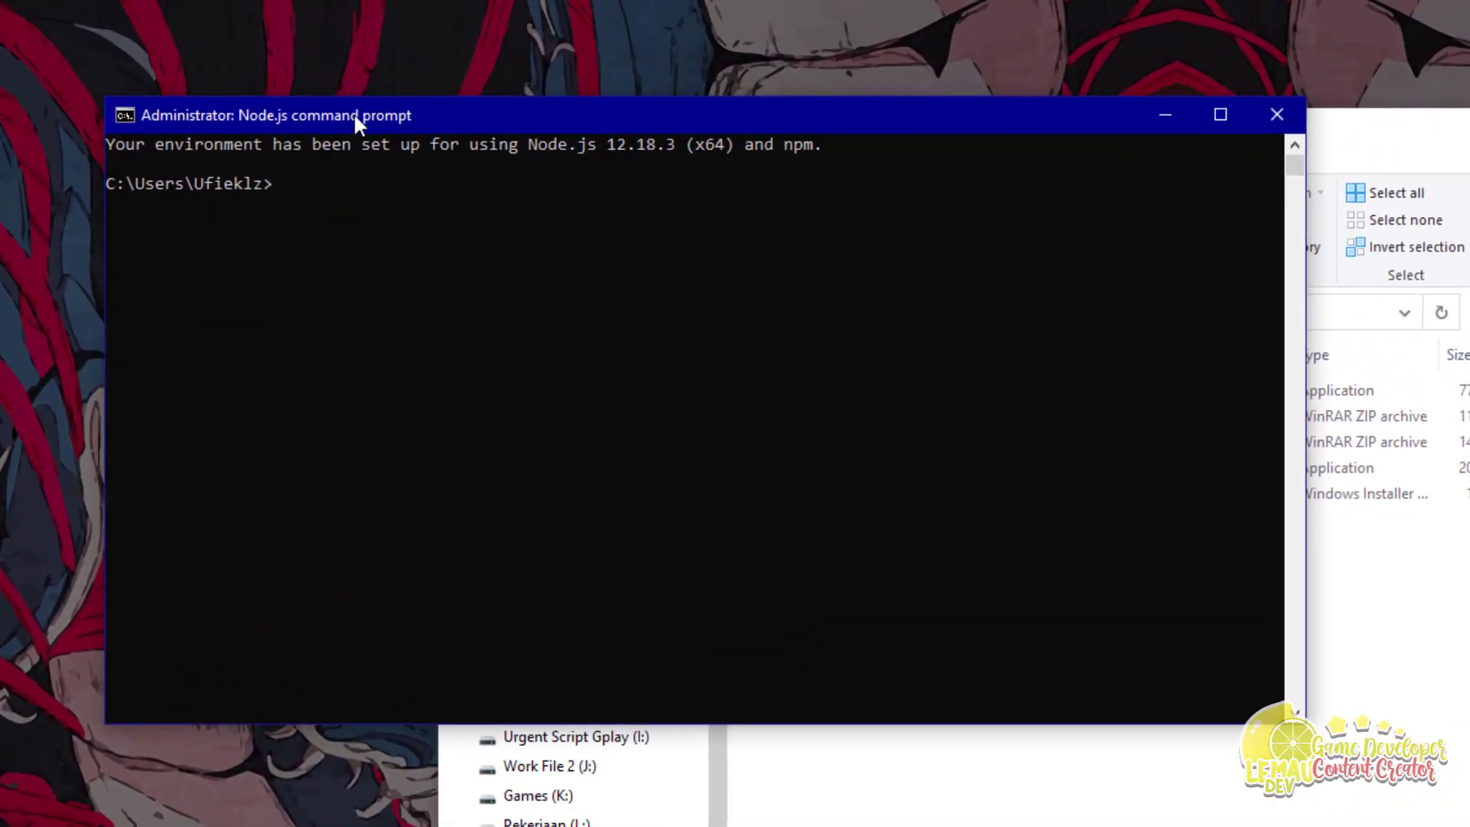
Step: Arrange the console and project folder windows so both are visible
left_click_drag(354, 122, 636, 249)
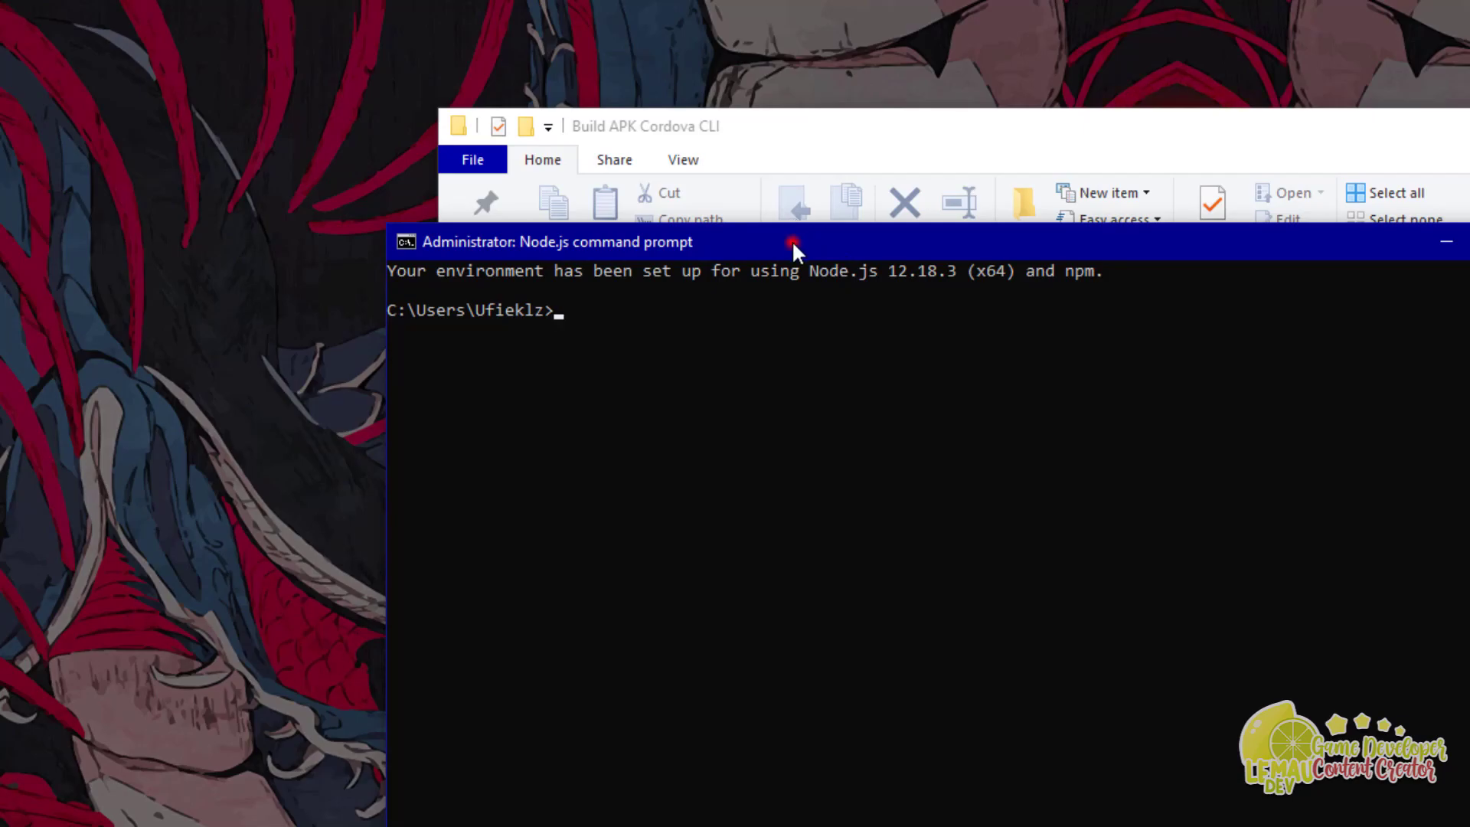
left_click_drag(792, 240, 695, 213)
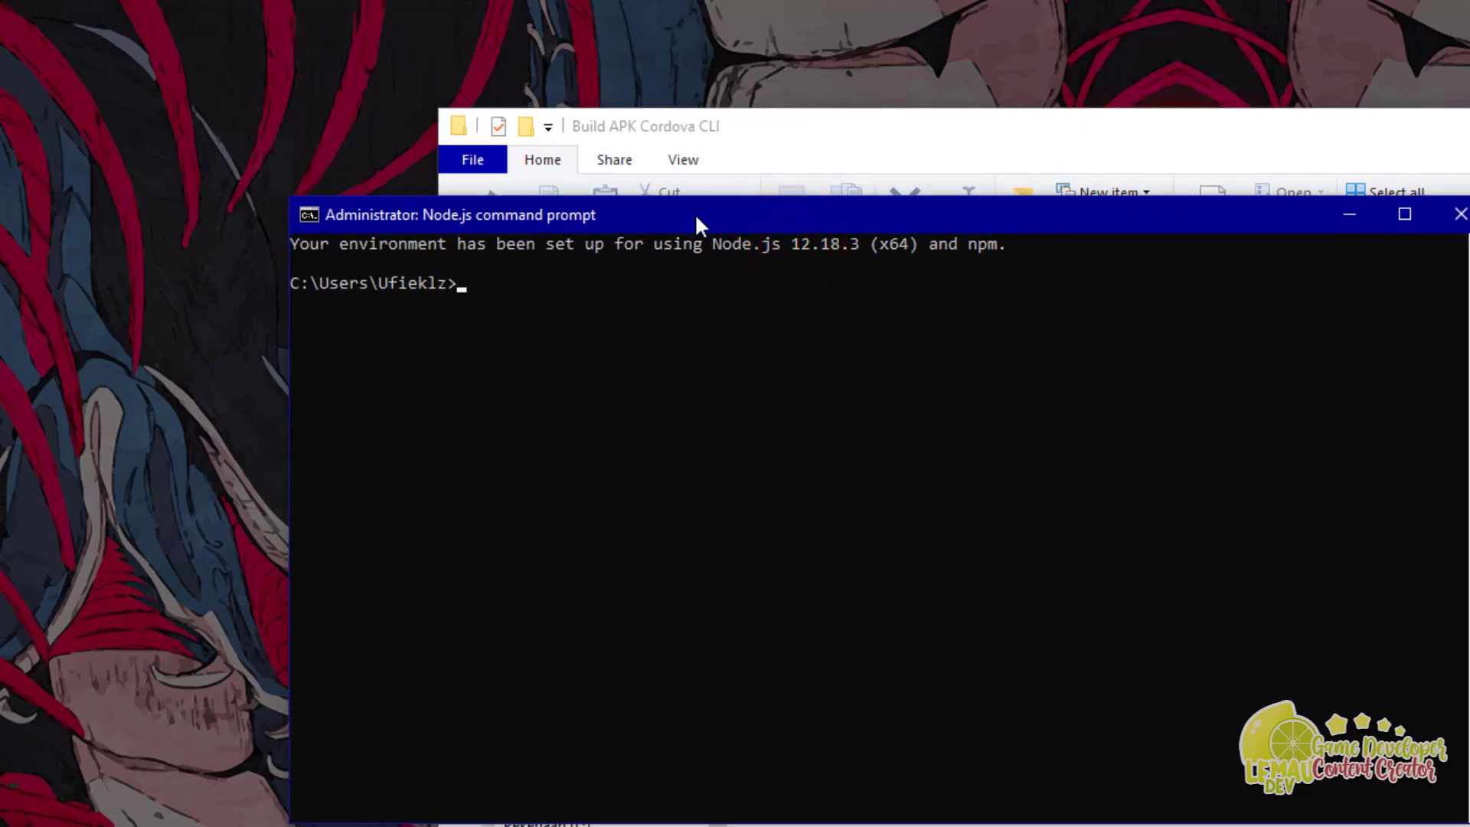
left_click_drag(1185, 207, 1023, 391)
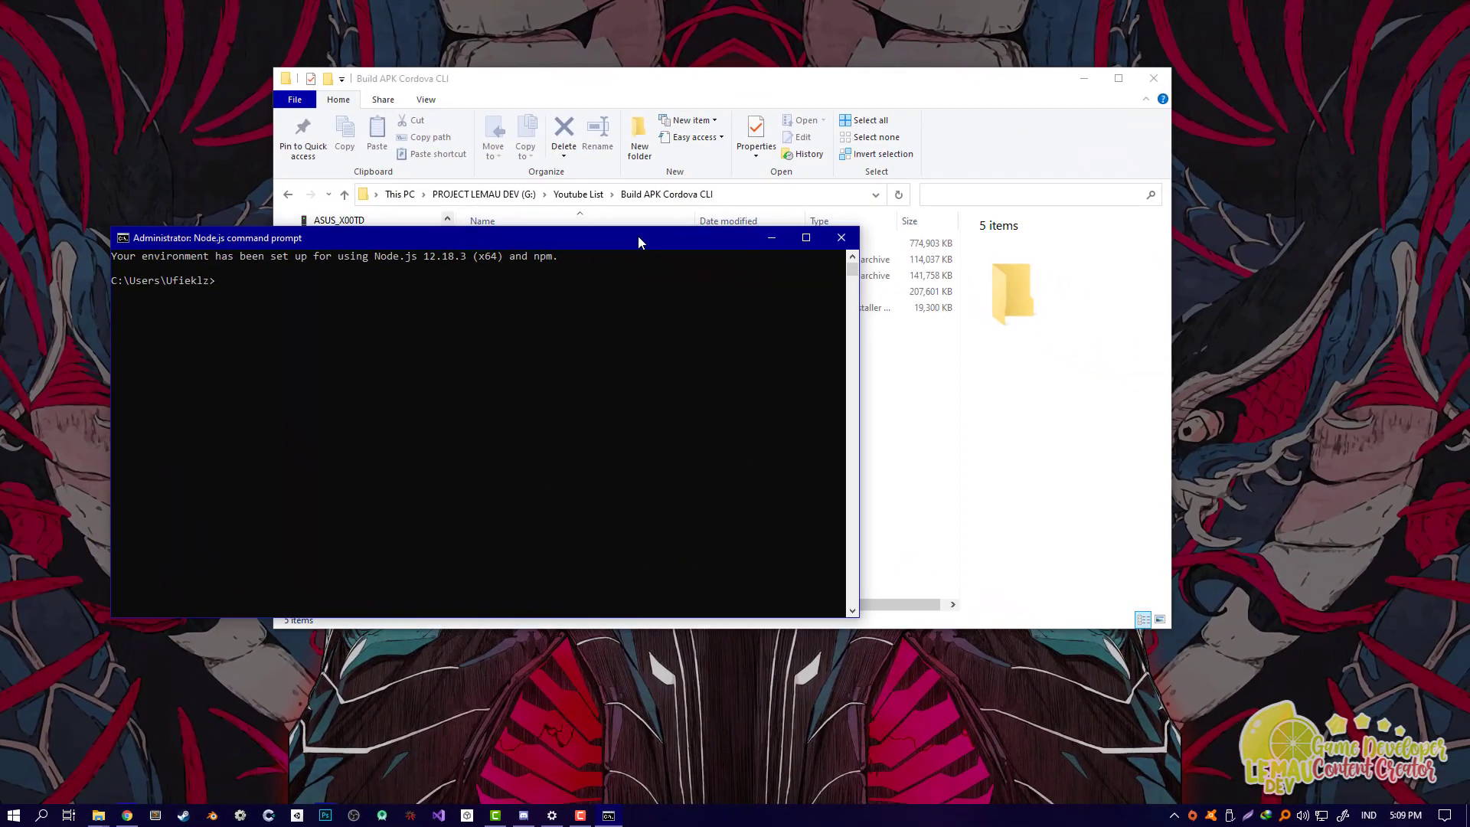
left_click_drag(733, 78, 945, 85)
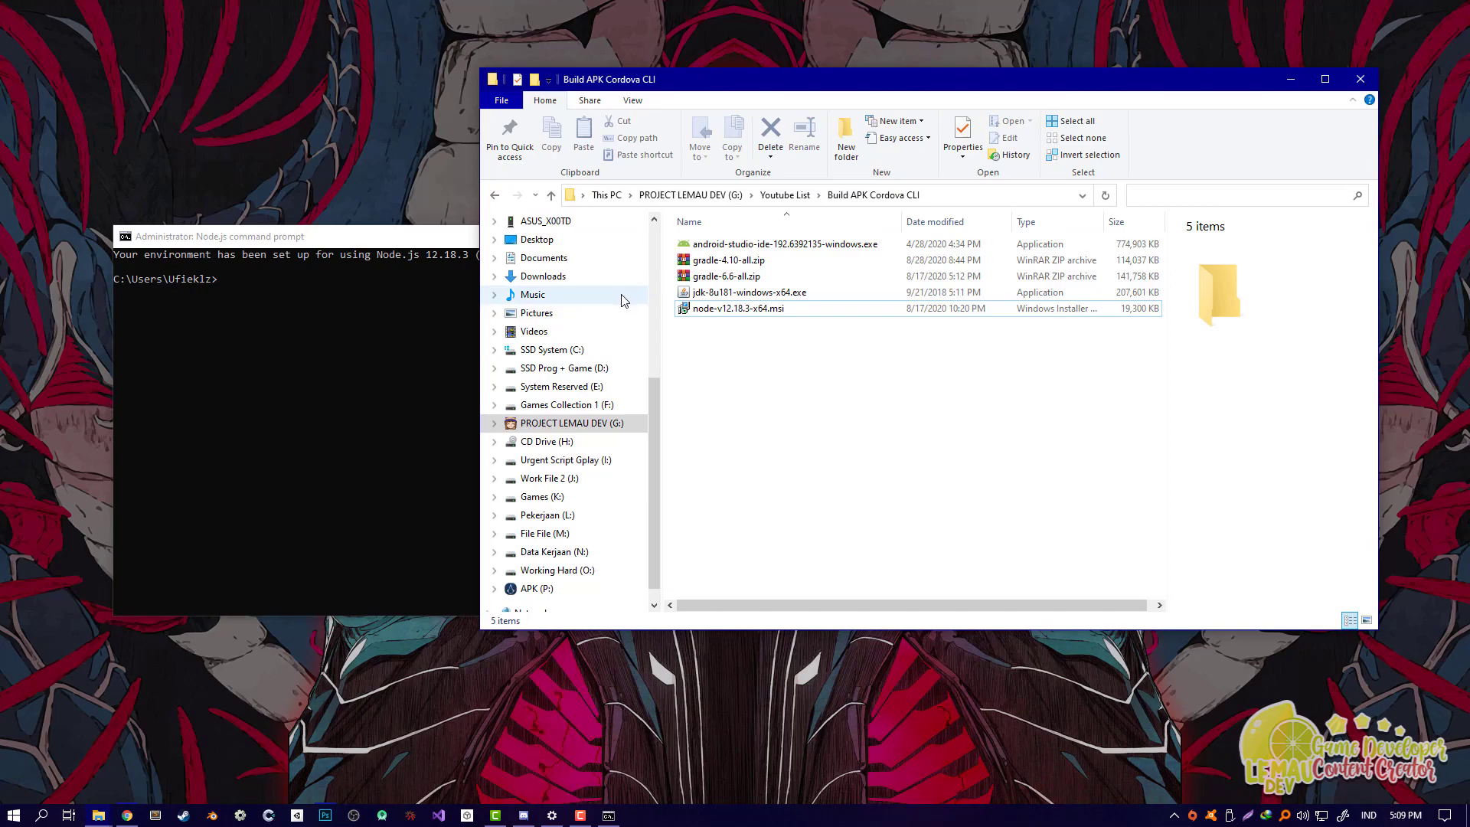
Step: Open the Environment Variables dialog via a Start search for env and move it left
left_click(908, 402)
left_click(751, 295)
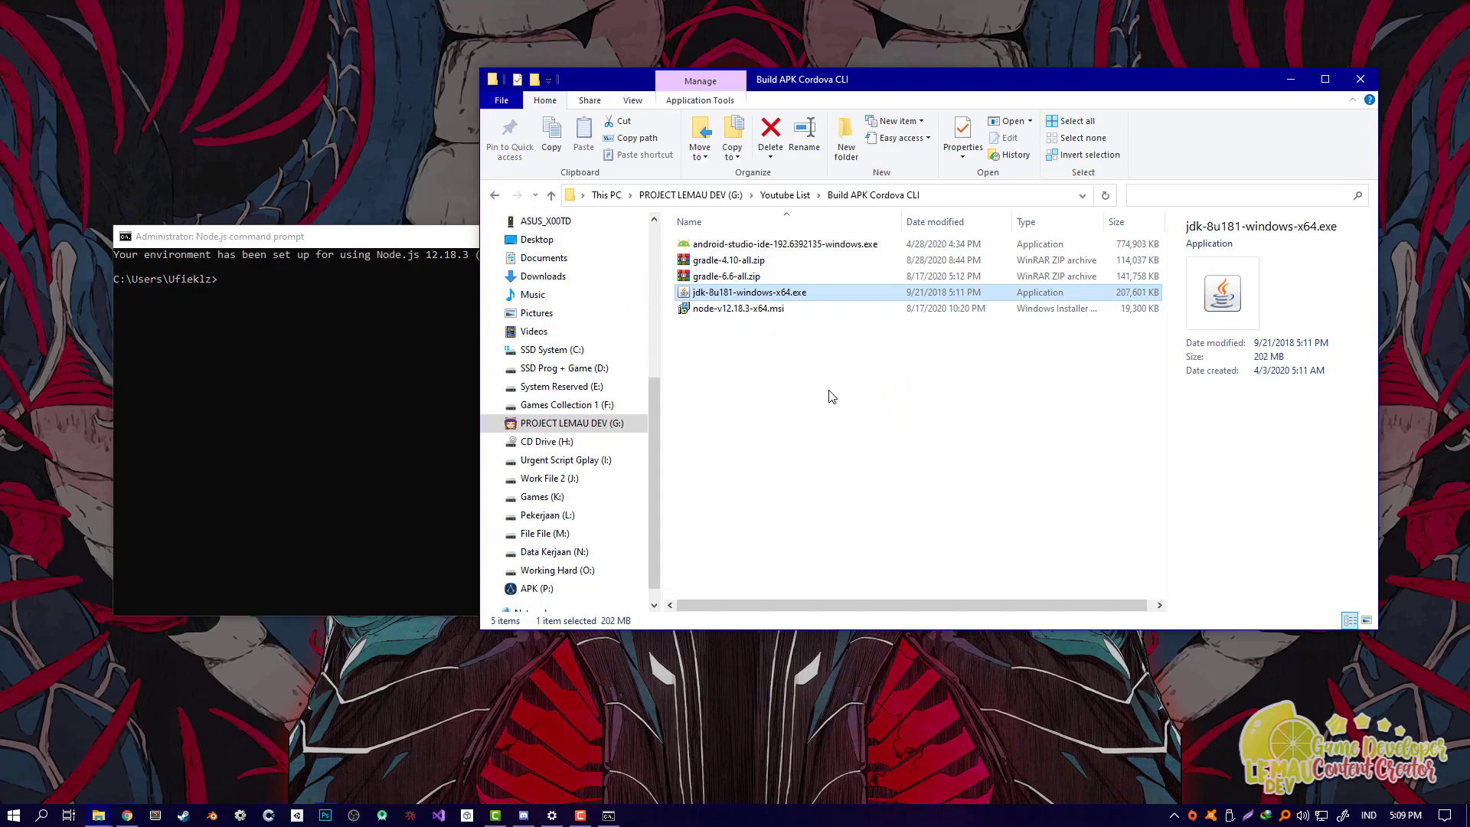
left_click(17, 816)
type("env")
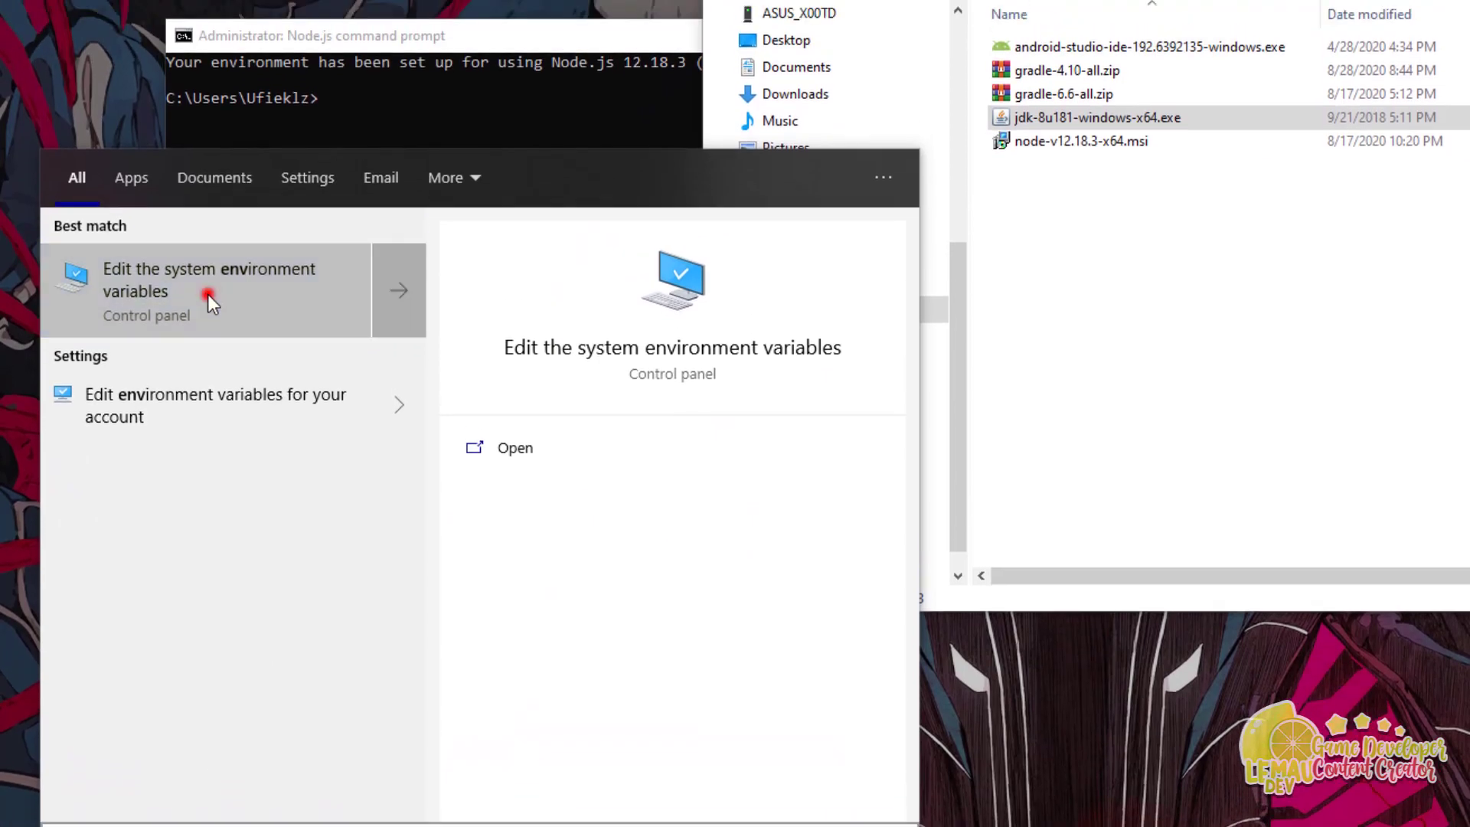
left_click(208, 219)
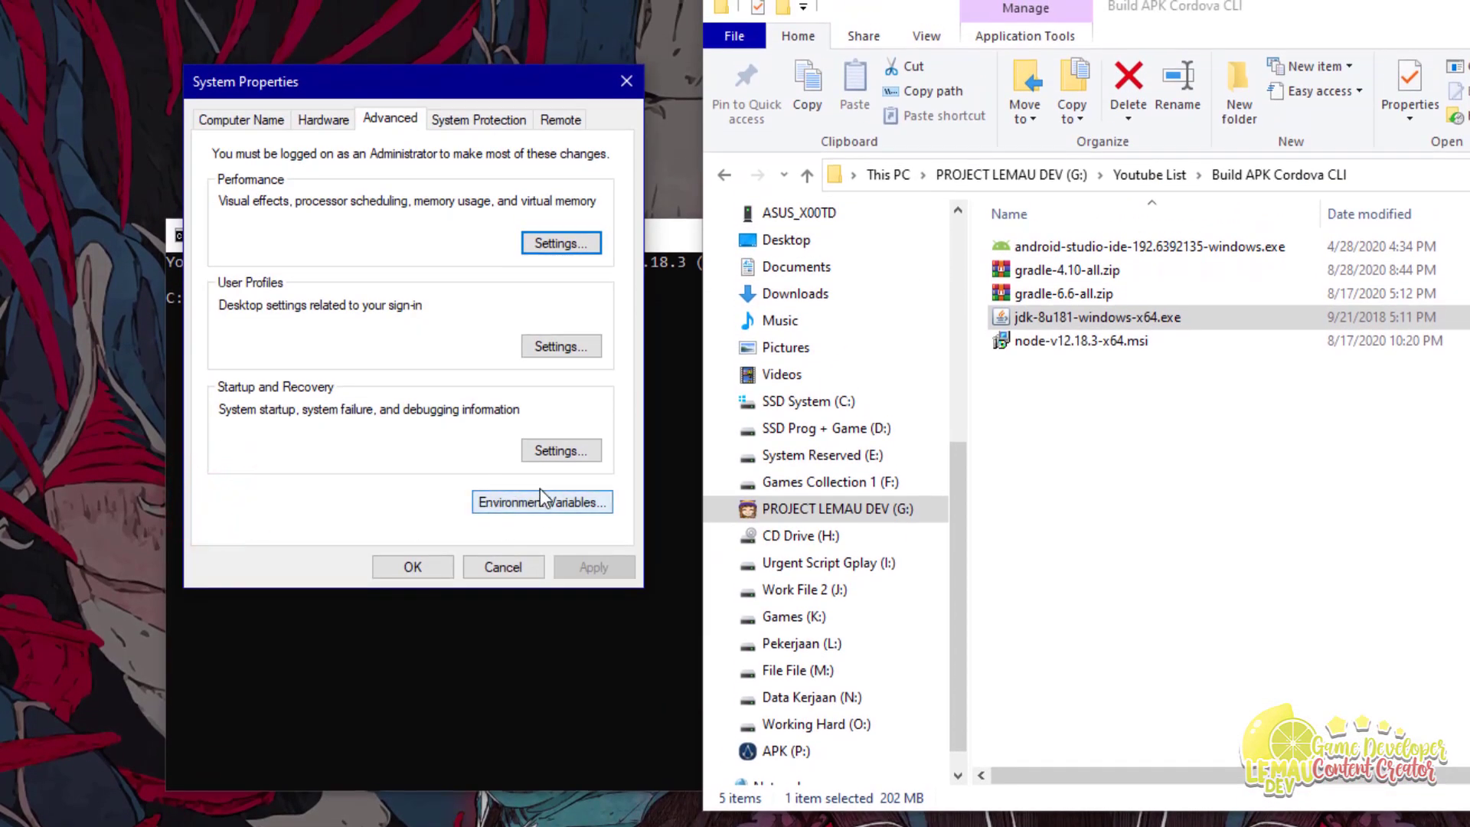
left_click(542, 505)
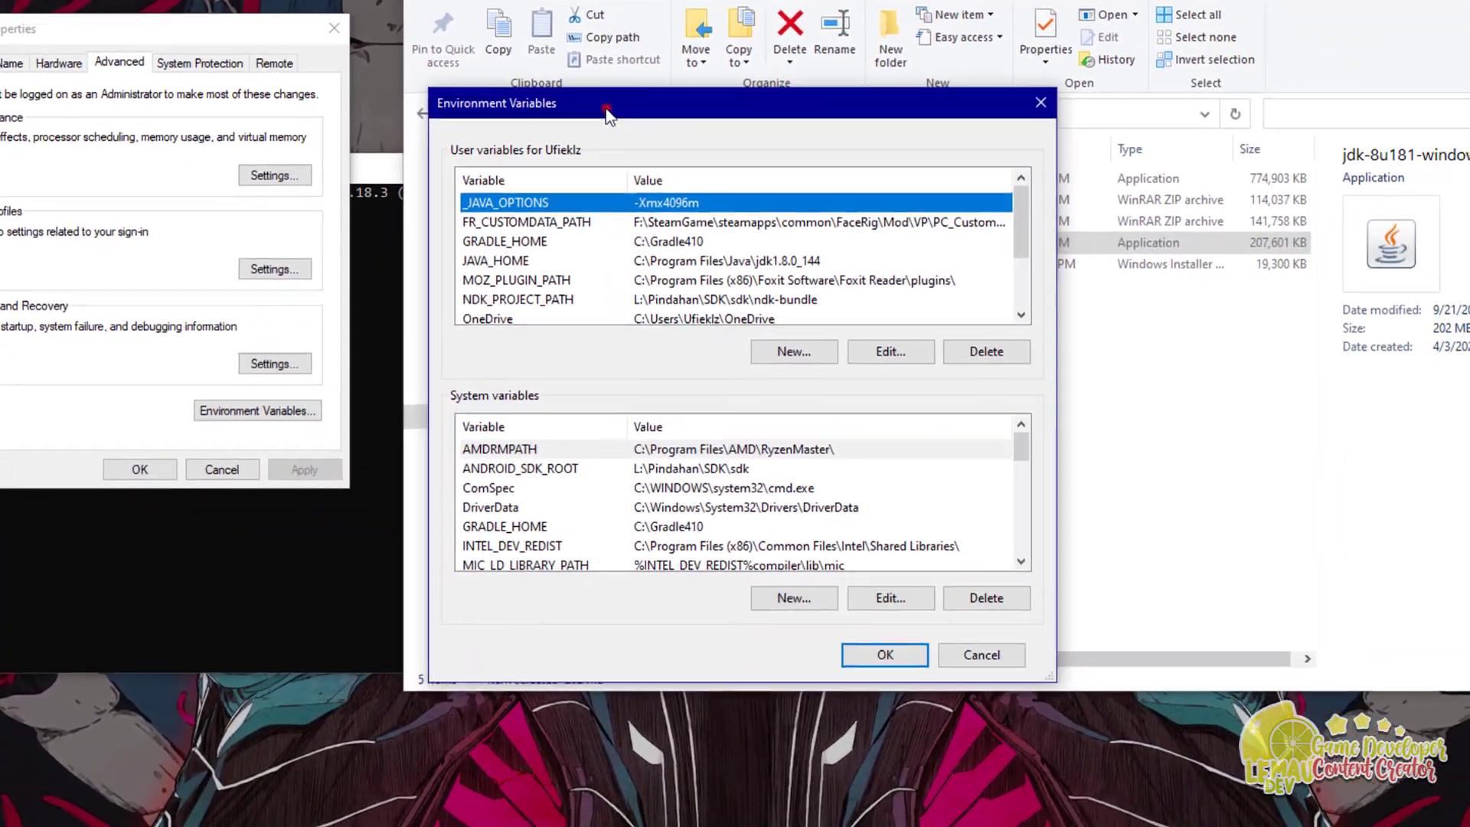
left_click_drag(605, 114, 1, 101)
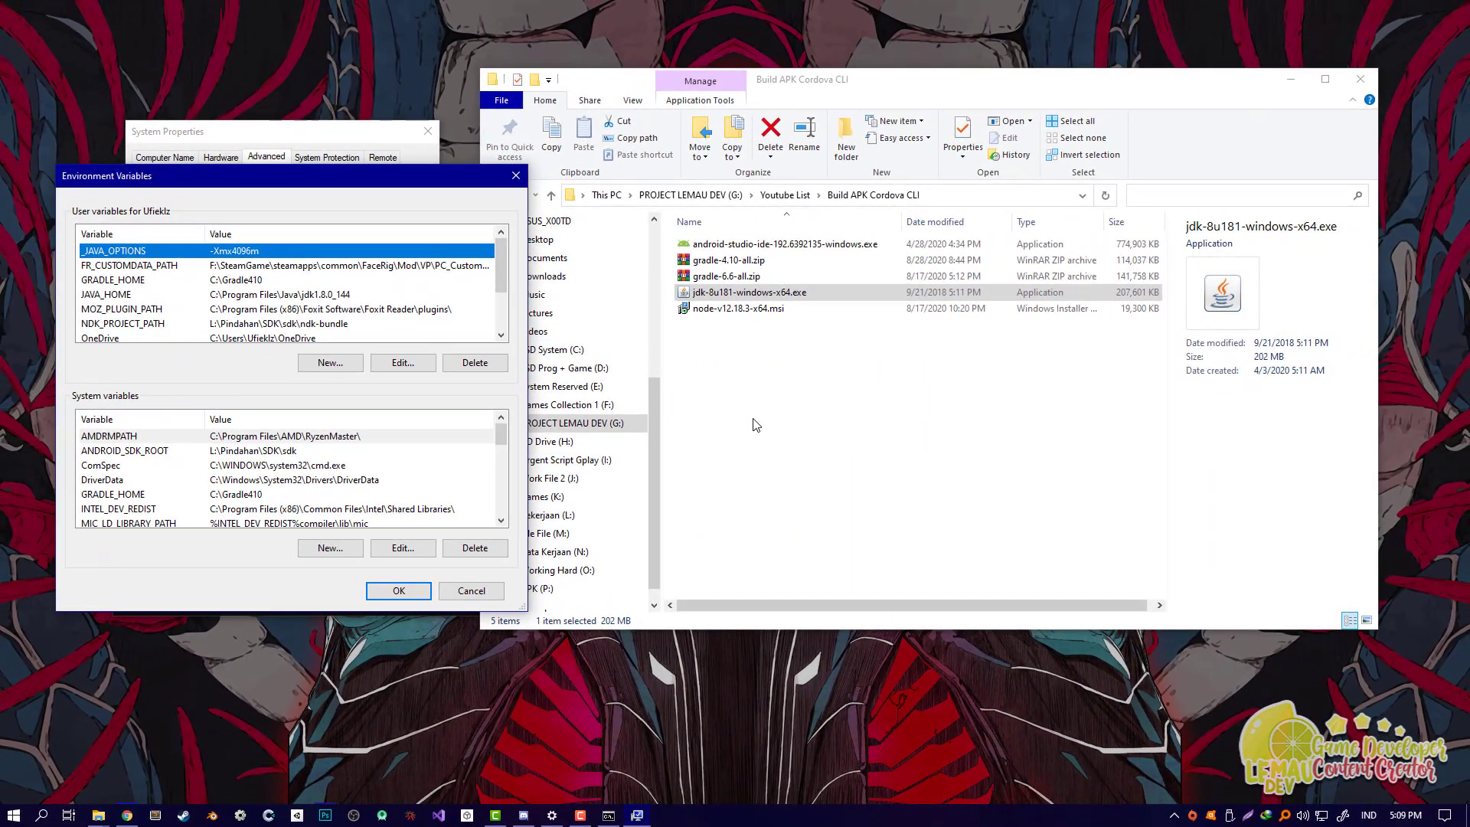
left_click(755, 425)
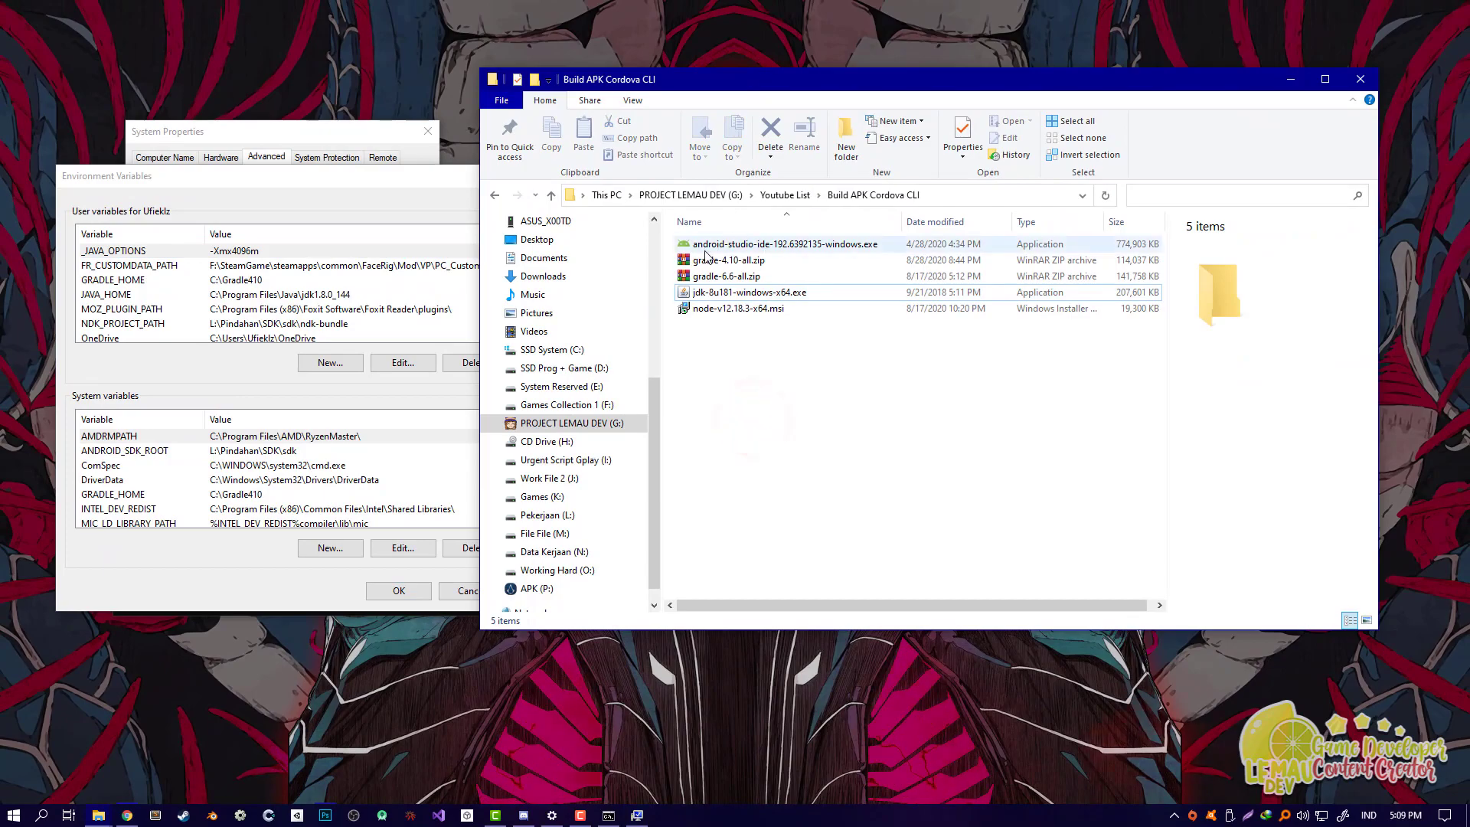
left_click(680, 260)
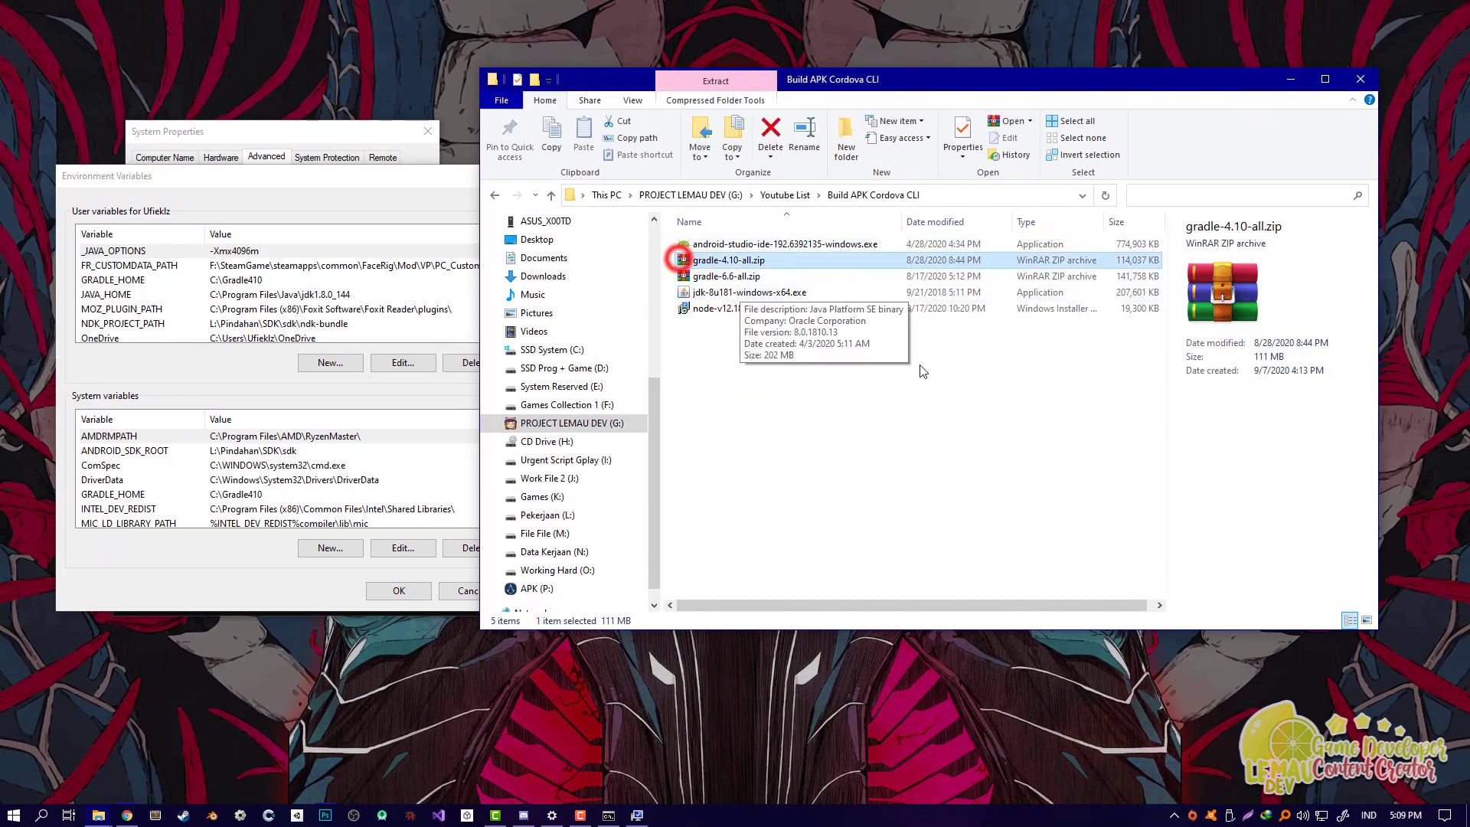
left_click(847, 490)
left_click(705, 260)
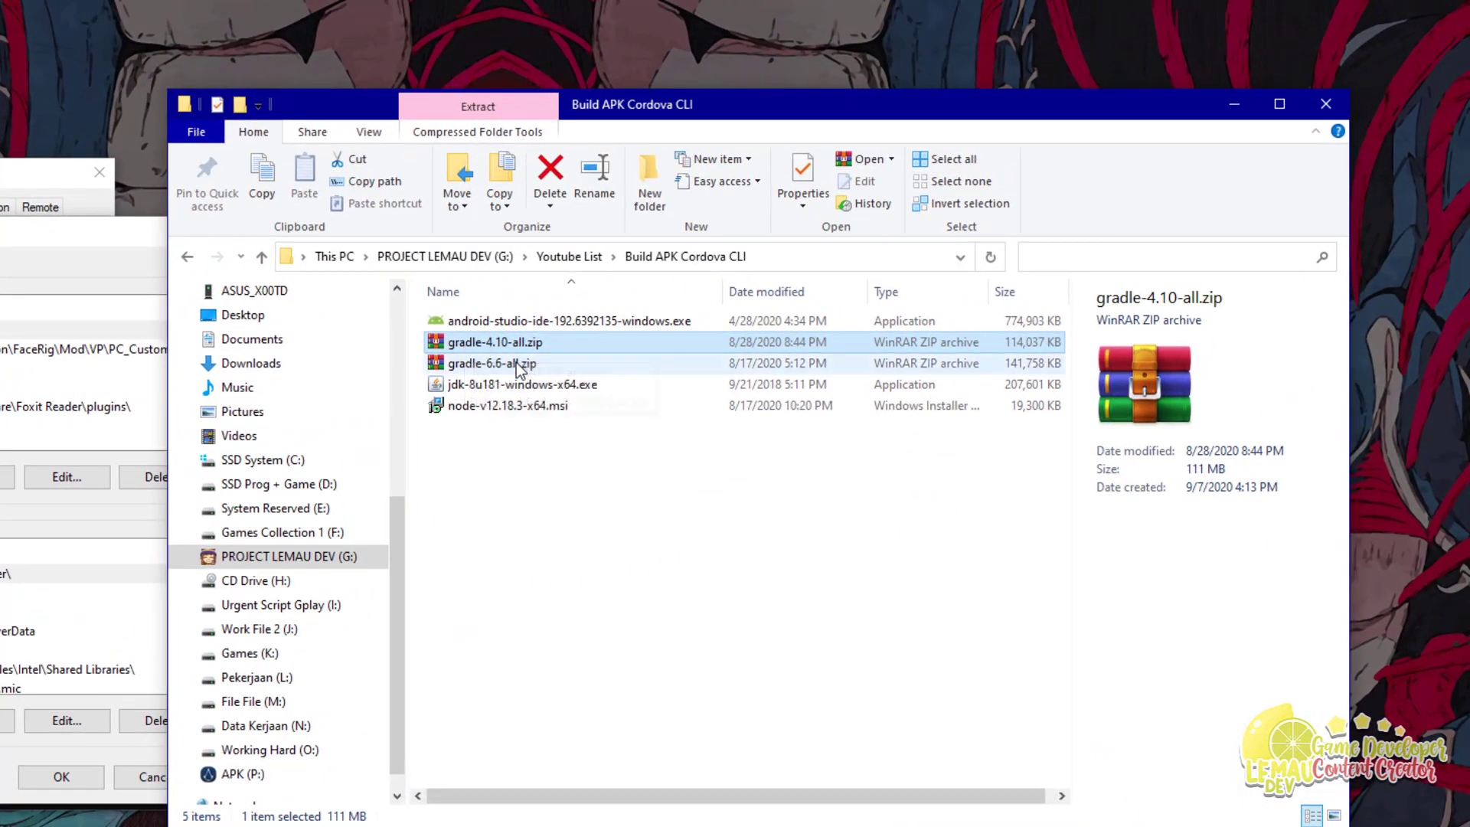
left_click(508, 366)
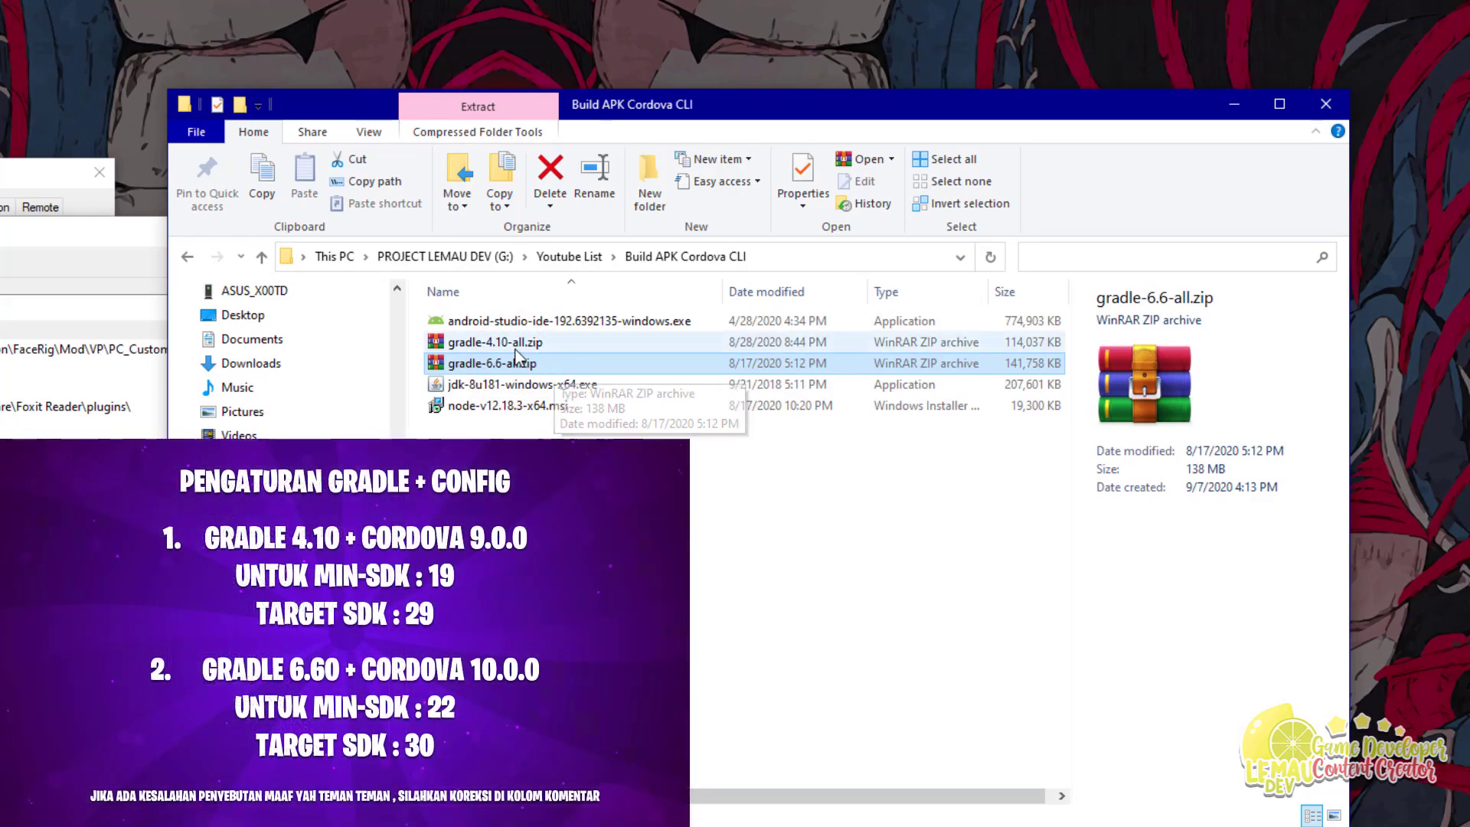
left_click(519, 346)
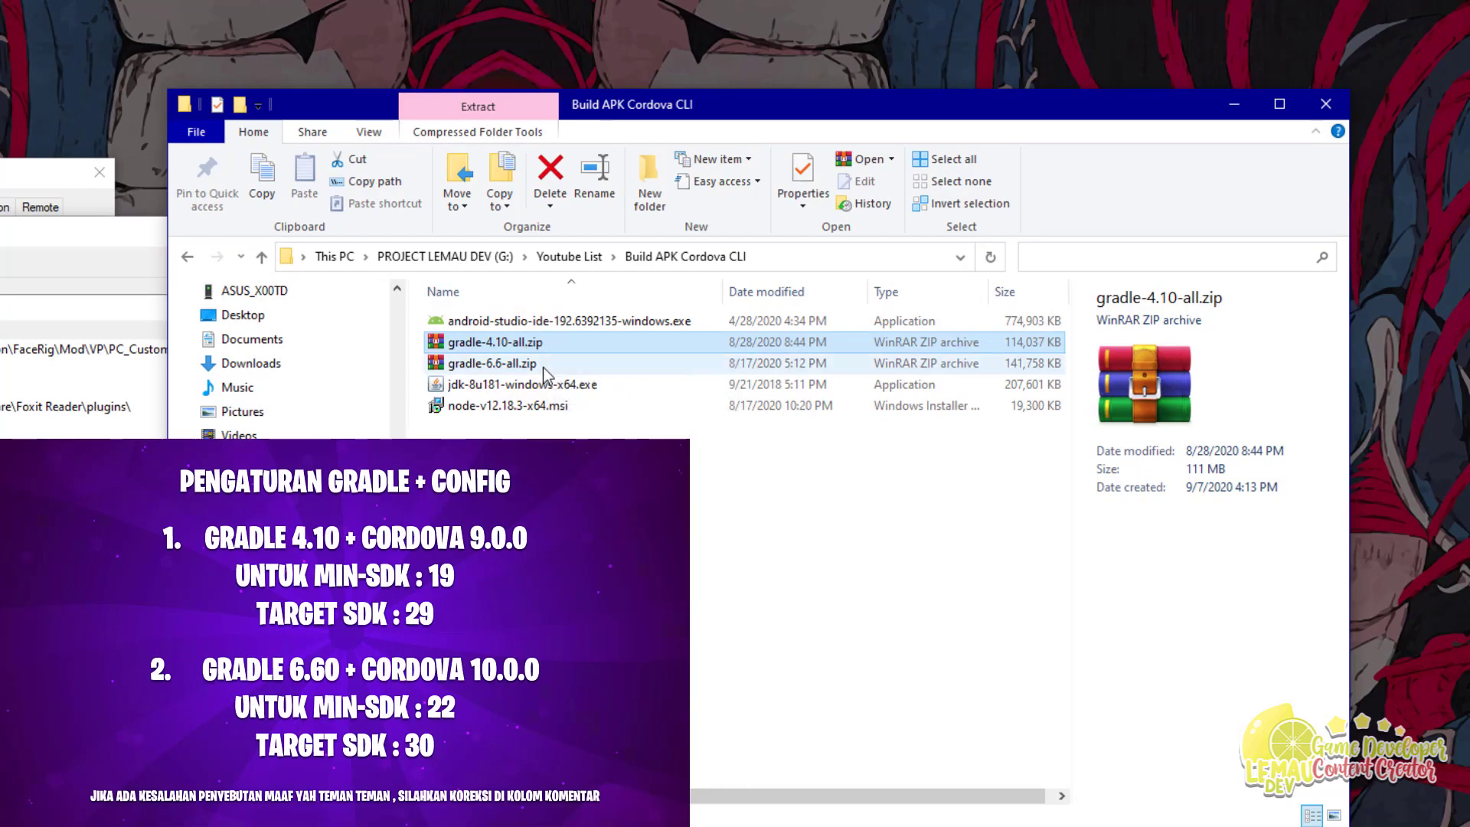
left_click(541, 366)
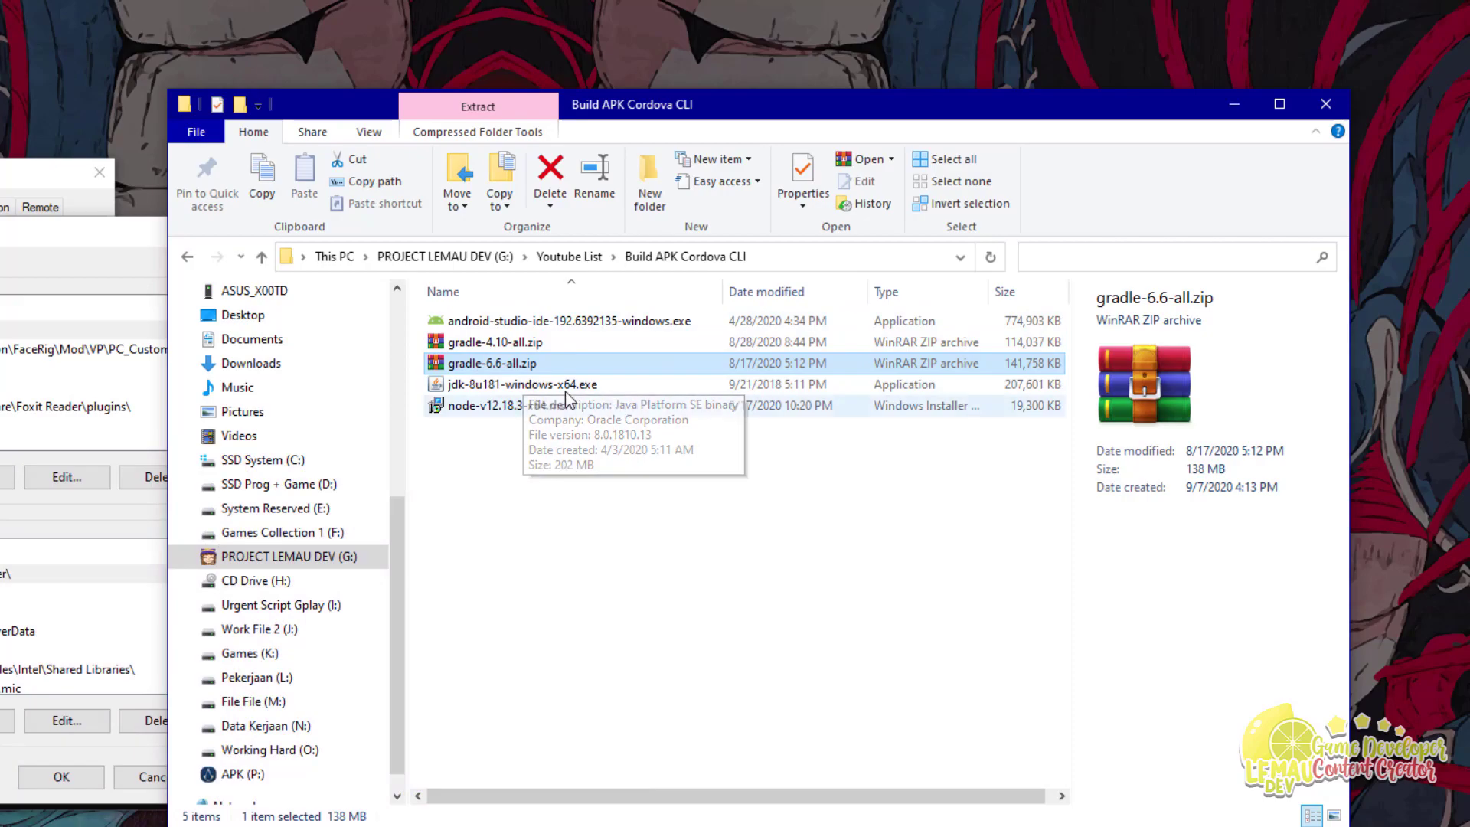
left_click(542, 345)
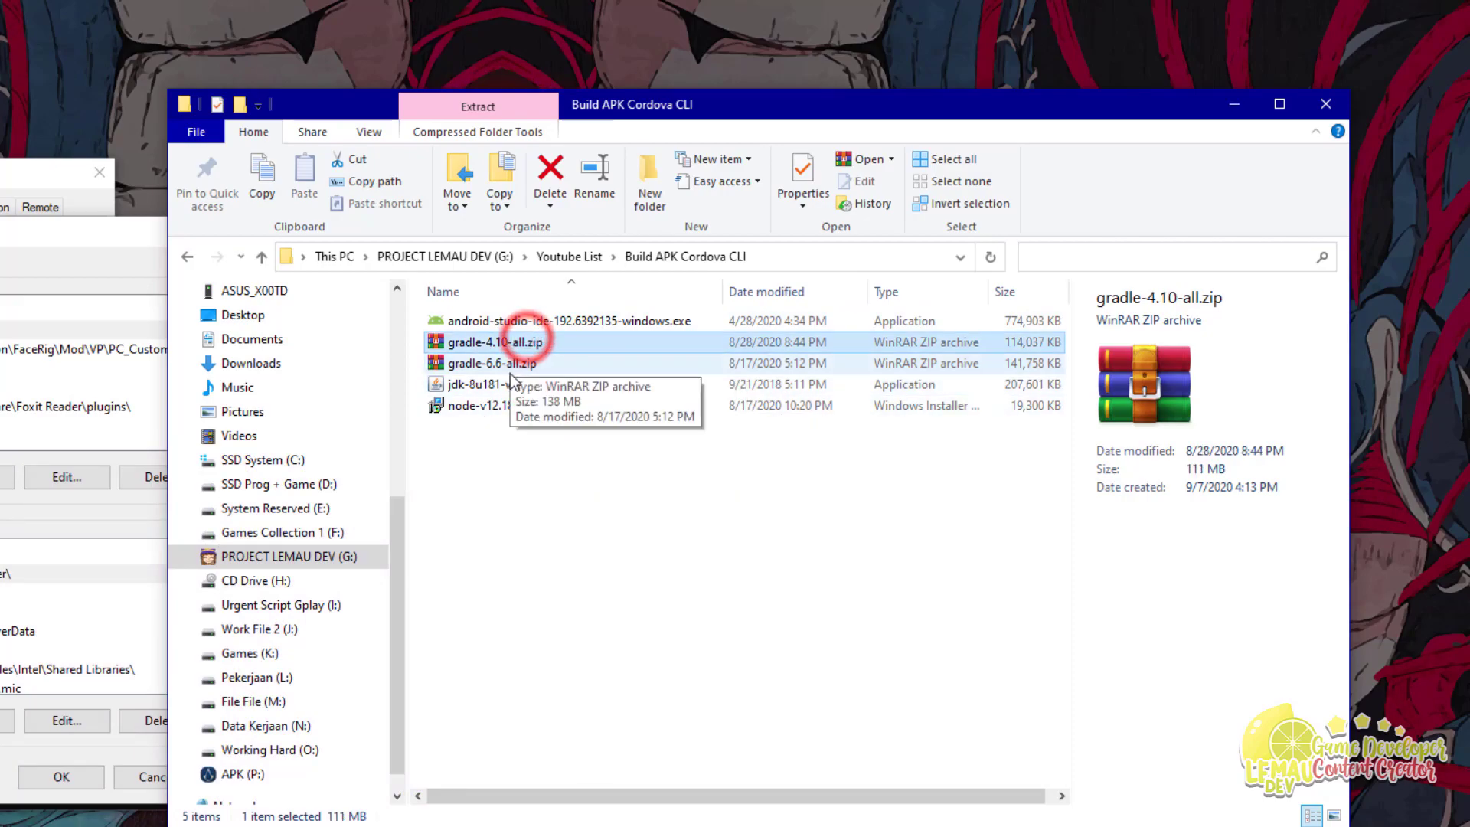
left_click(485, 365)
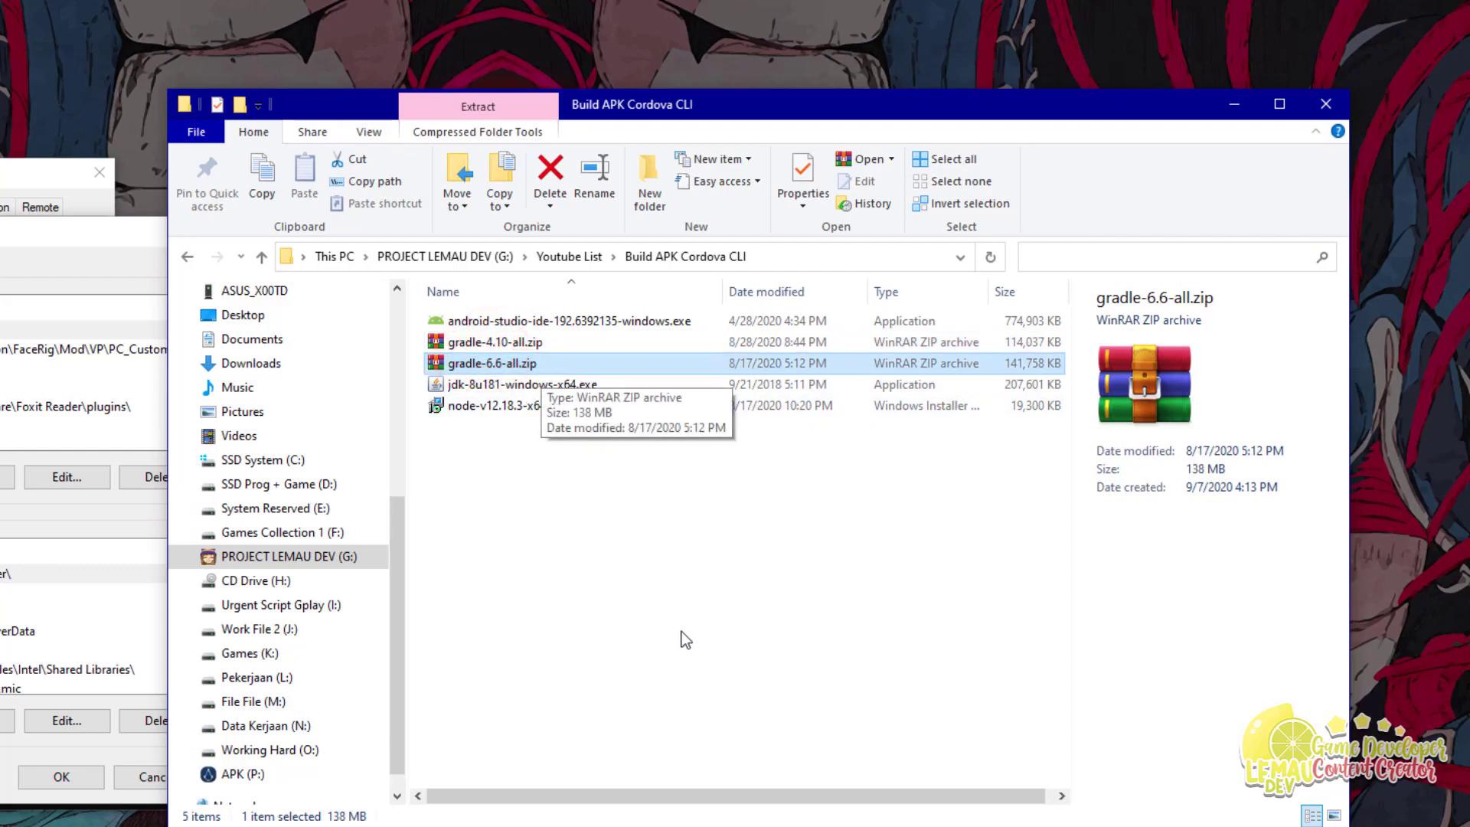
left_click(617, 611)
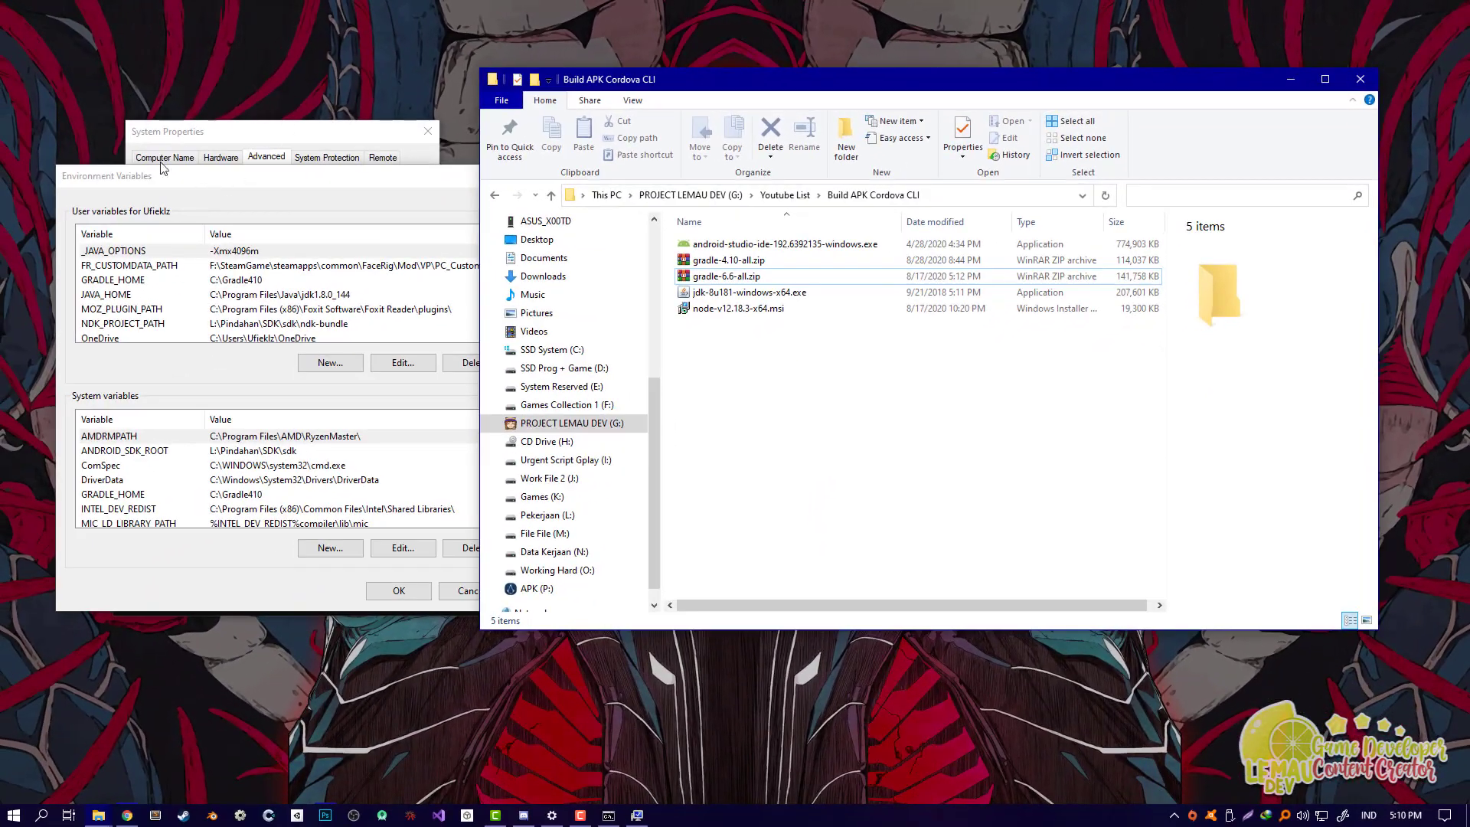
Step: Check the GRADLE_HOME user variable (C:\Gradle410), then browse the C: drive and return to the folder
left_click(189, 179)
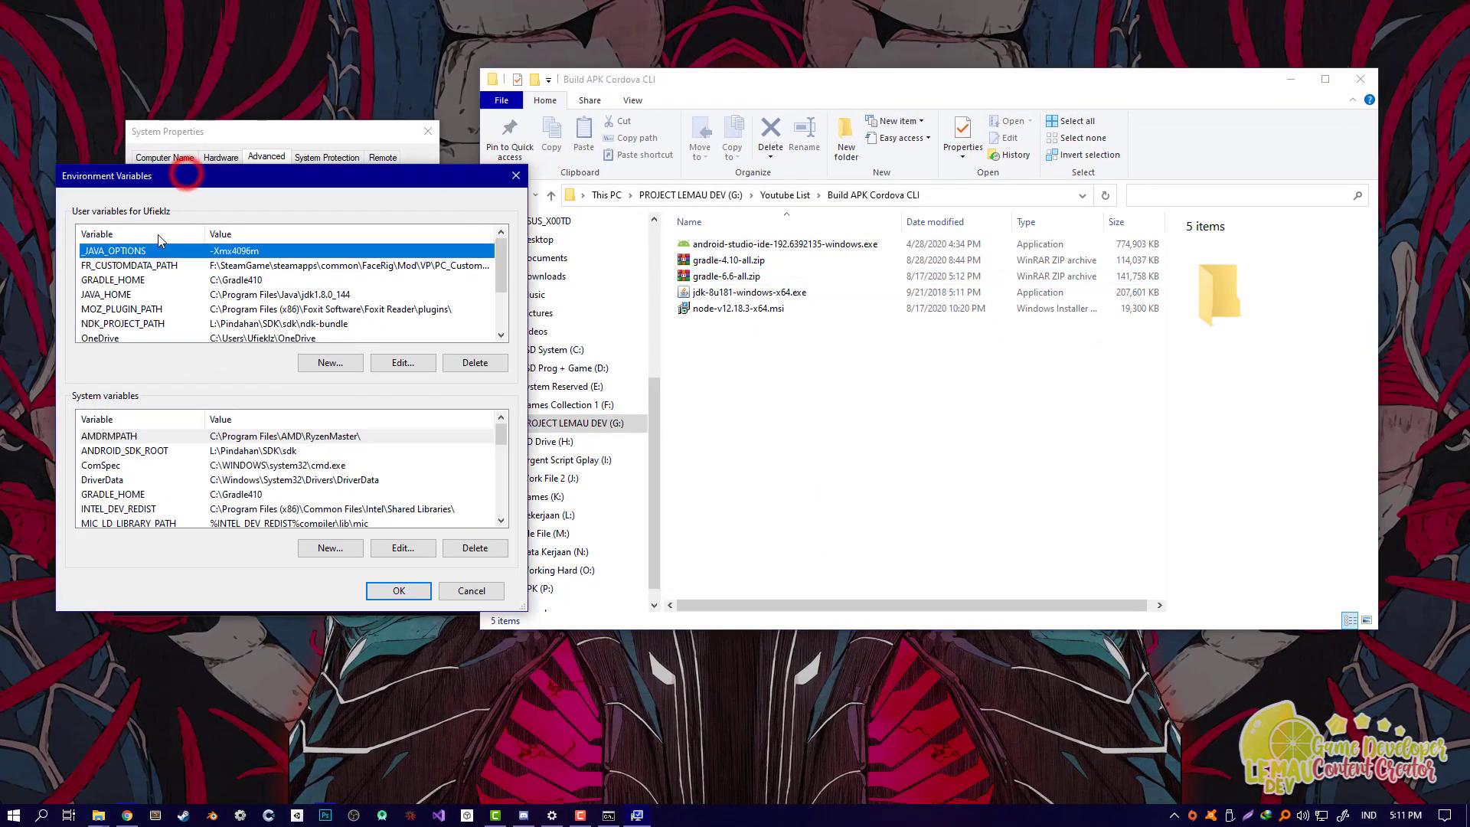
left_click(130, 281)
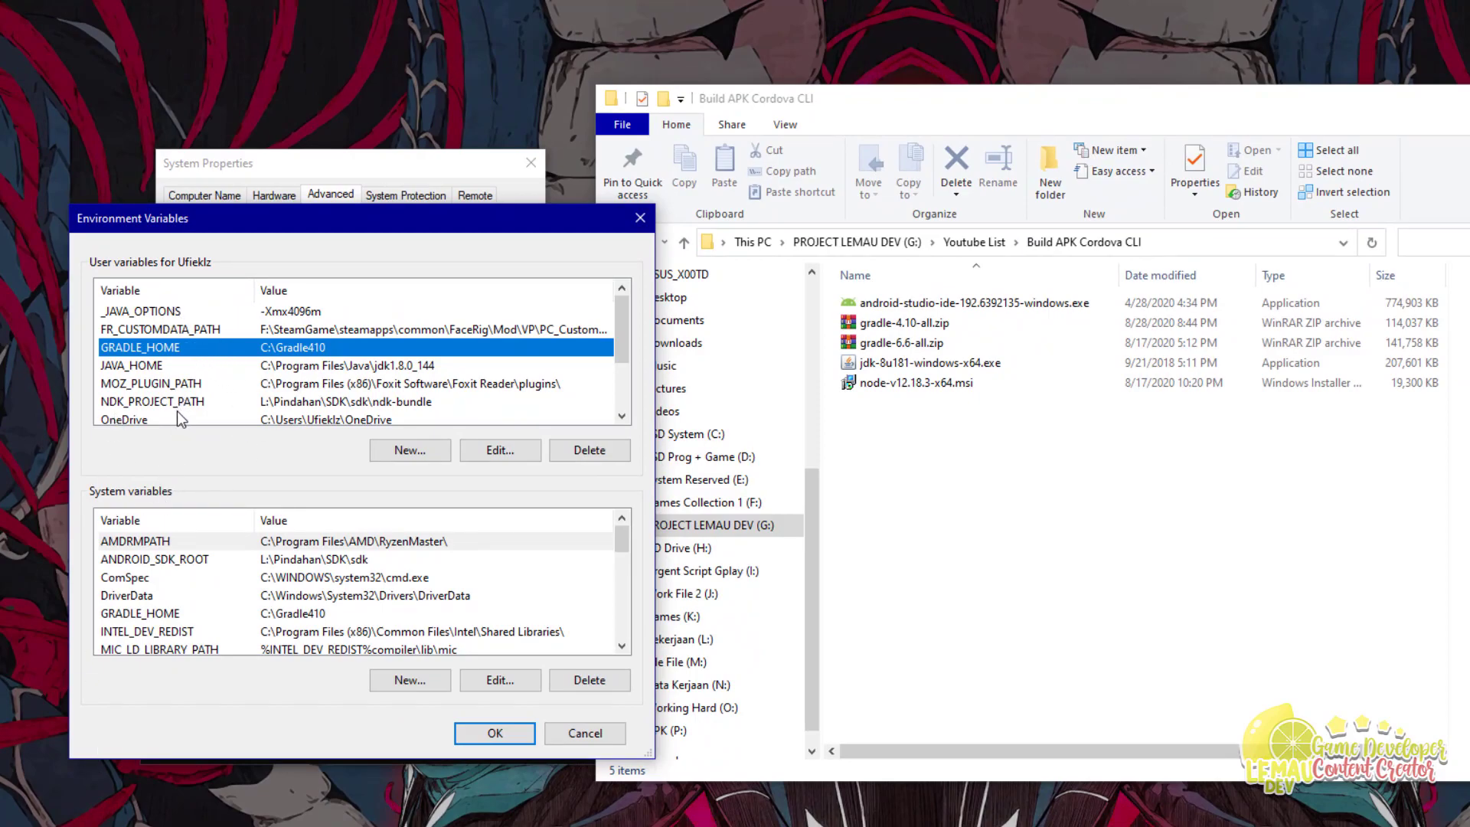
left_click(908, 532)
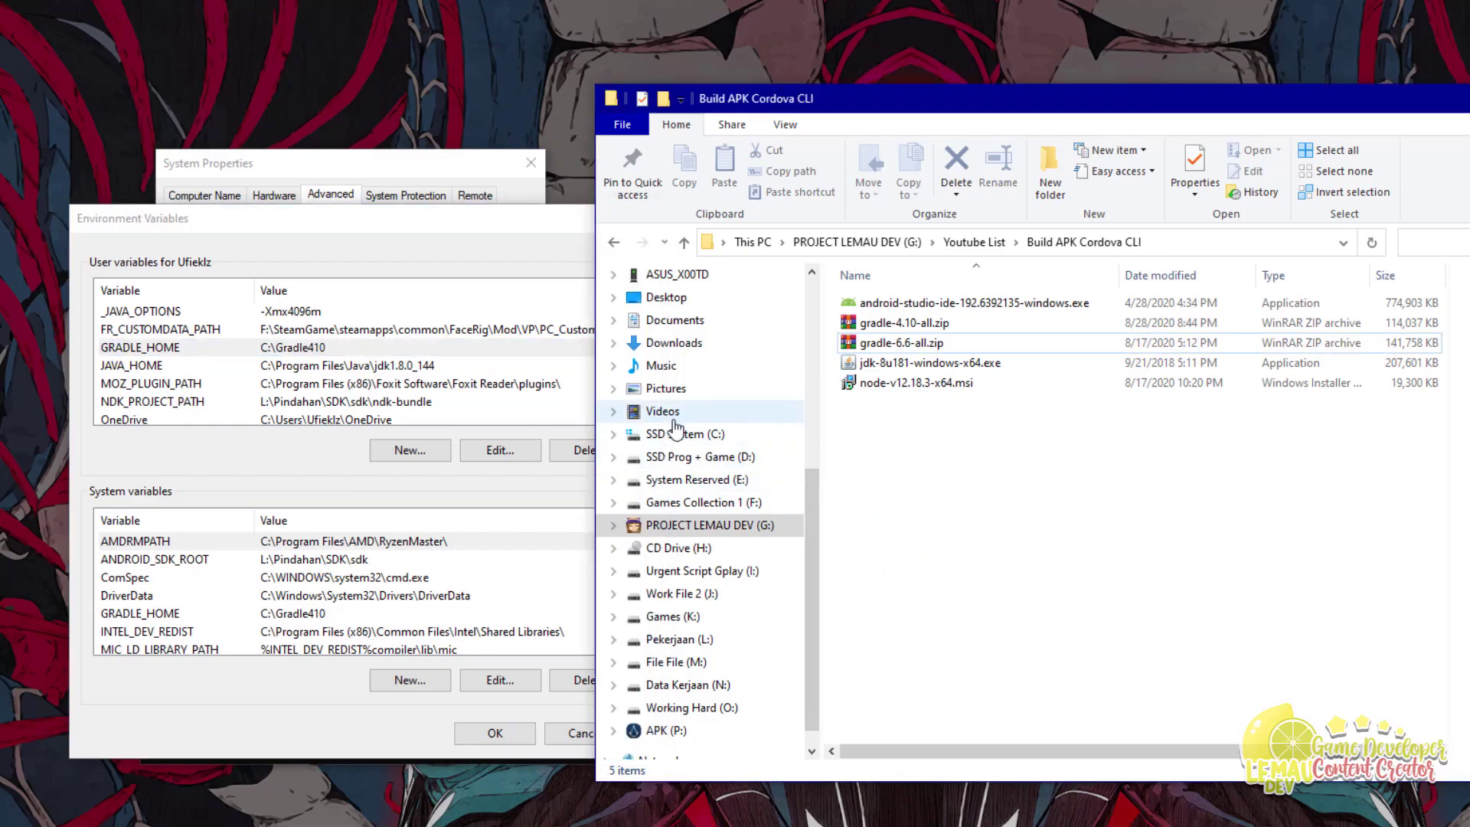
left_click(668, 438)
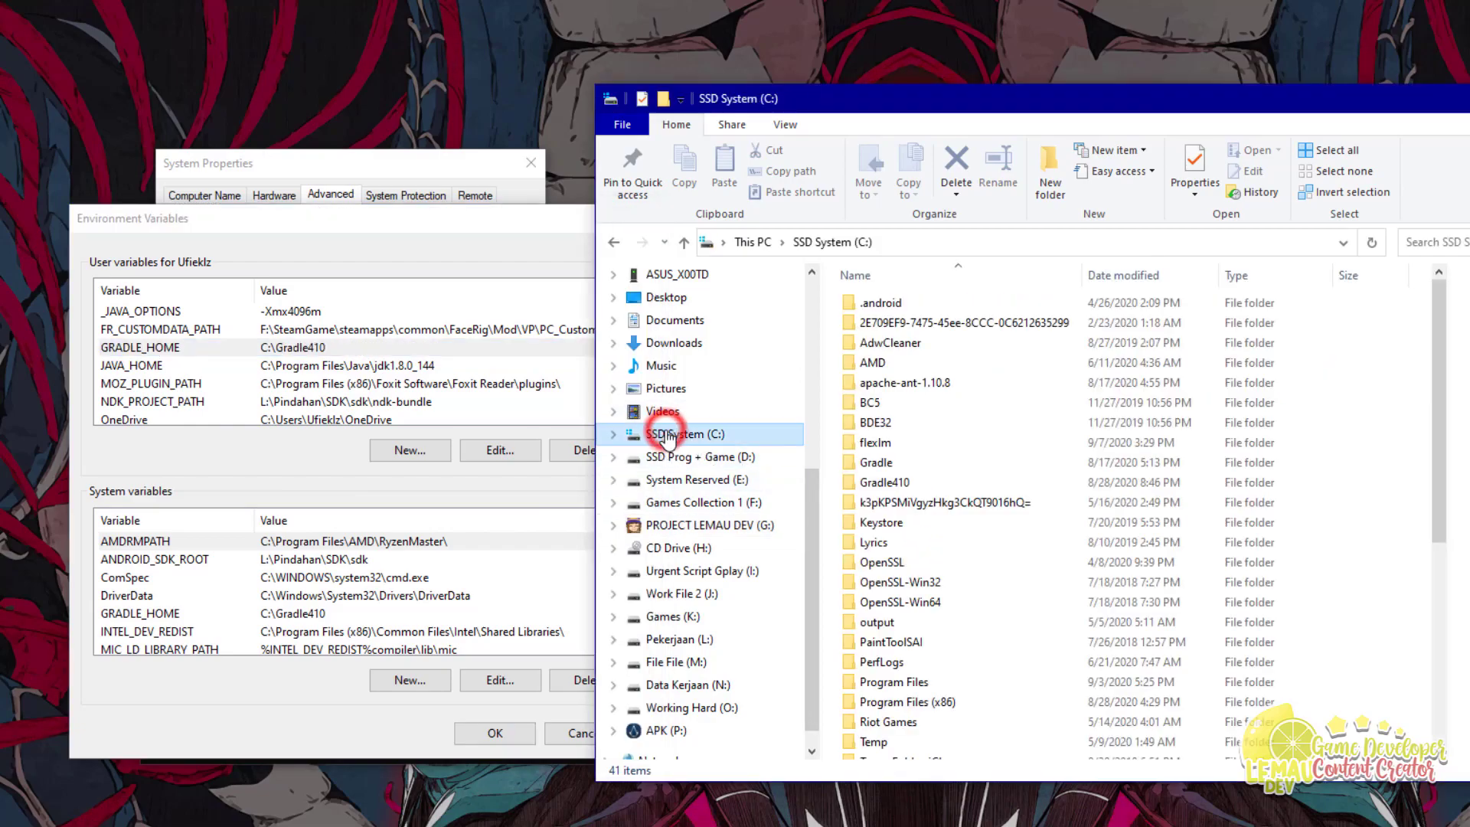
left_click(614, 242)
Step: Open gradle-4.10-all.zip in WinRAR and view the gradle-4.10 folder's 7 folders and 3 files
double_click(898, 324)
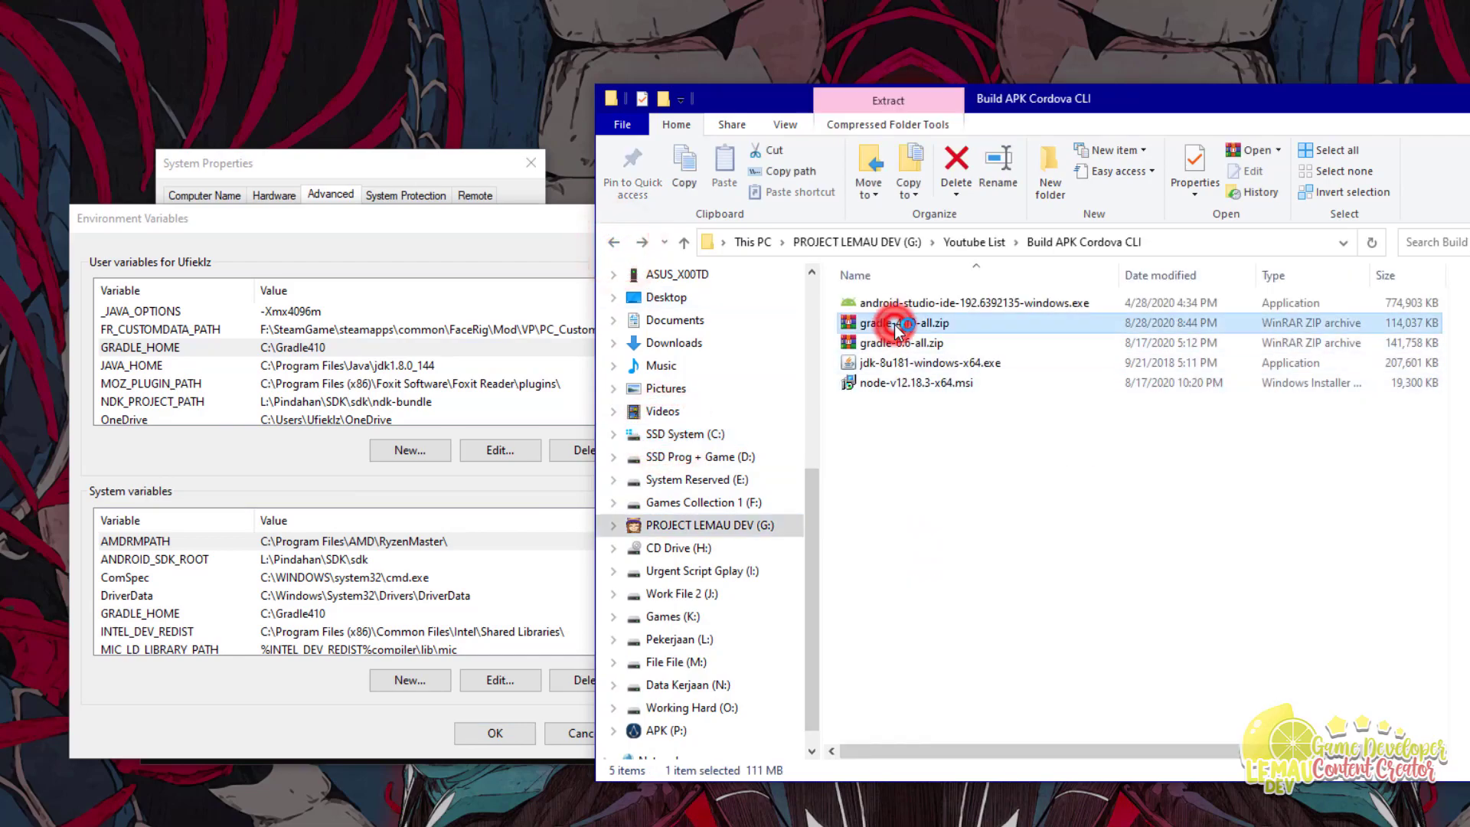
double_click(808, 303)
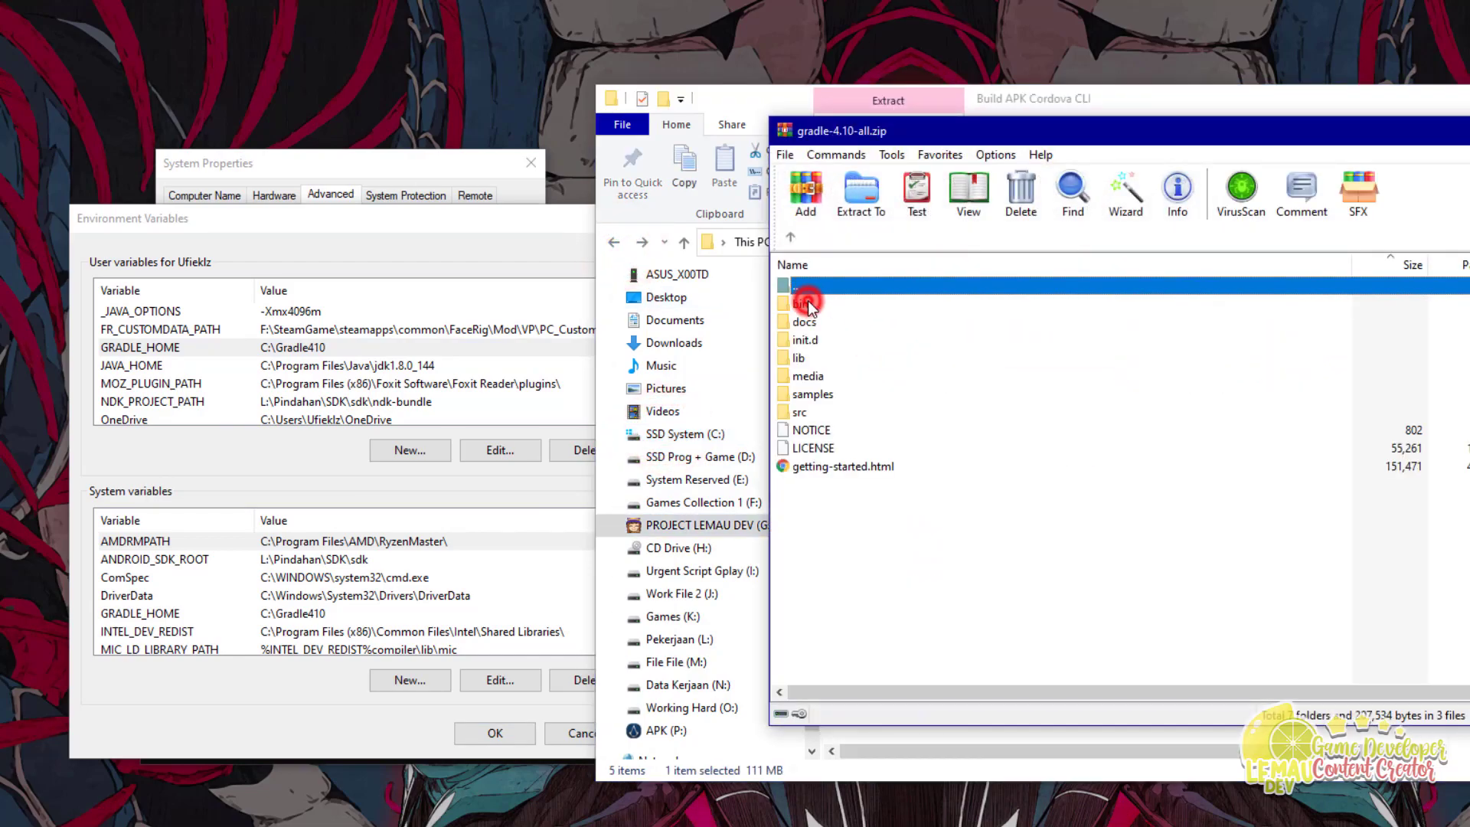
left_click_drag(871, 492, 893, 582)
left_click_drag(864, 447, 810, 300)
left_click(941, 611)
Step: Open C:\Gradle410 in Explorer and select its path in the address bar
left_click(677, 436)
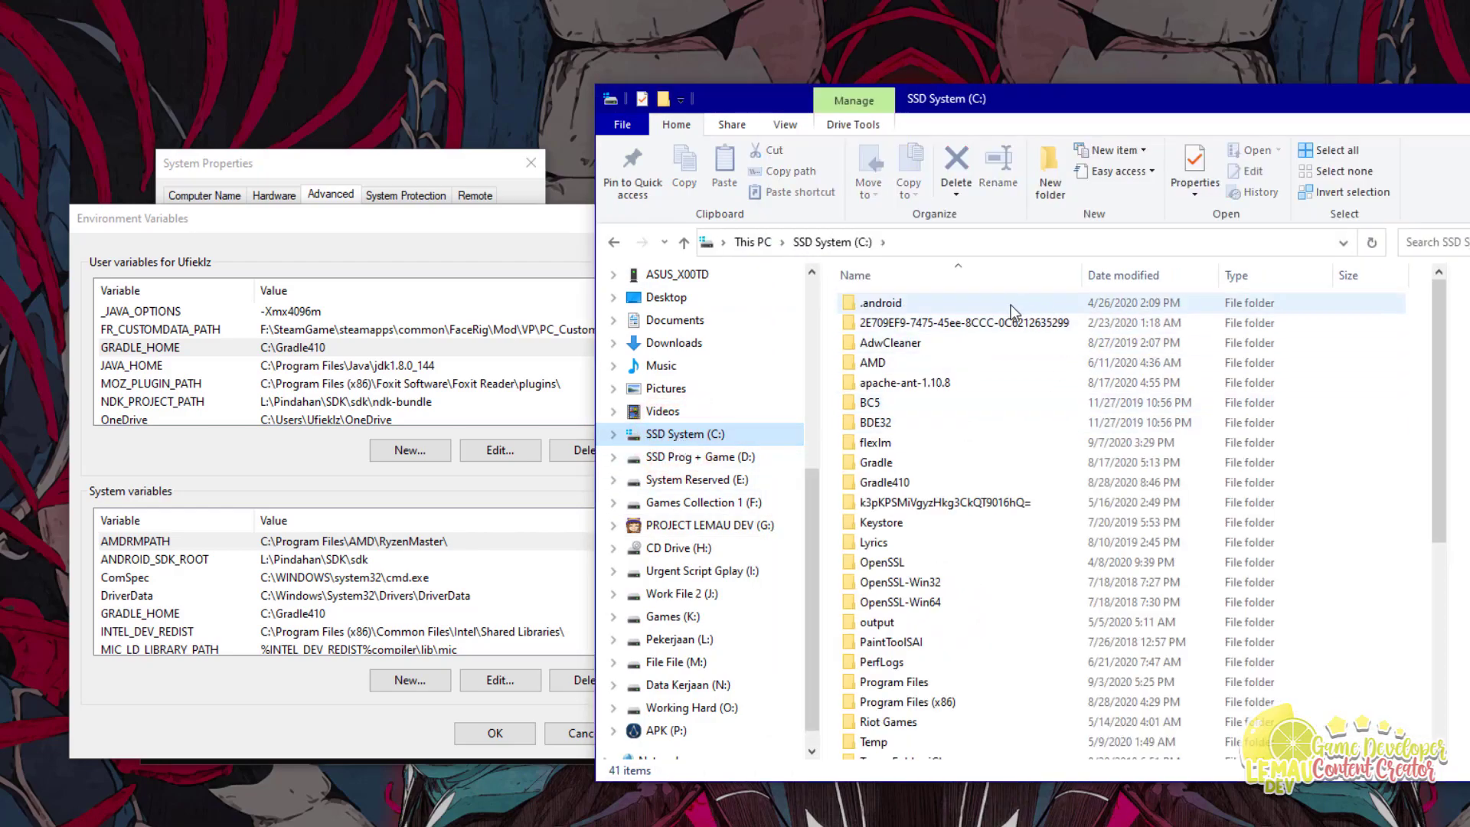
double_click(888, 484)
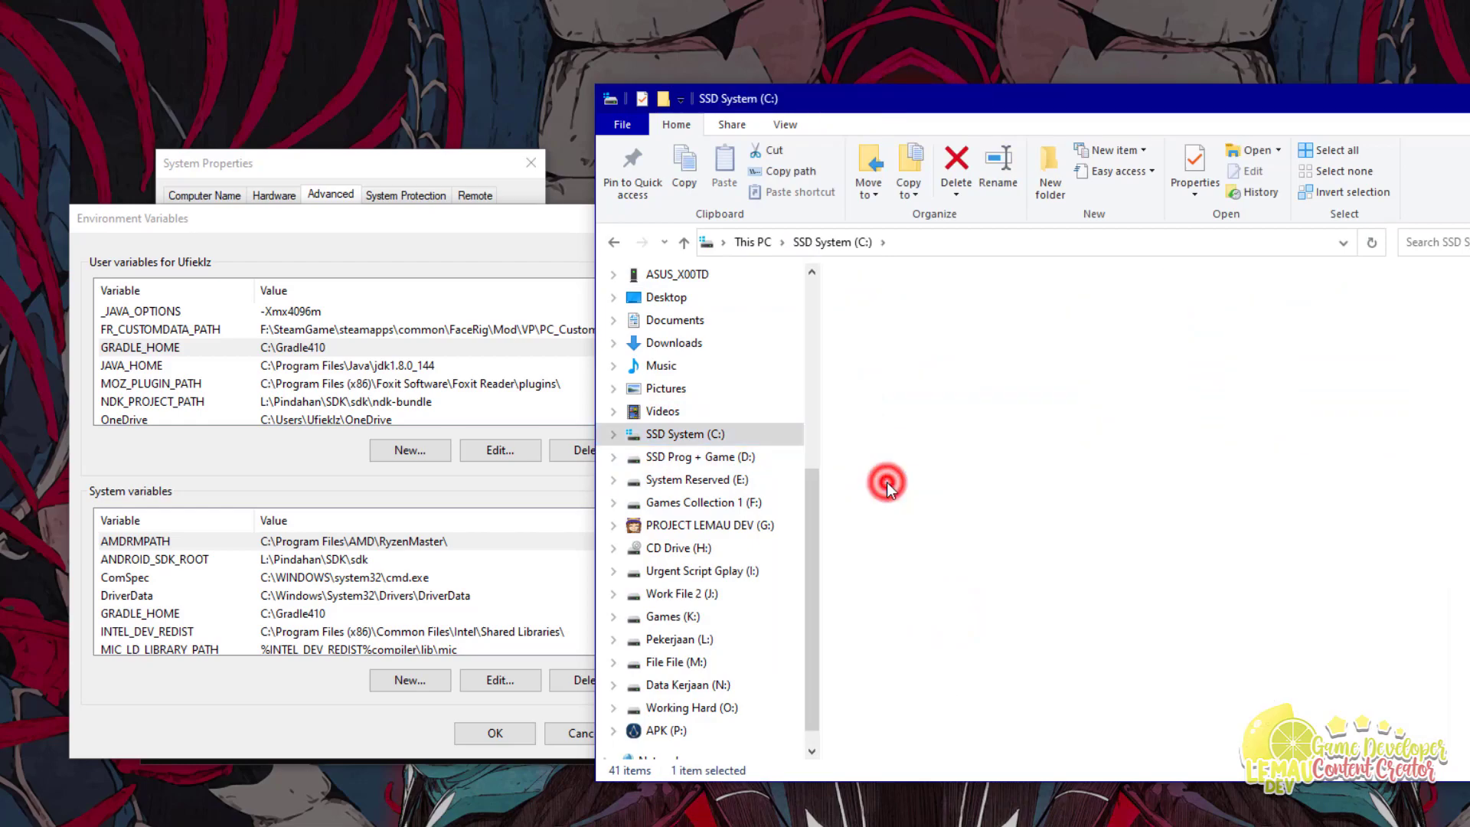
left_click(971, 241)
left_click(784, 242)
key("Left")
left_click_drag(809, 246, 724, 256)
mouse_move(813, 242)
left_mouse_down()
mouse_move(722, 242)
mouse_move(787, 242)
mouse_move(773, 244)
left_mouse_up()
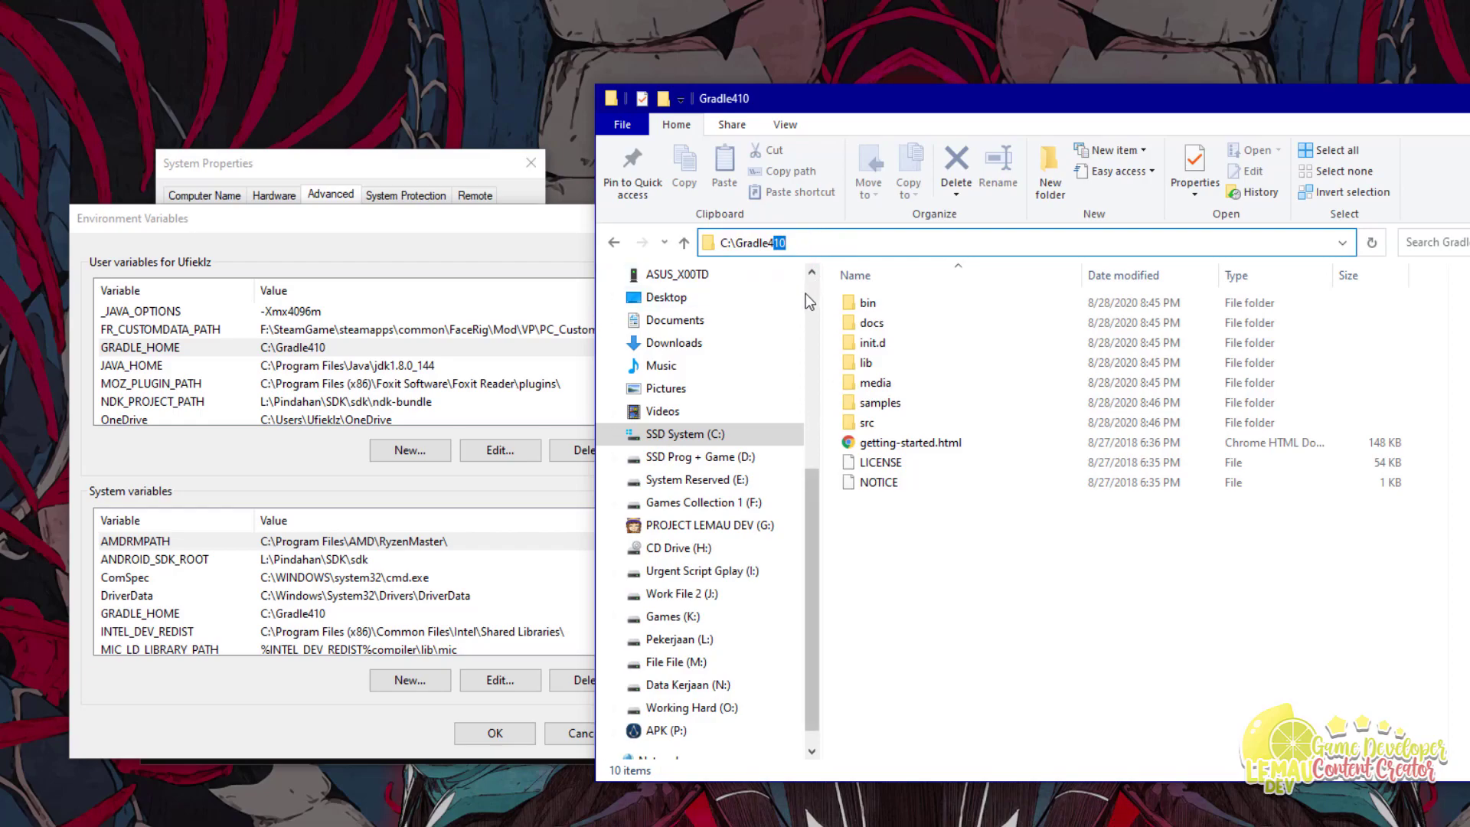
Step: Delete the old GRADLE_HOME user variable and start a new user variable named GRADLE_HOME
left_click(931, 562)
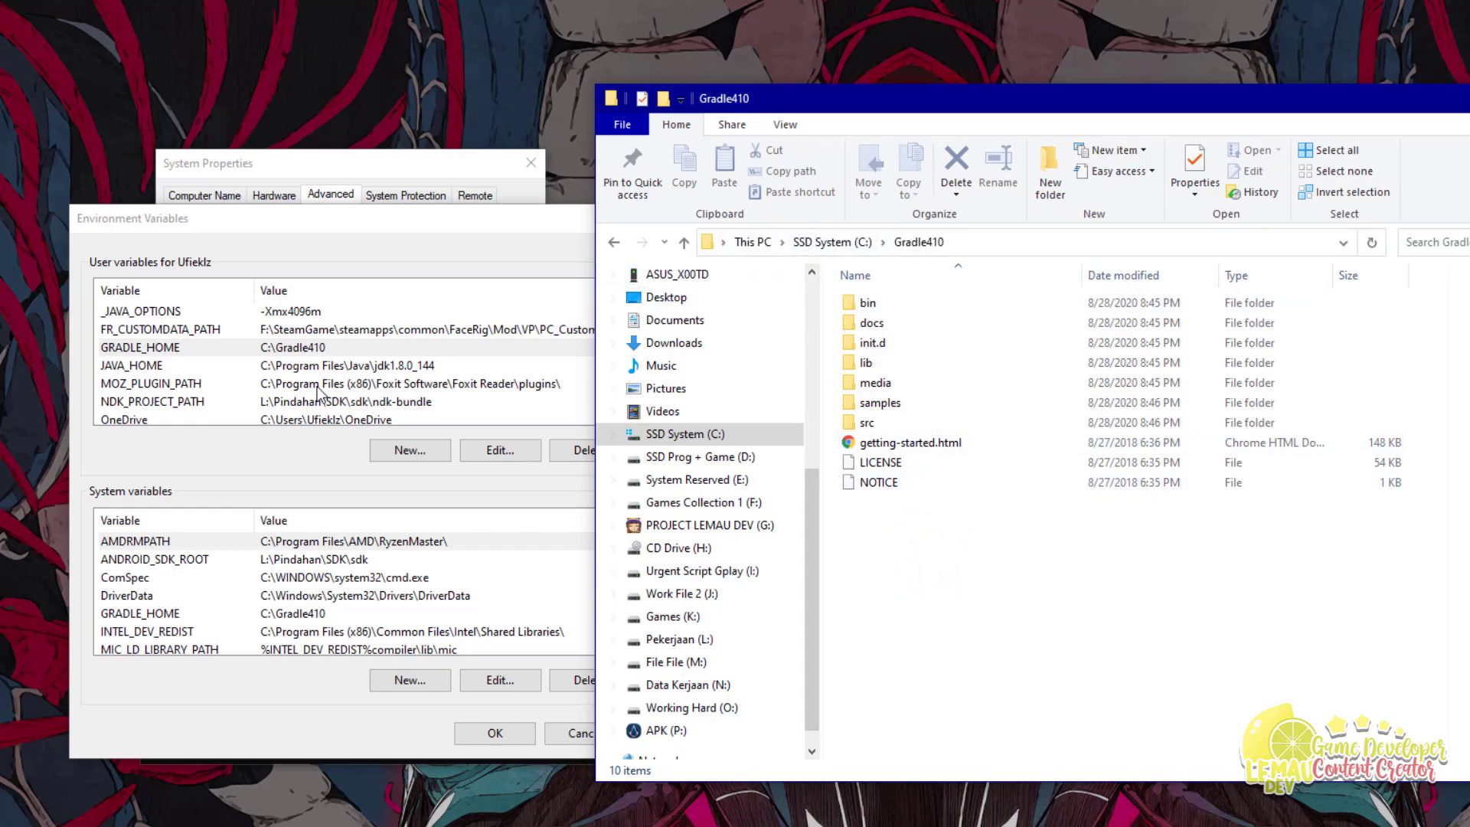
left_click(159, 349)
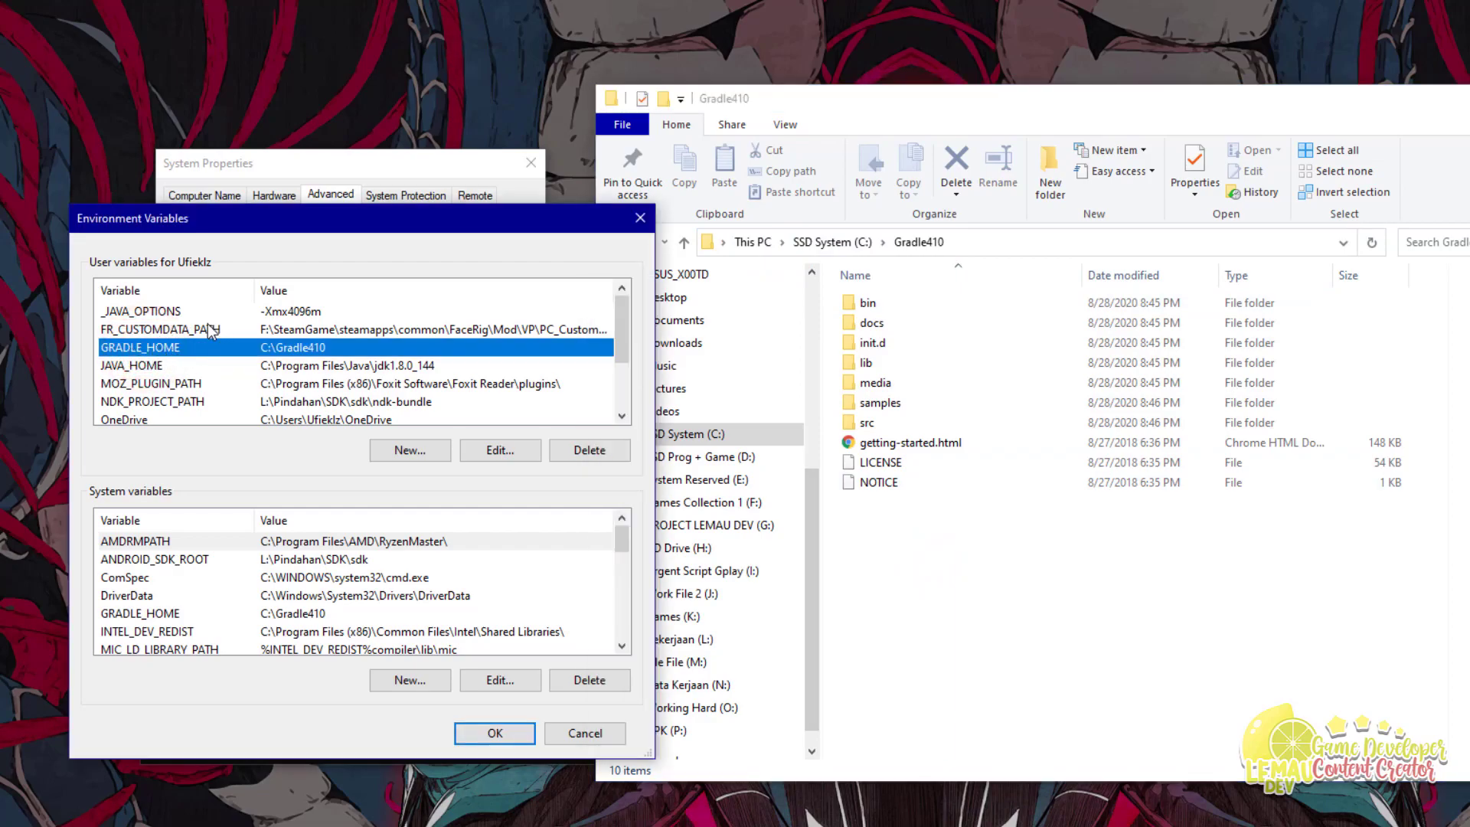
left_click(603, 451)
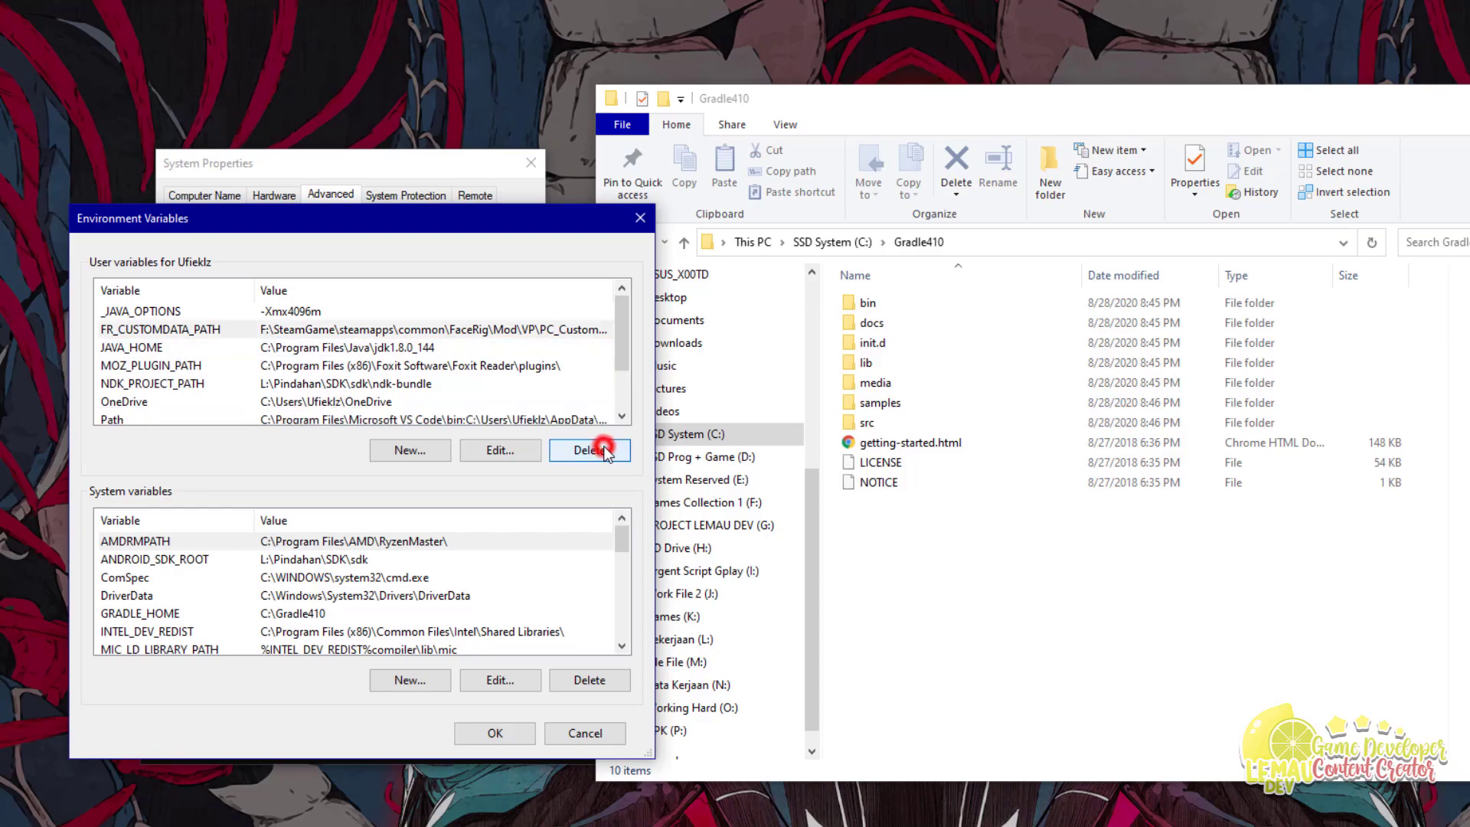
left_click(403, 452)
left_click(785, 484)
type("GRADLE_HOME")
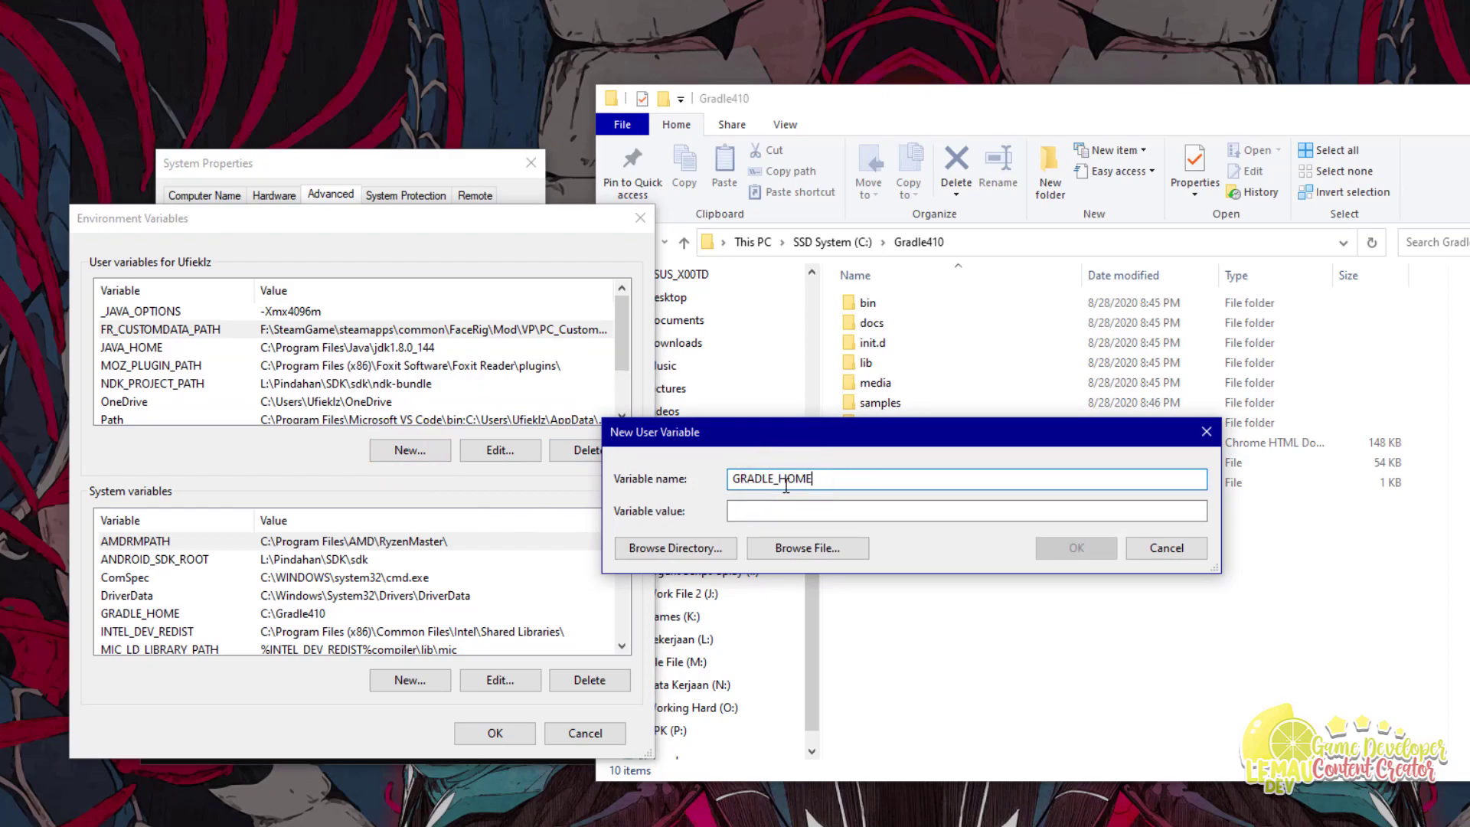
Step: Copy C:\Gradle410 from the address bar, paste it as the variable value, and confirm
left_click(954, 241)
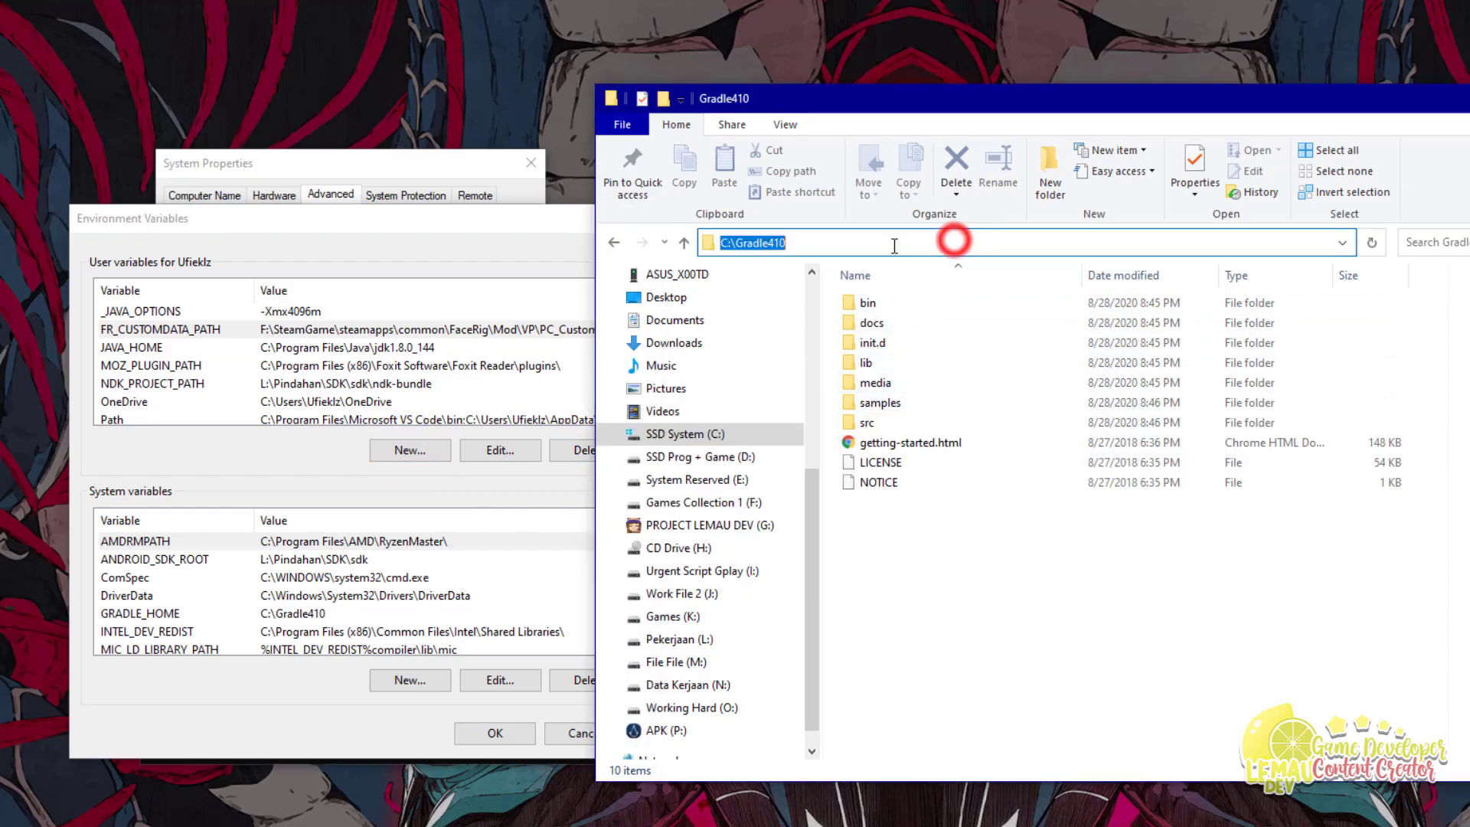
right_click(774, 242)
left_click(643, 299)
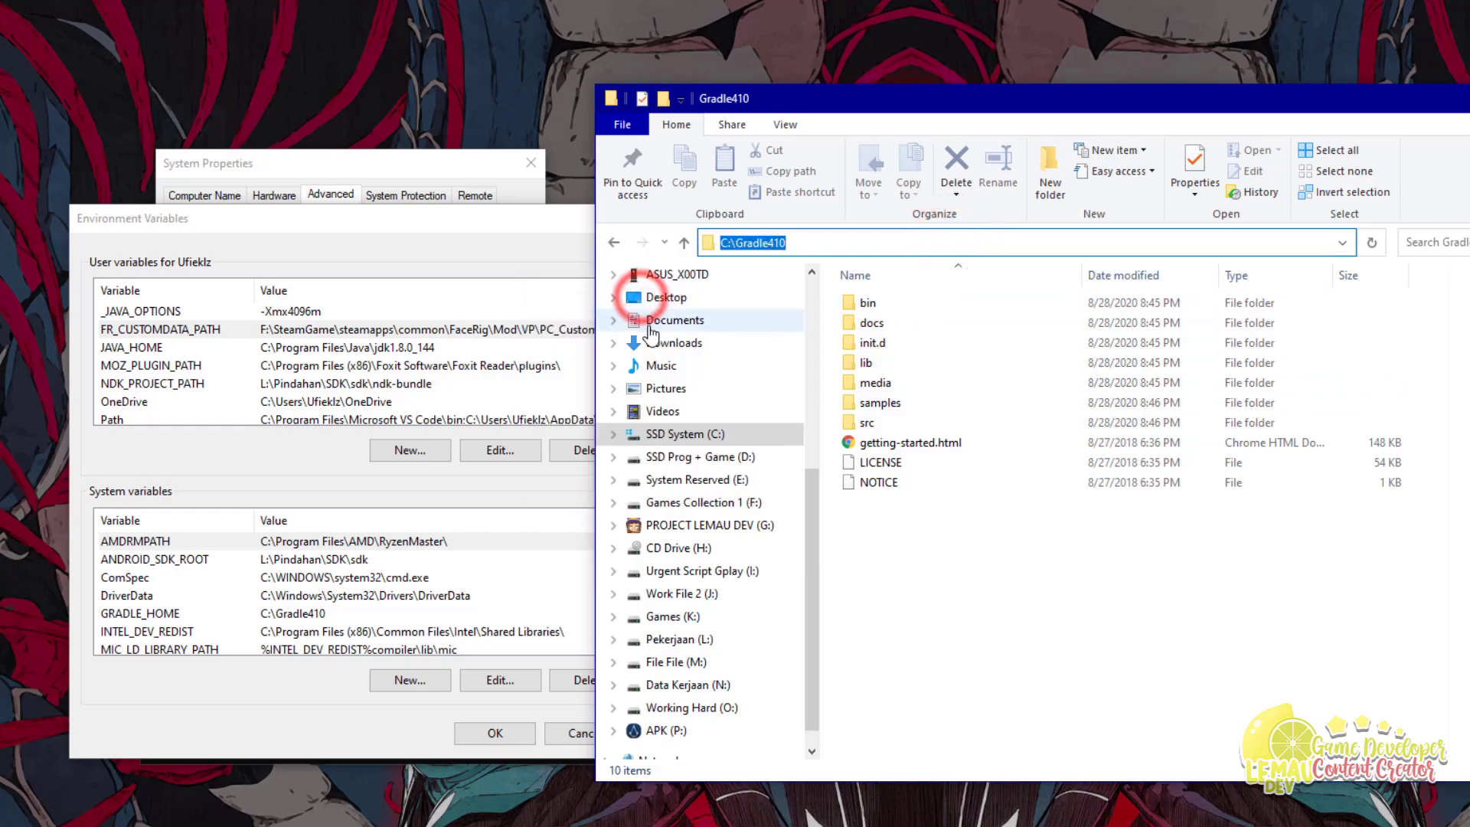
left_click(1123, 819)
left_click(816, 515)
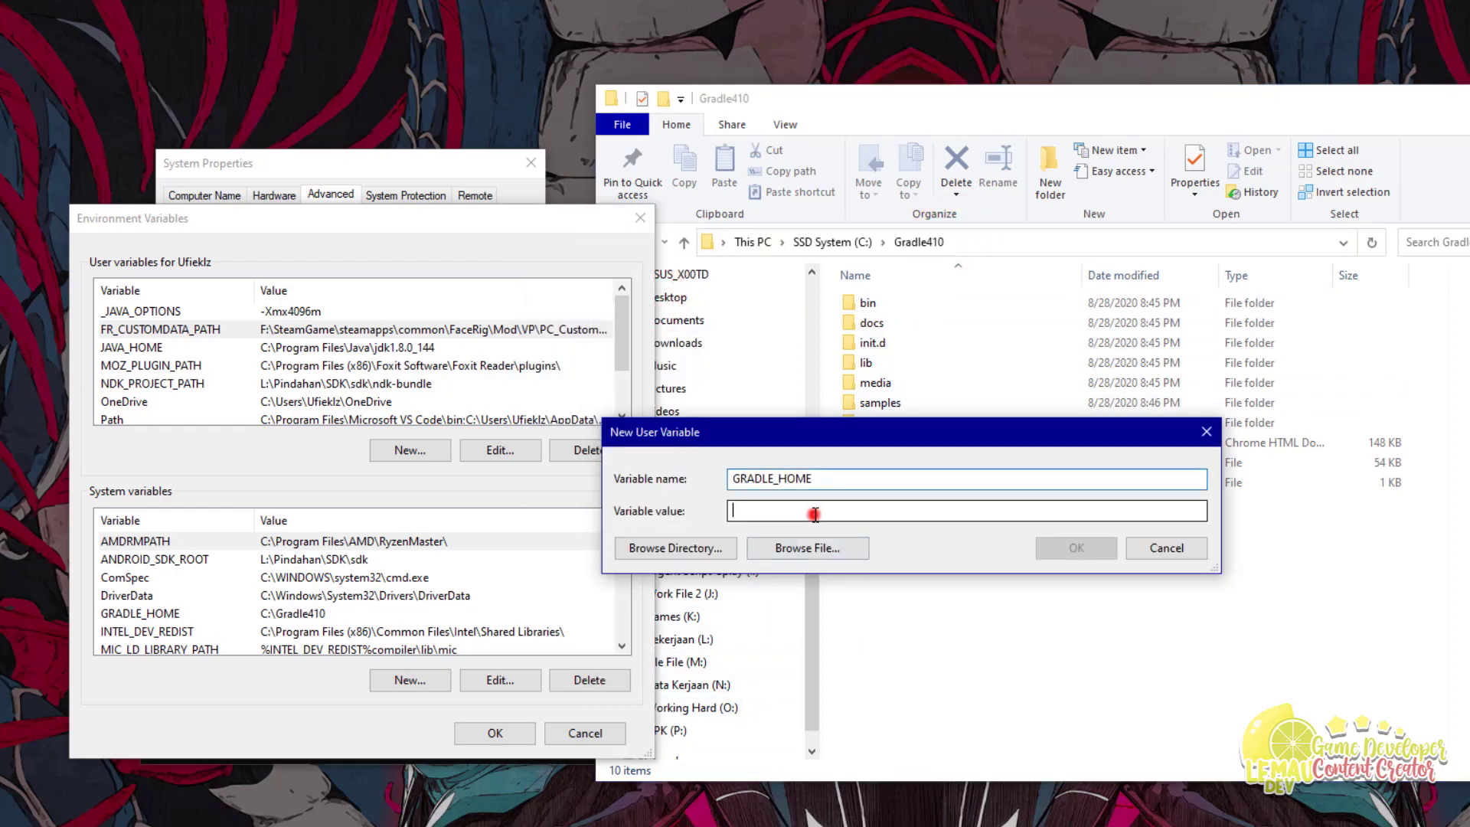
key("ctrl+v")
left_click(1091, 545)
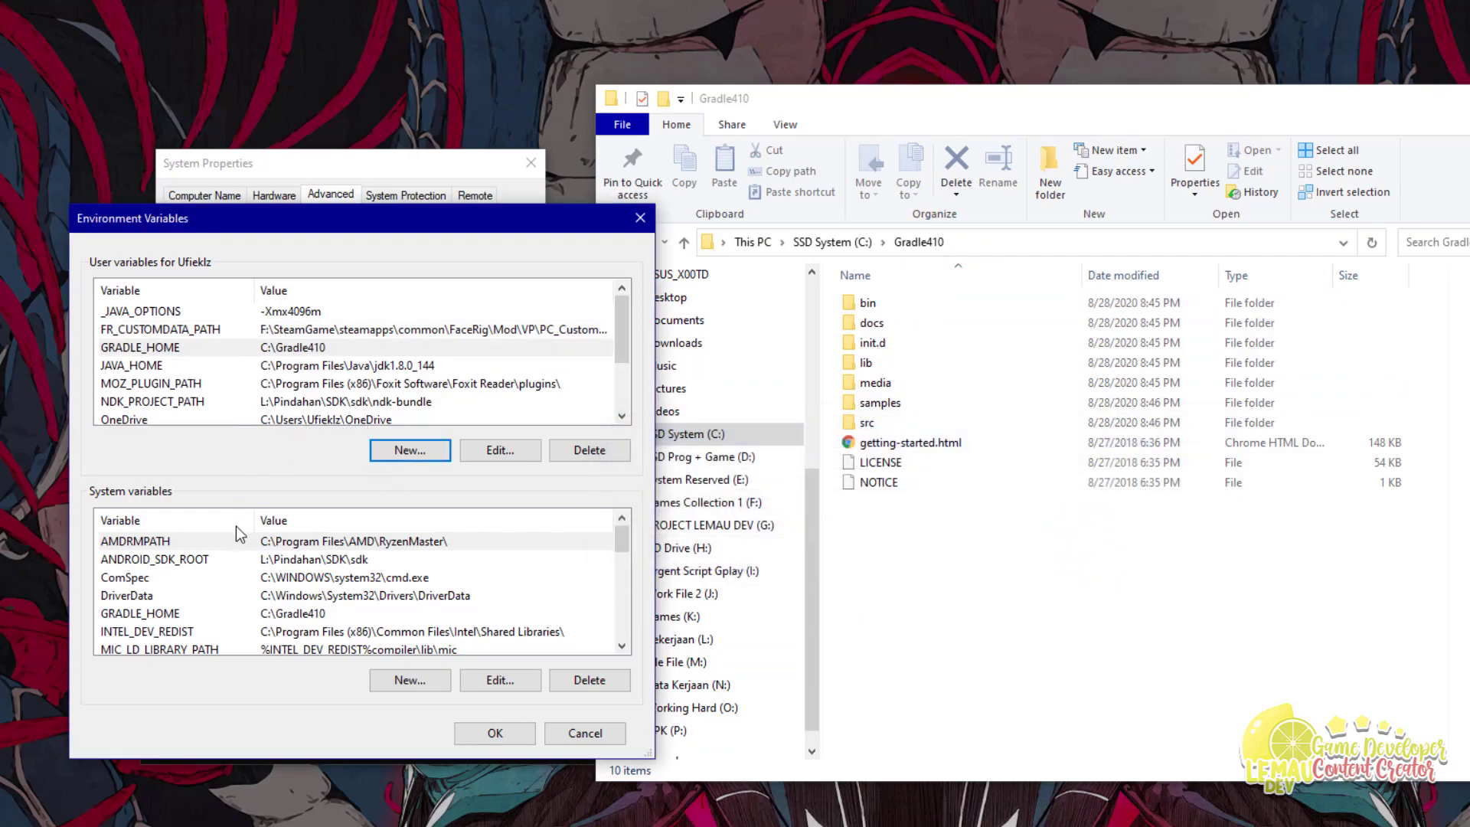
Step: Review the GRADLE_HOME and JAVA_HOME environment variable entries
left_click(181, 620)
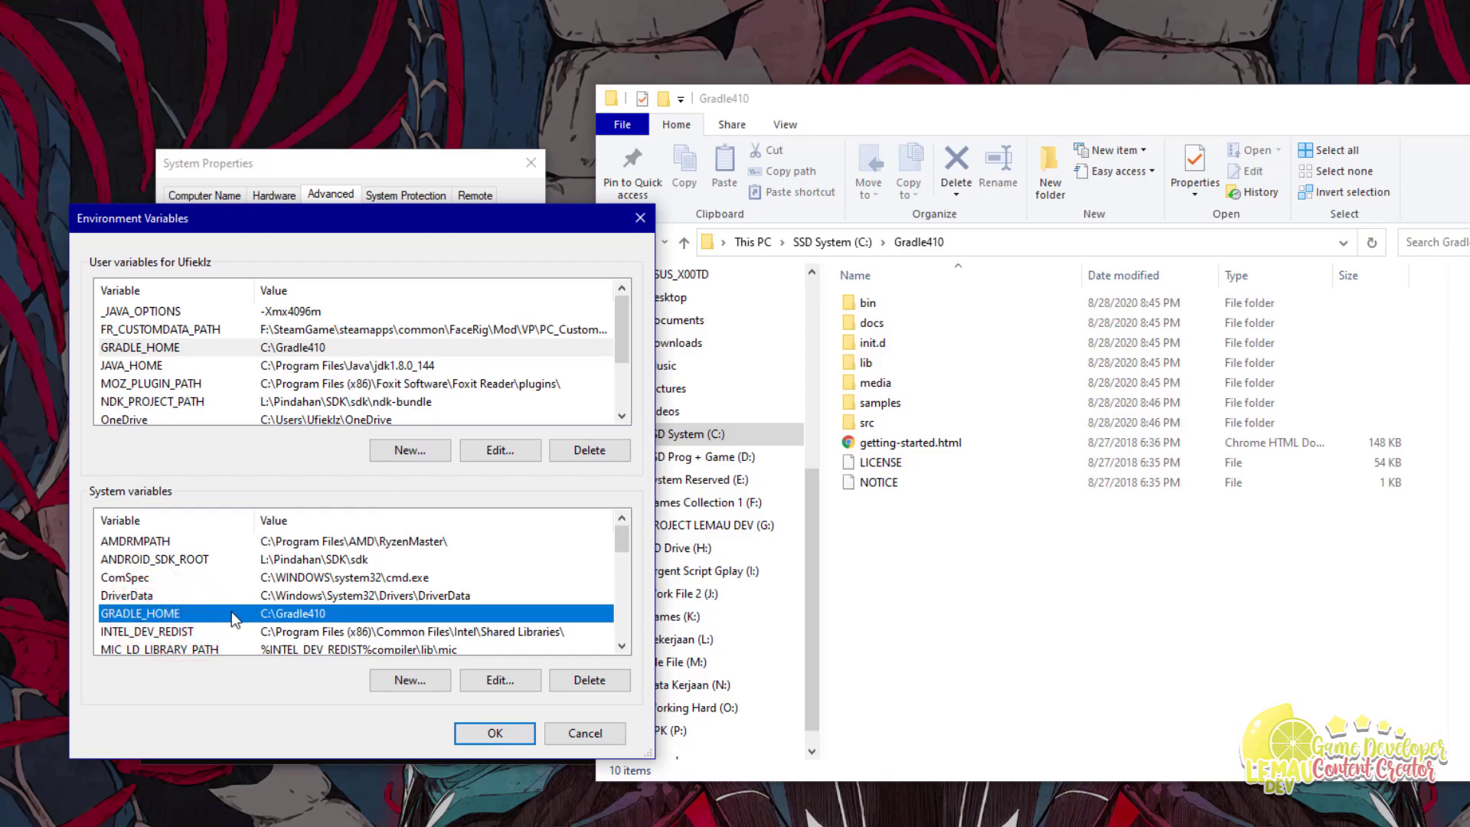
left_click(264, 369)
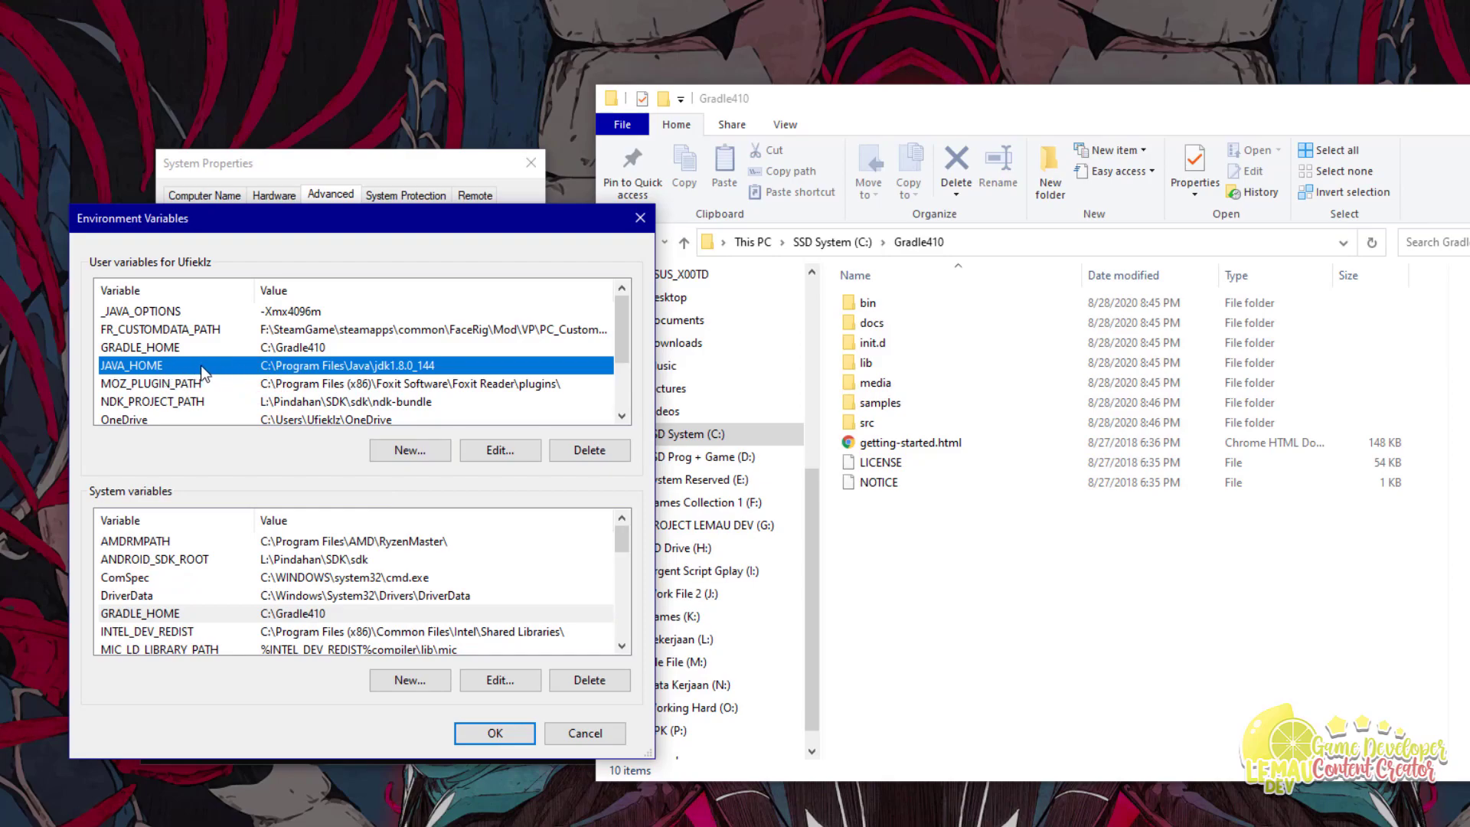
left_click(956, 554)
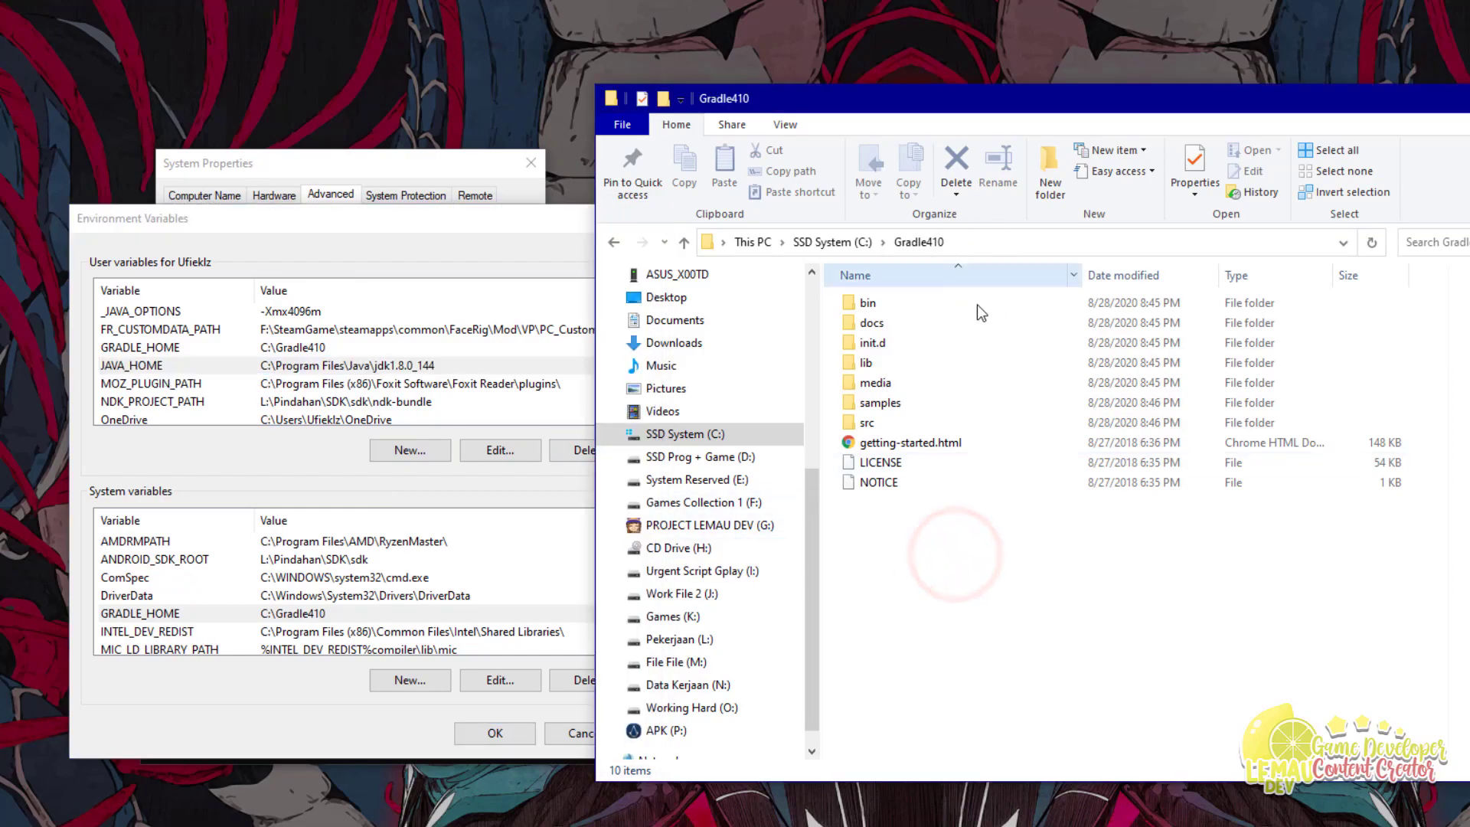
Step: Browse to C:\Program Files\Java\jdk1.8.0_181 and select its path in the address bar
left_click(689, 437)
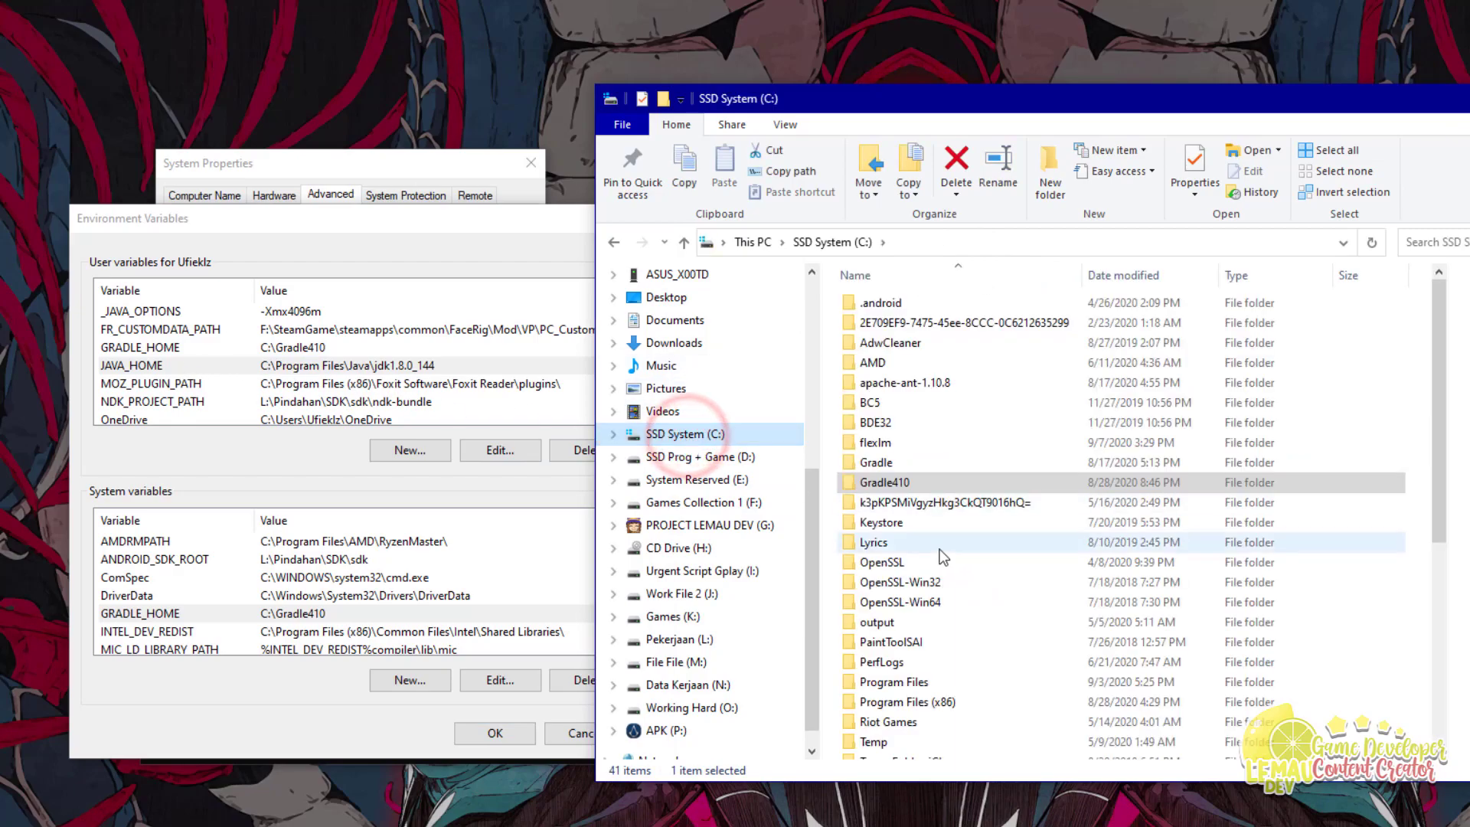
scroll(964, 662, "down", 1)
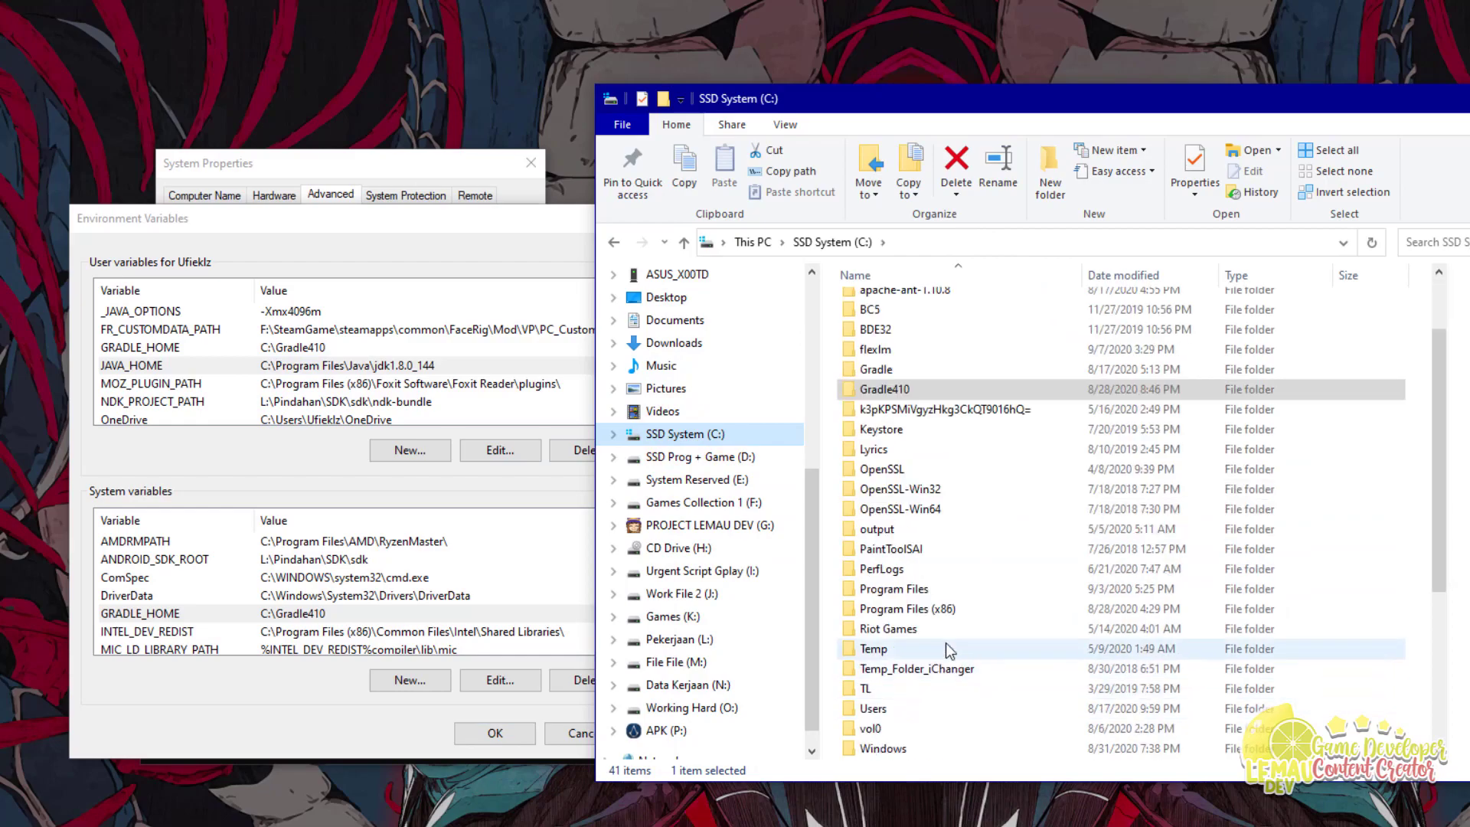
double_click(921, 602)
scroll(970, 562, "down", 5)
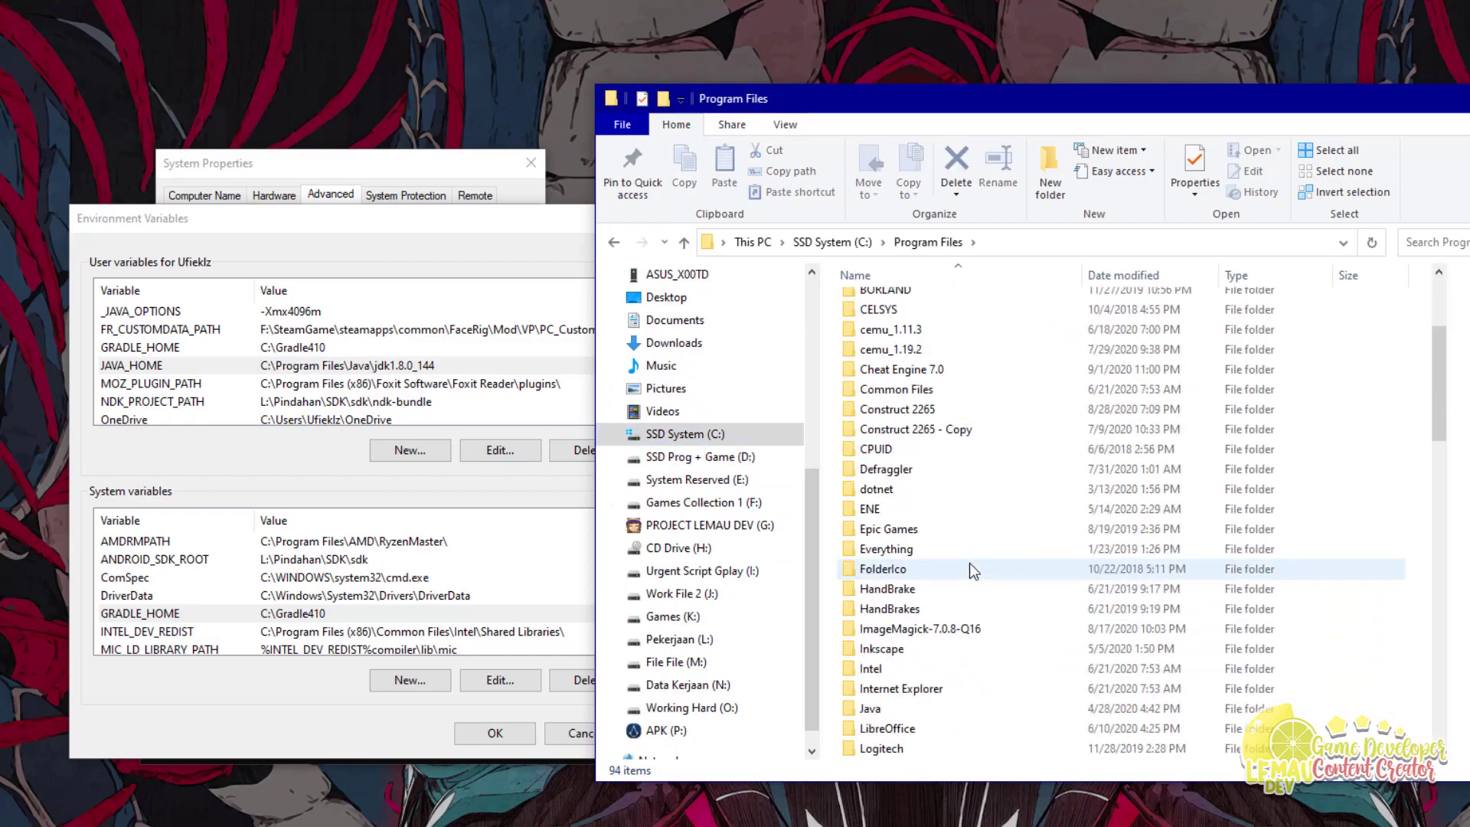
double_click(865, 613)
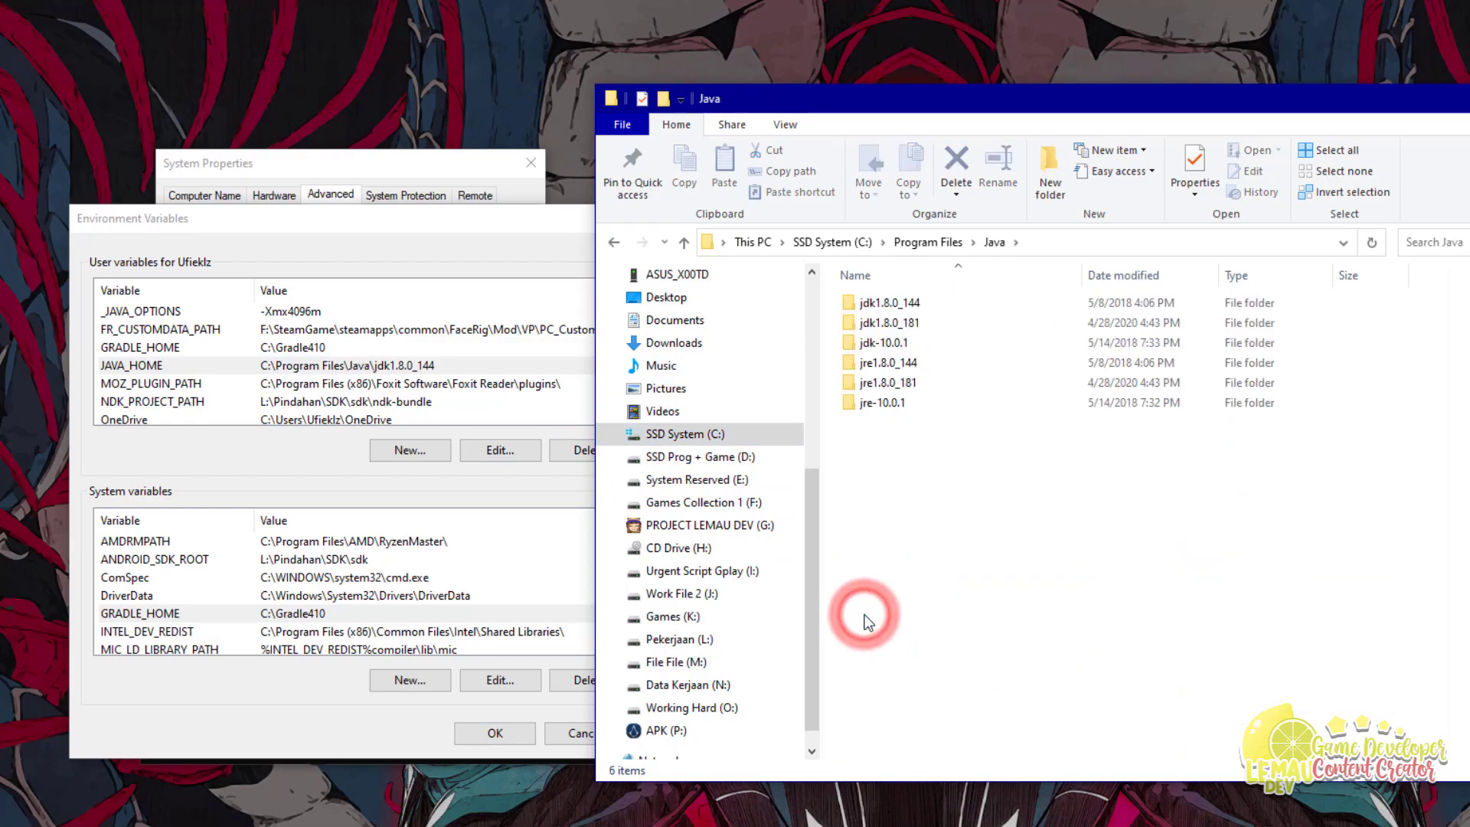
double_click(885, 323)
left_click(1120, 246)
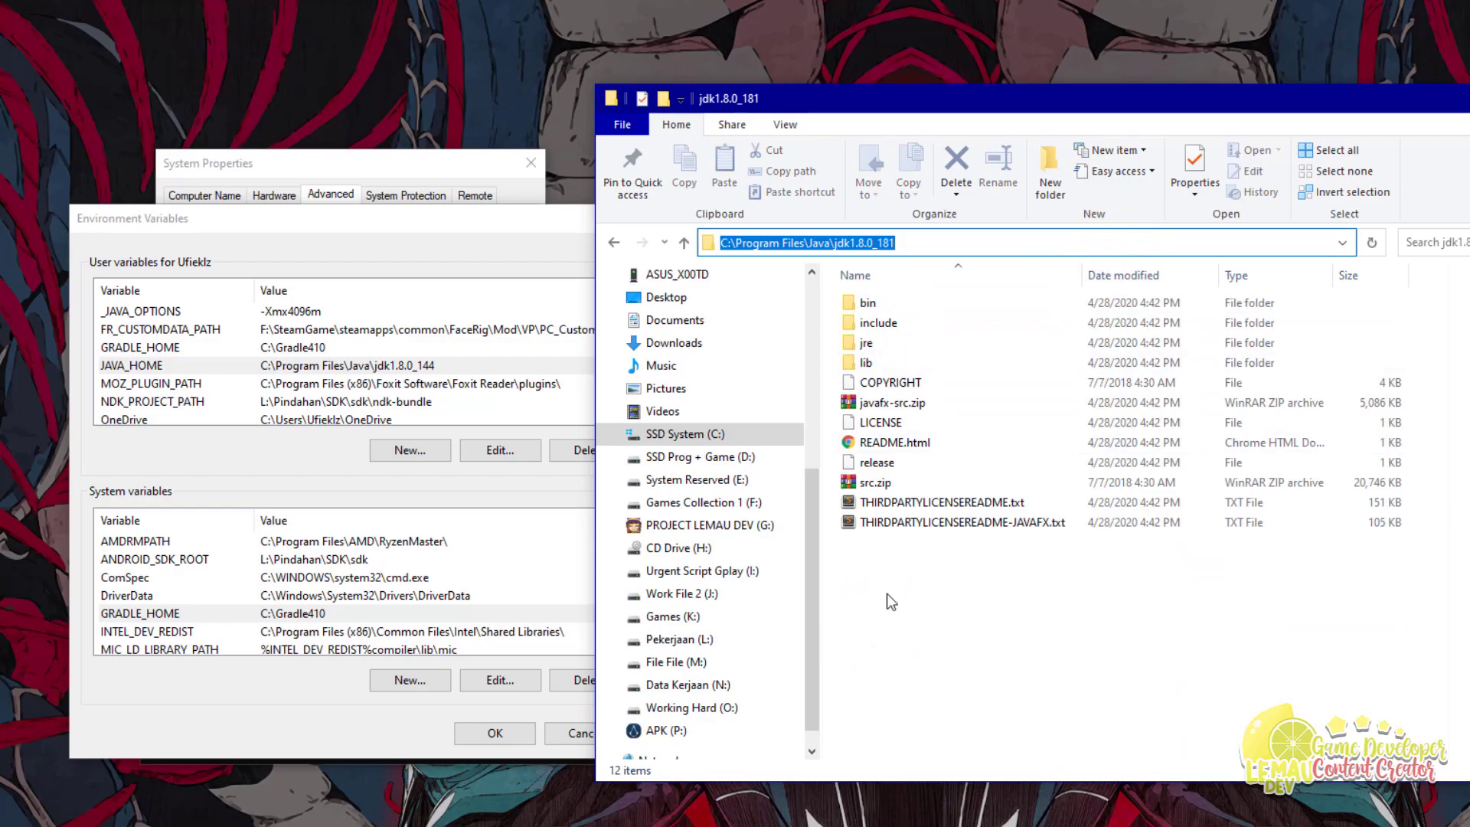
left_click(928, 242)
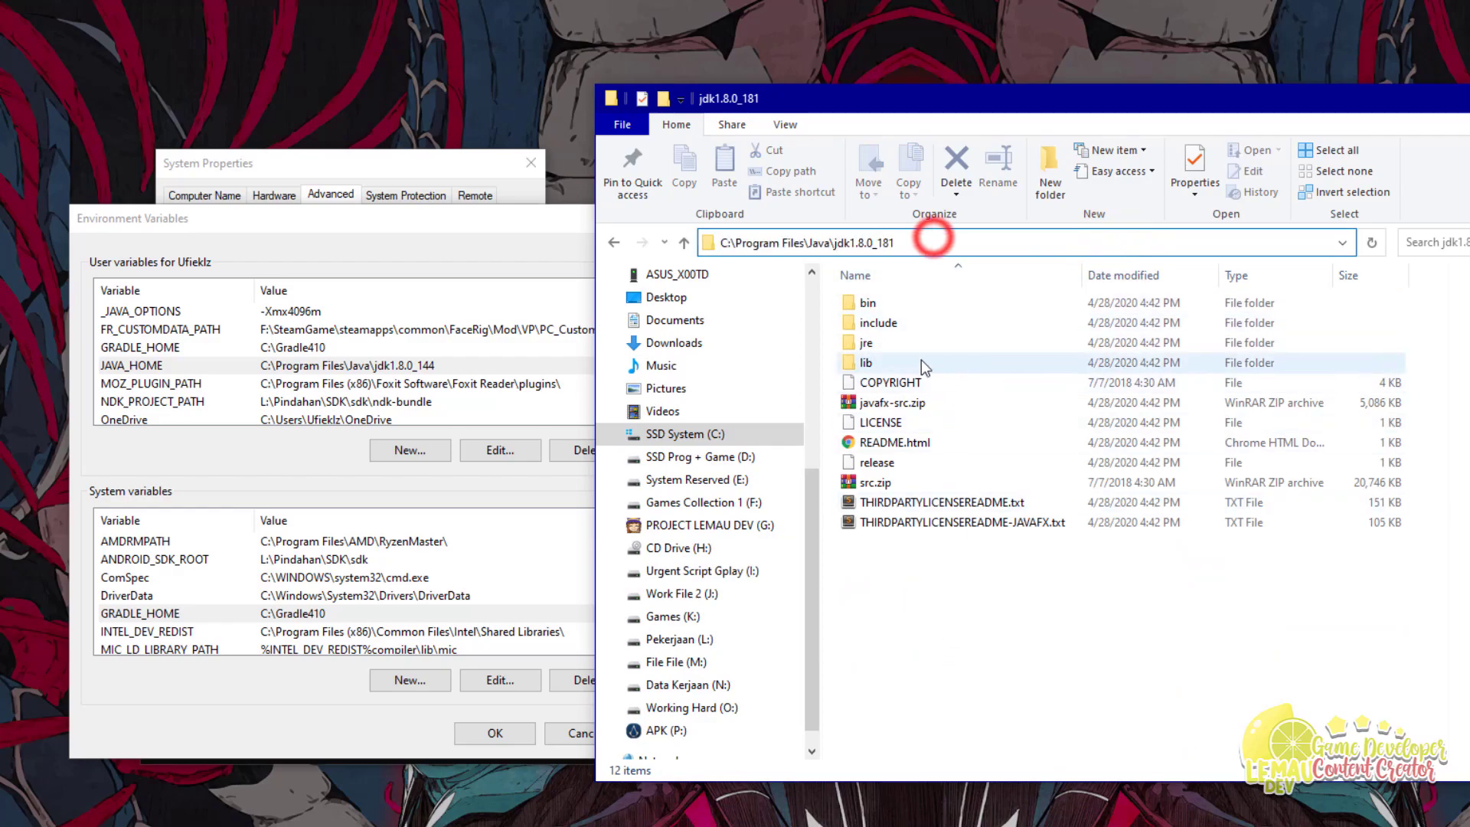
Step: Review the values of the JAVA_HOME and GRADLE_HOME user variables
left_click(386, 347)
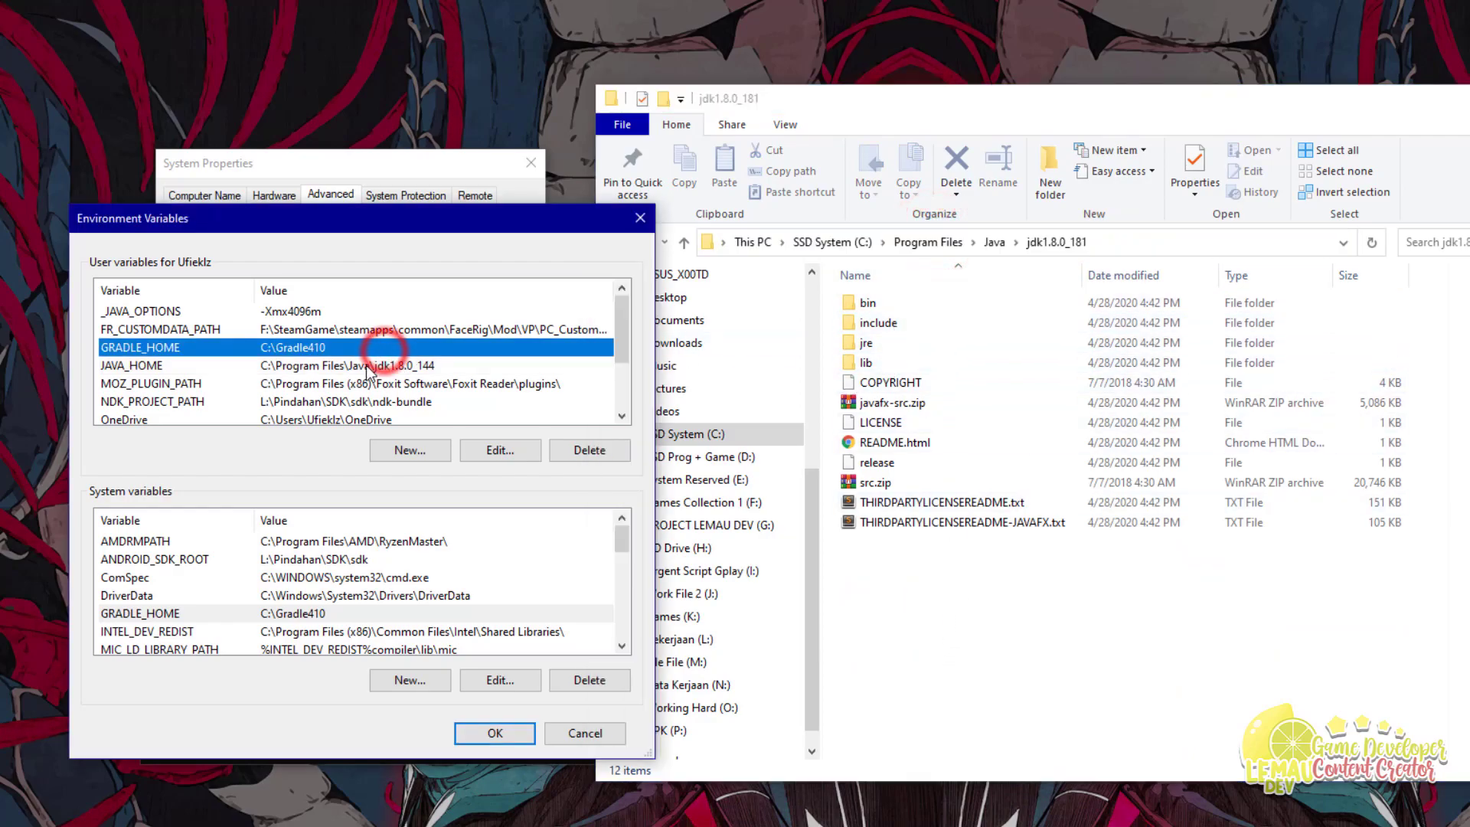
left_click(364, 365)
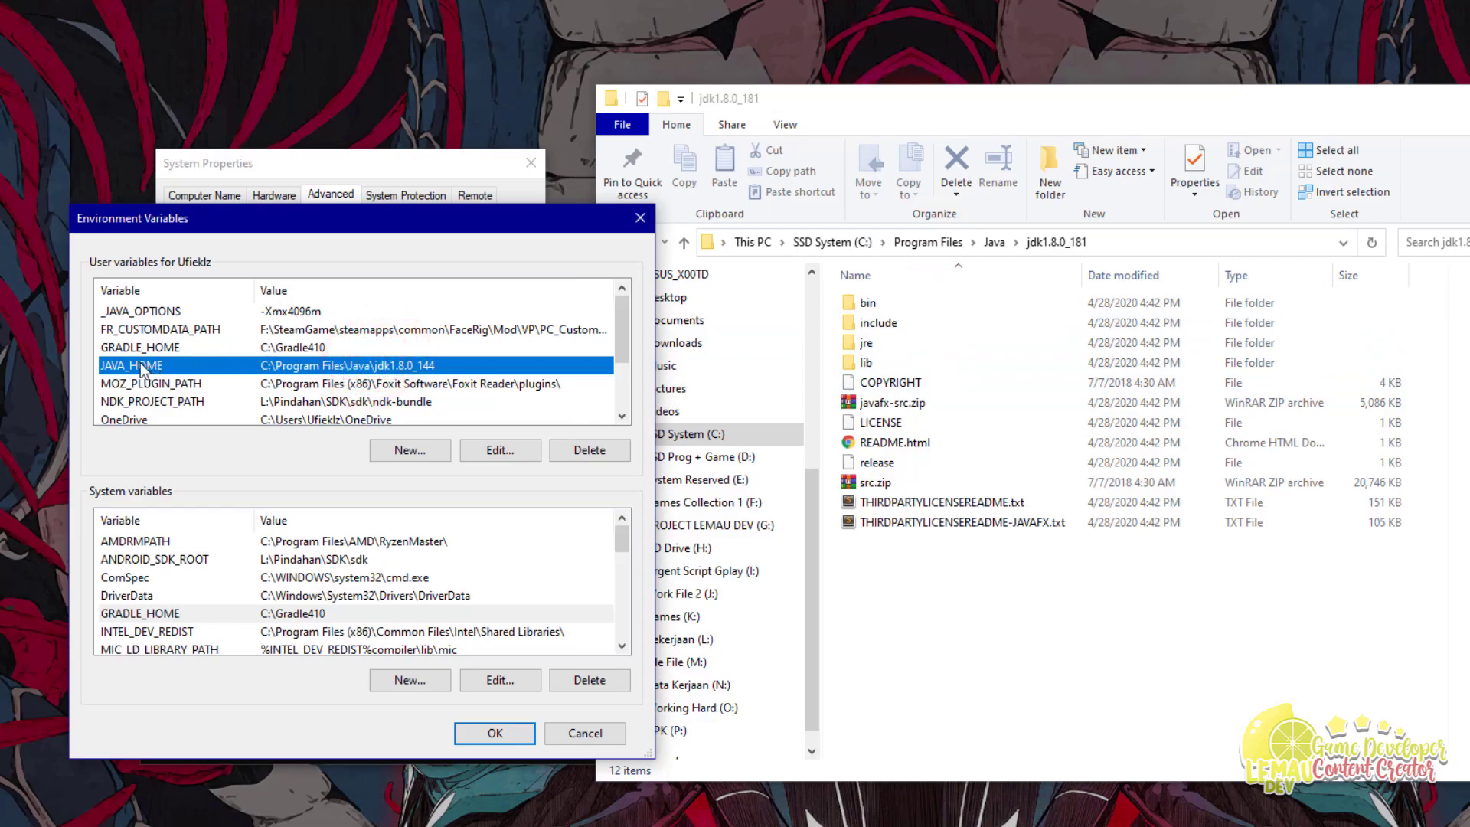
scroll(184, 578, "down", 3)
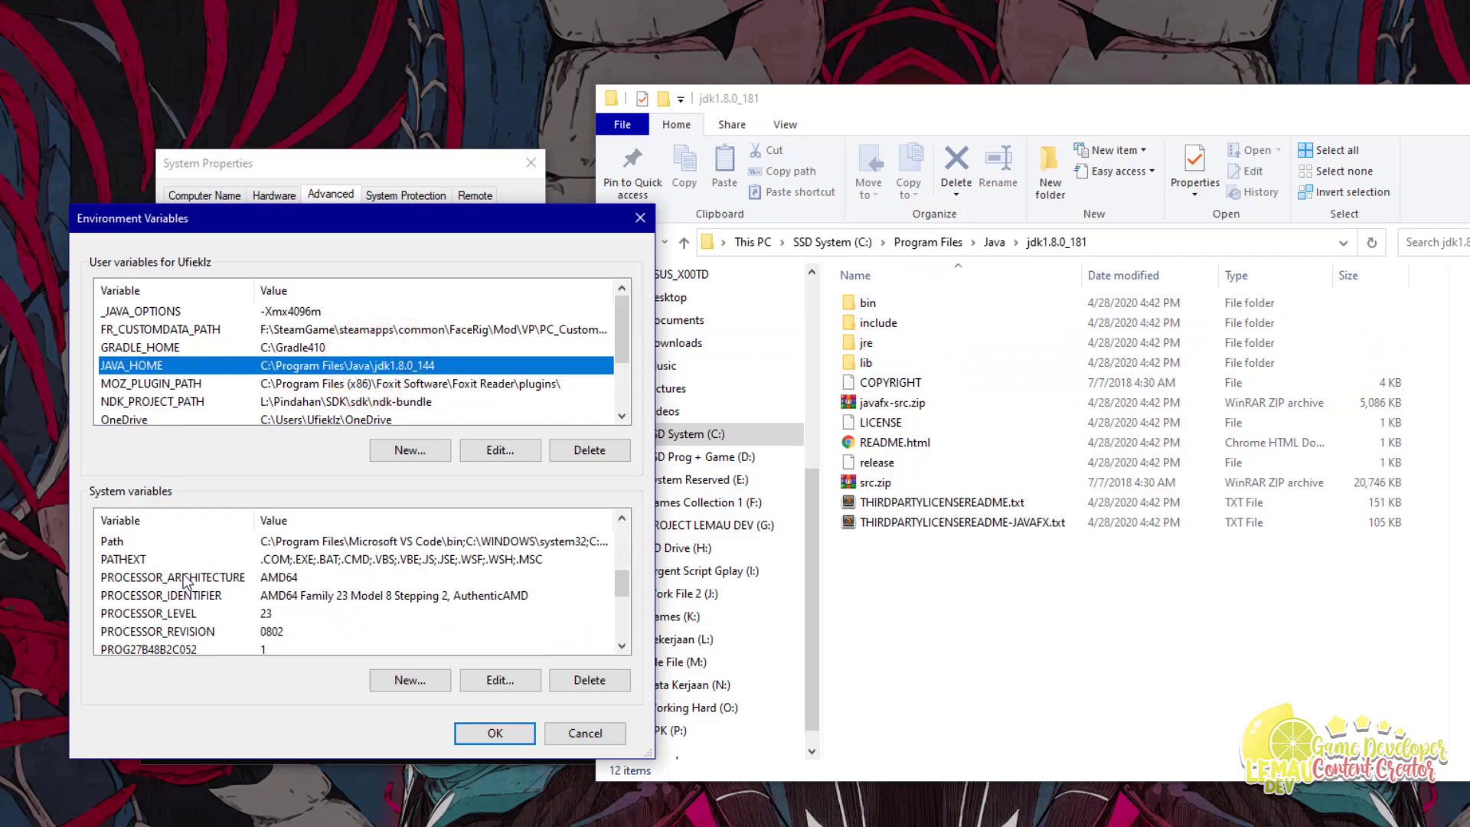
scroll(223, 577, "down", 3)
scroll(224, 577, "up", 3)
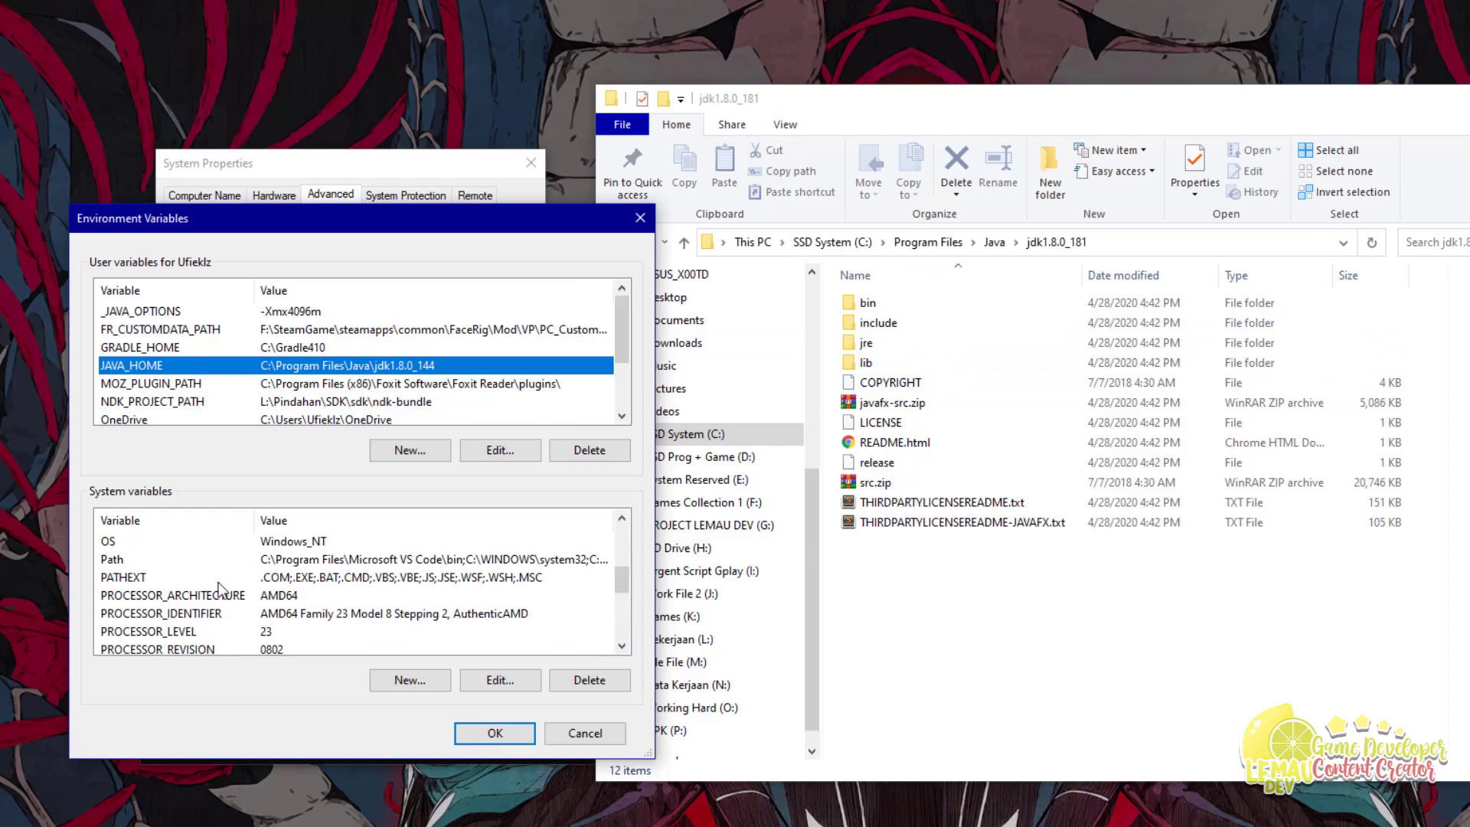
left_click(132, 350)
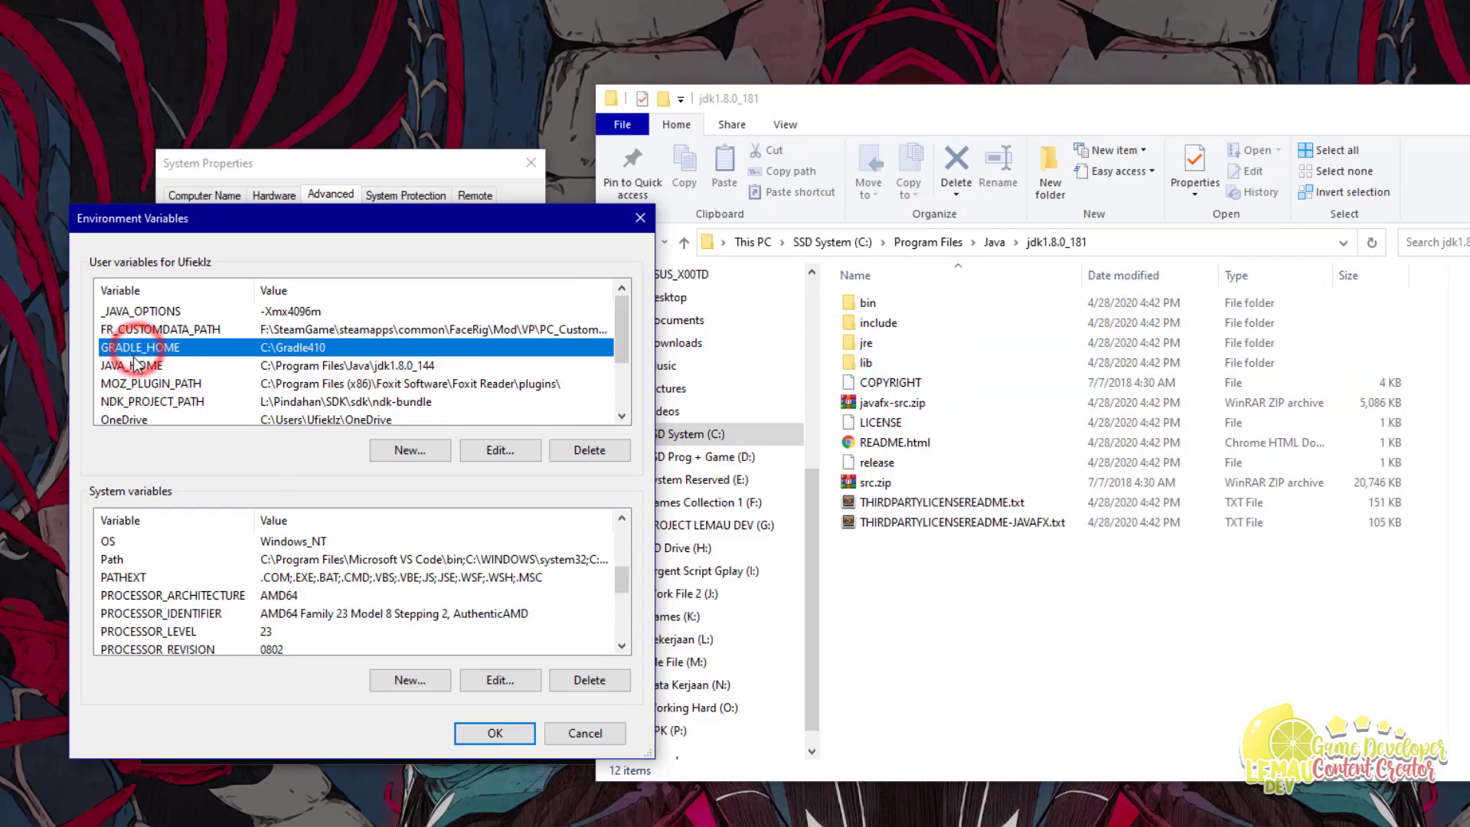
scroll(153, 368, "down", 2)
scroll(260, 379, "up", 1)
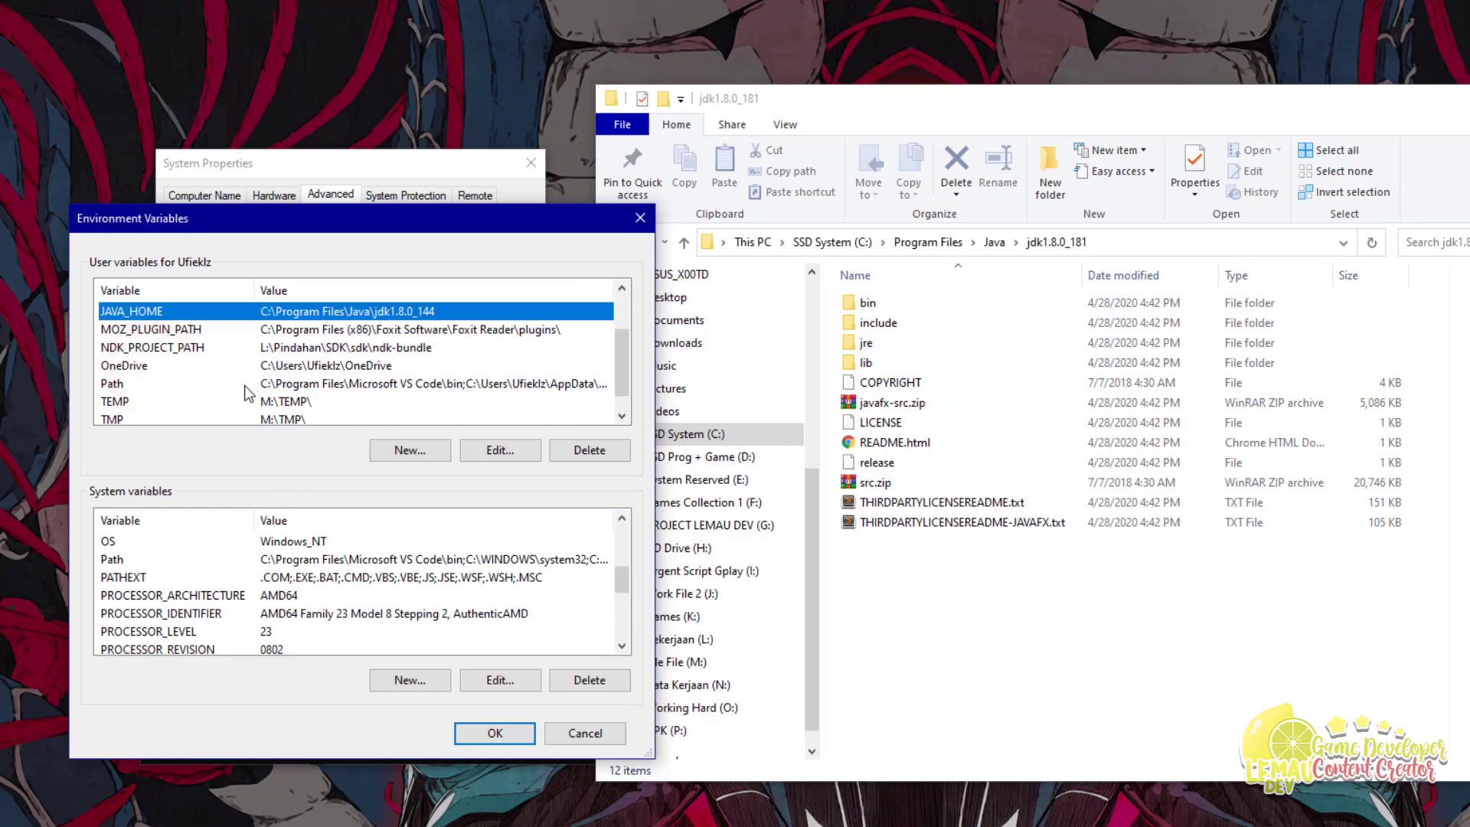
scroll(245, 384, "down", 1)
scroll(238, 387, "up", 2)
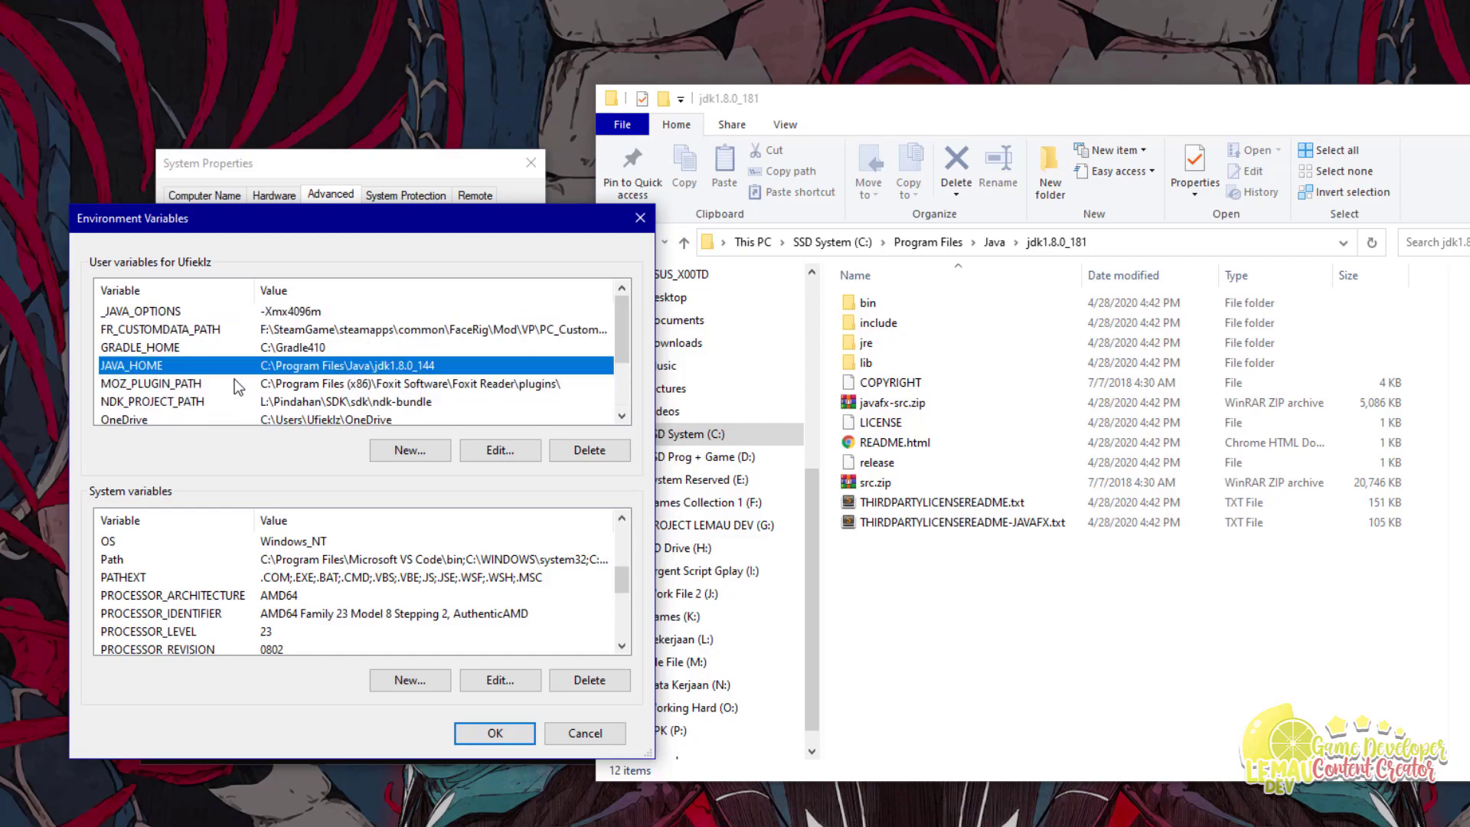
Step: Compare GRADLE_HOME against JAVA_HOME, then bring up Android Studio's Android SDK settings page
left_click(184, 349)
left_click(188, 364)
left_click(188, 354)
scroll(192, 353, "down", 2)
scroll(191, 354, "up", 1)
scroll(307, 597, "up", 4)
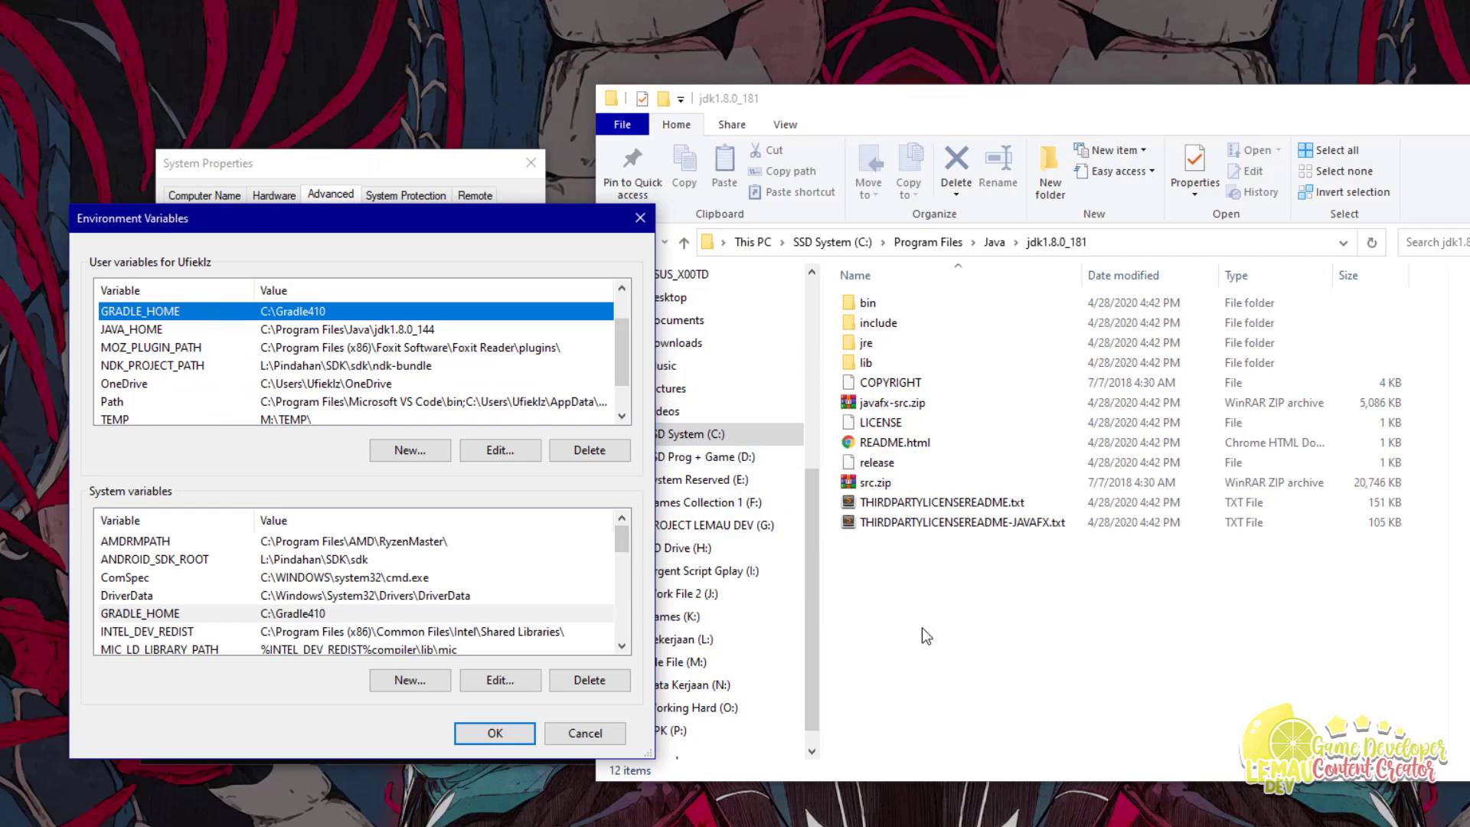
left_click(948, 649)
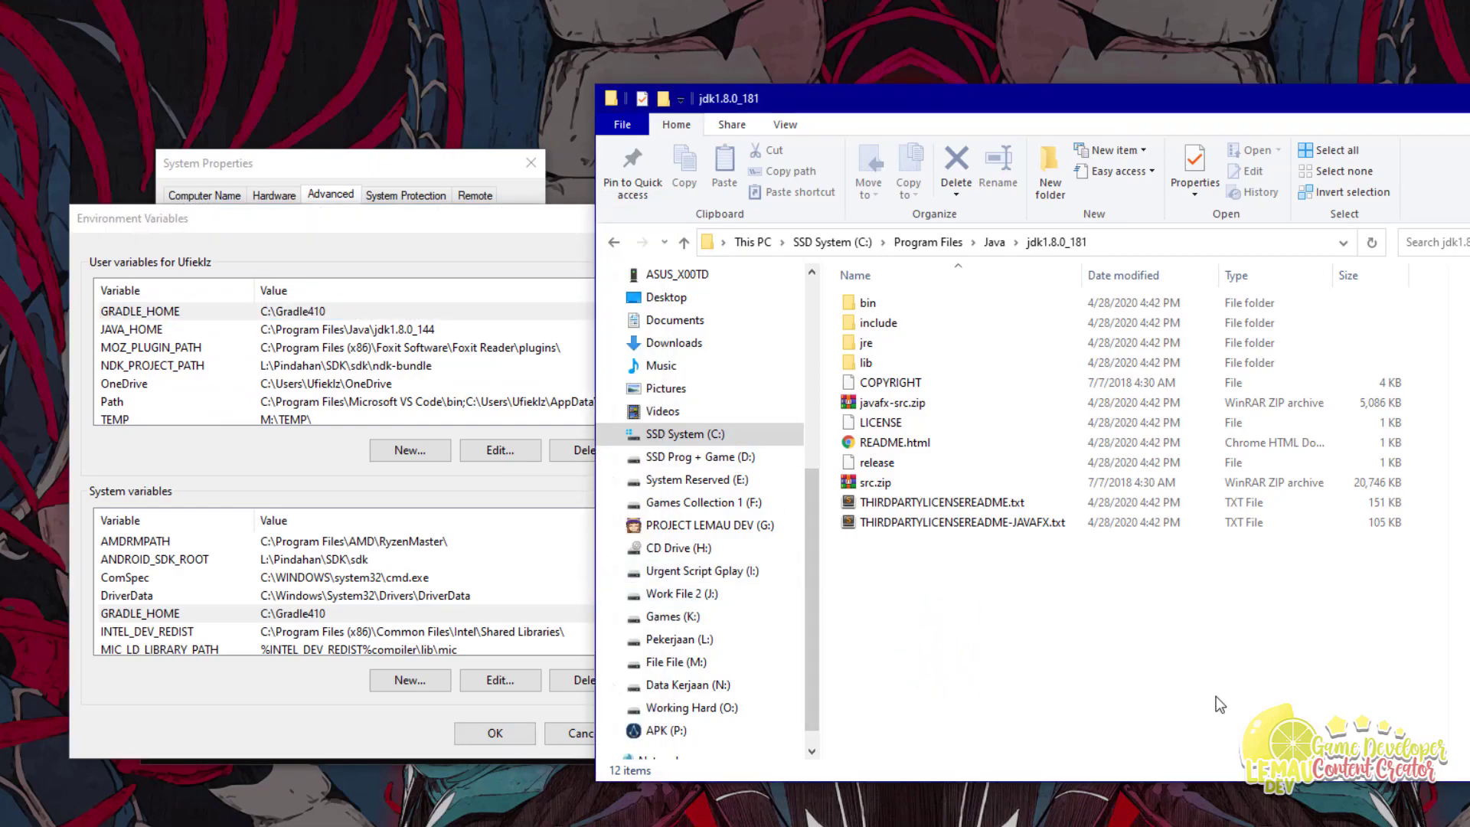
left_click(1174, 679)
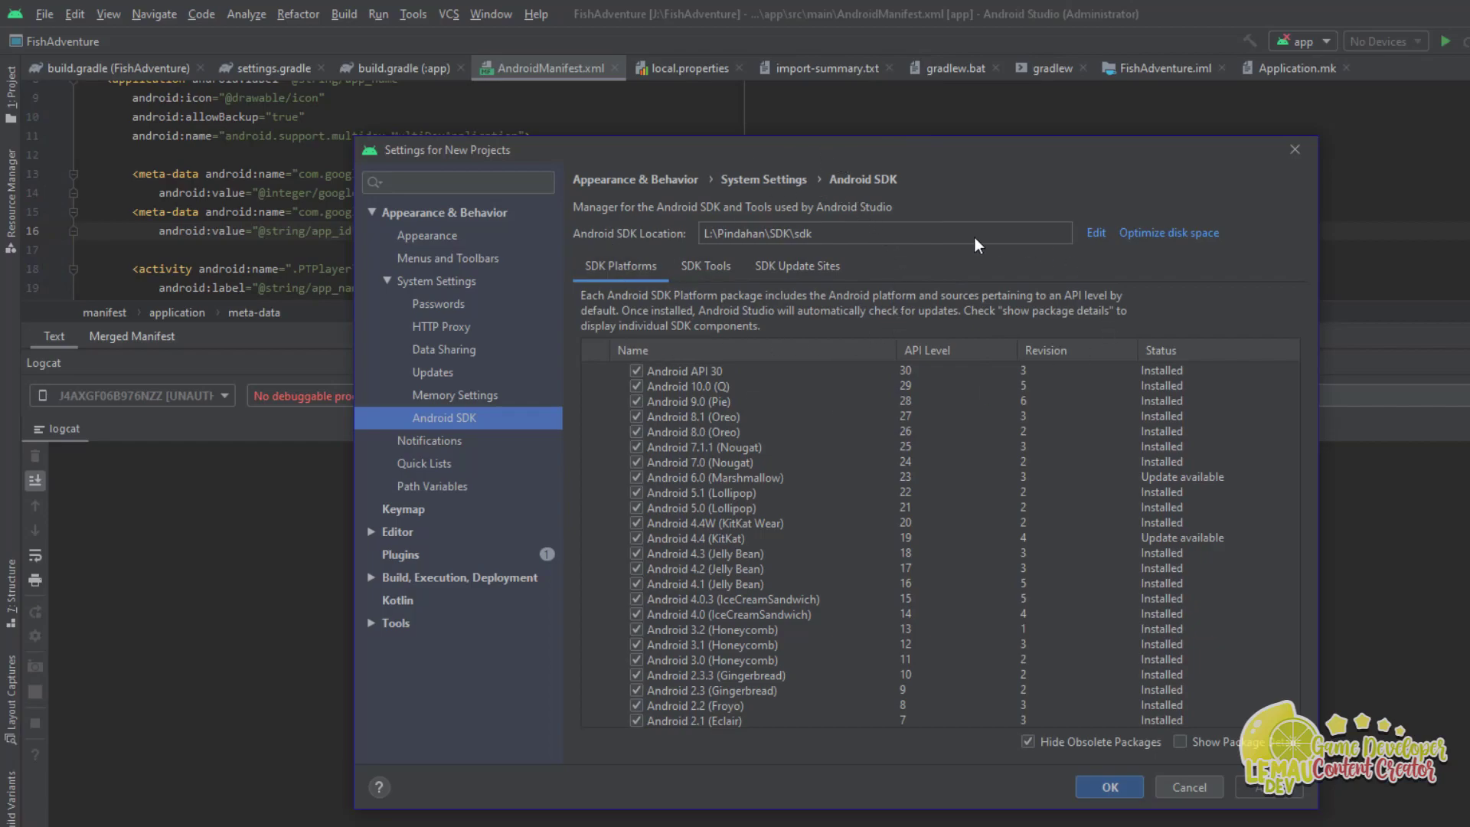
Step: Select the Android SDK Location path L:\Pindahan\SDK\sdk in Android Studio settings
left_click(824, 232)
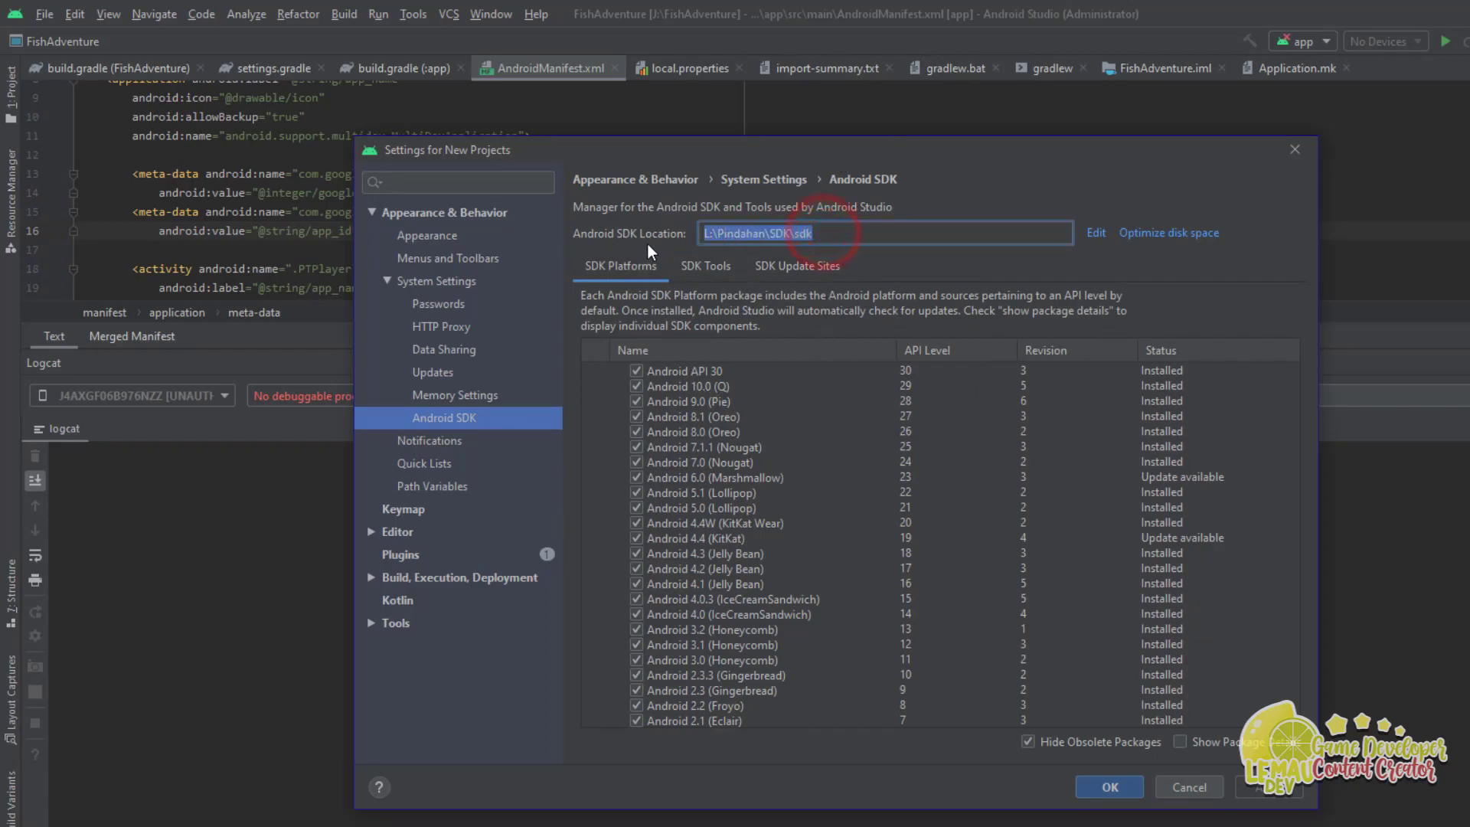
left_click_drag(823, 237, 689, 242)
left_click_drag(836, 239, 710, 249)
left_click_drag(832, 239, 698, 244)
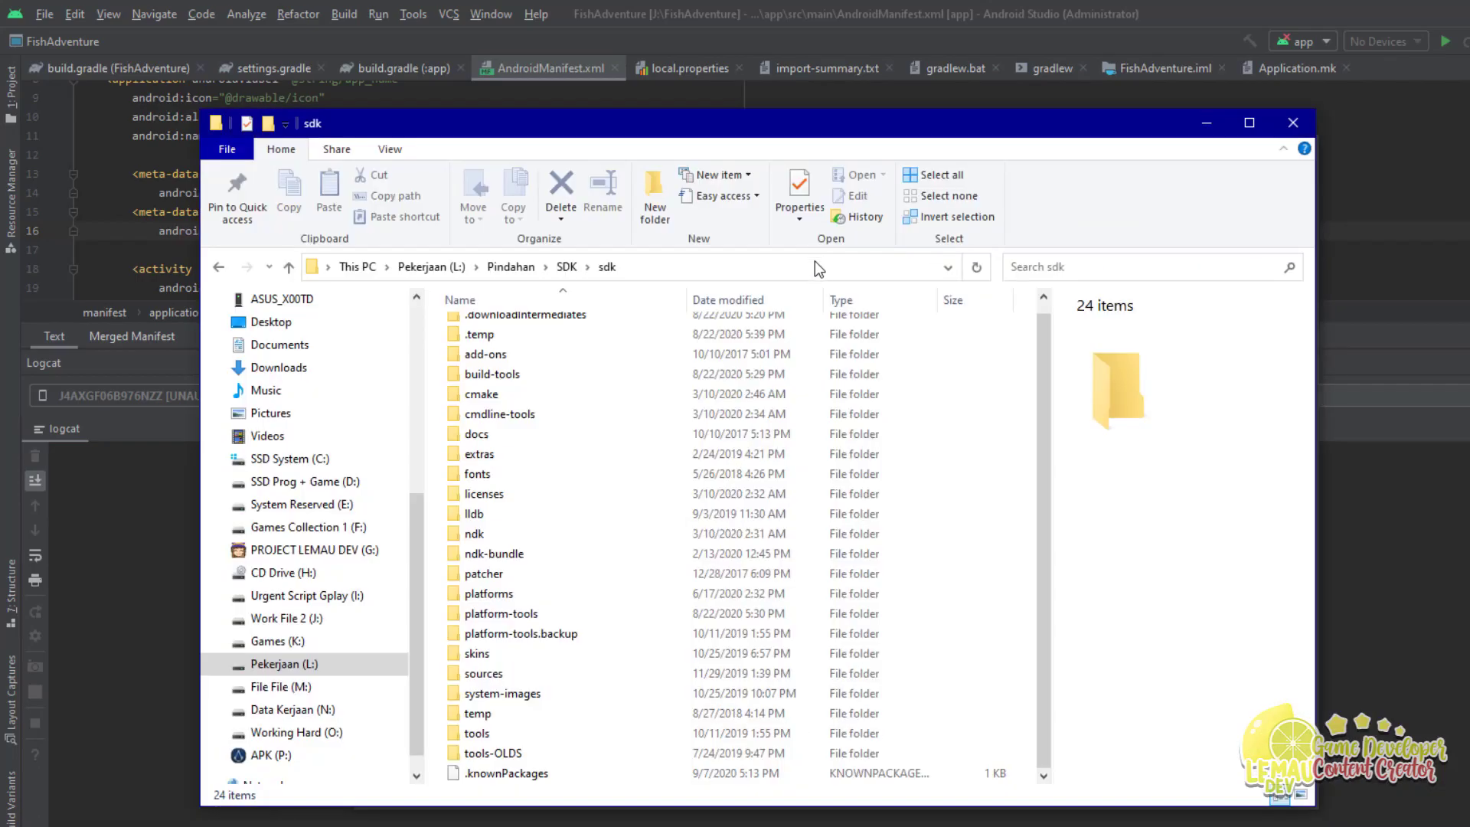
Step: Select the full L:\Pindahan\SDK\sdk folder path in Explorer, then return to Environment Variables
key("alt+Tab")
left_click(645, 268)
left_click(646, 268)
left_click_drag(433, 266, 313, 266)
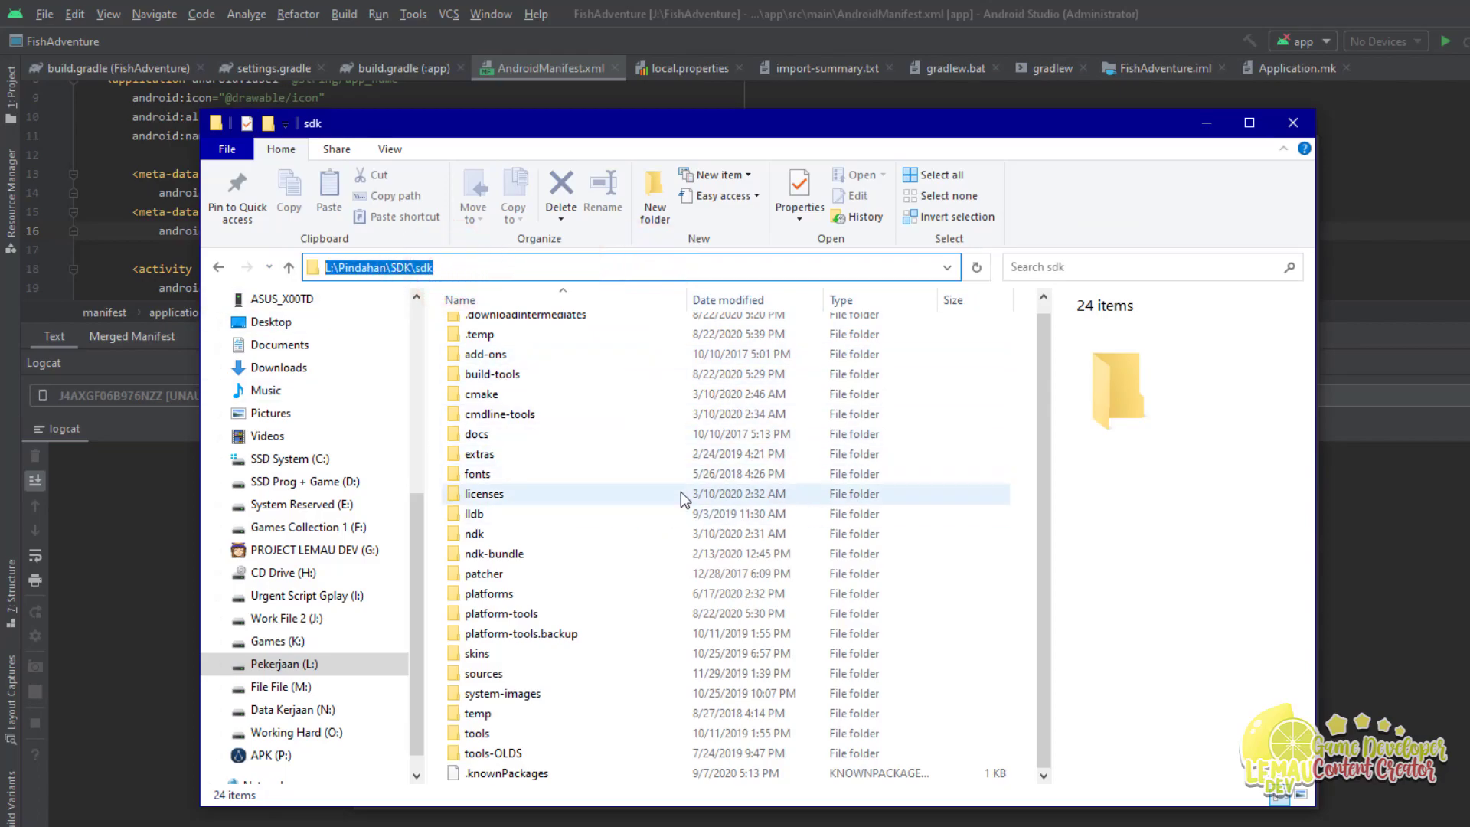
key("ctrl+alt+Tab")
left_click(1240, 300)
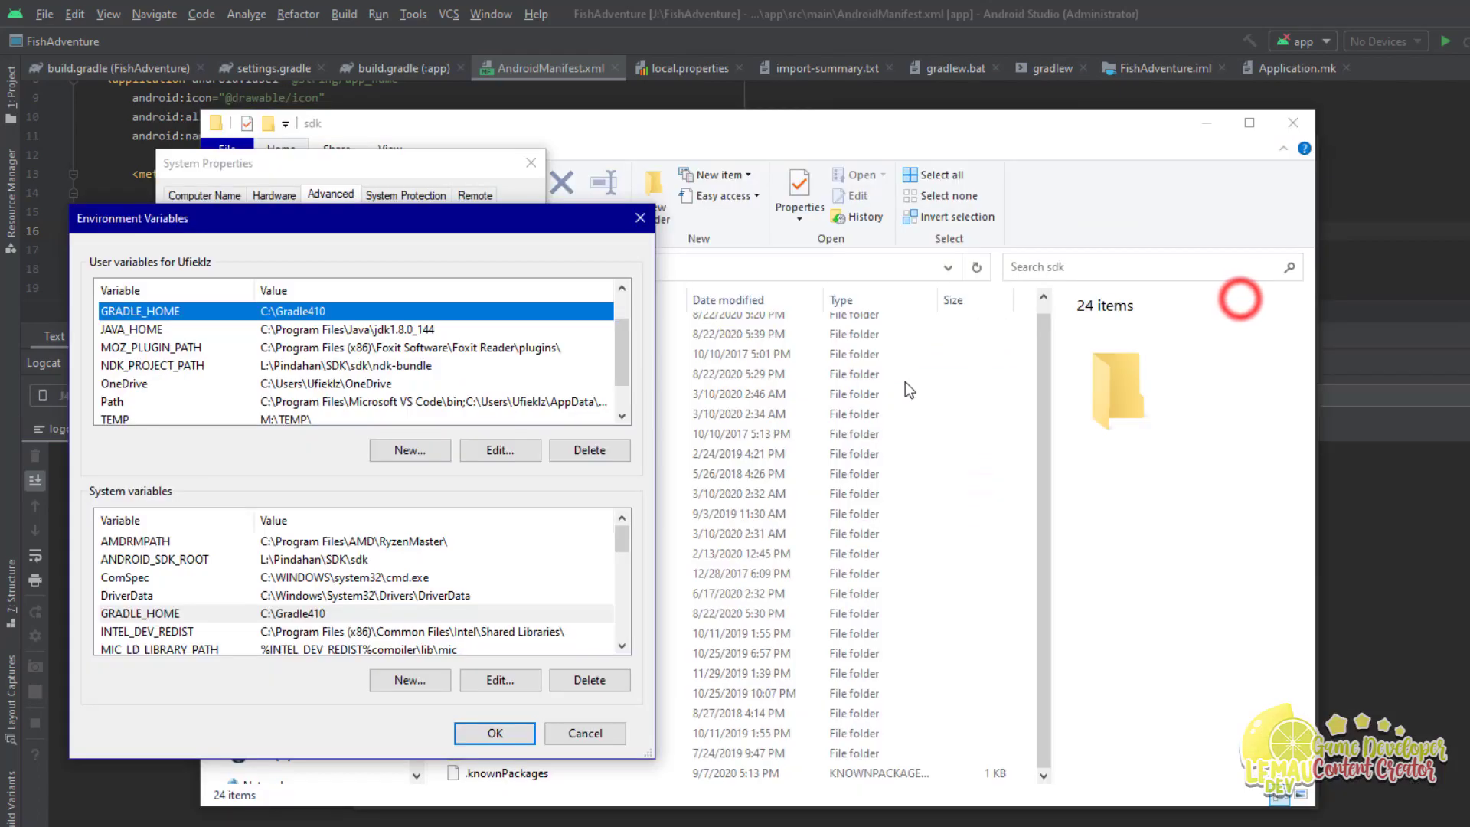
double_click(138, 558)
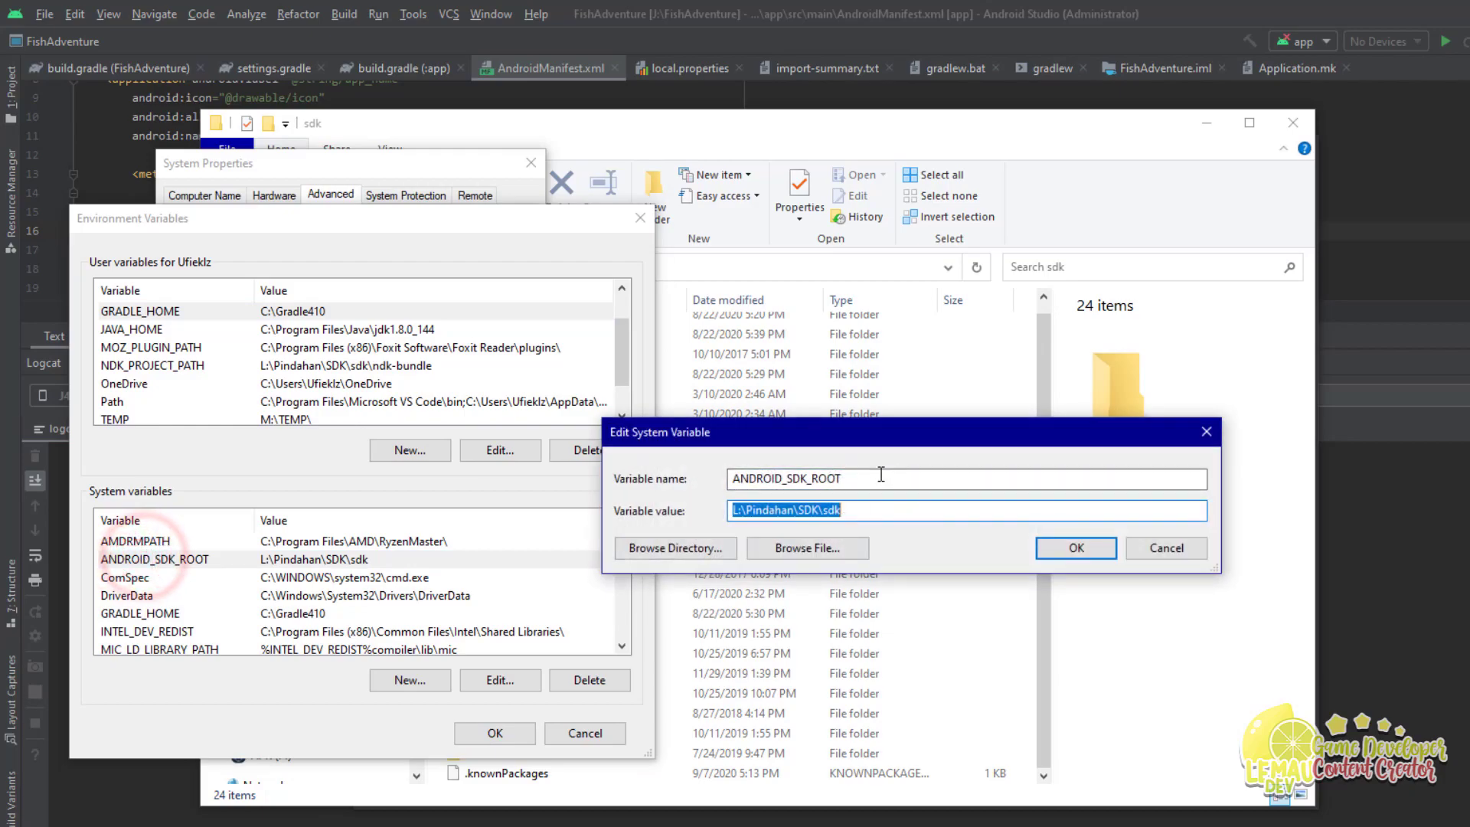
double_click(882, 475)
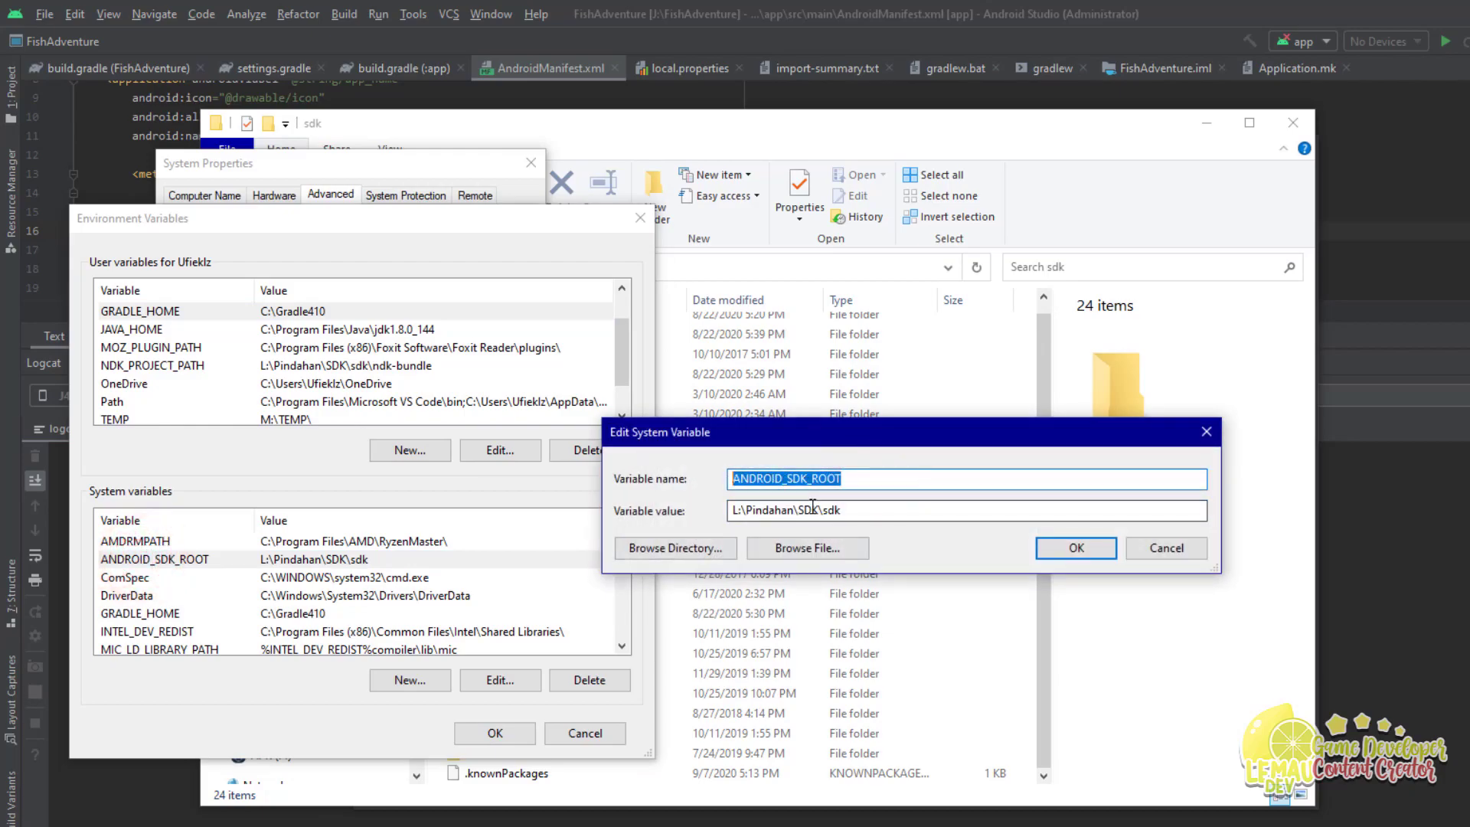
double_click(884, 511)
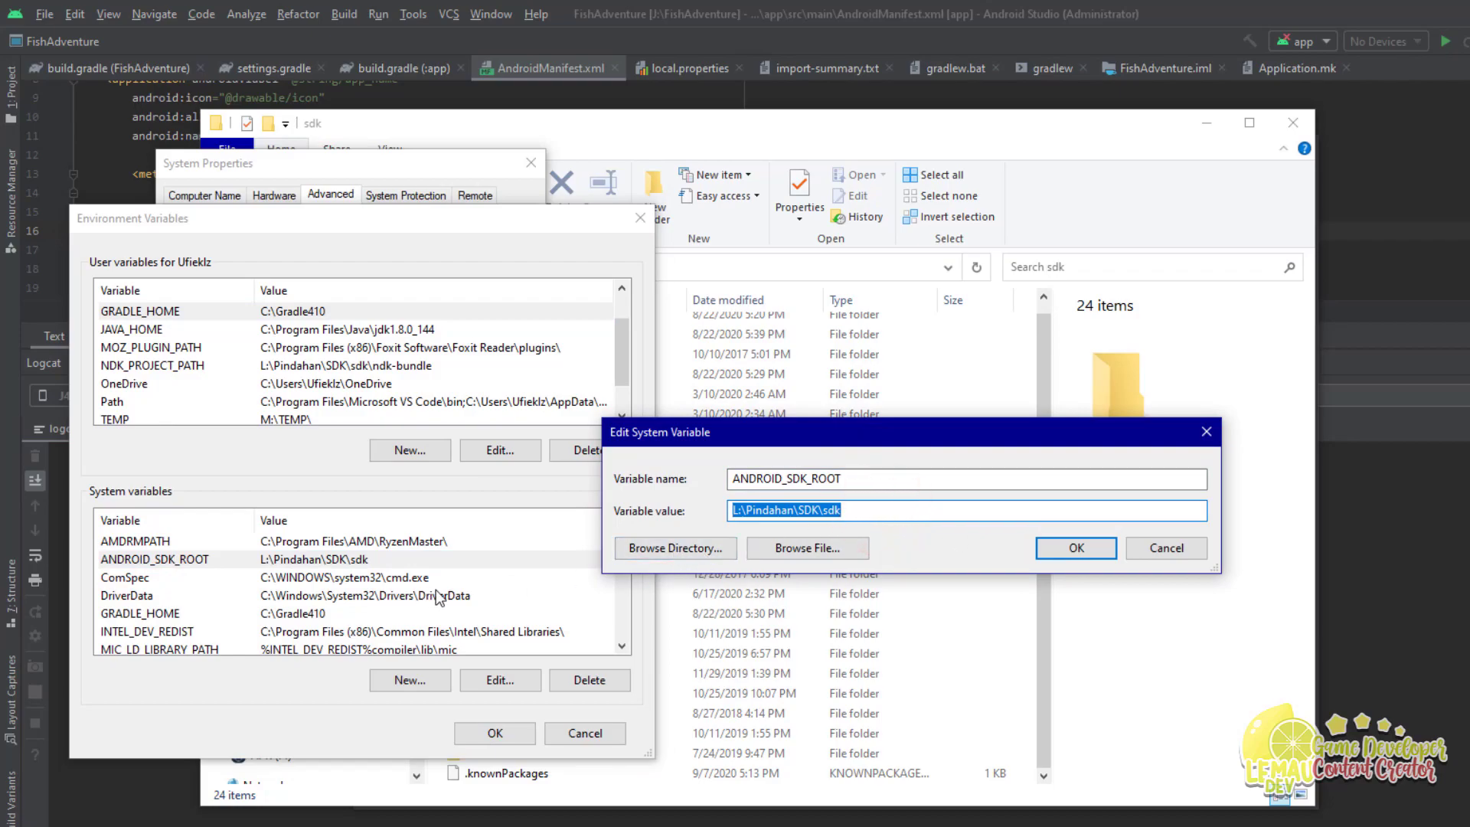
left_click(1062, 548)
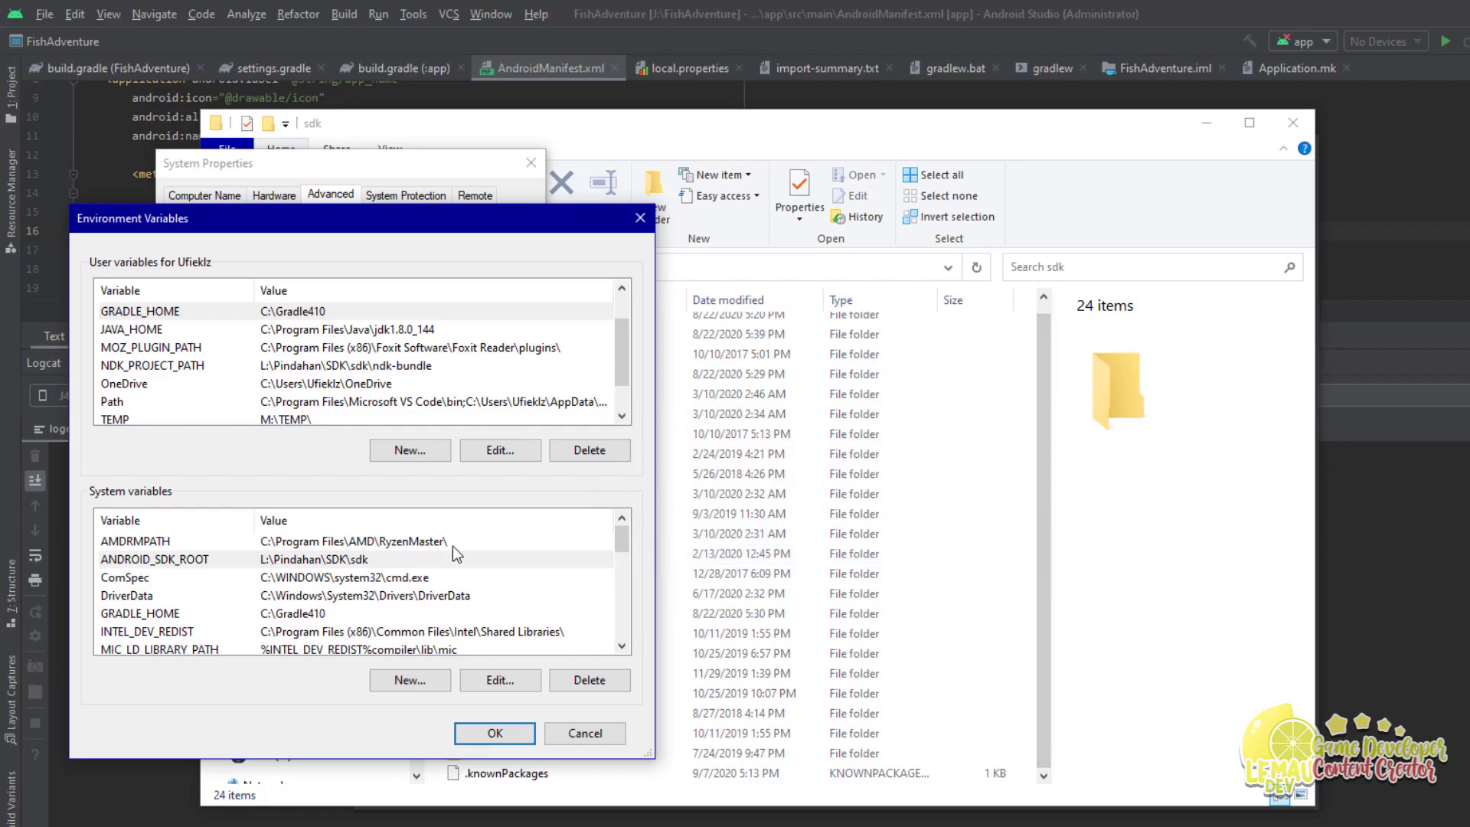
scroll(439, 571, "down", 2)
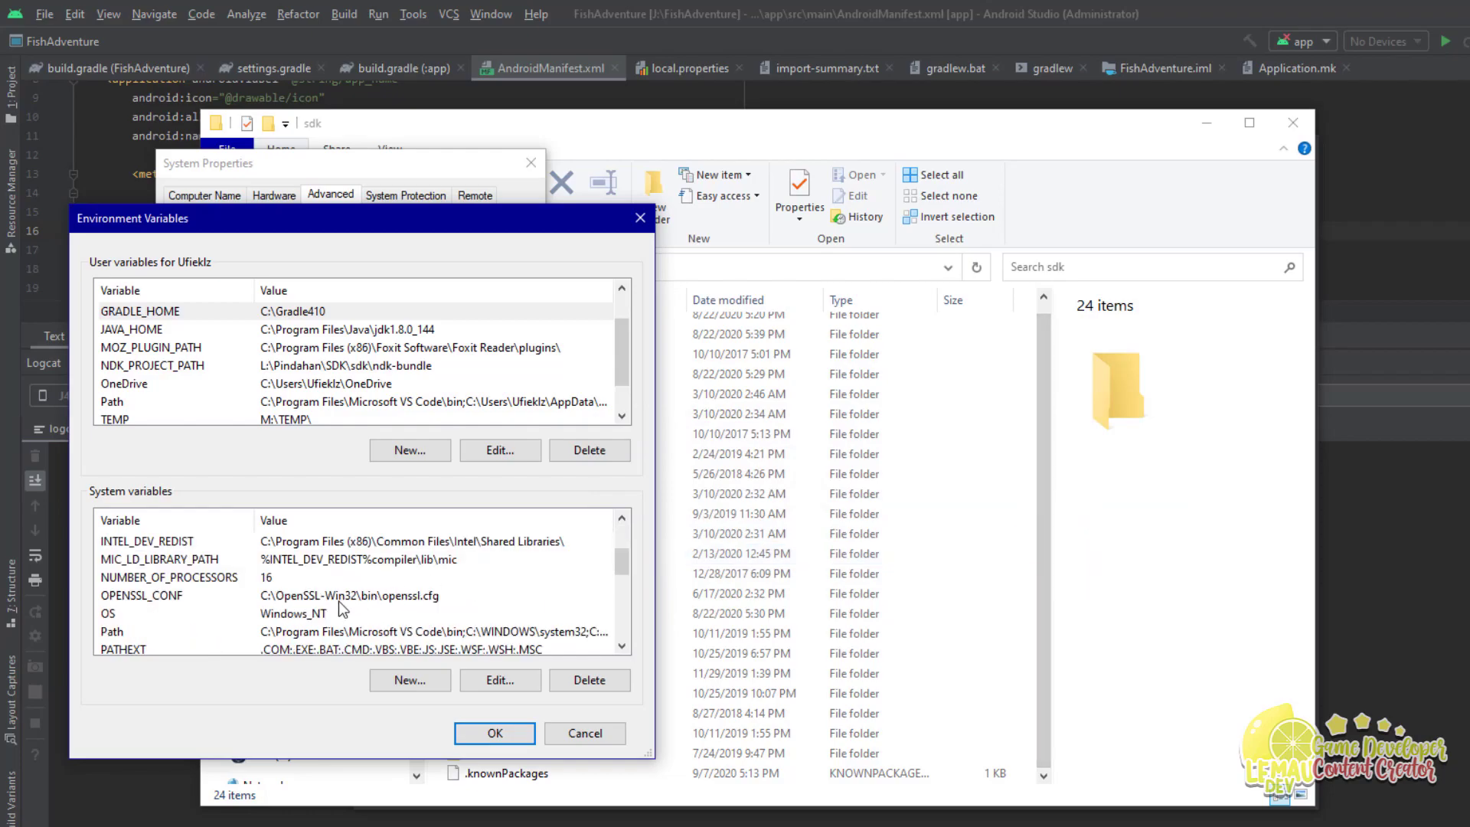
scroll(338, 600, "down", 2)
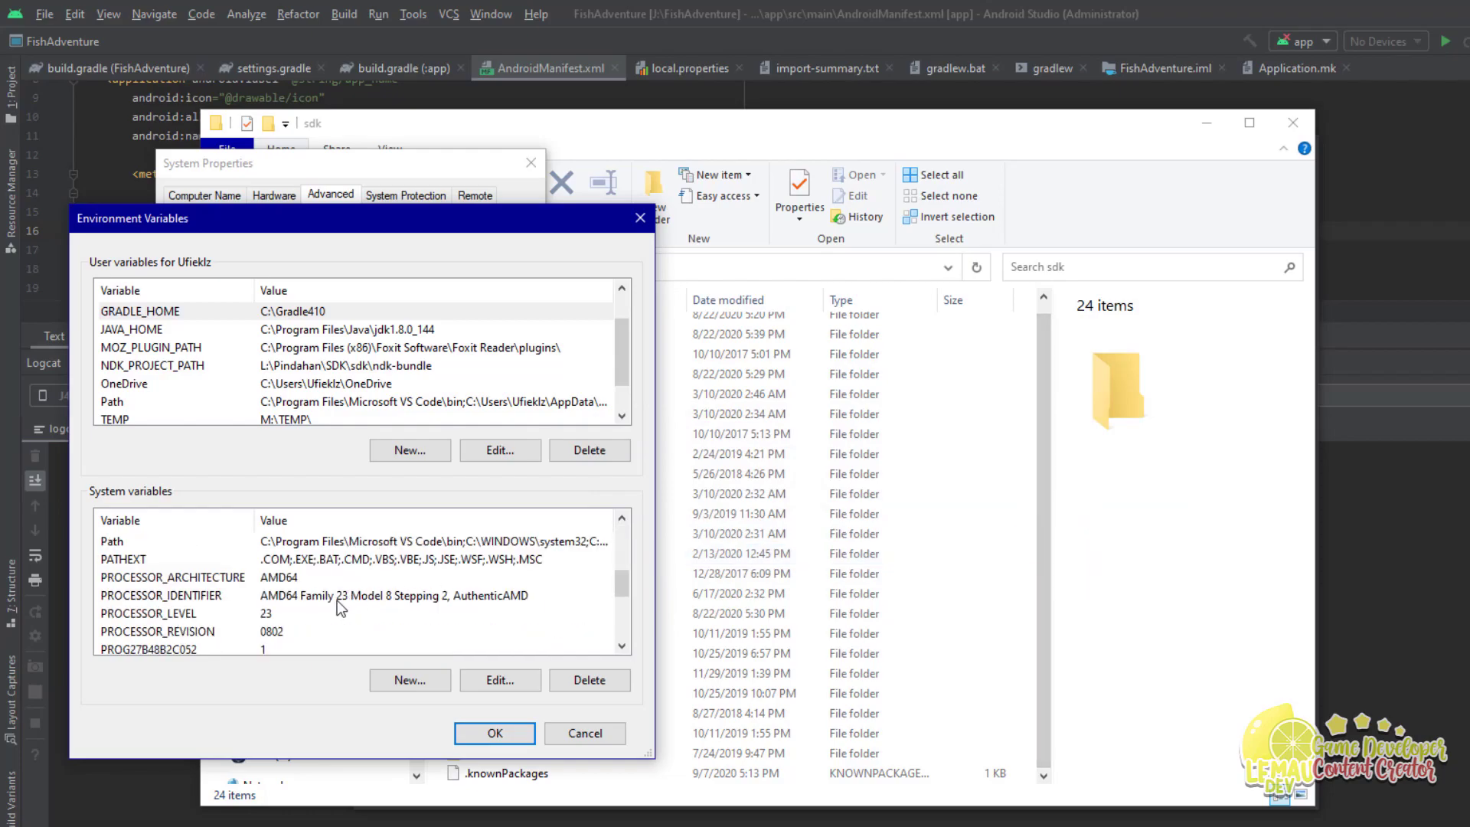
scroll(337, 601, "up", 2)
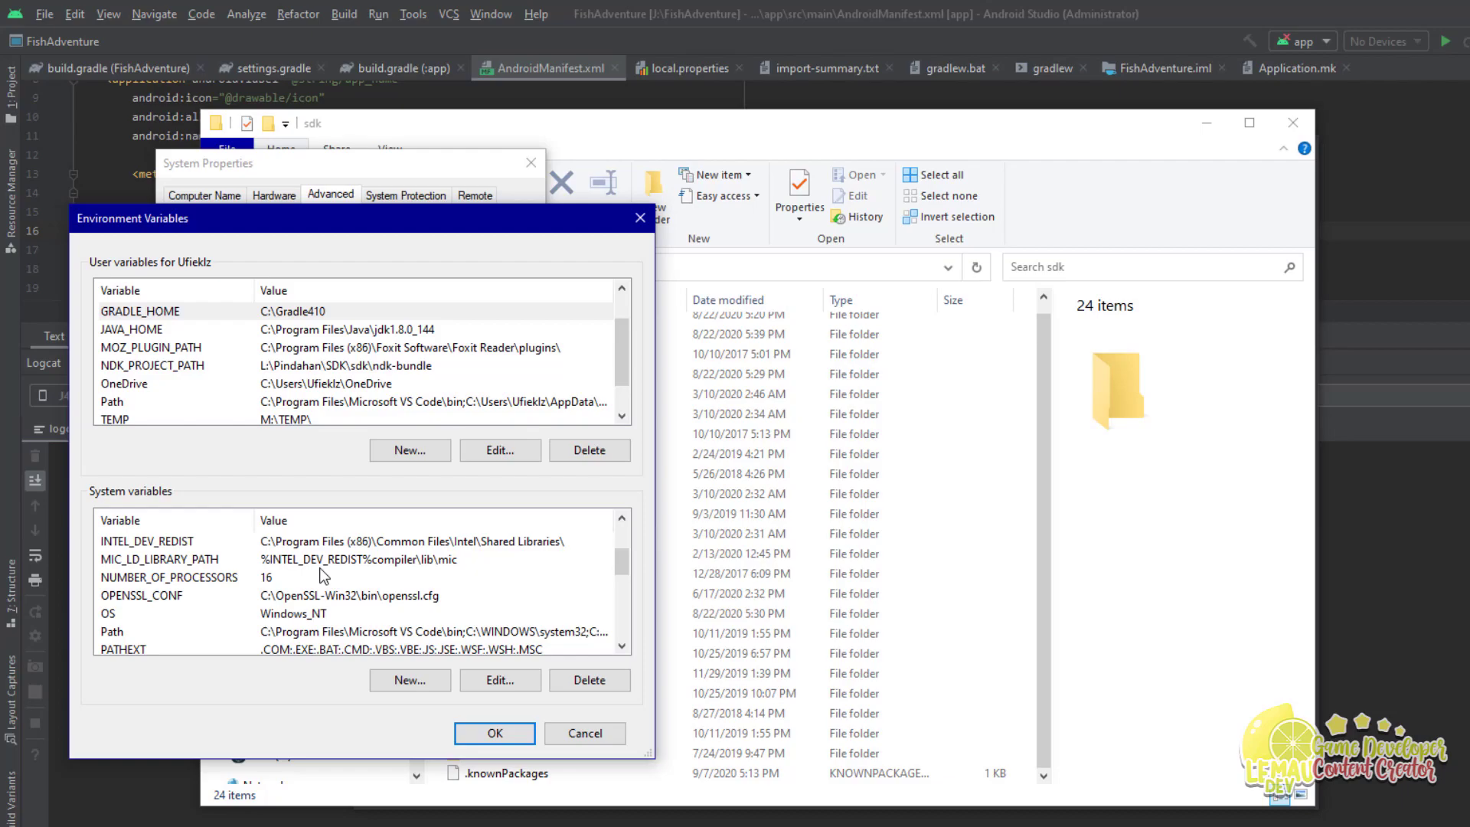
left_click(129, 400)
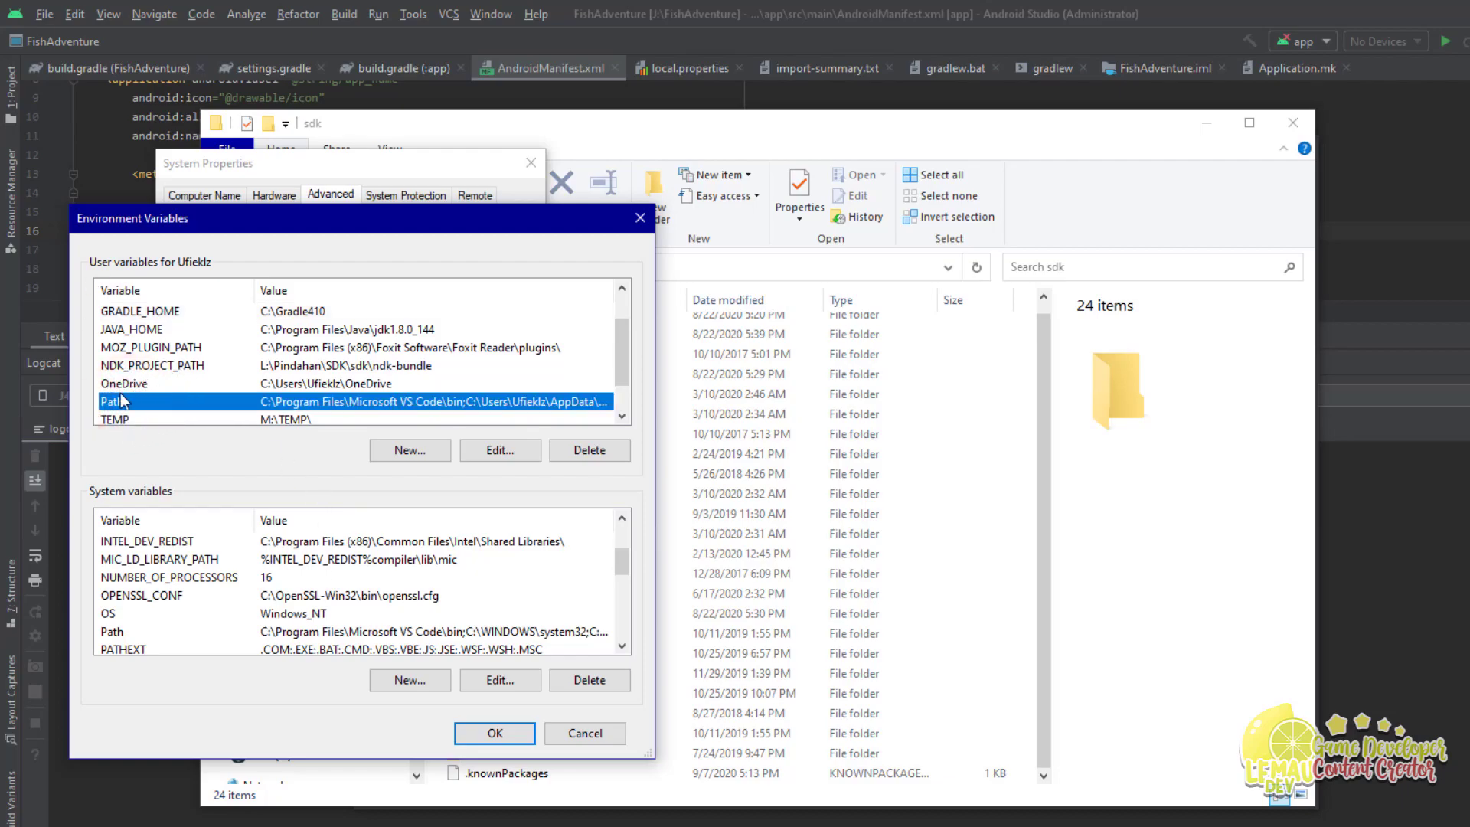
left_click(160, 632)
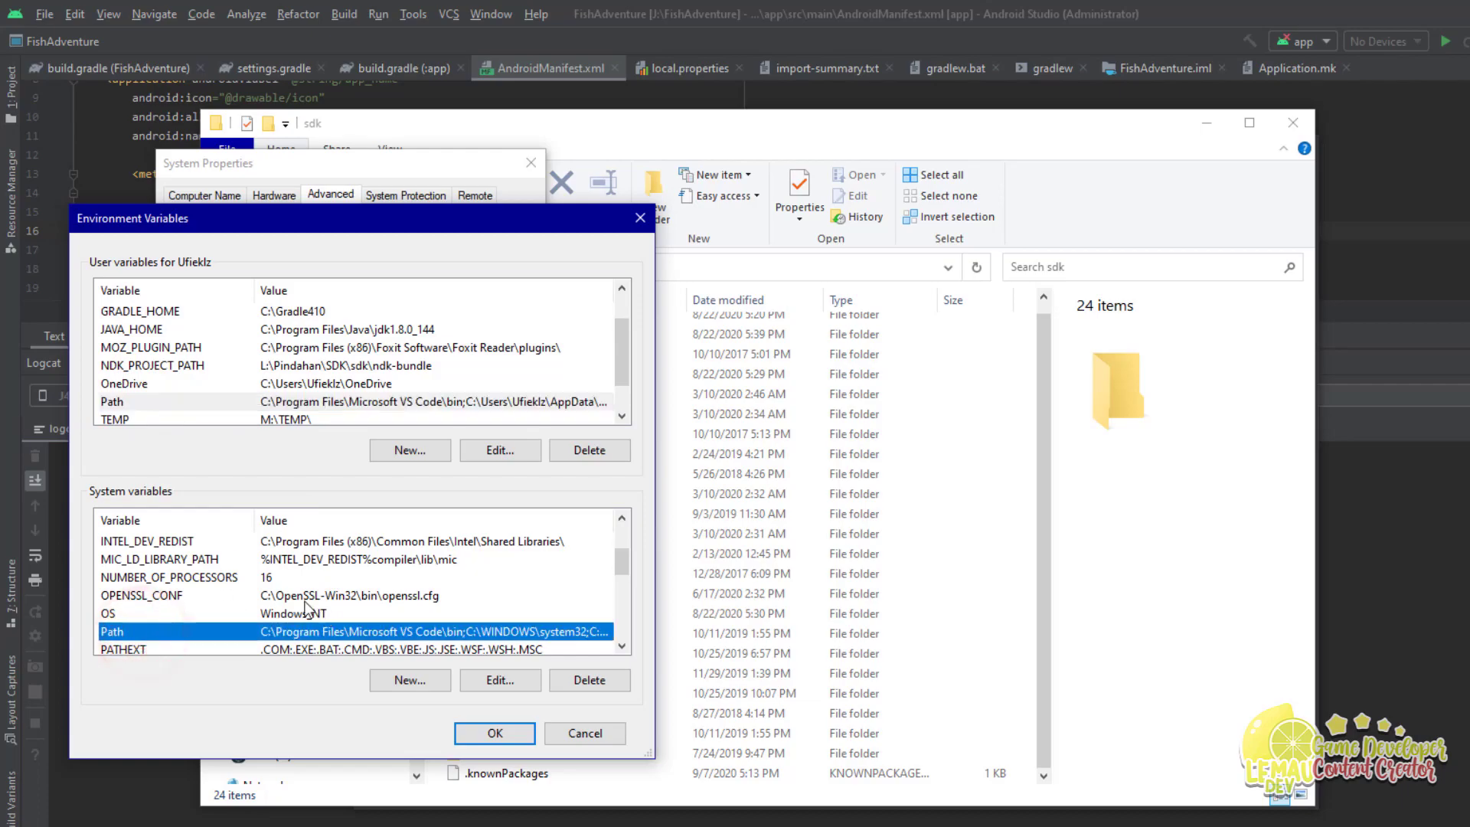
left_click(125, 400)
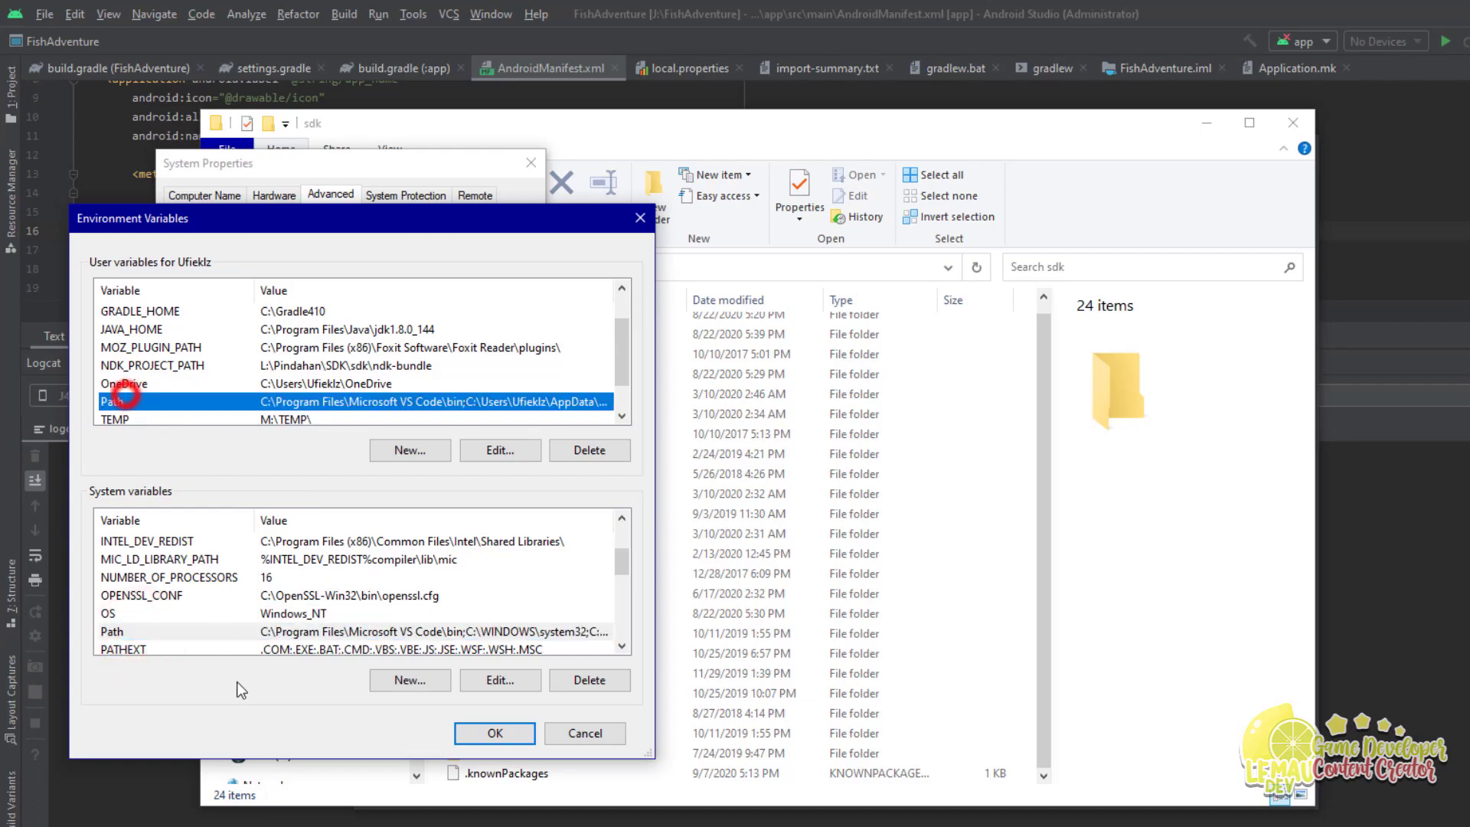
double_click(149, 398)
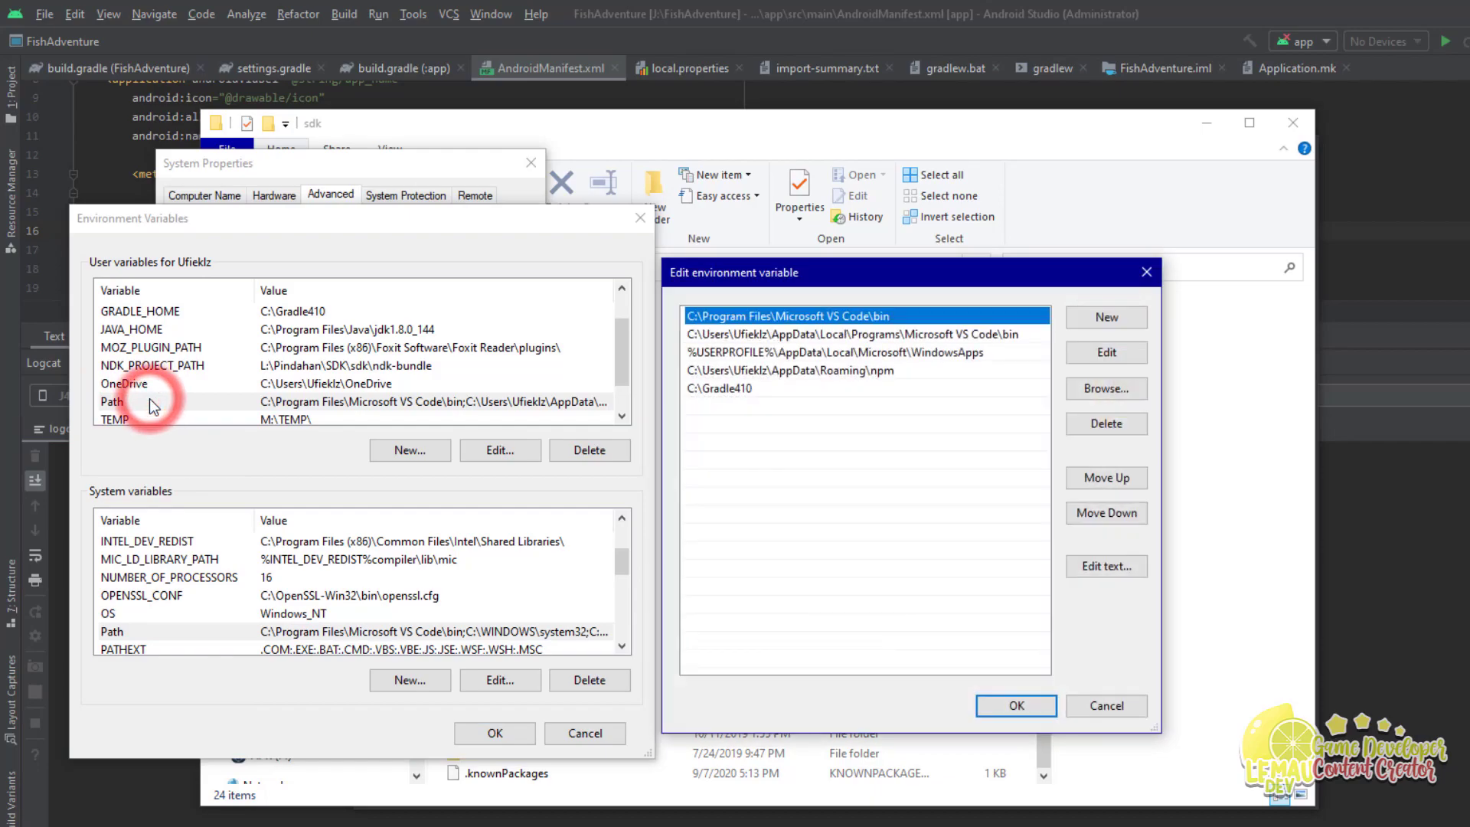
left_click(738, 388)
left_click(738, 388)
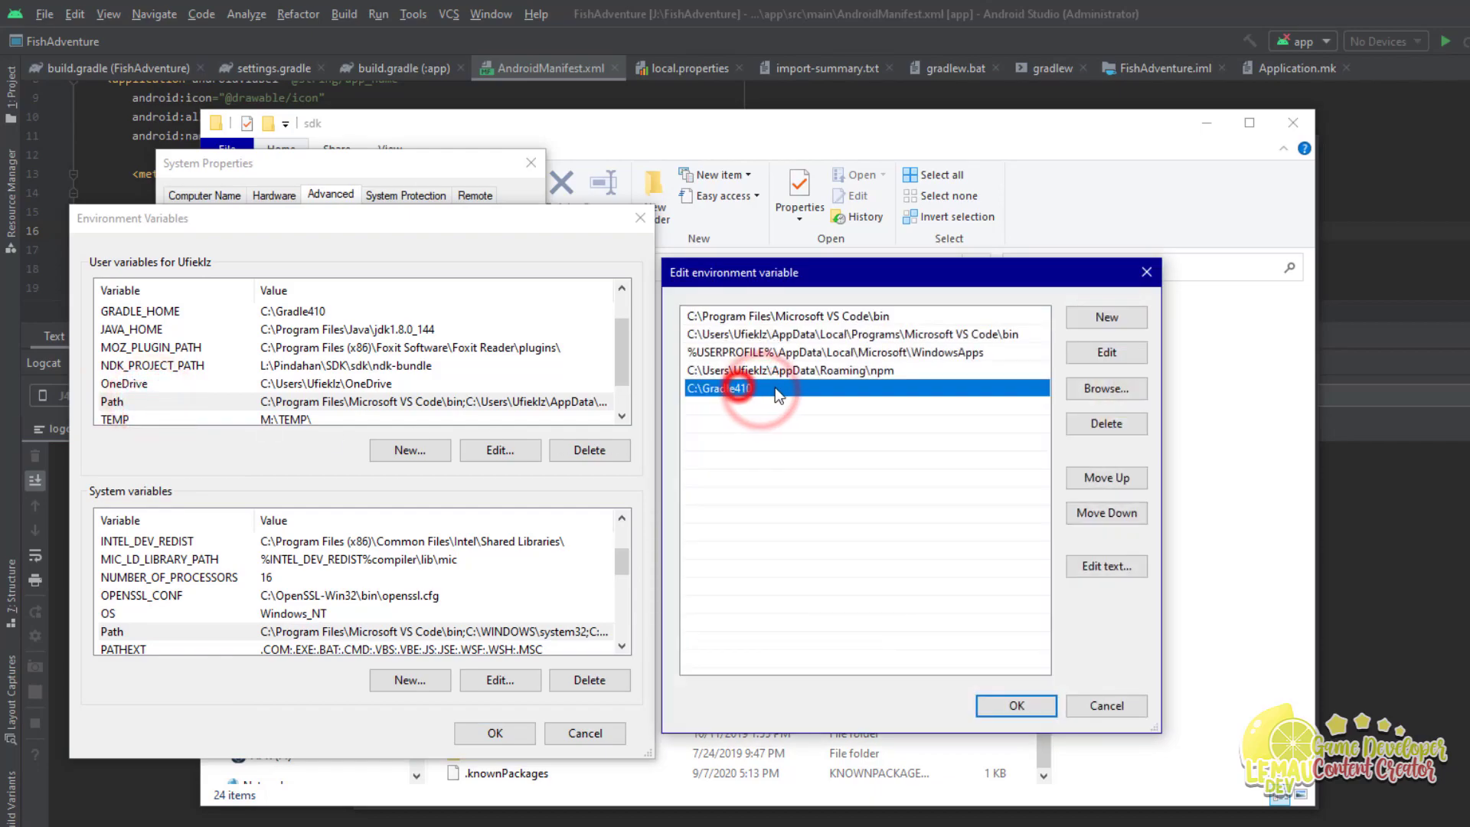
left_click(747, 389)
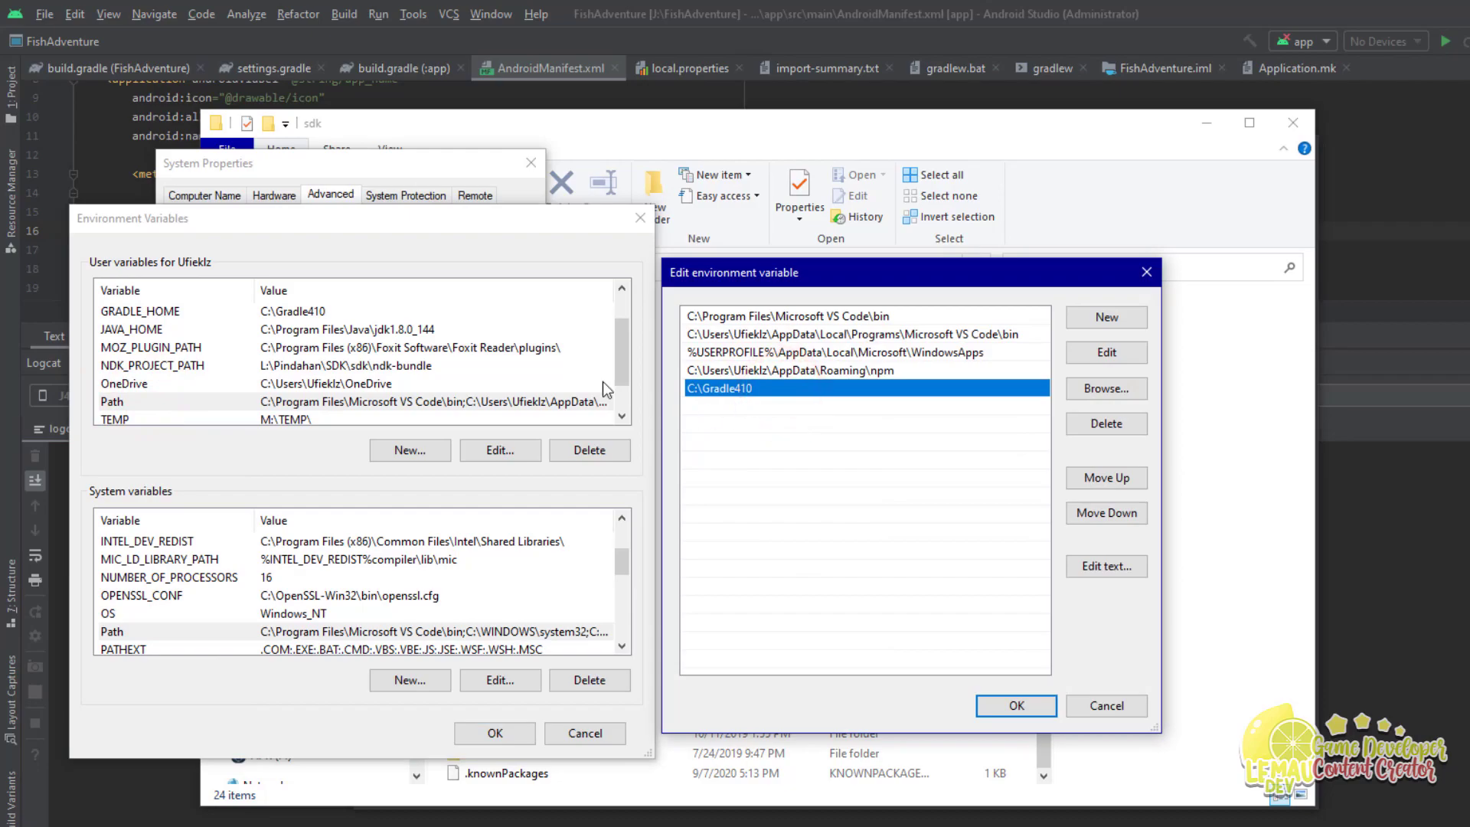
left_click(1016, 705)
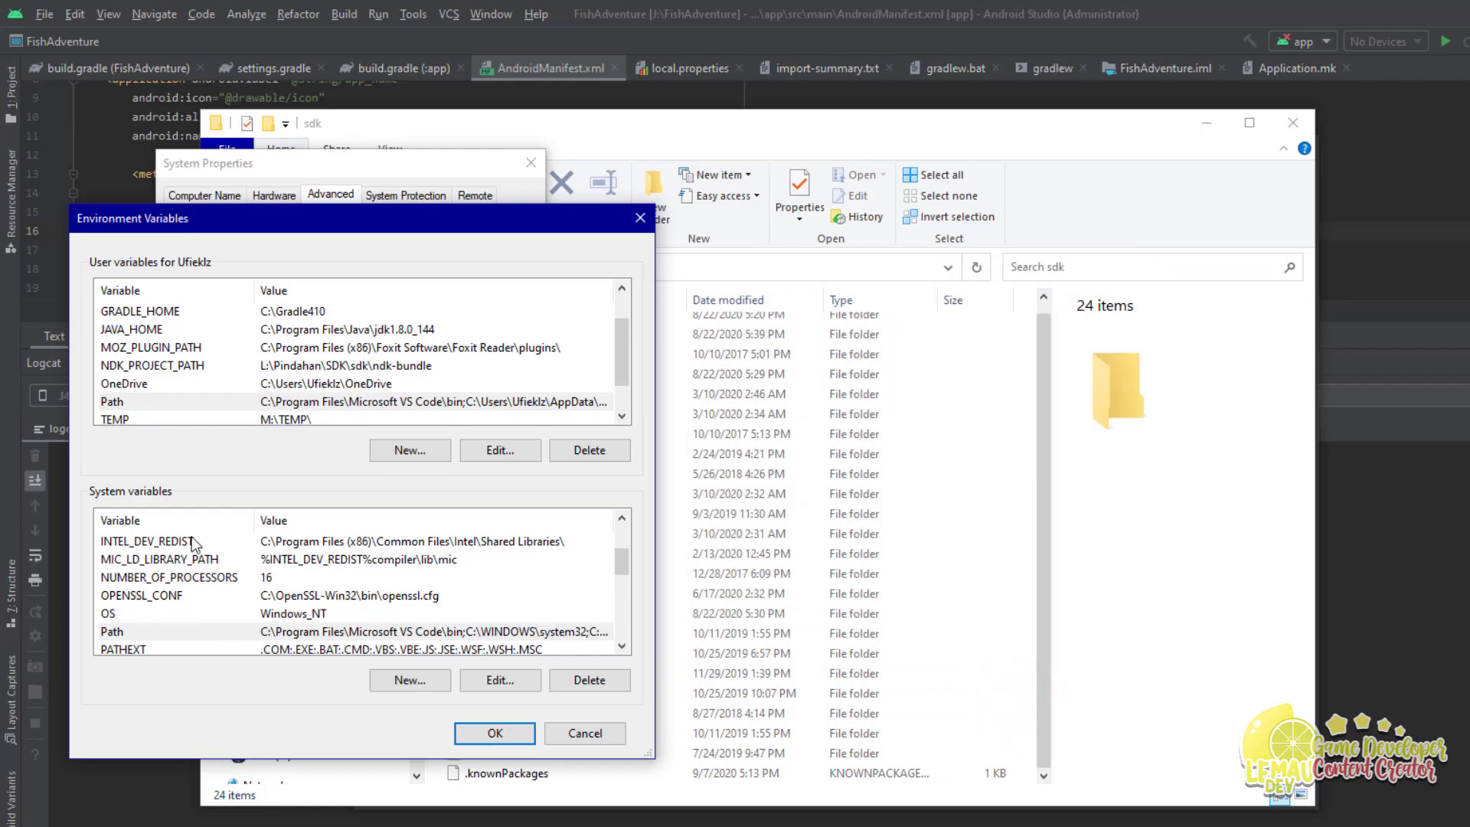
Step: Open the system Path and review its Gradle410, sdk tools, platform-tools, jdk1.8.0_181 and nodejs entries
double_click(162, 634)
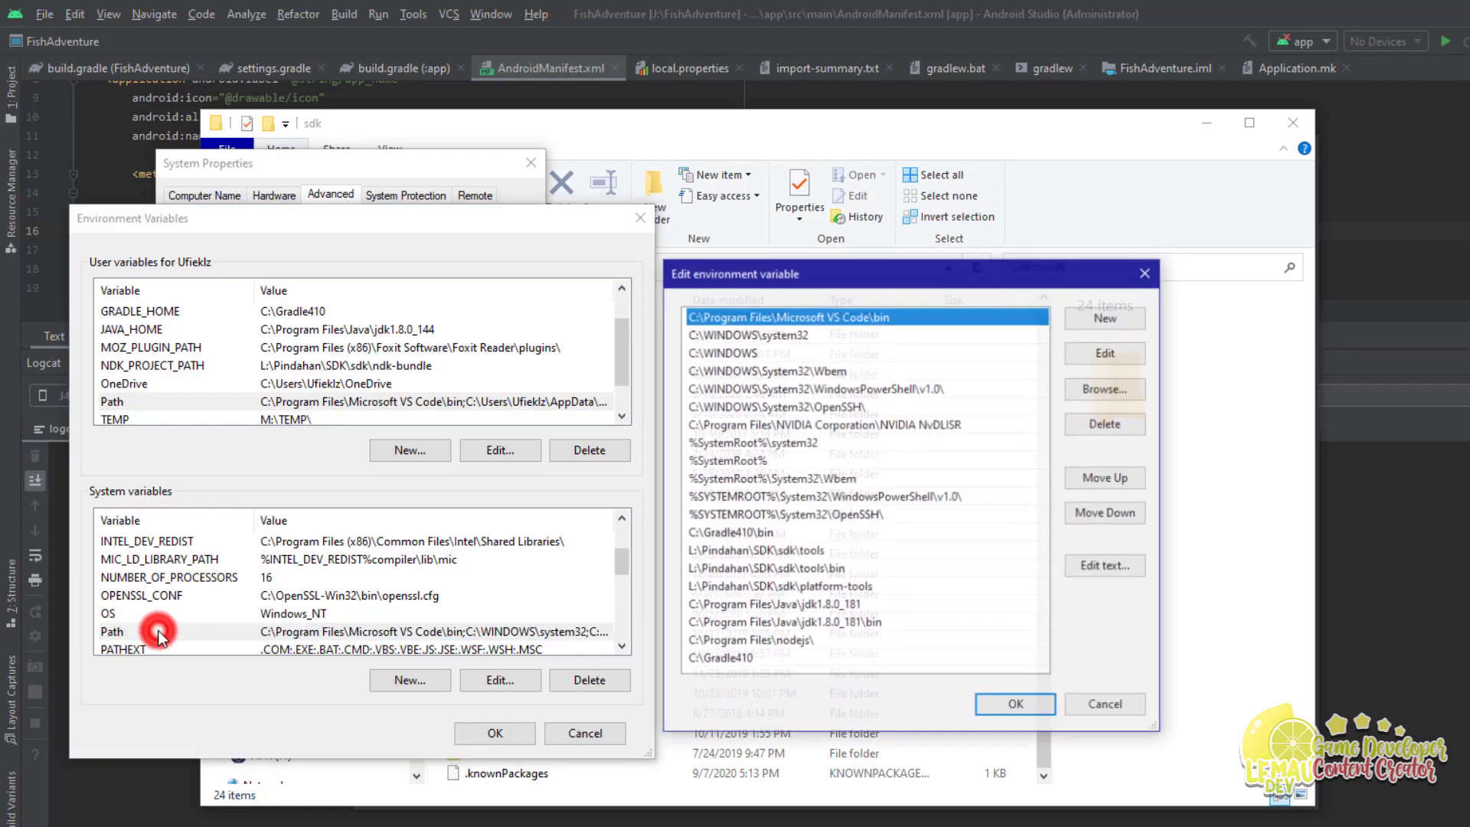
left_click(805, 568)
left_click(748, 534)
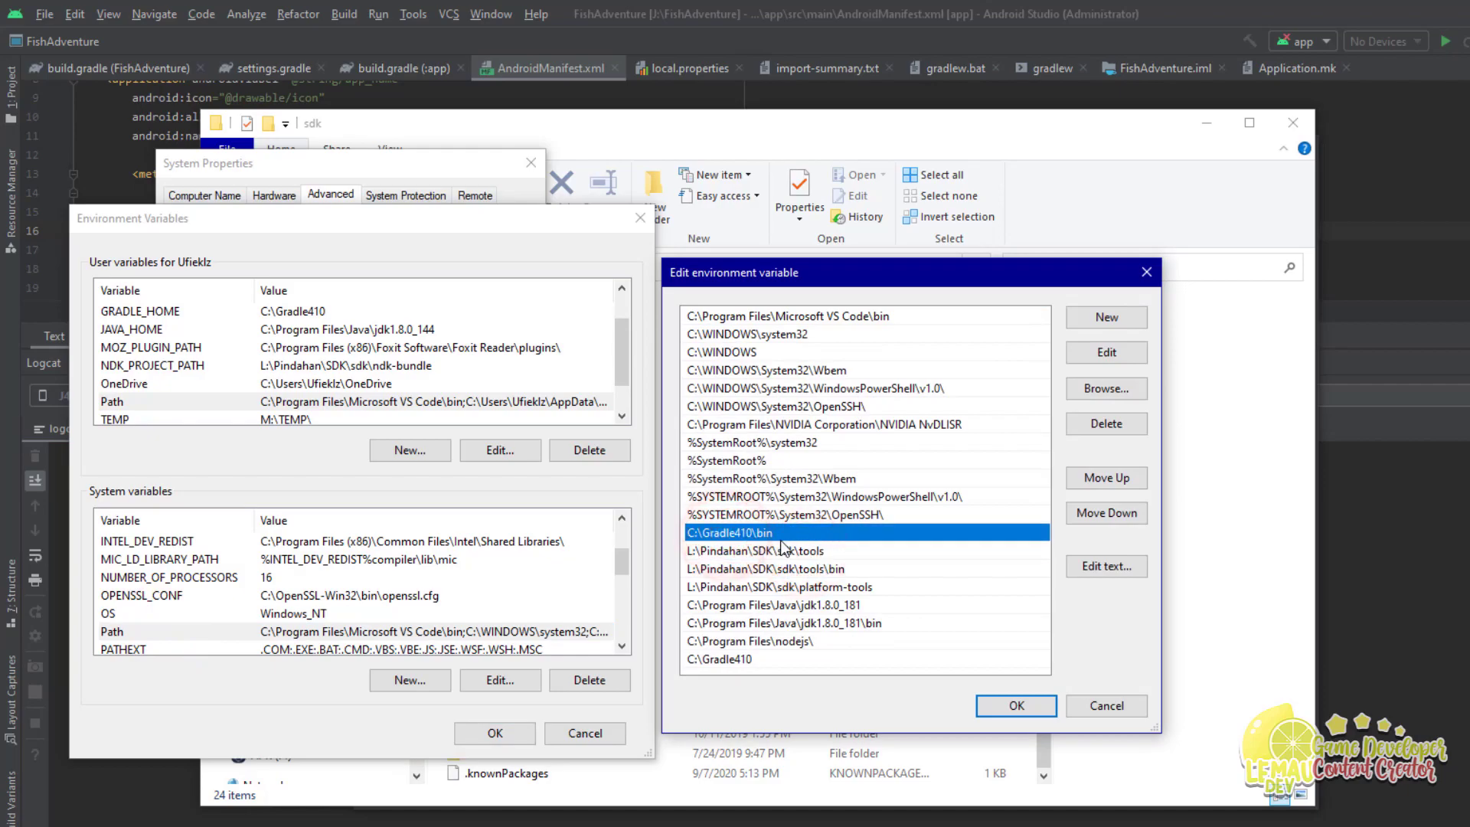
left_click(853, 552)
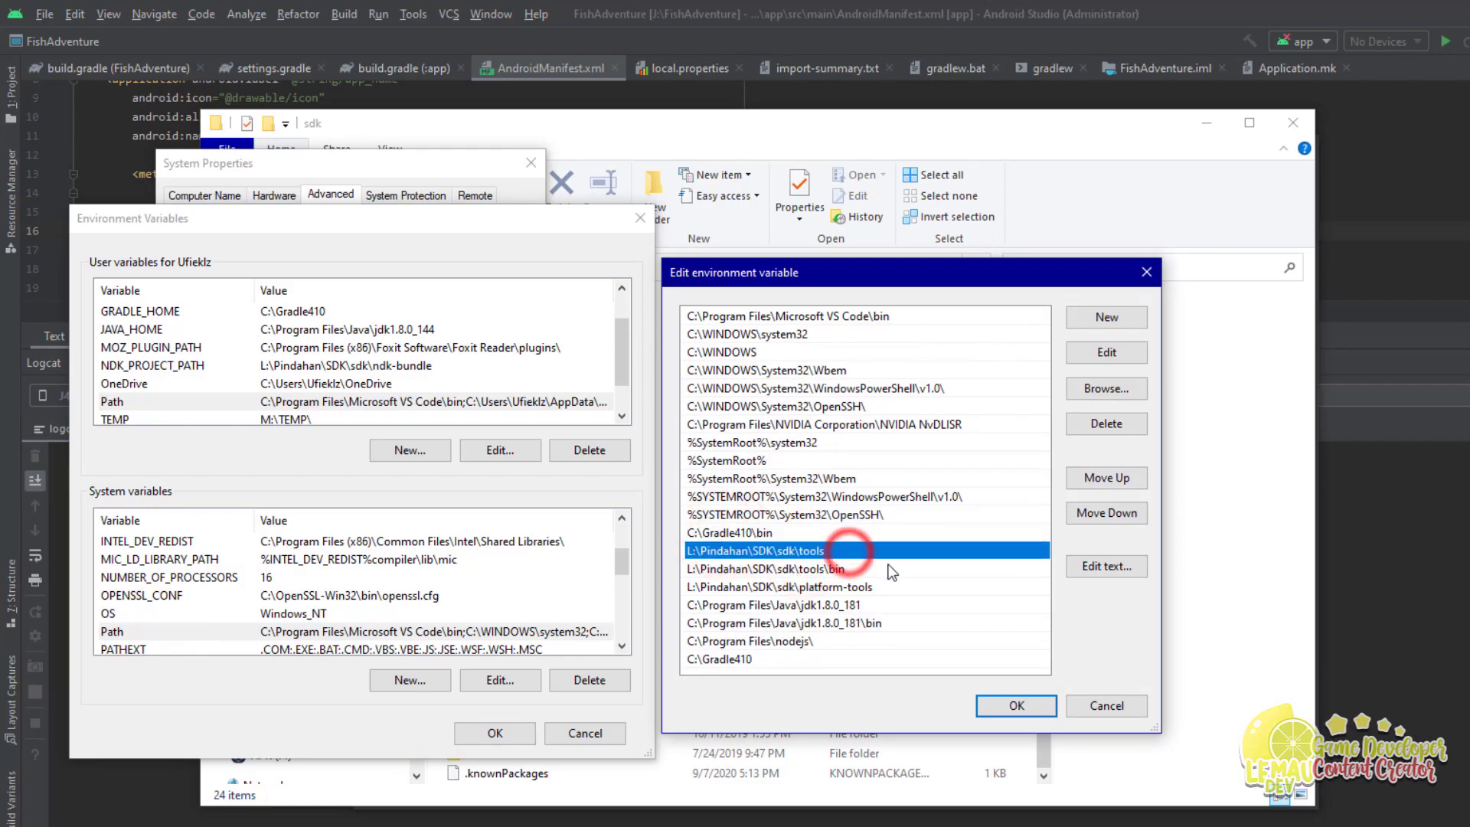
left_click(897, 588)
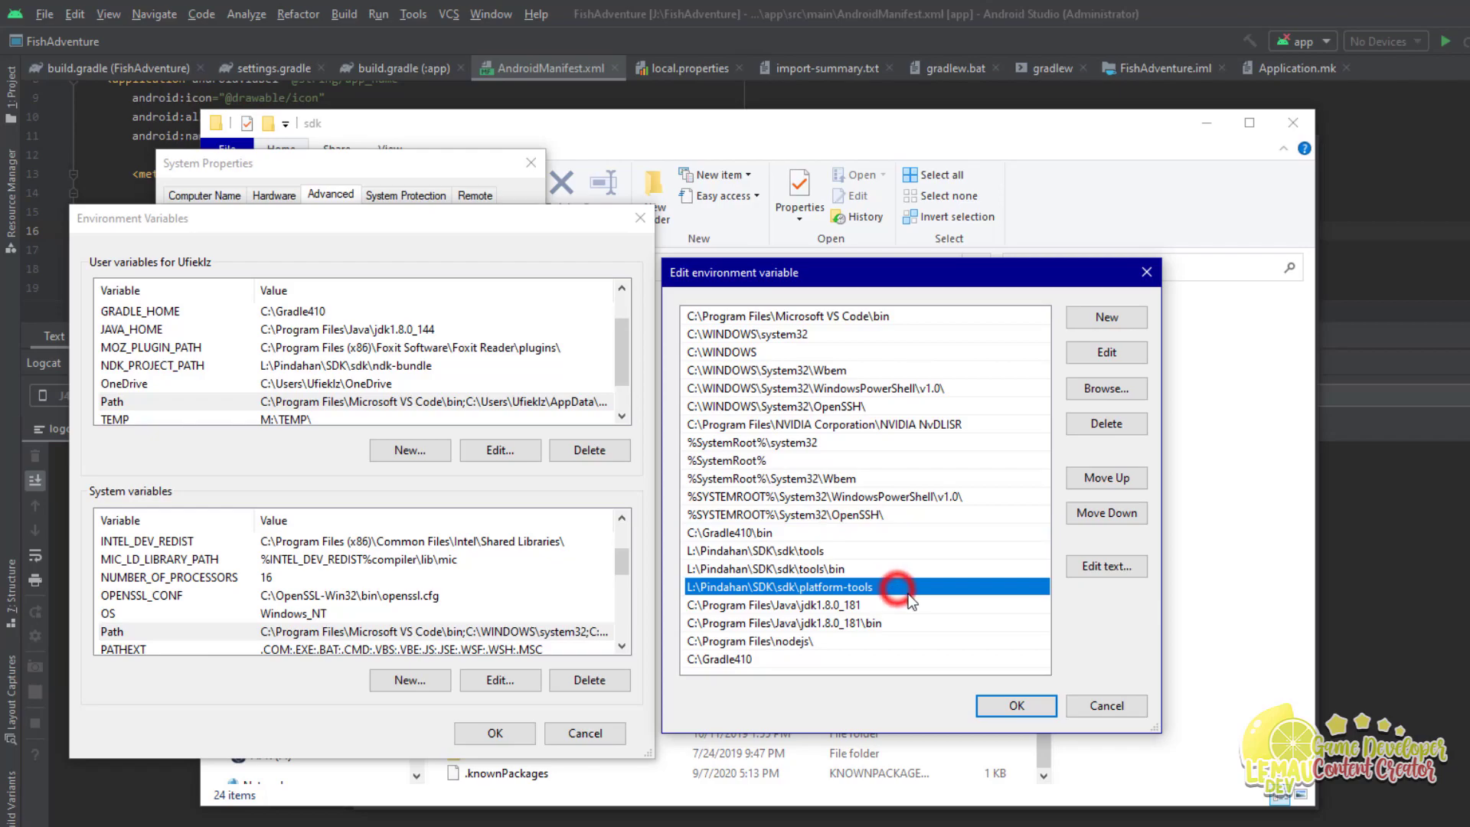
left_click(925, 609)
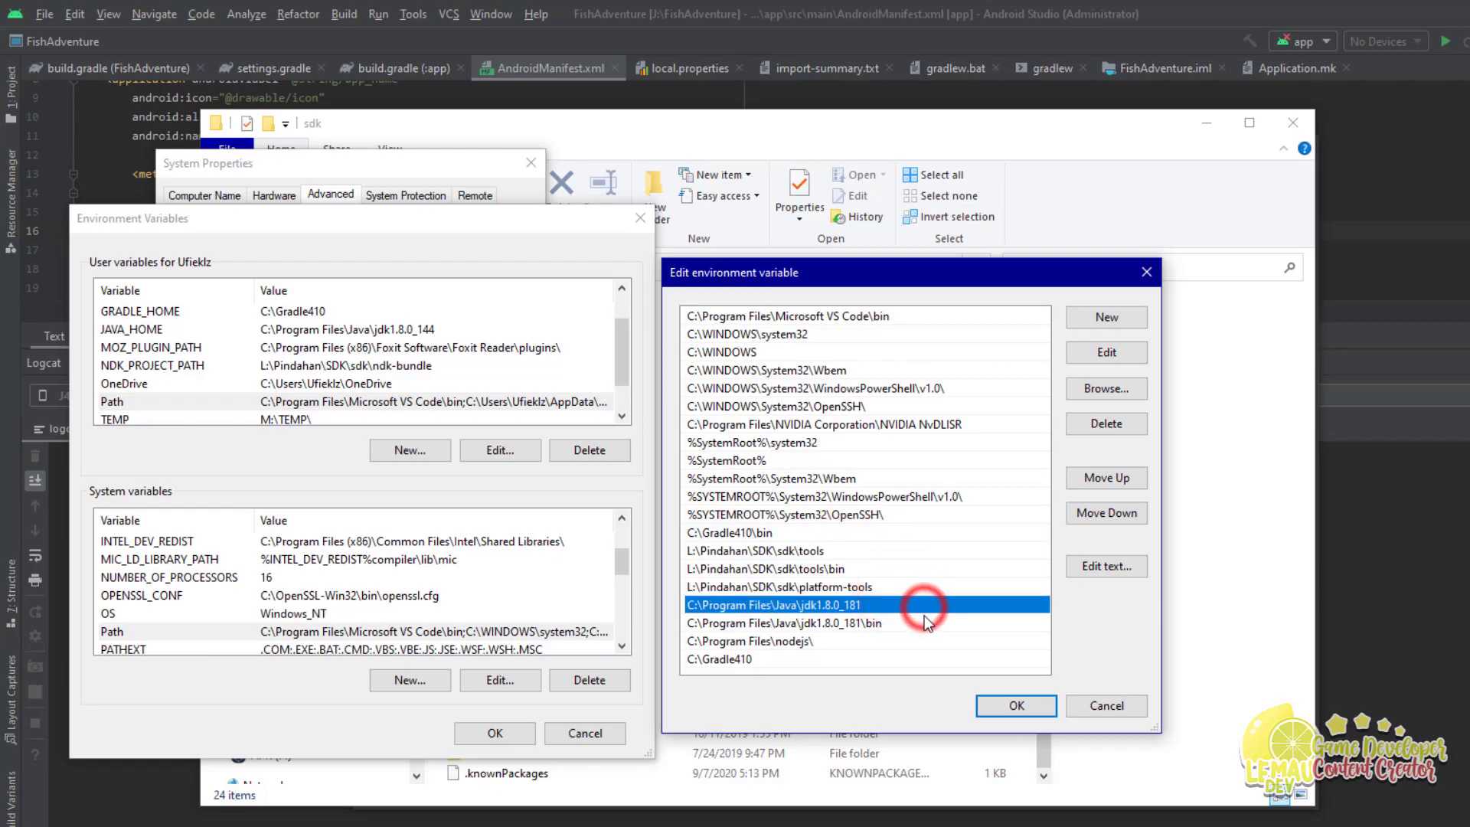
left_click(802, 643)
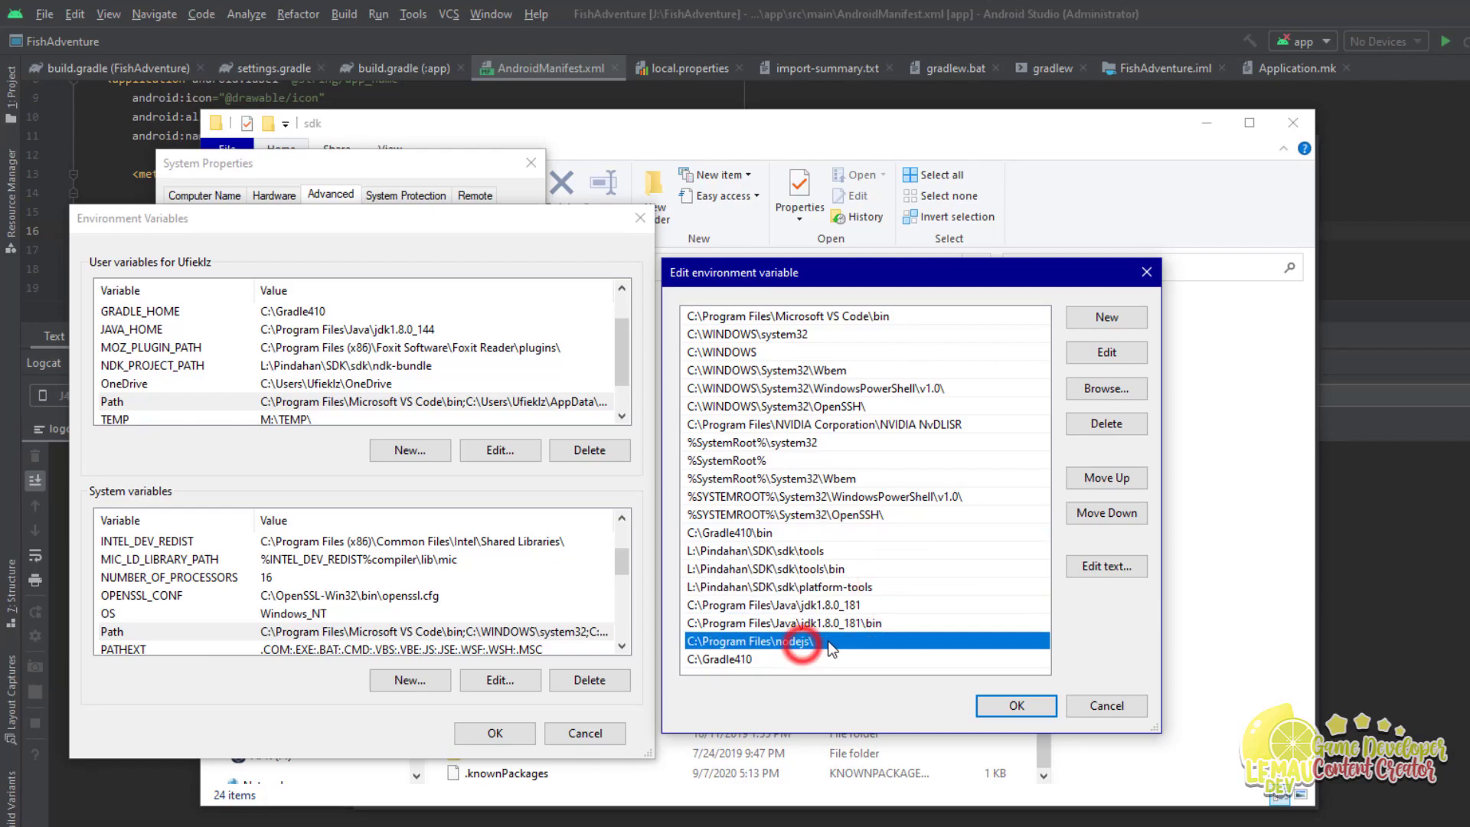
left_click(774, 659)
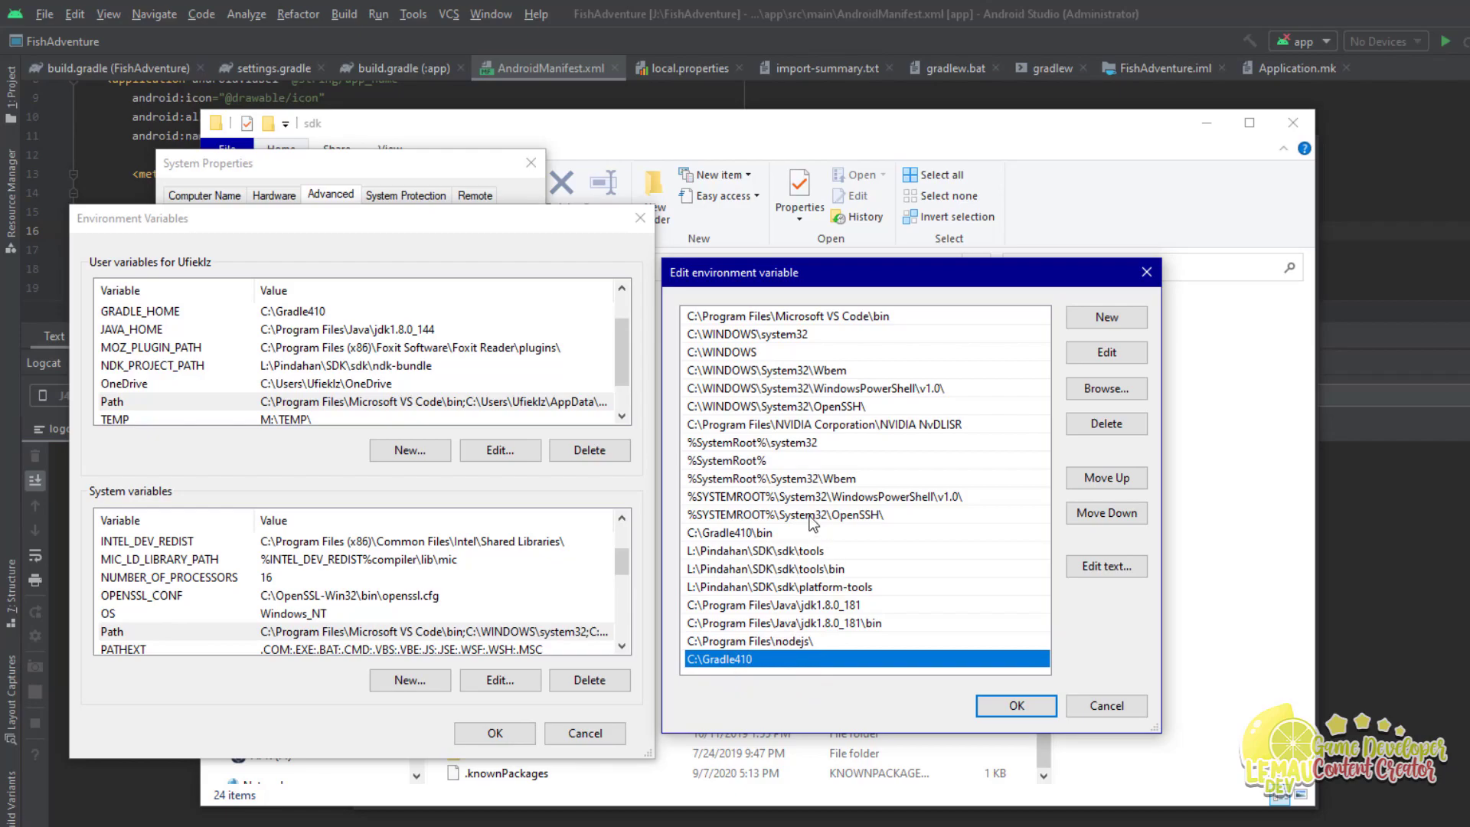
left_click(775, 643)
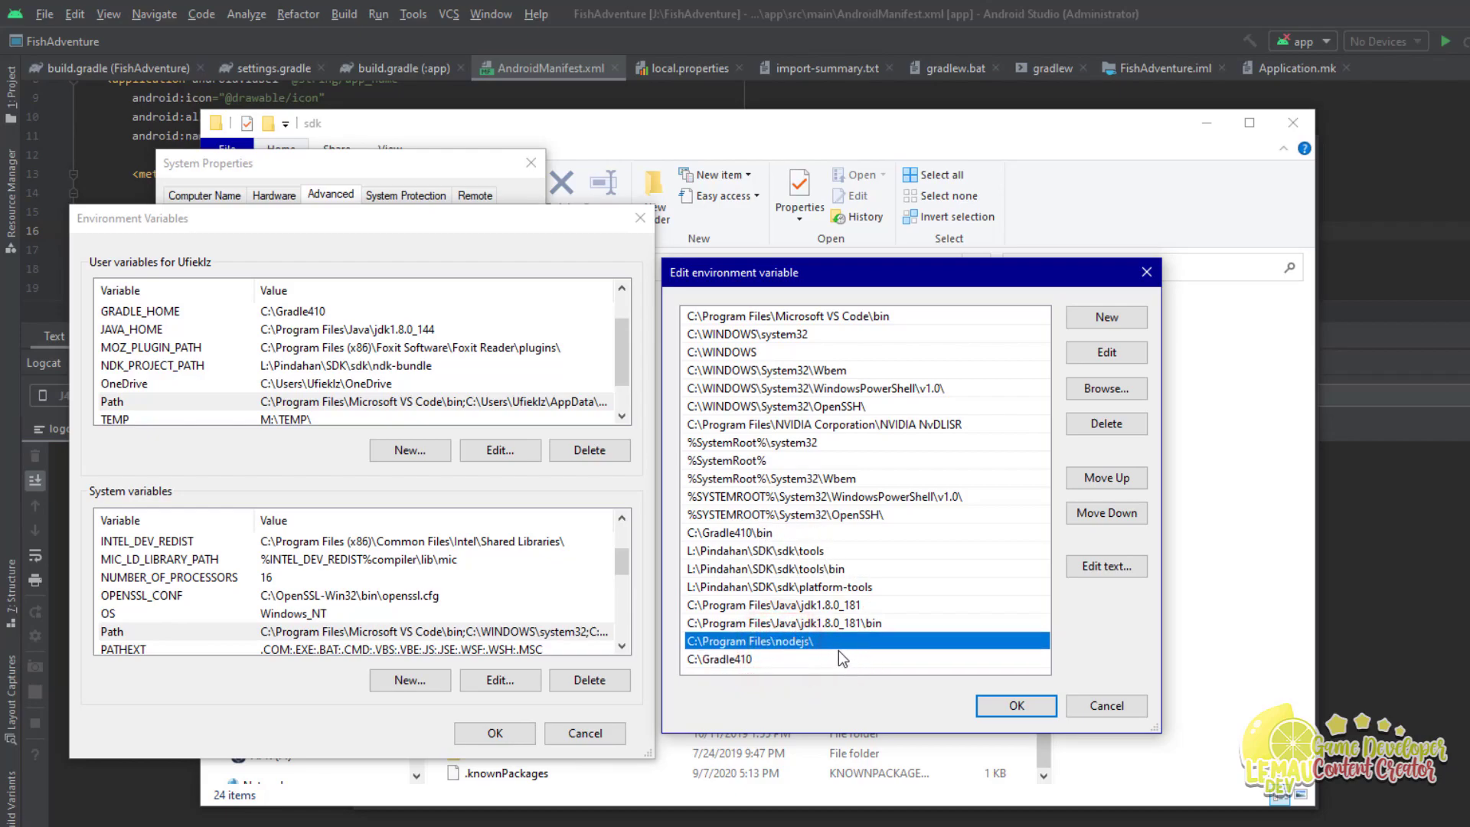
left_click(756, 659)
left_click(771, 532)
left_click(903, 569)
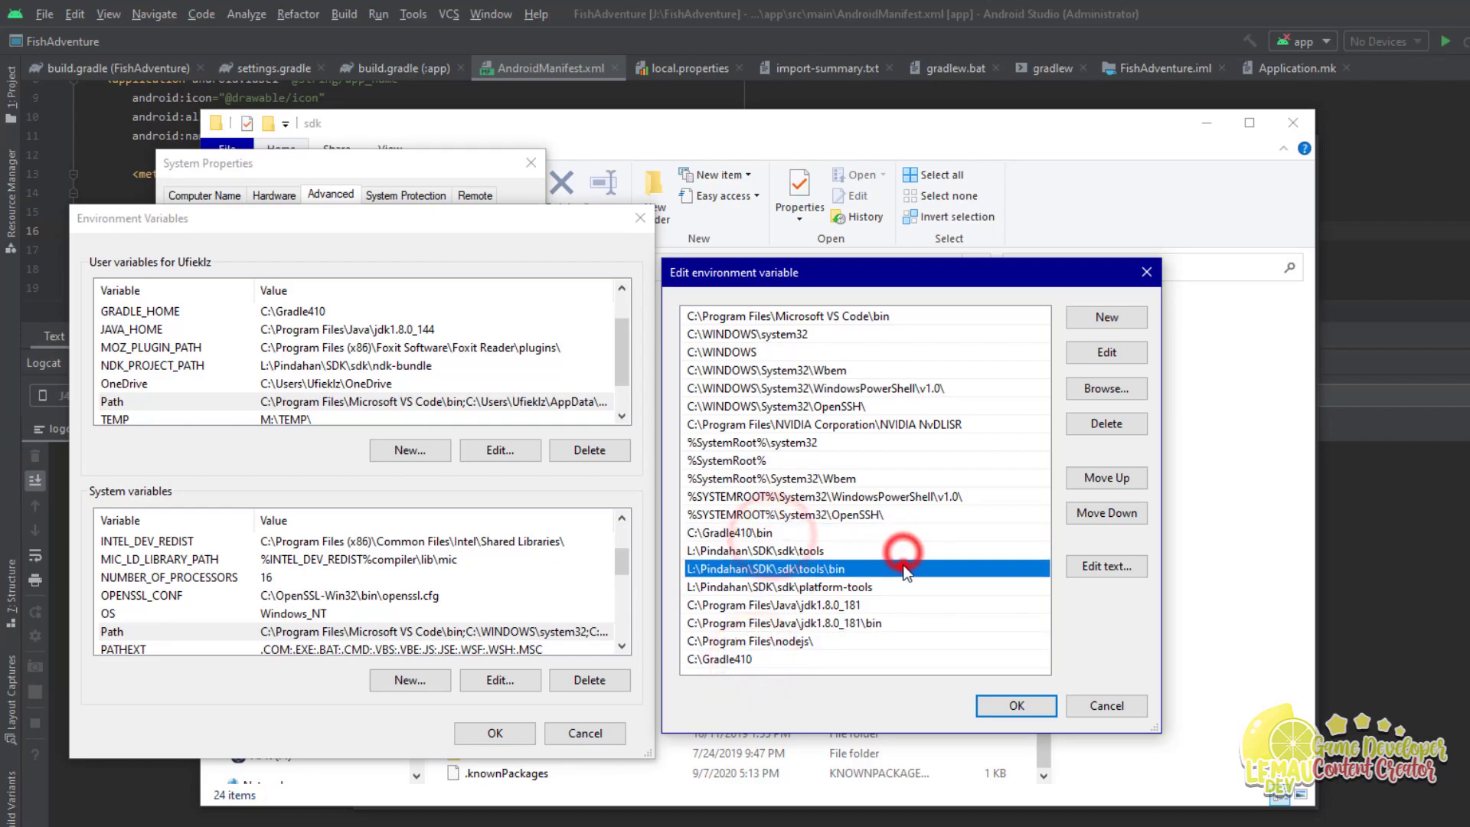
left_click(914, 587)
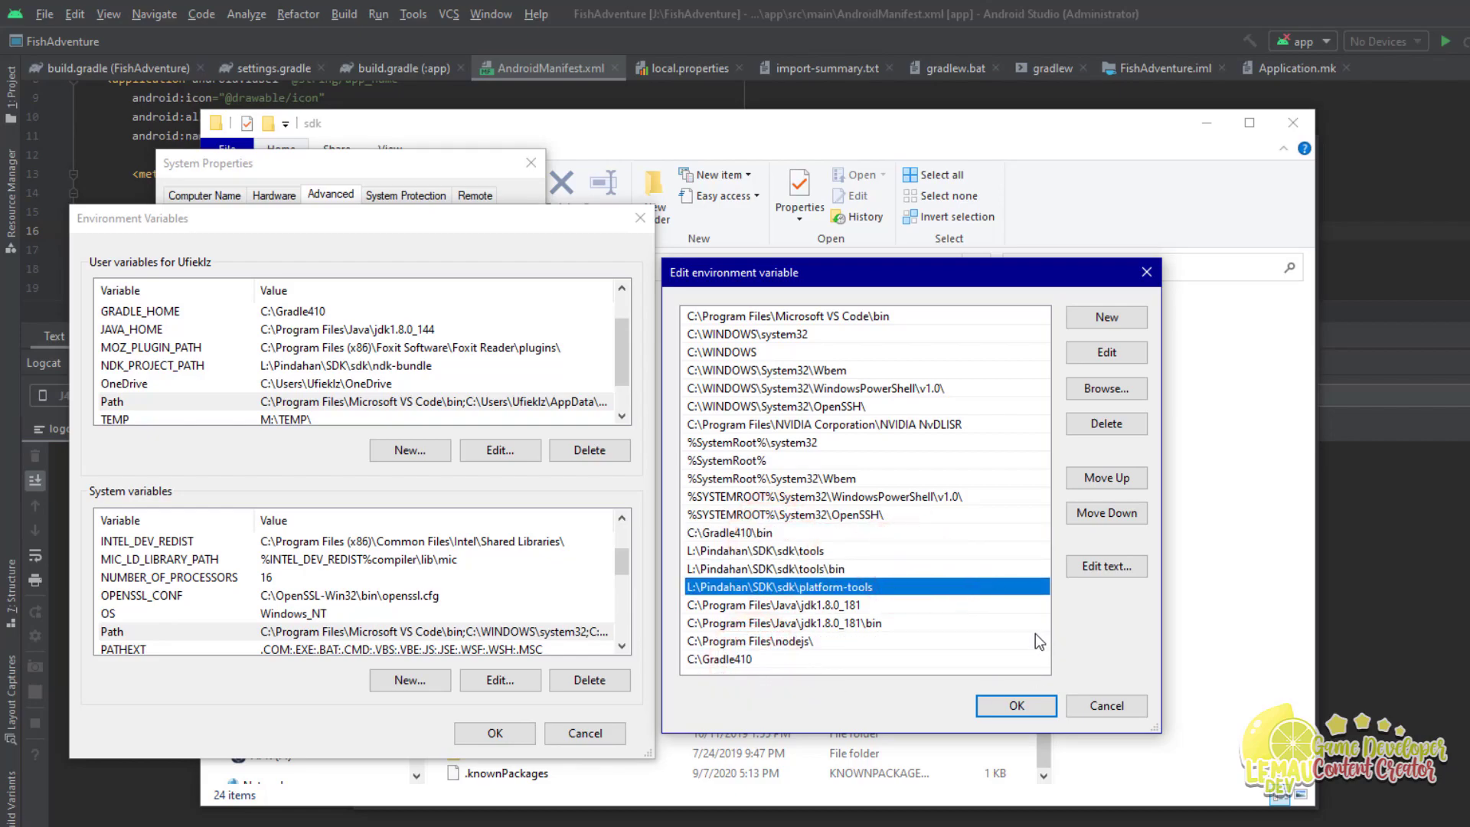
left_click(723, 534)
left_click(749, 622)
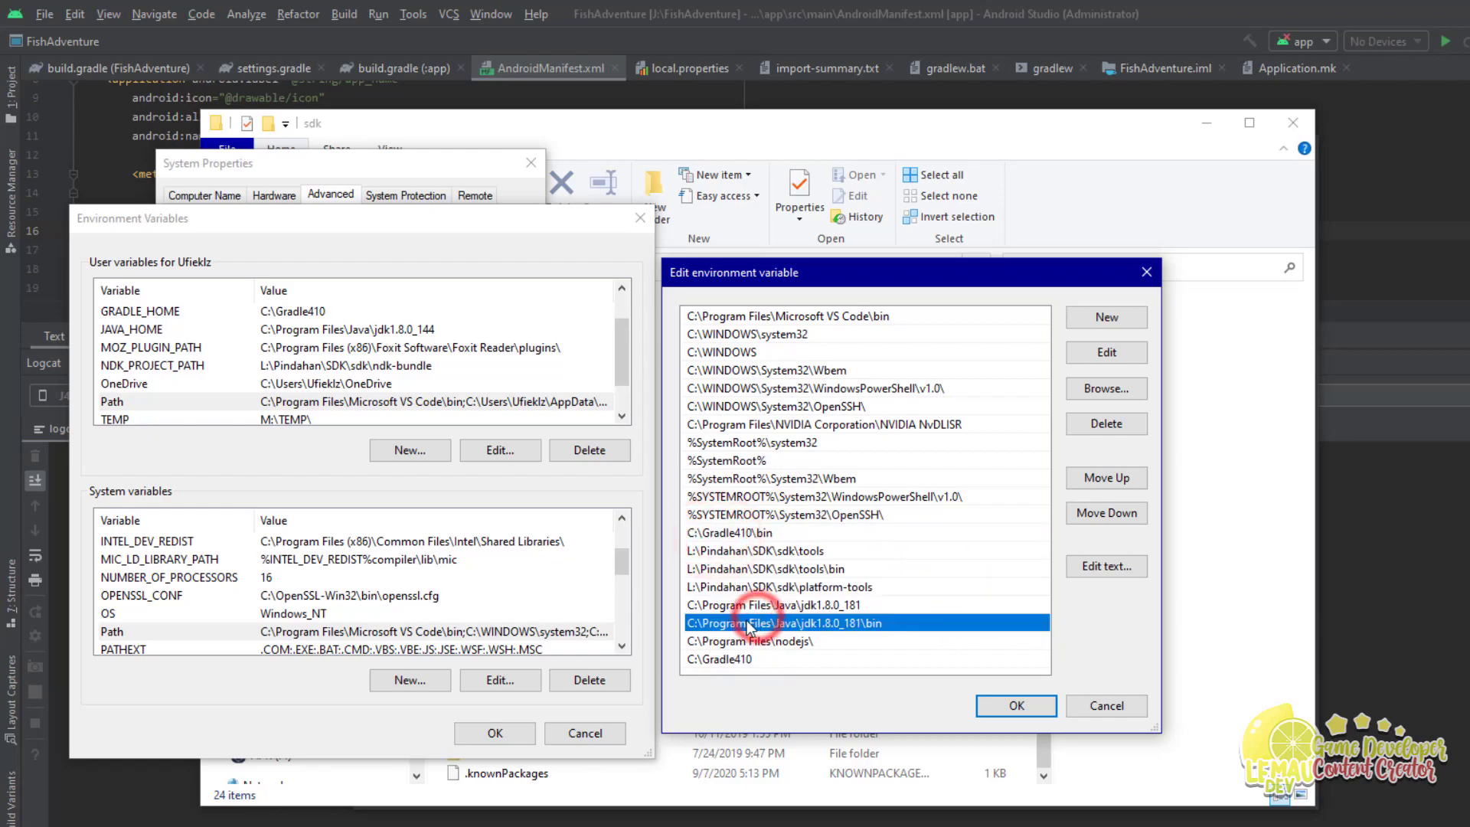
left_click(748, 661)
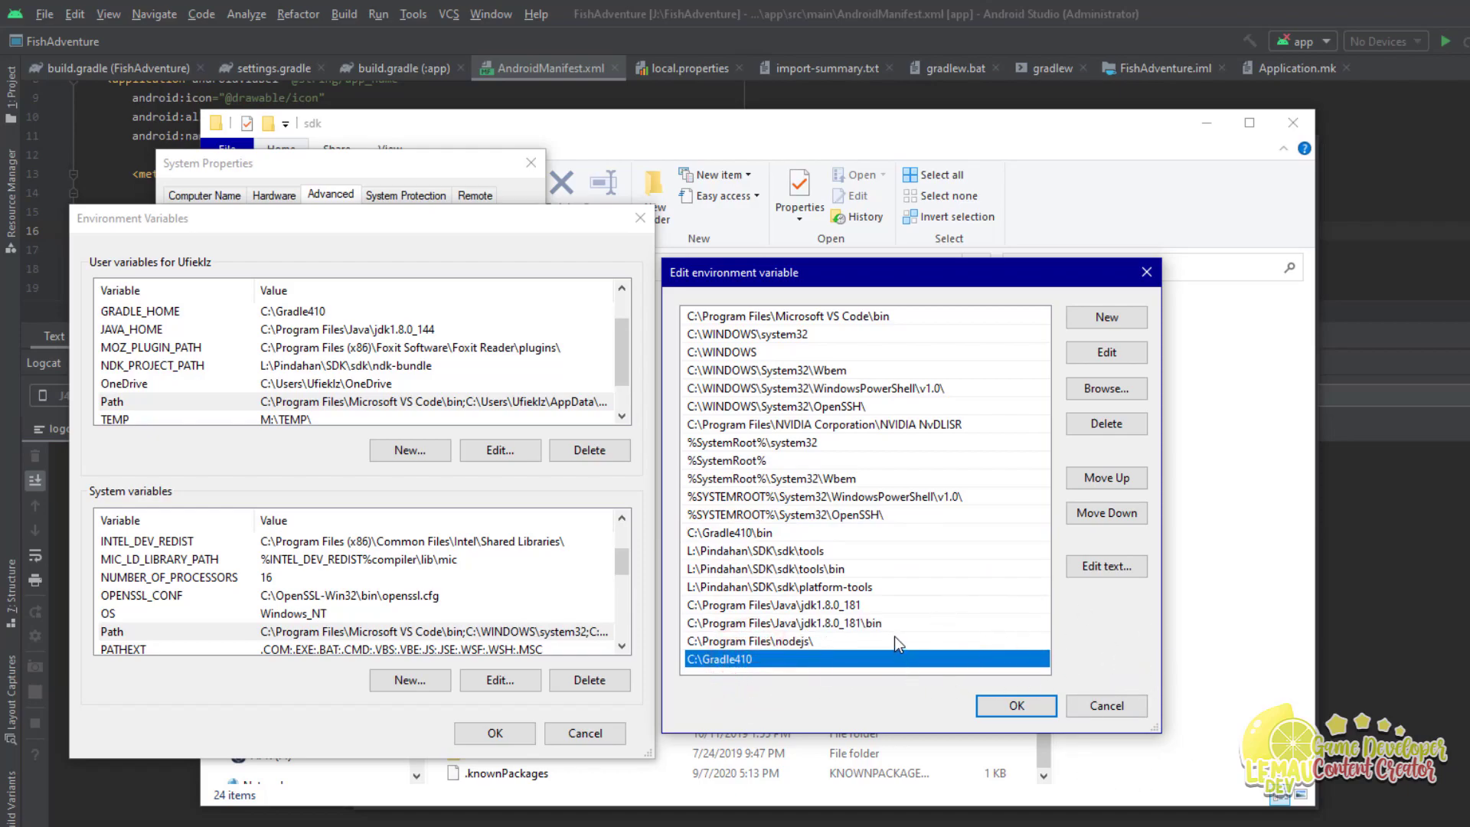
Step: Add a new L:\Pindahan\SDK\sdk entry to Path and confirm both dialogs with OK
left_click(1110, 327)
left_click(696, 663)
type("L:\\Pindahan\\SDK\\sdk")
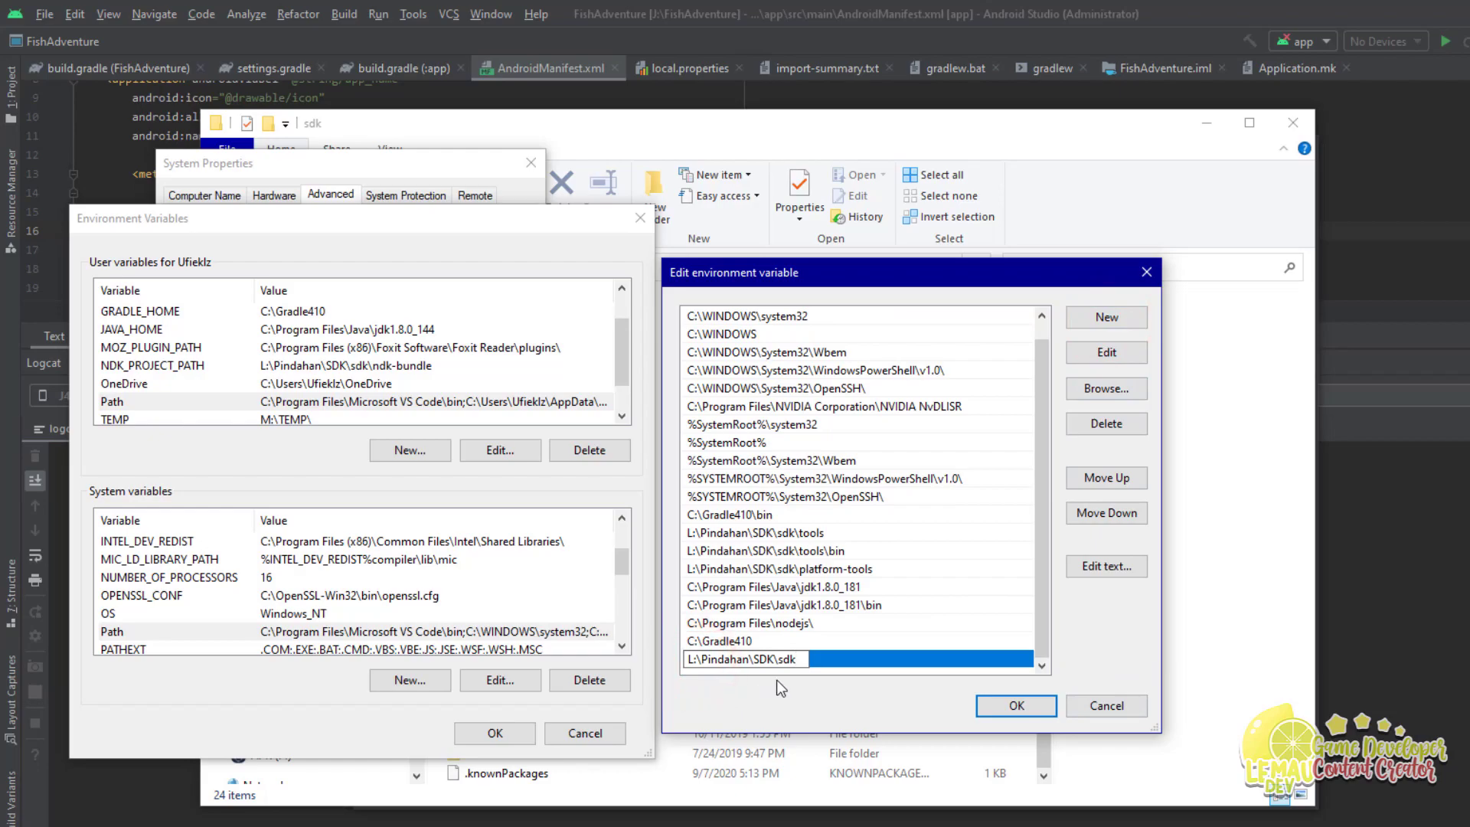
key("Return")
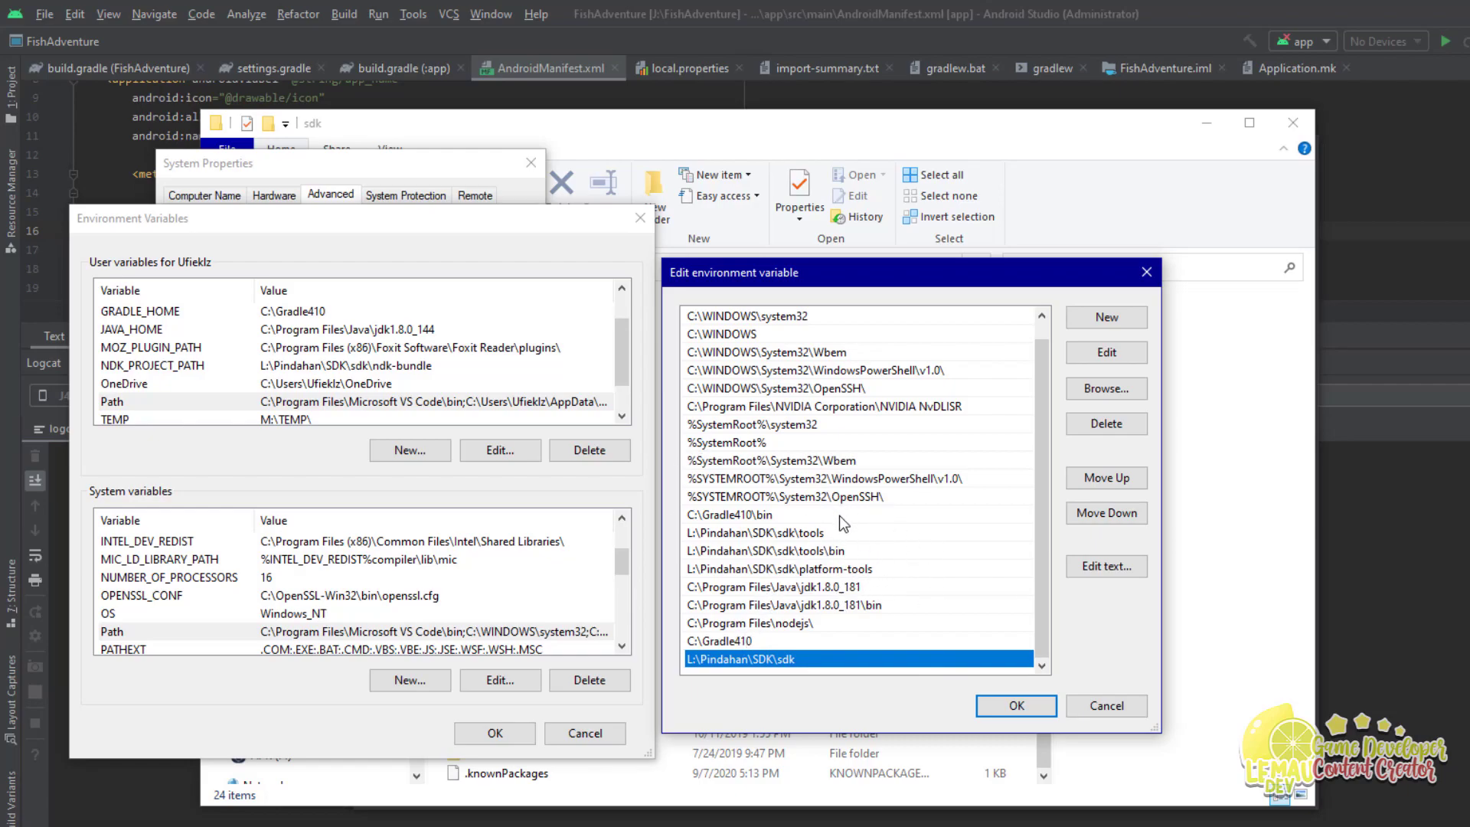
left_click(1017, 706)
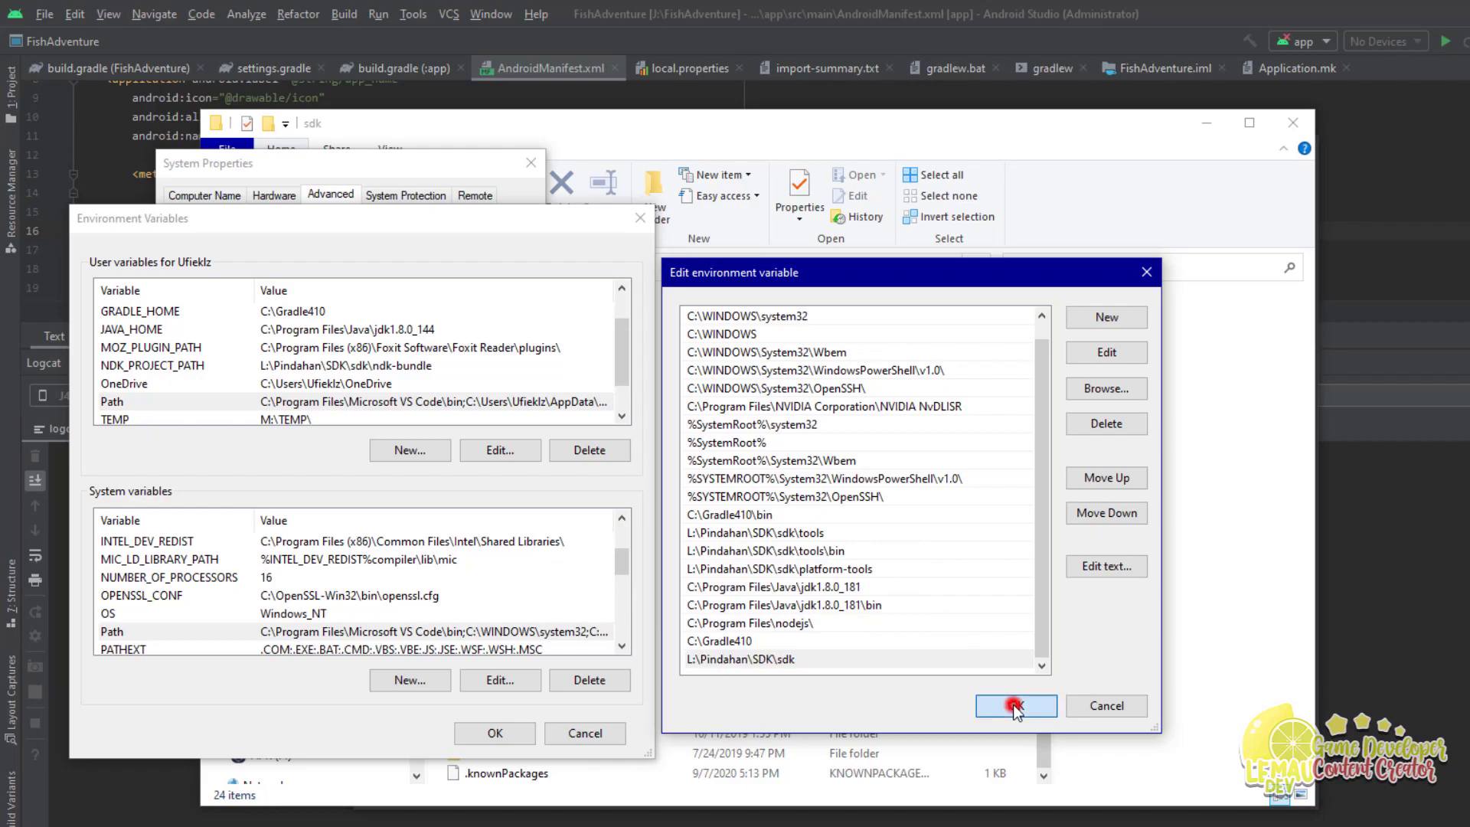
left_click(494, 731)
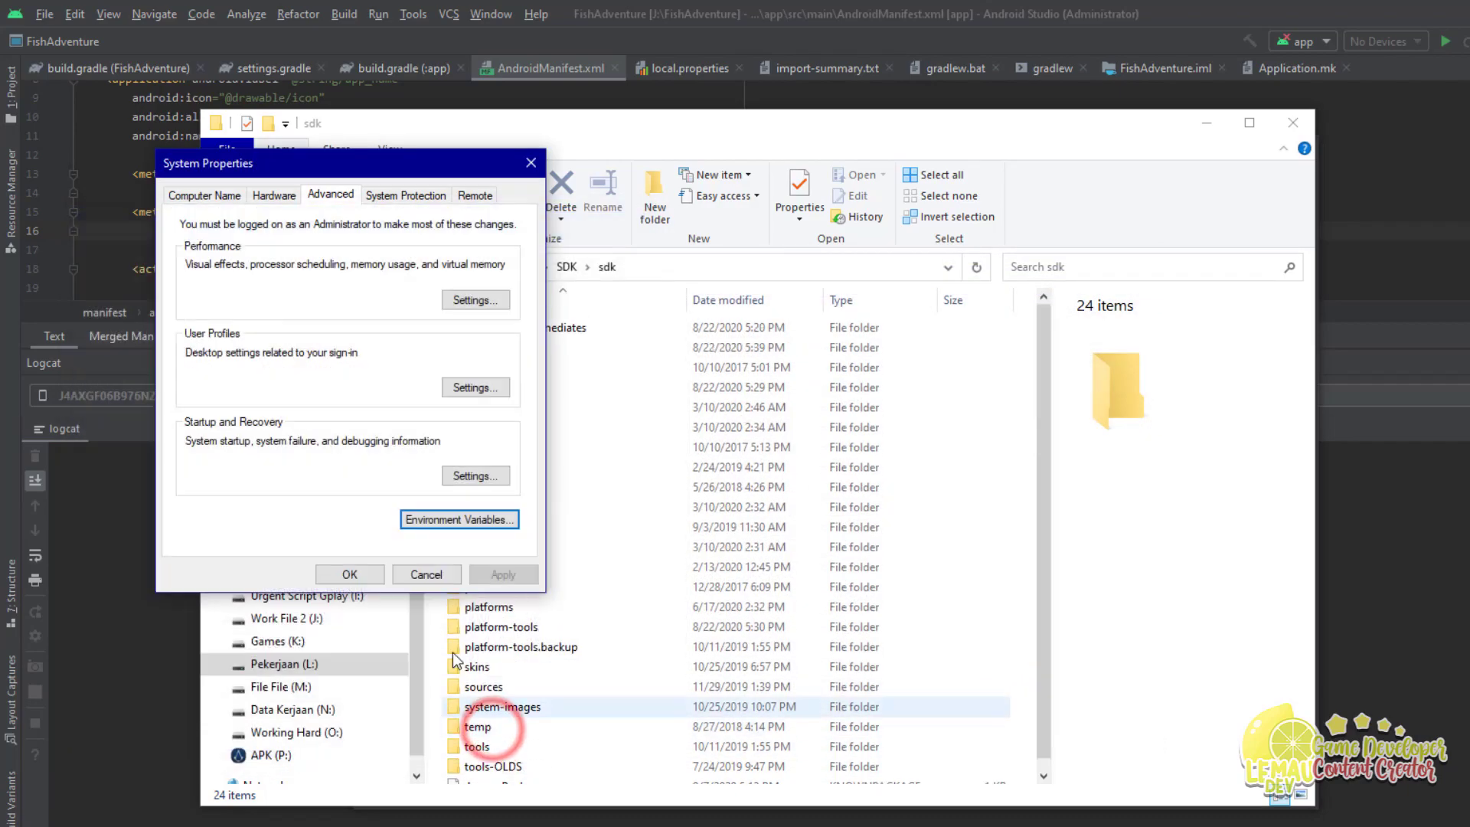
Step: Close System Properties and the old prompt, then relaunch Node.js command prompt as administrator
left_click(351, 573)
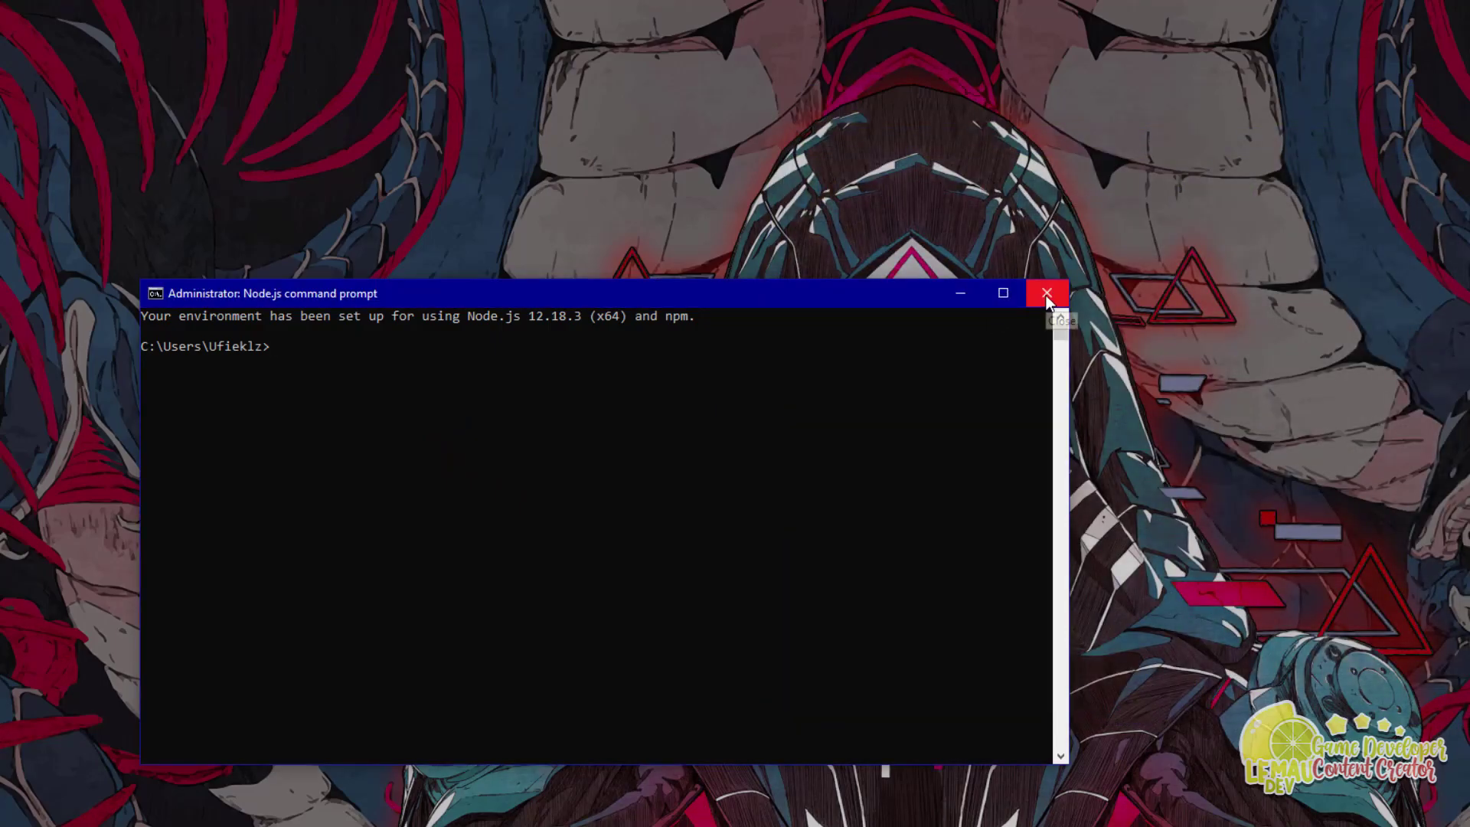
left_click(1046, 294)
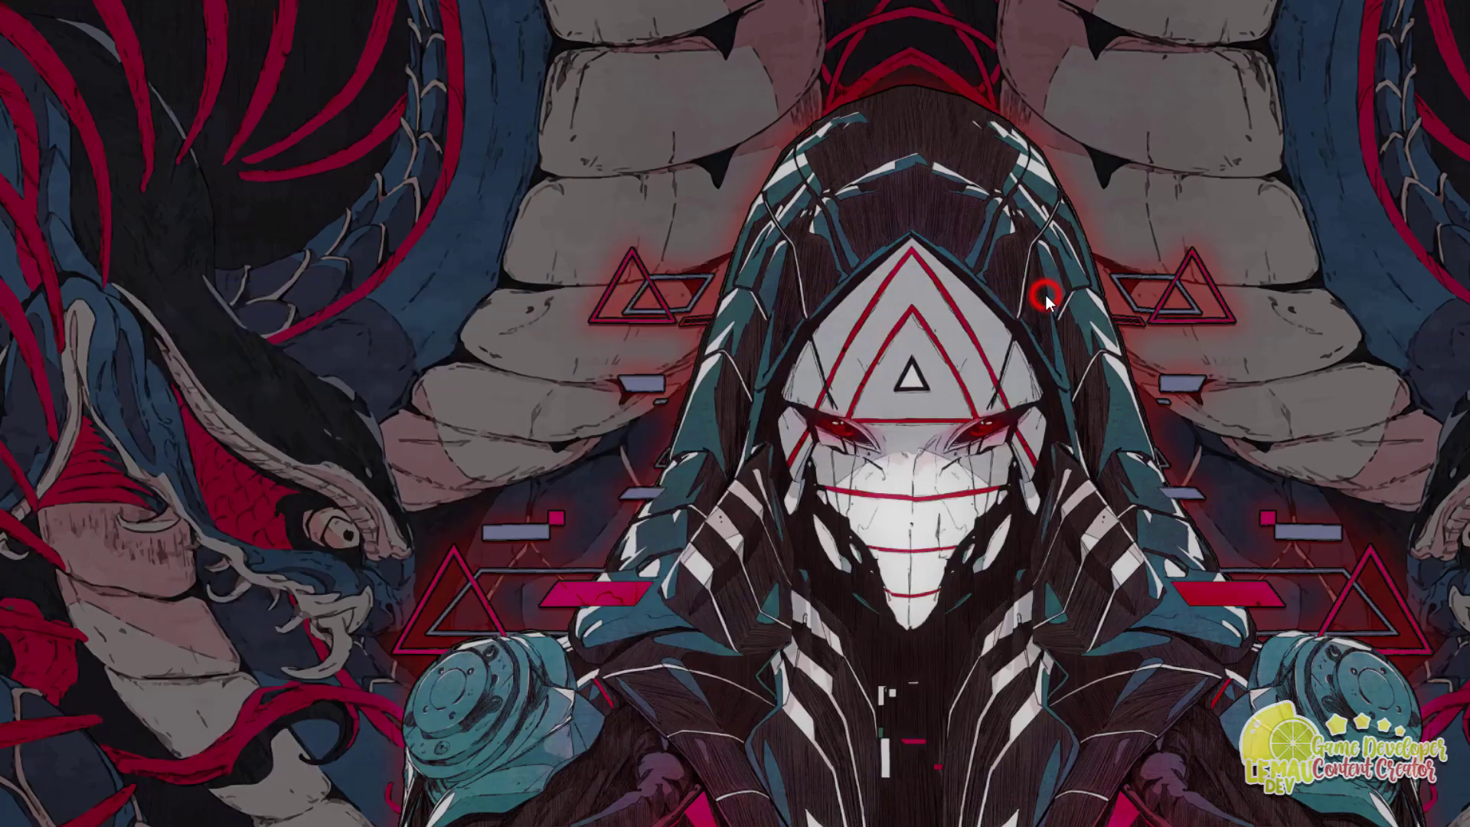
key("super")
key("super")
key("super")
type("node")
key("ctrl+shift+Return")
left_click_drag(519, 73, 954, 230)
scroll(765, 352, "down", 1)
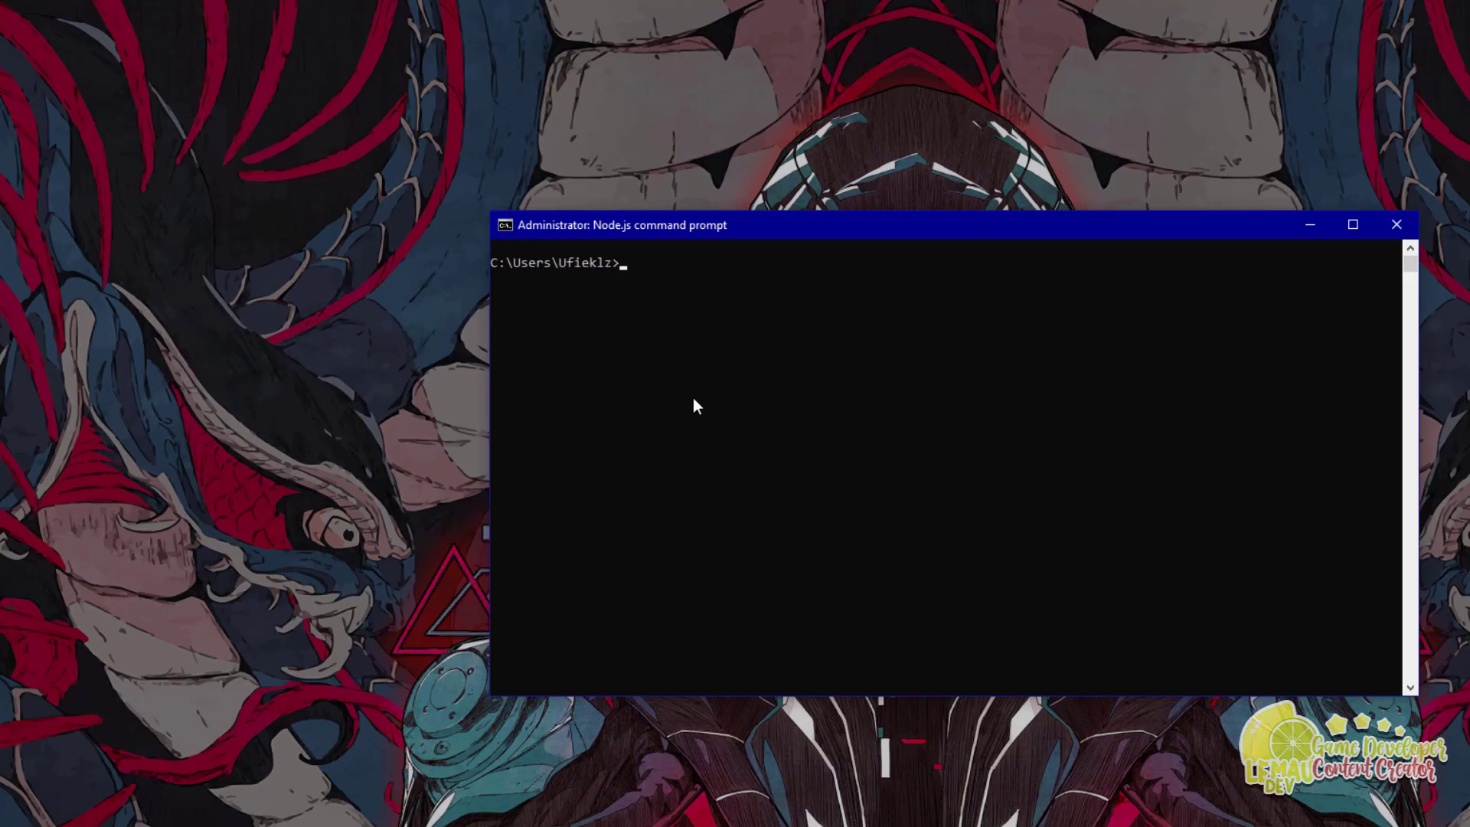
Step: Run java -version, confirming Java 1.8.0_181 is available
type("java -version")
key("Return")
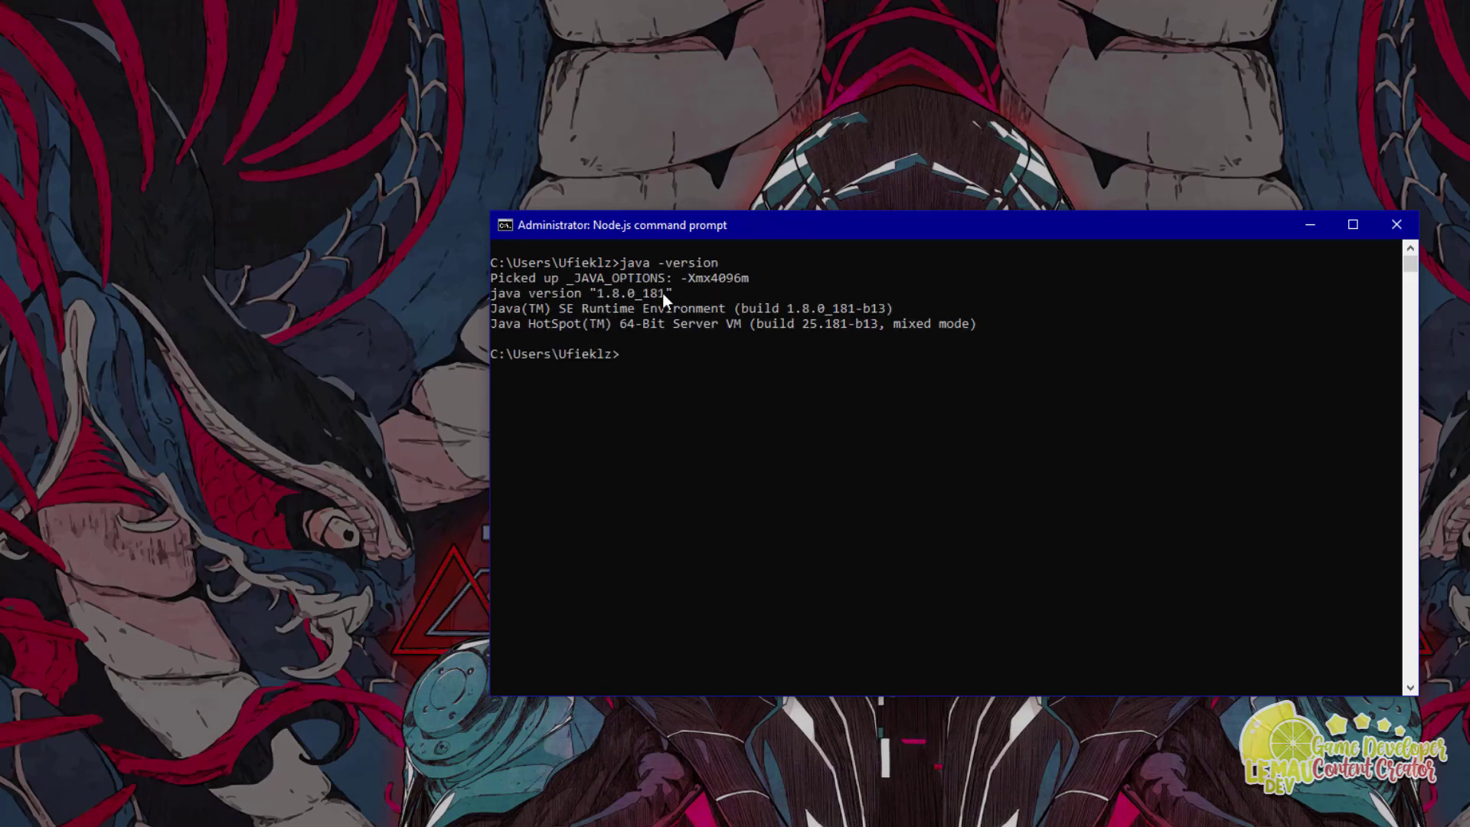
left_click_drag(622, 262, 734, 264)
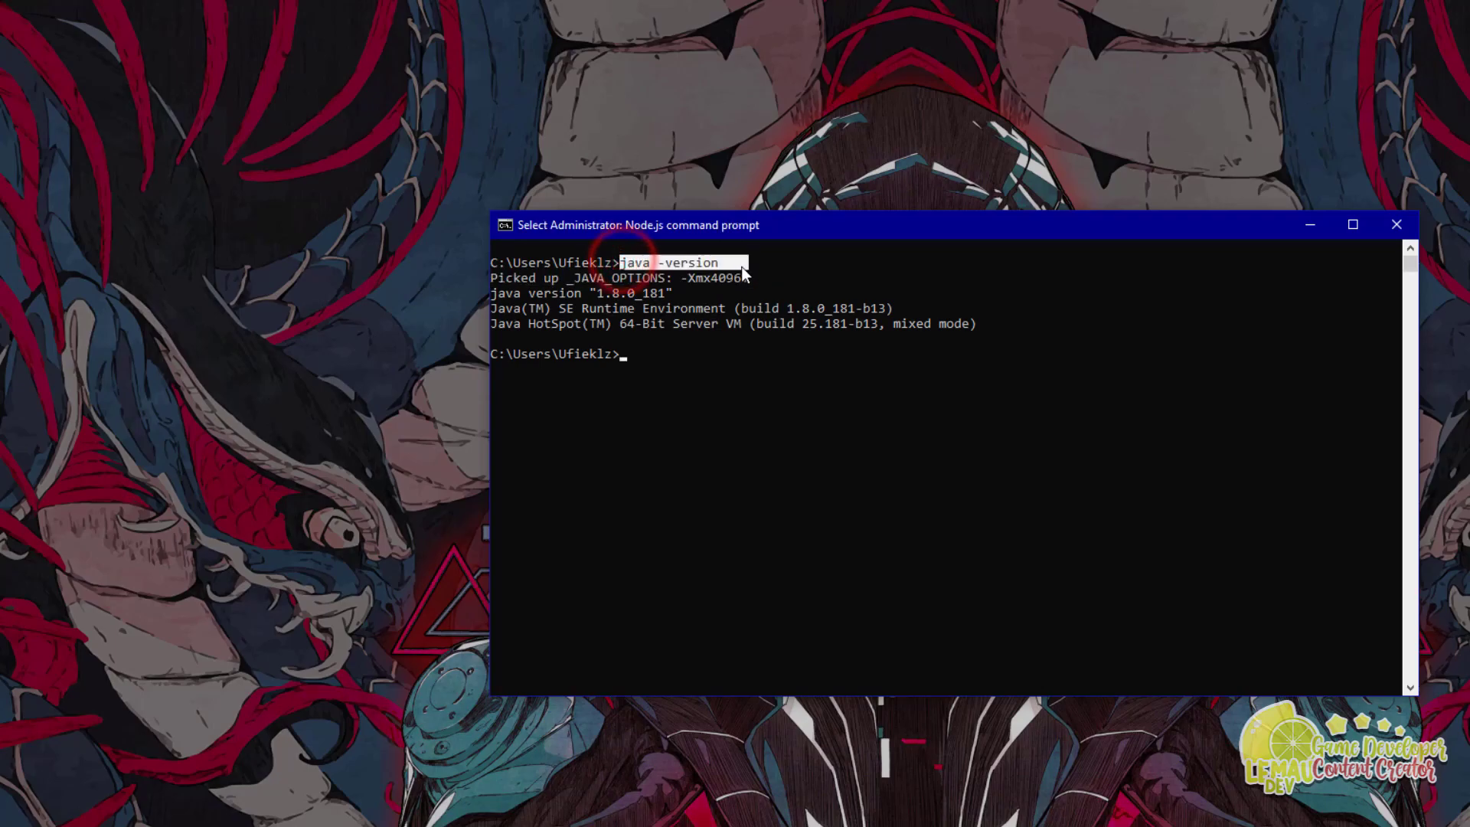
left_click(661, 329)
left_click(642, 356)
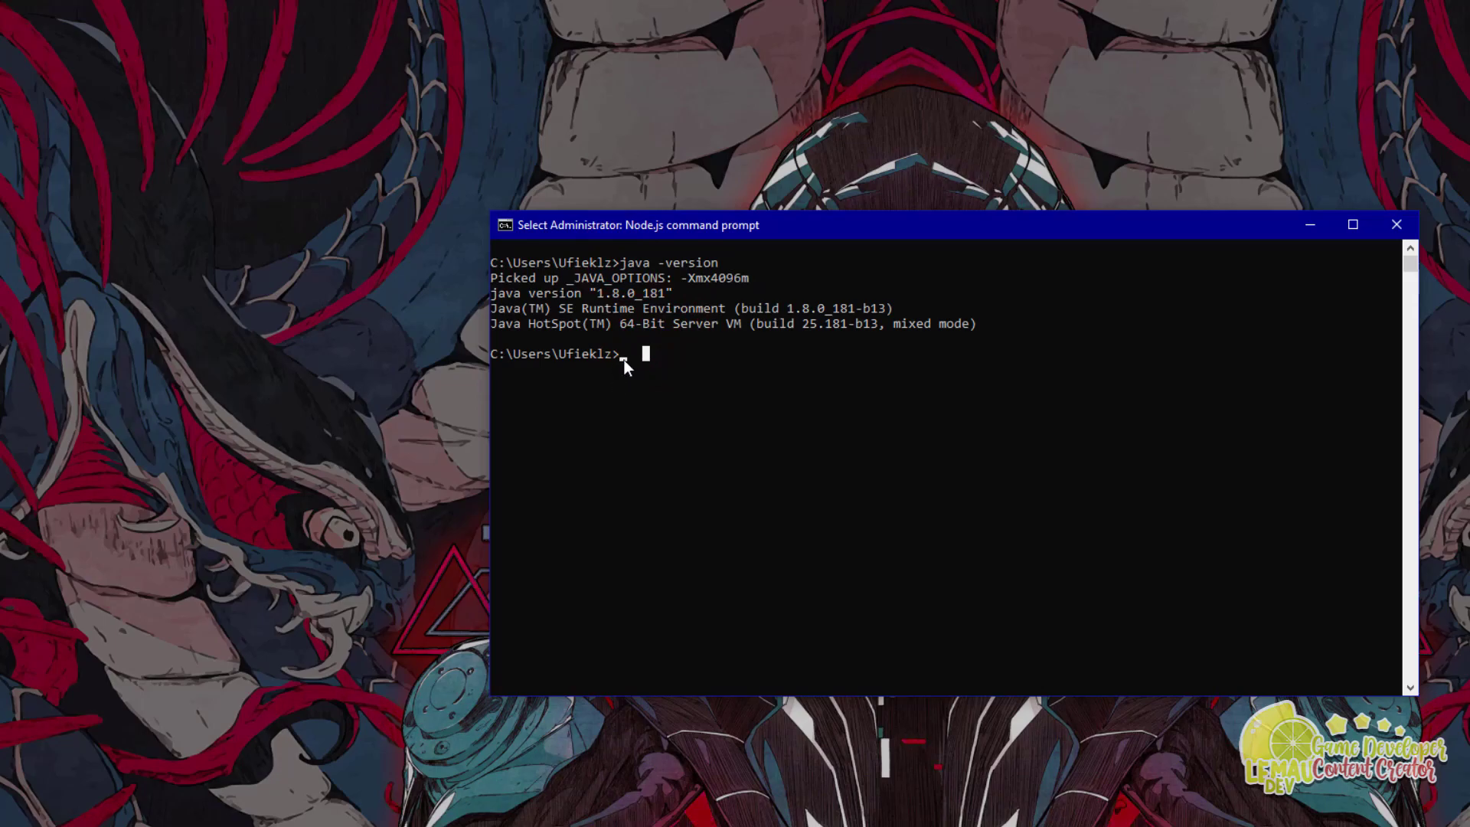
Step: Run gradle -v and highlight the reported Gradle 4.10 version
type("gradle -v")
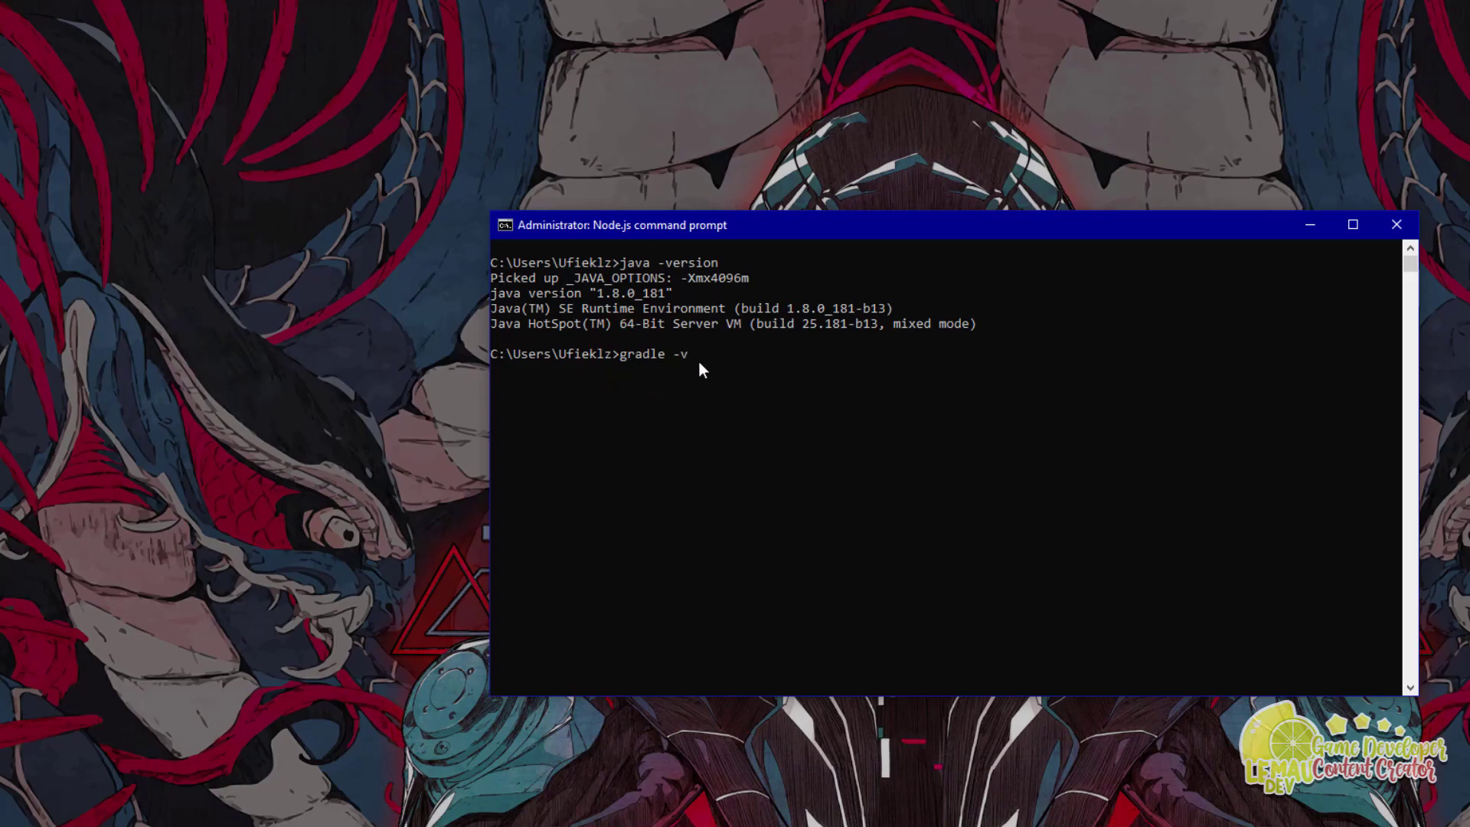
key("Return")
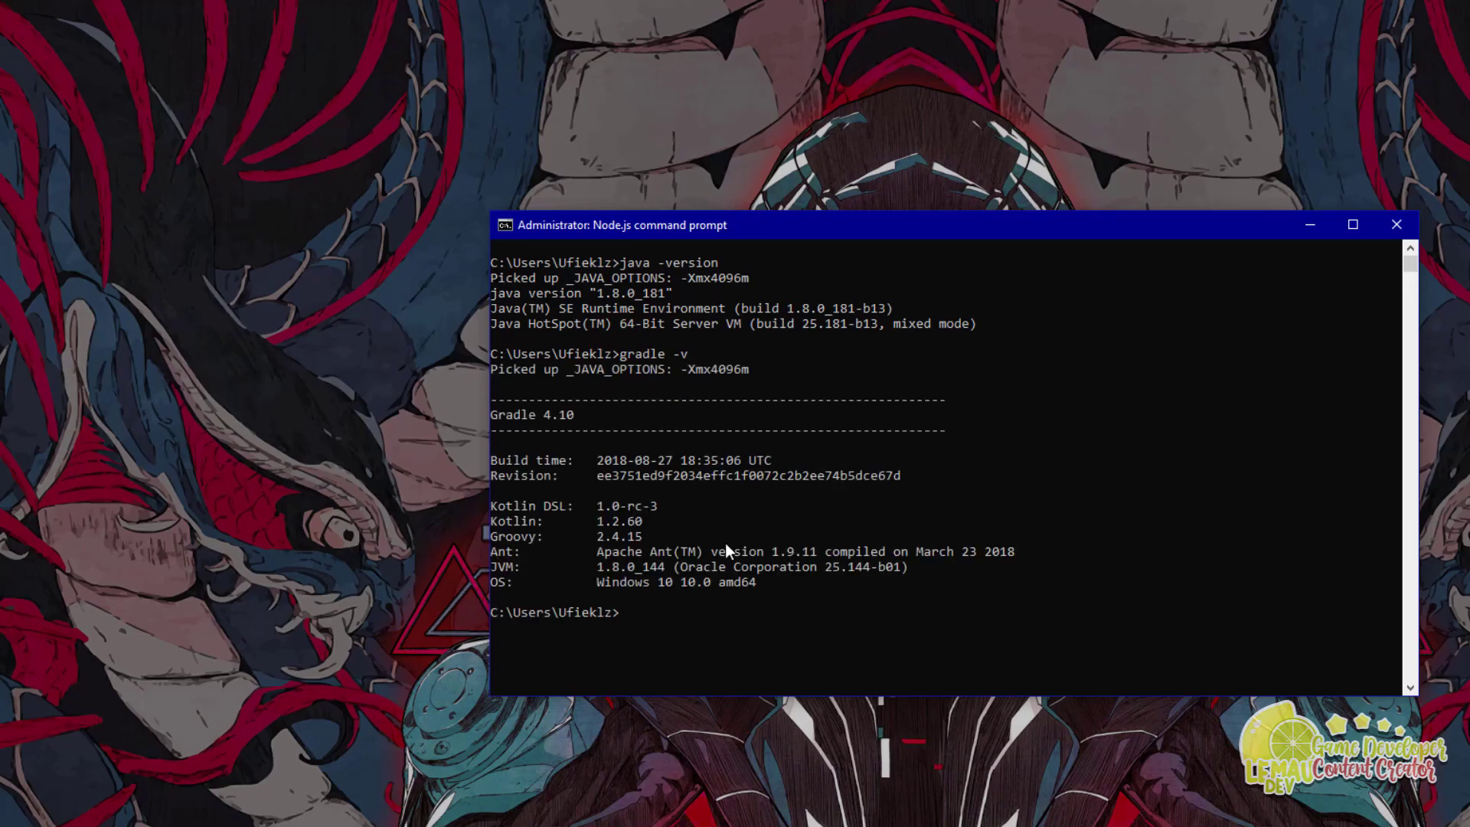
left_click_drag(581, 419, 507, 416)
left_click(631, 464)
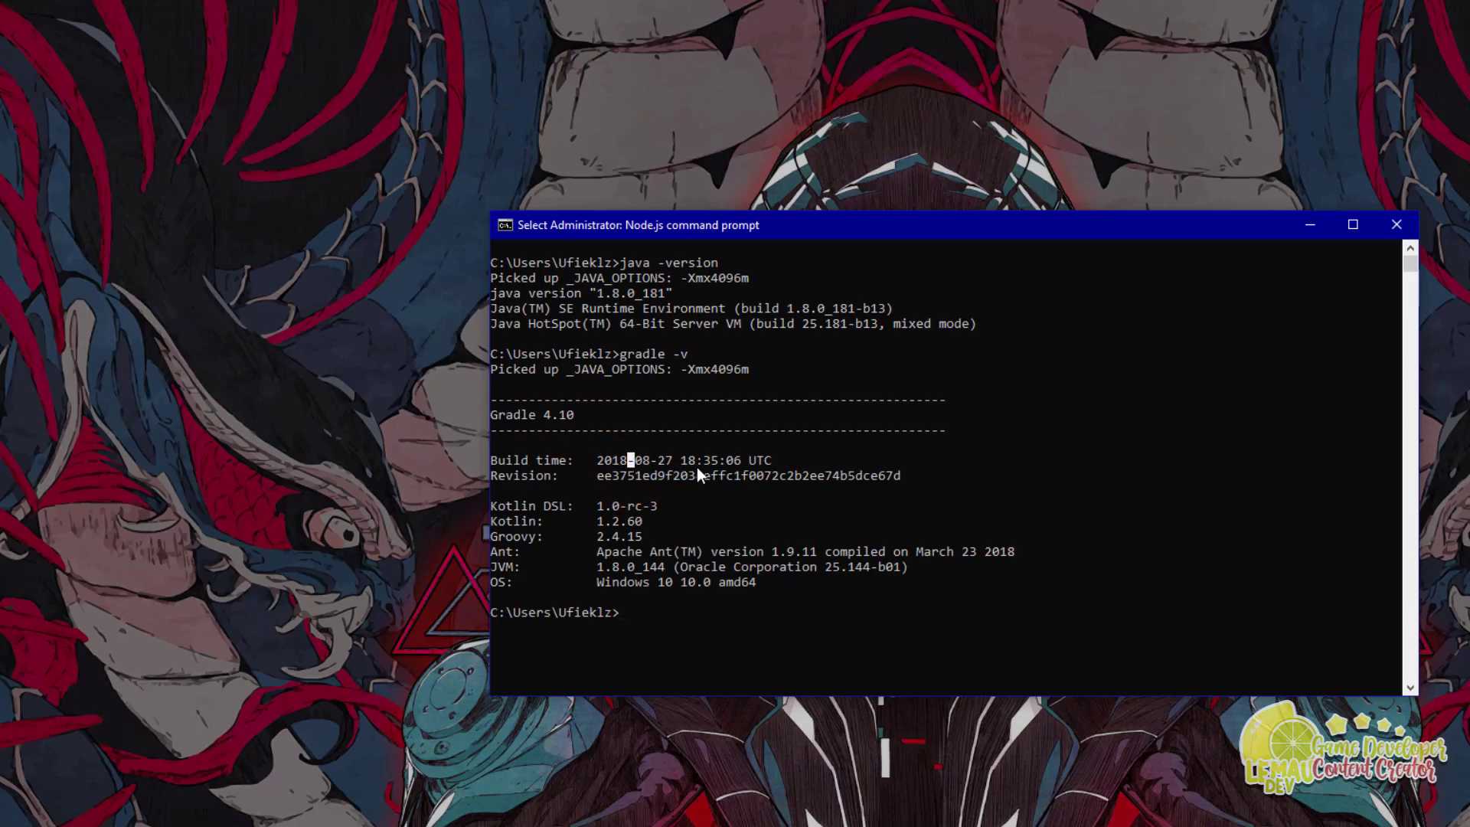
left_click(645, 613)
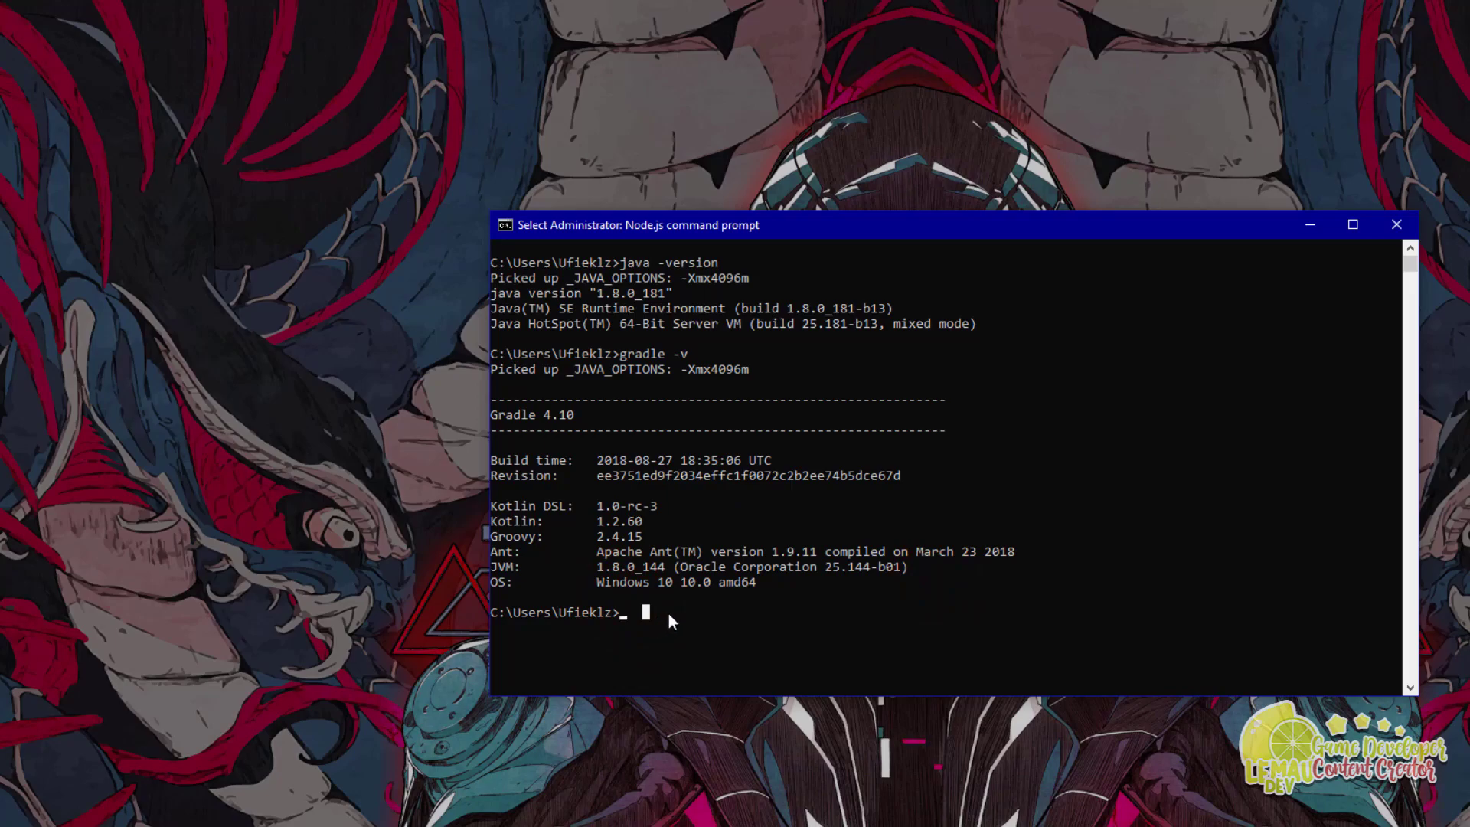
Step: Run android, scroll through its deprecation notice and command list, then clear the console with cls
type("android")
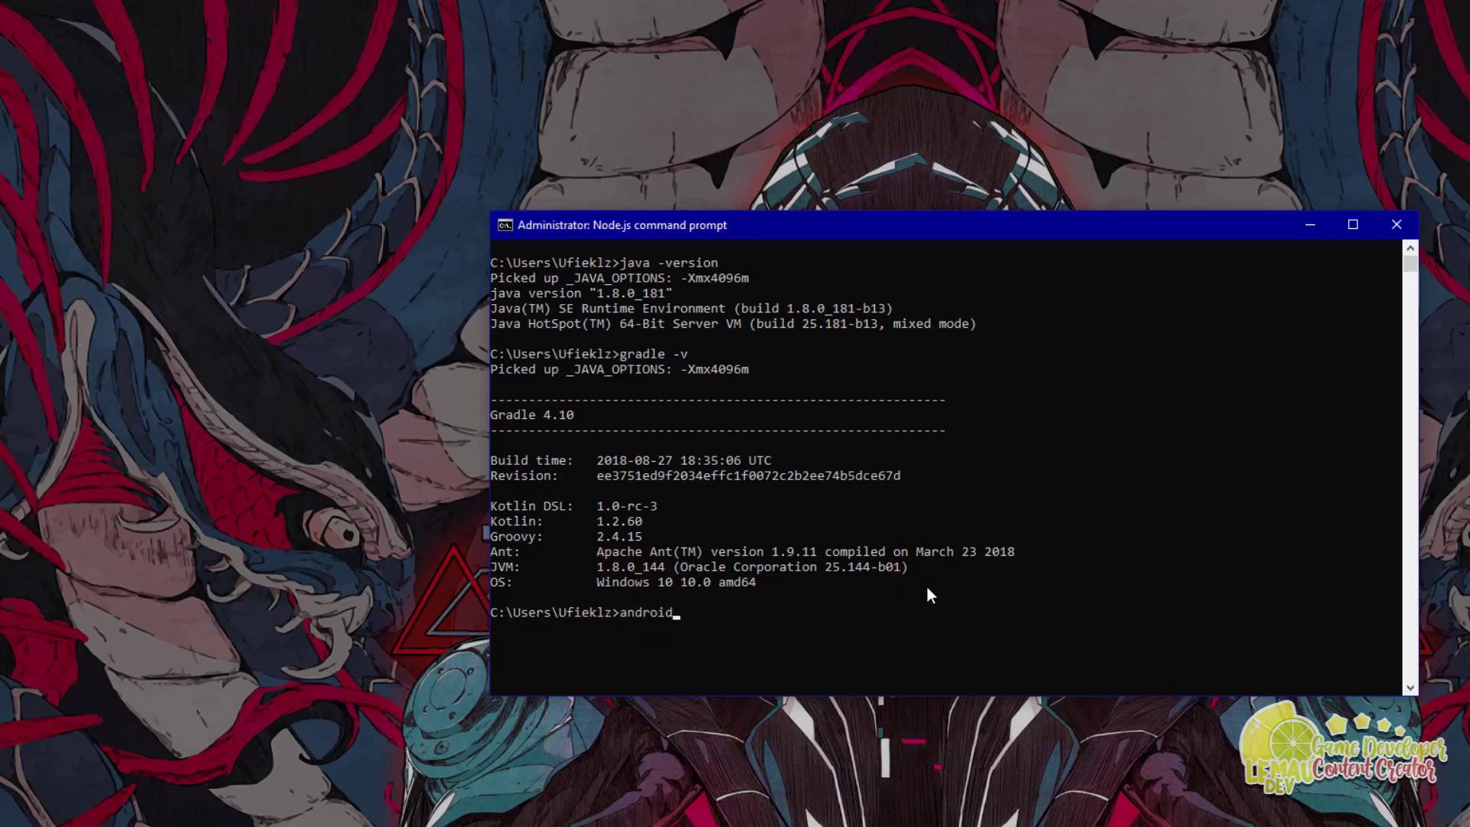
key("Return")
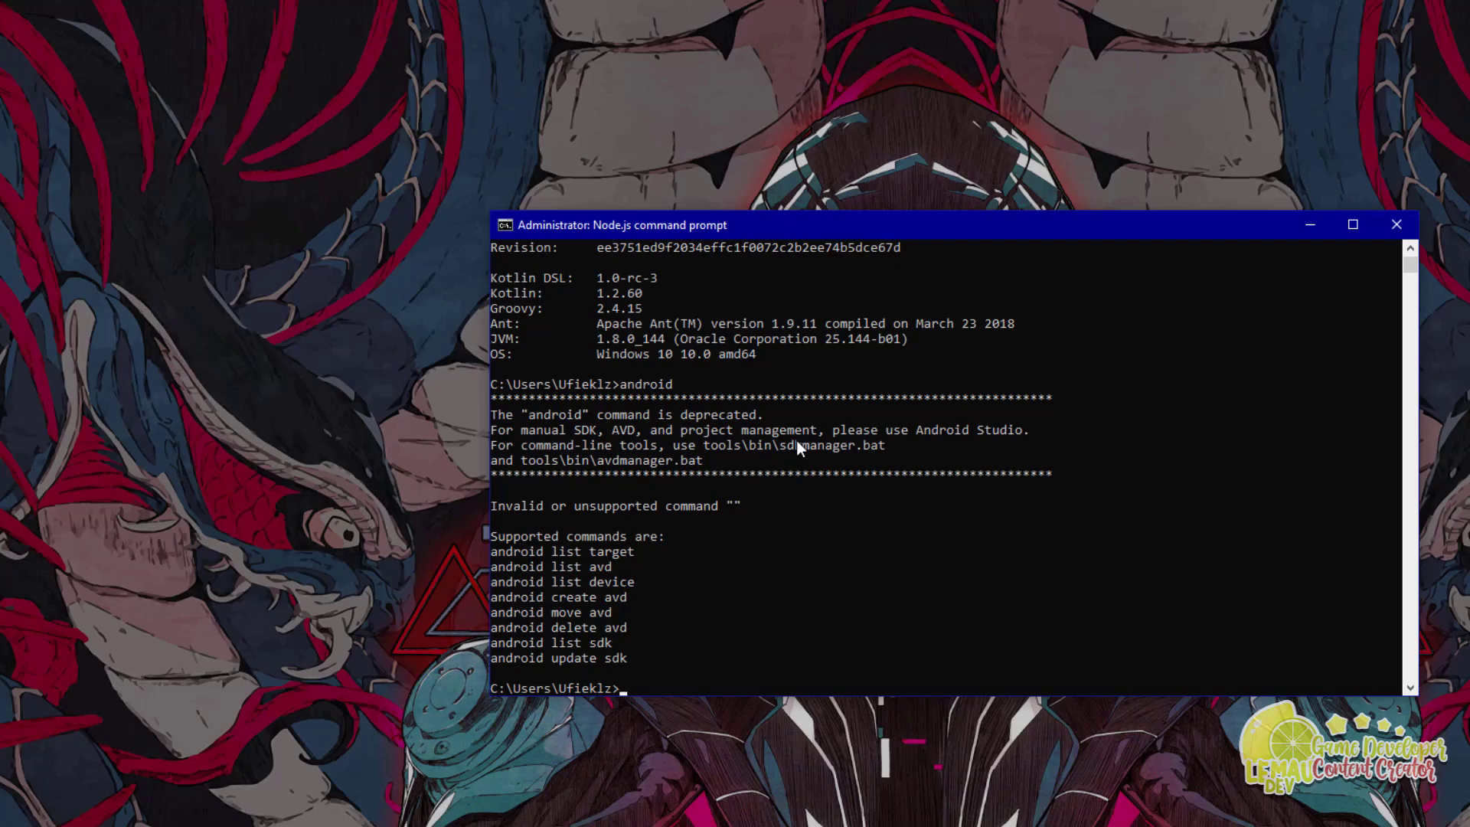
scroll(796, 441, "up", 5)
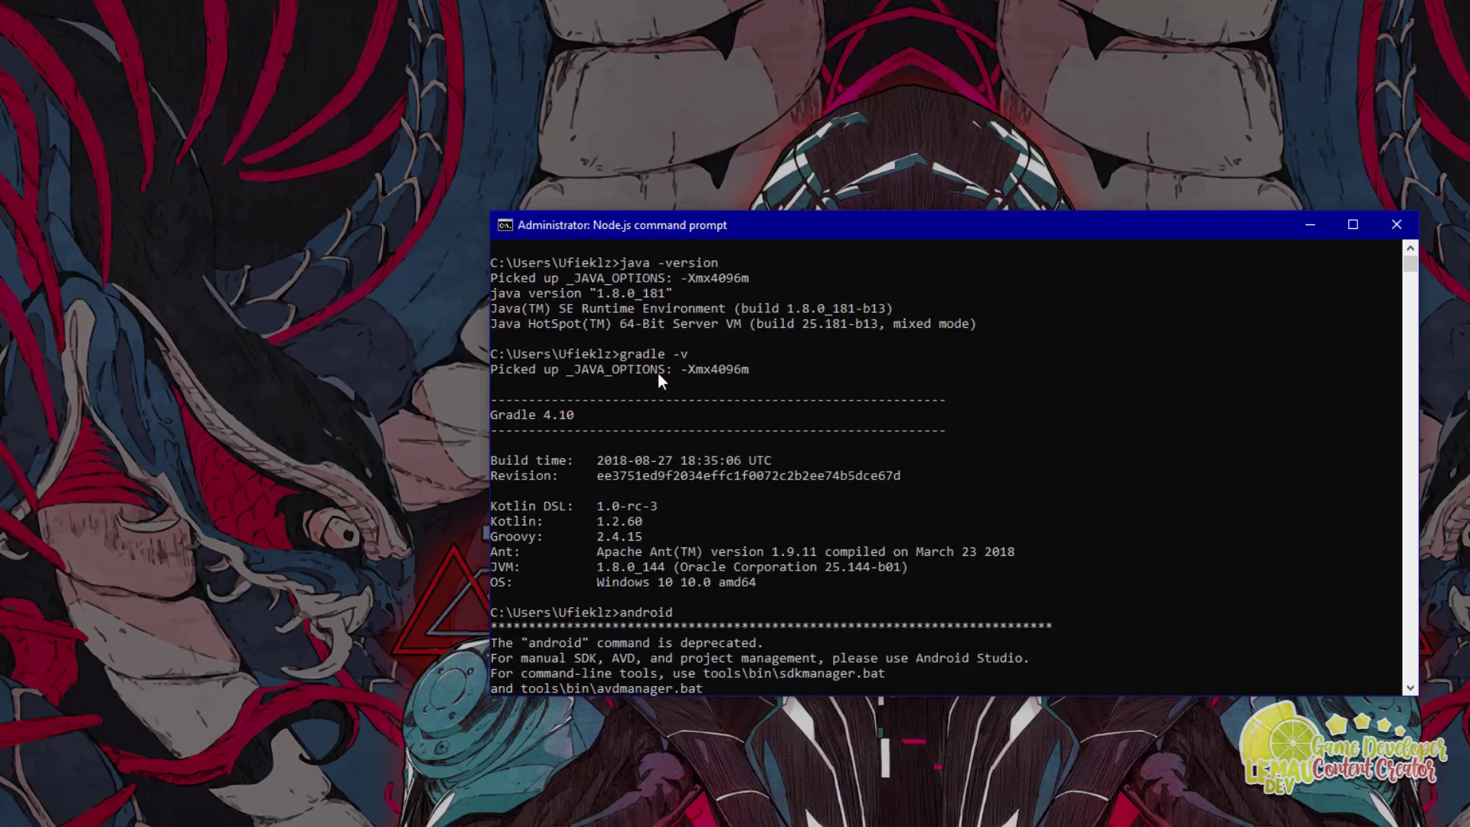
scroll(683, 357, "down", 3)
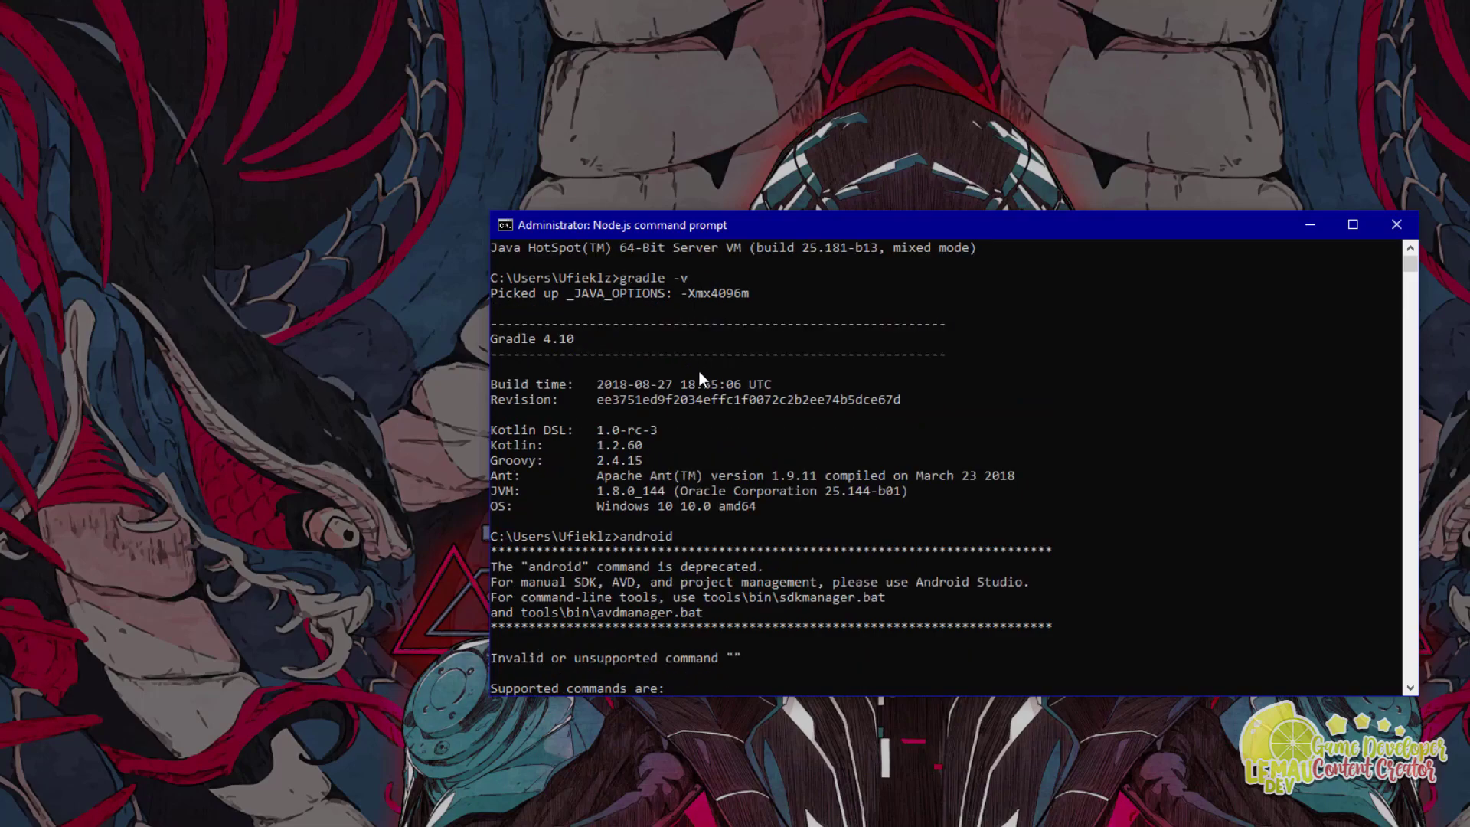
scroll(712, 389, "down", 3)
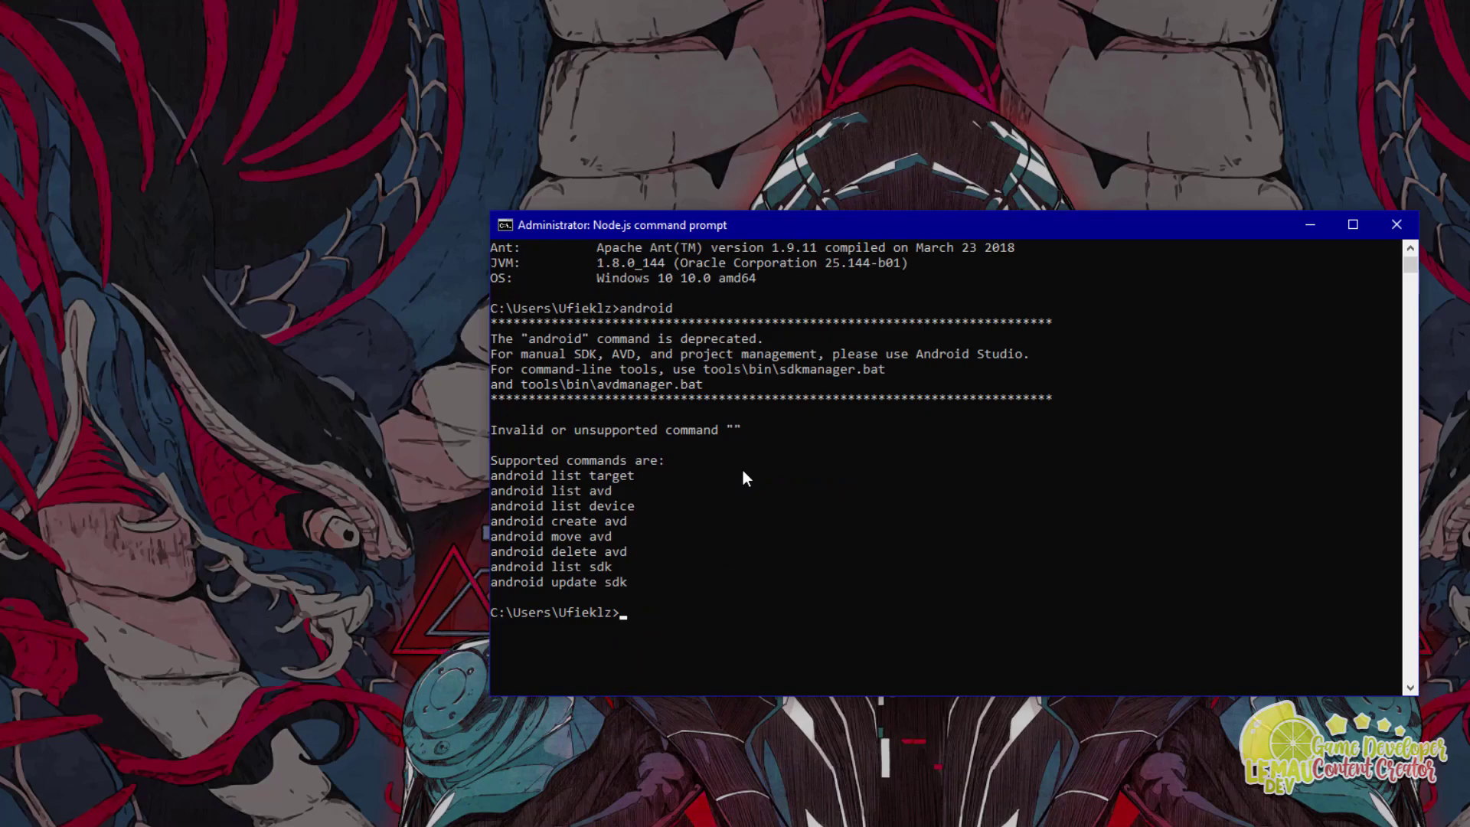
type("cls")
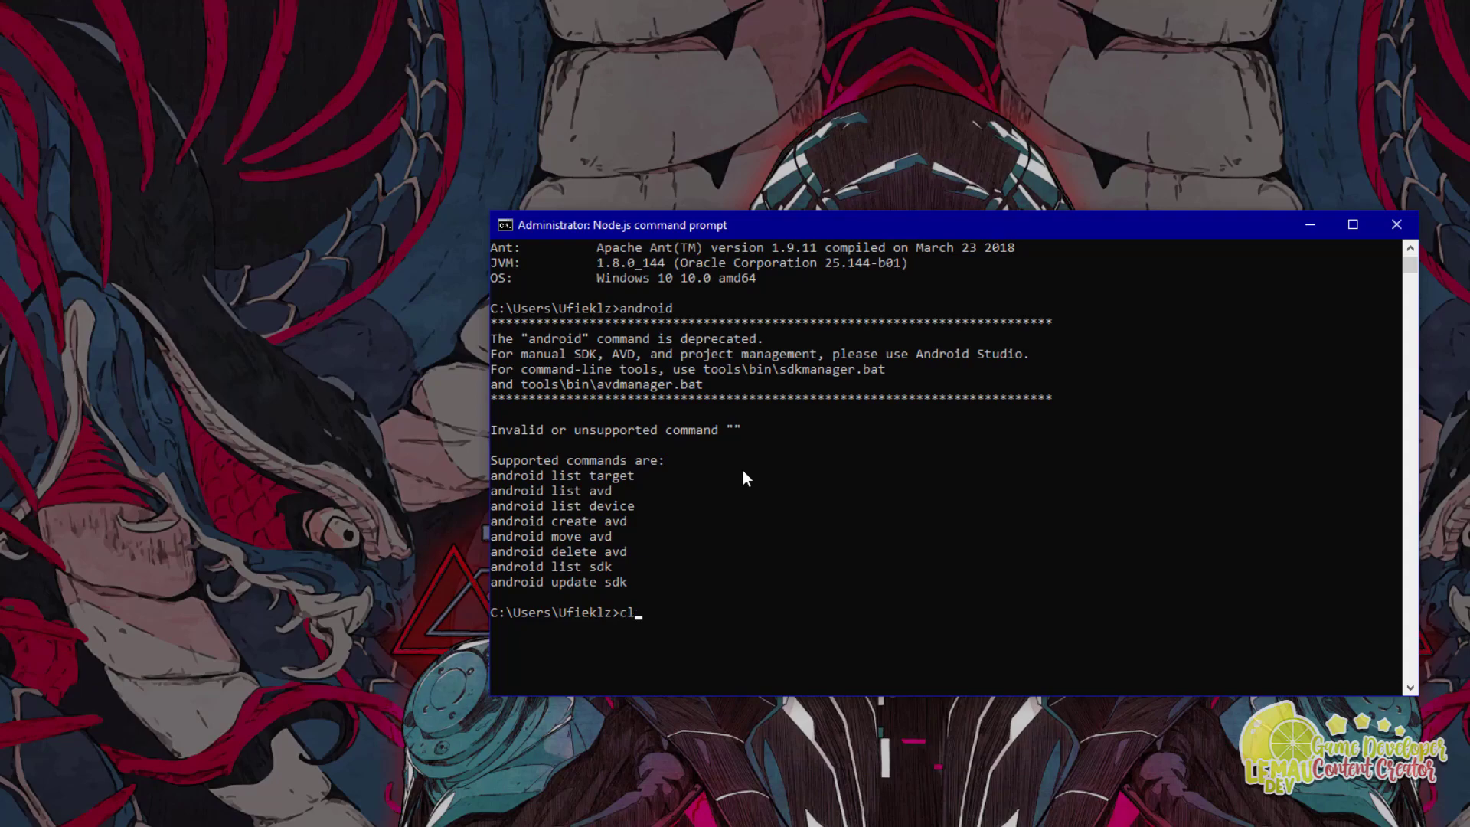
key("Return")
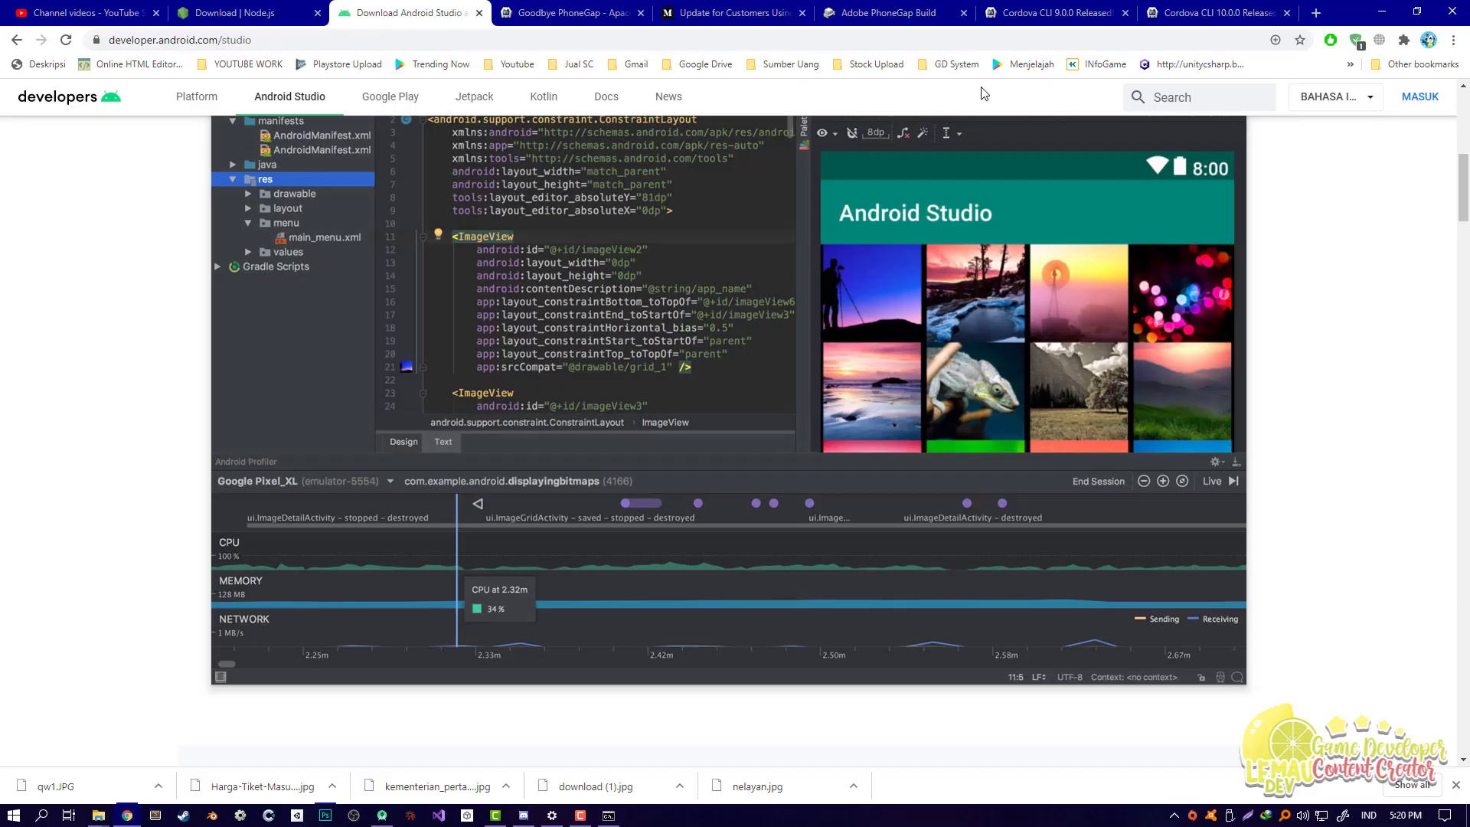
left_click(1013, 17)
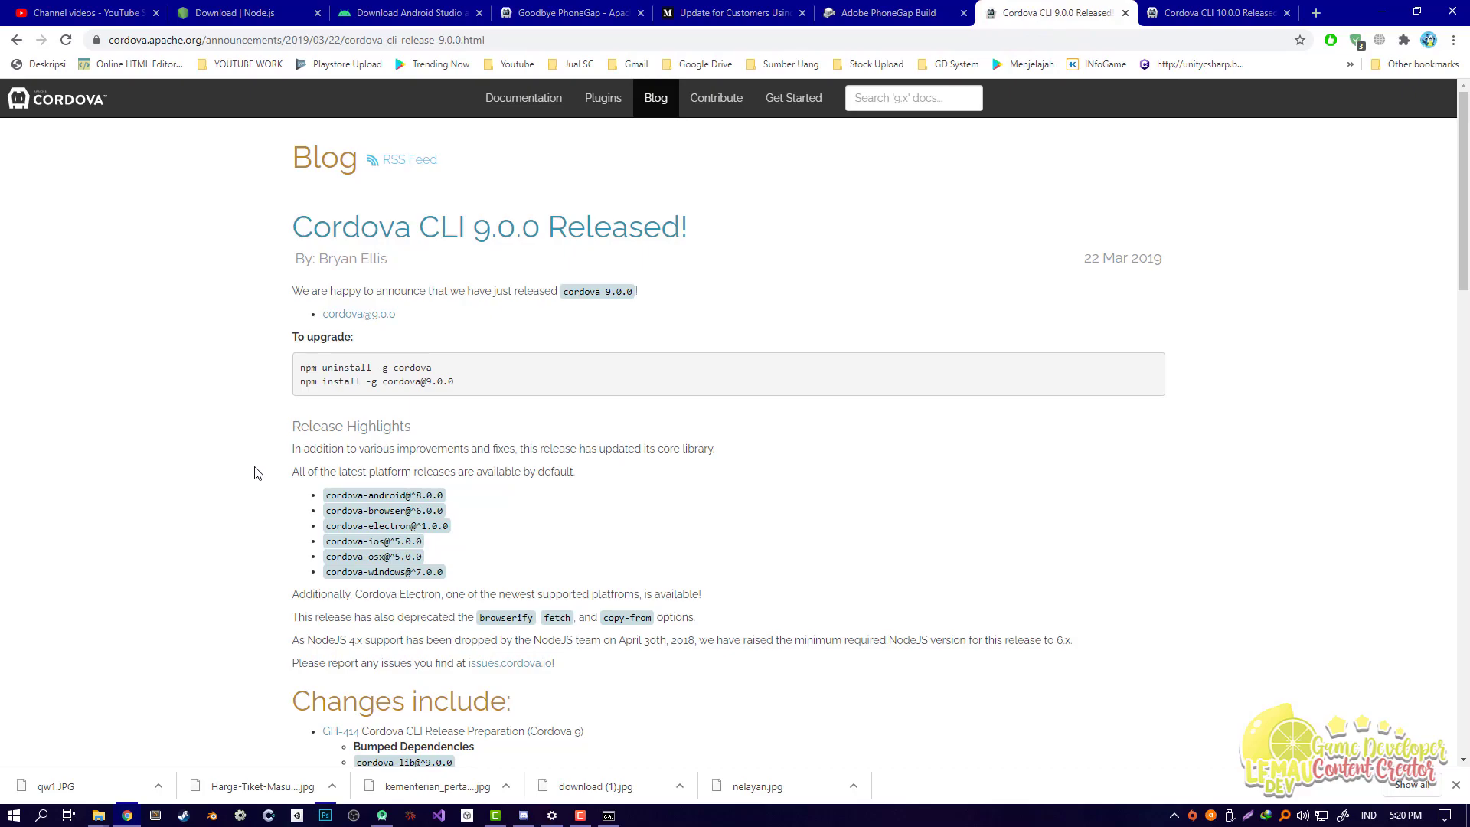
left_click_drag(293, 228, 687, 223)
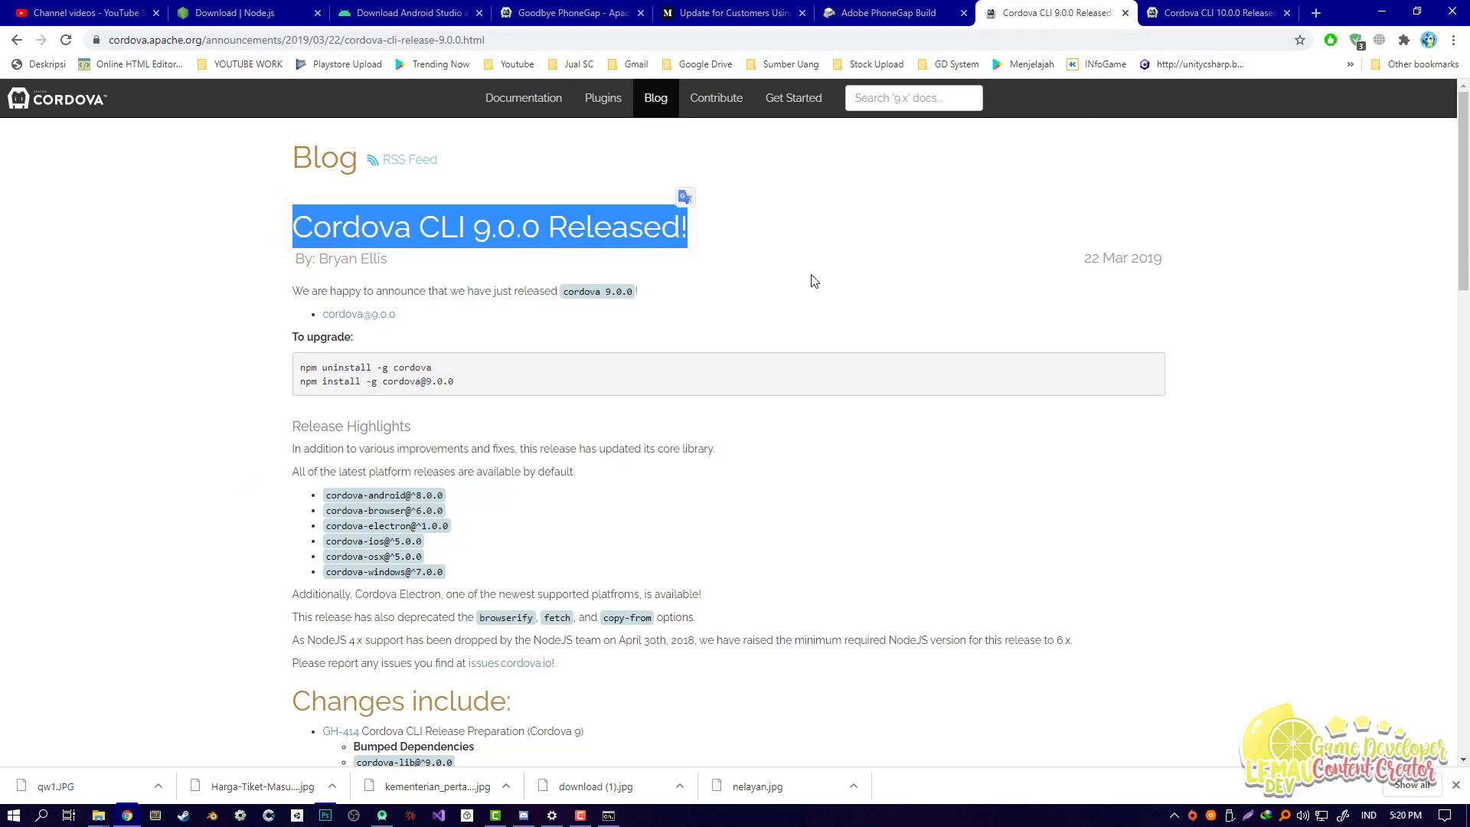
left_click(1179, 9)
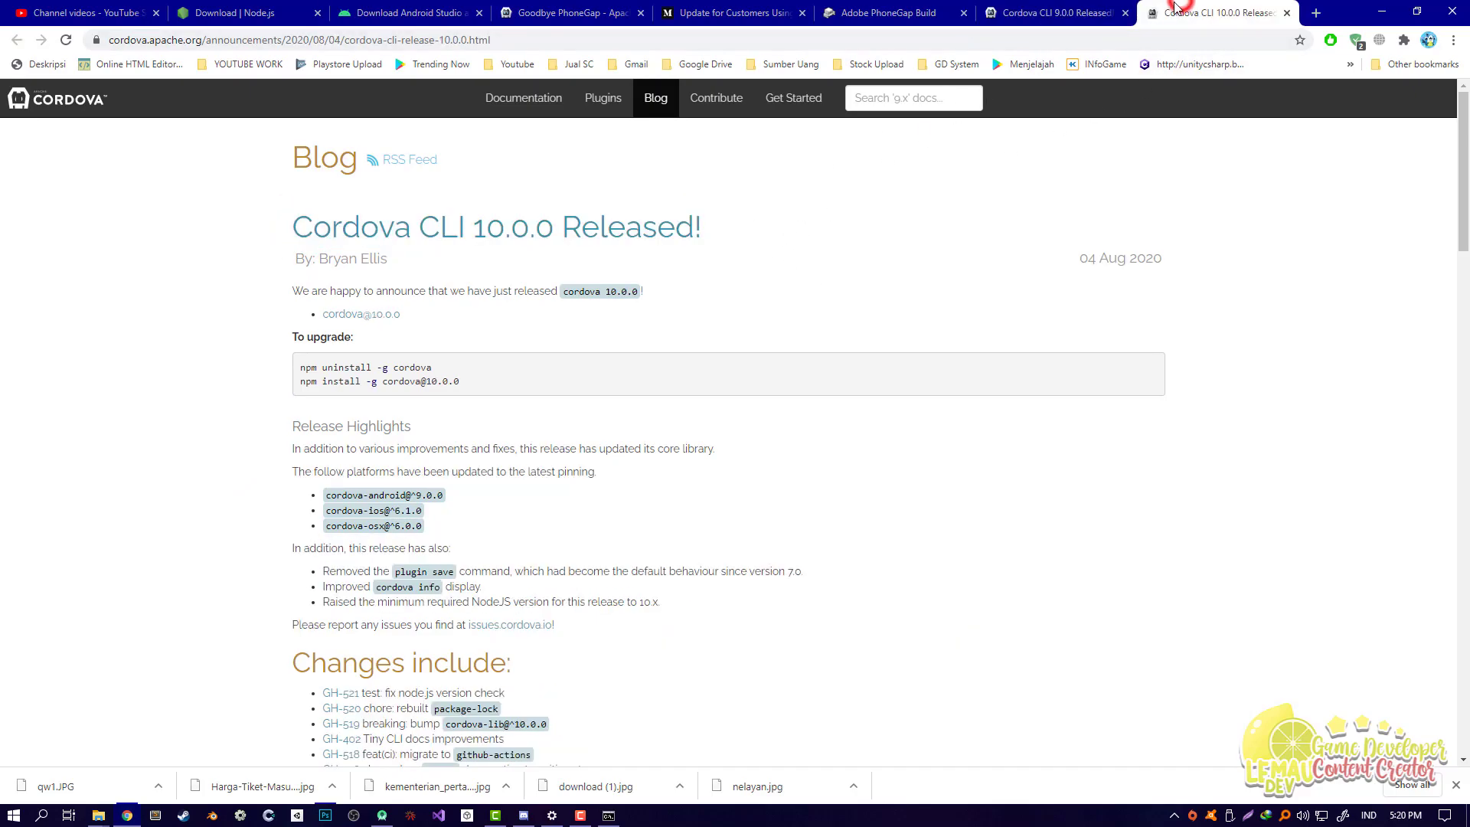
left_click_drag(294, 227, 515, 223)
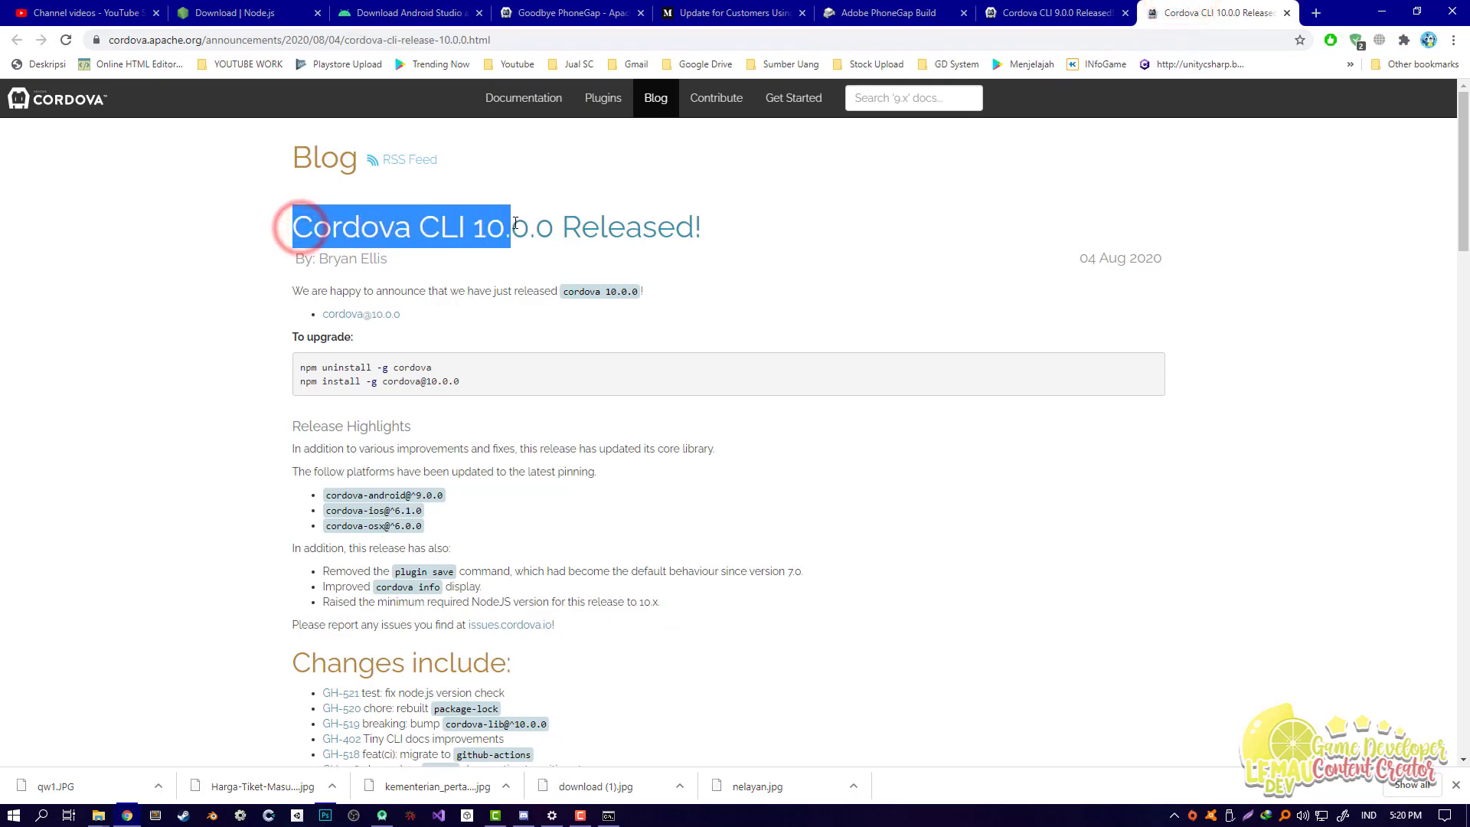
left_click_drag(469, 381, 304, 398)
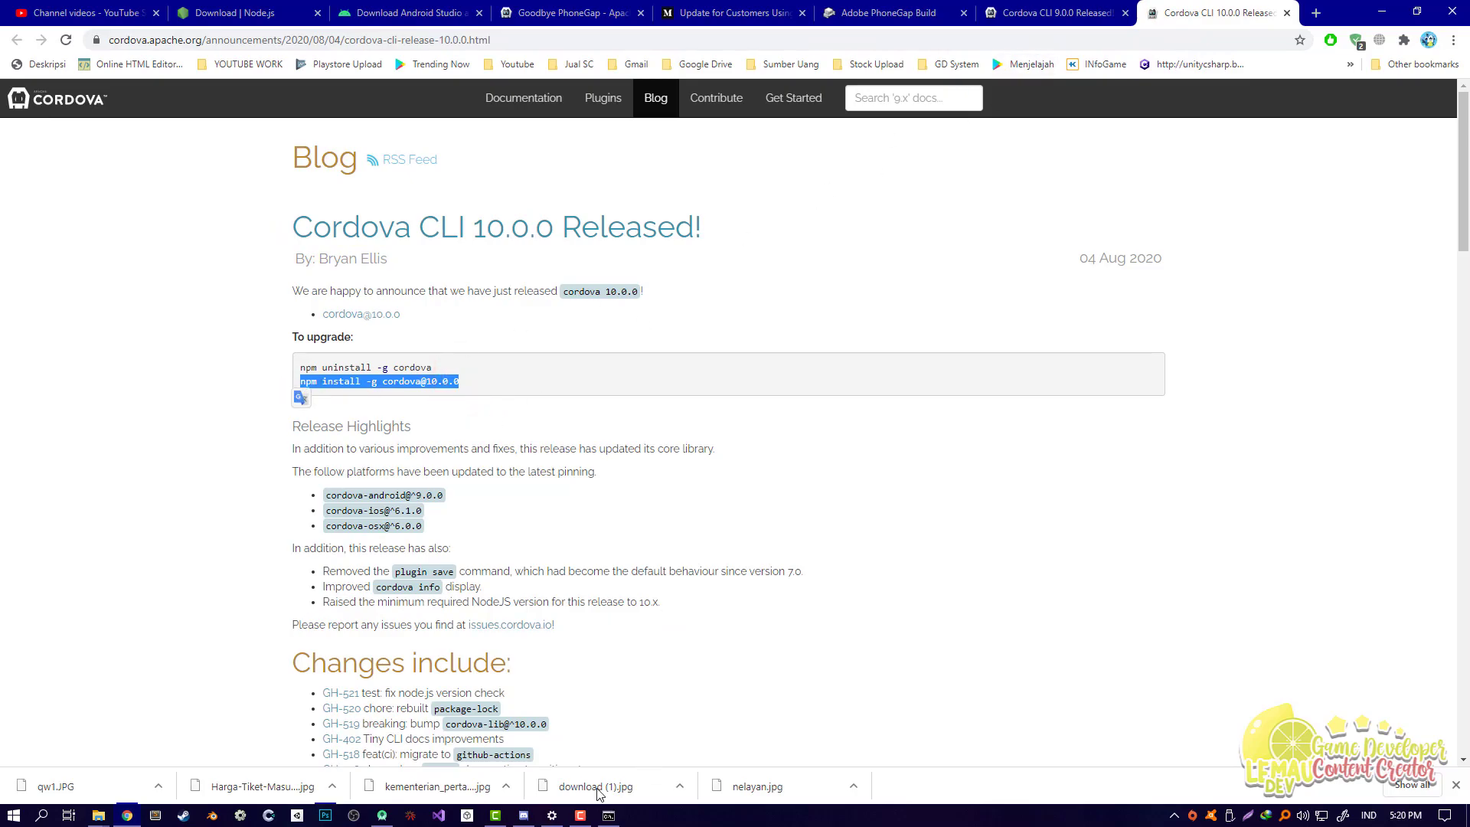
left_click(608, 815)
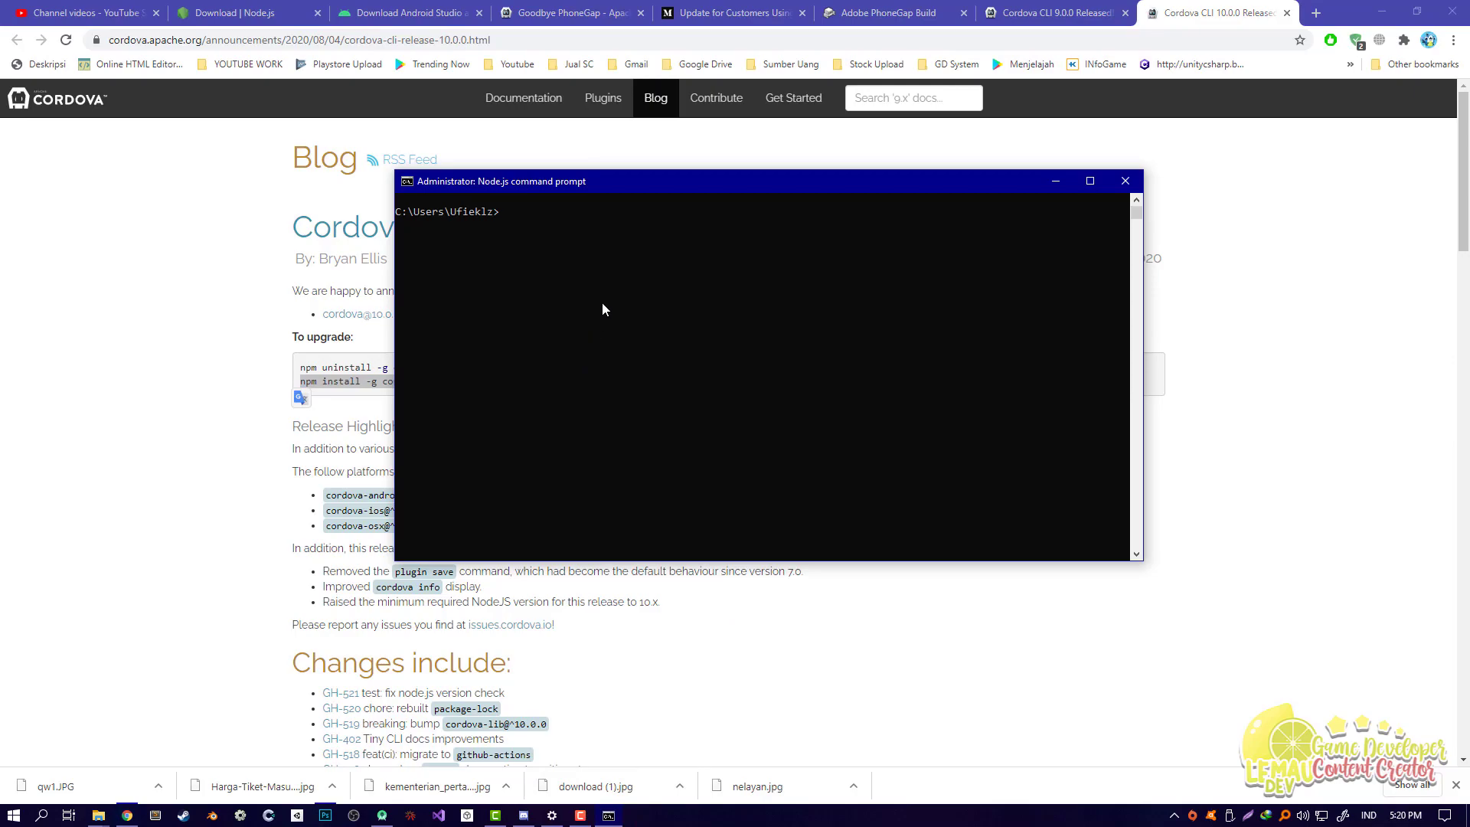
left_click_drag(628, 181, 751, 167)
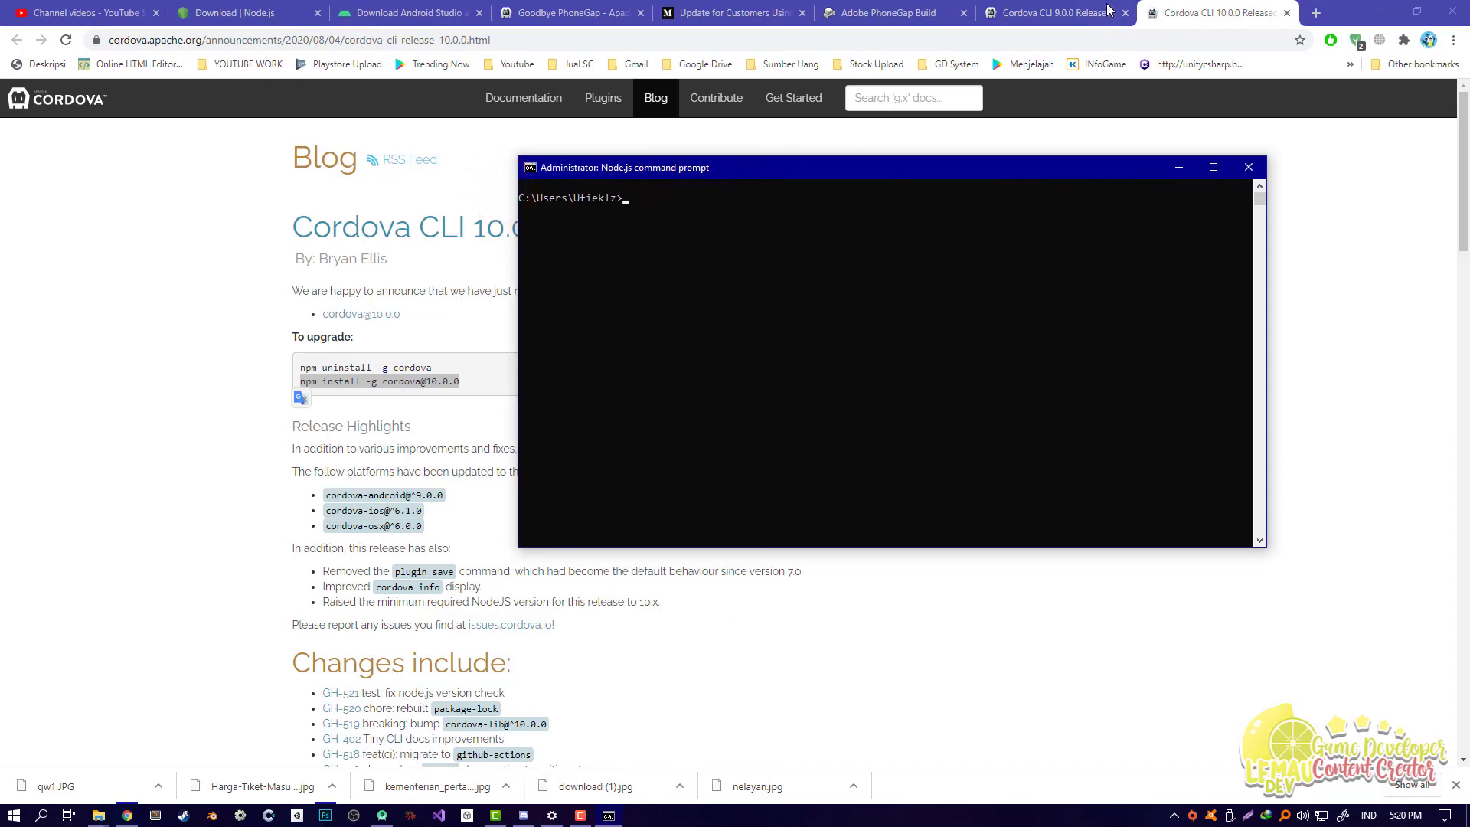
left_click(1107, 14)
key("alt+Tab")
left_click(741, 361)
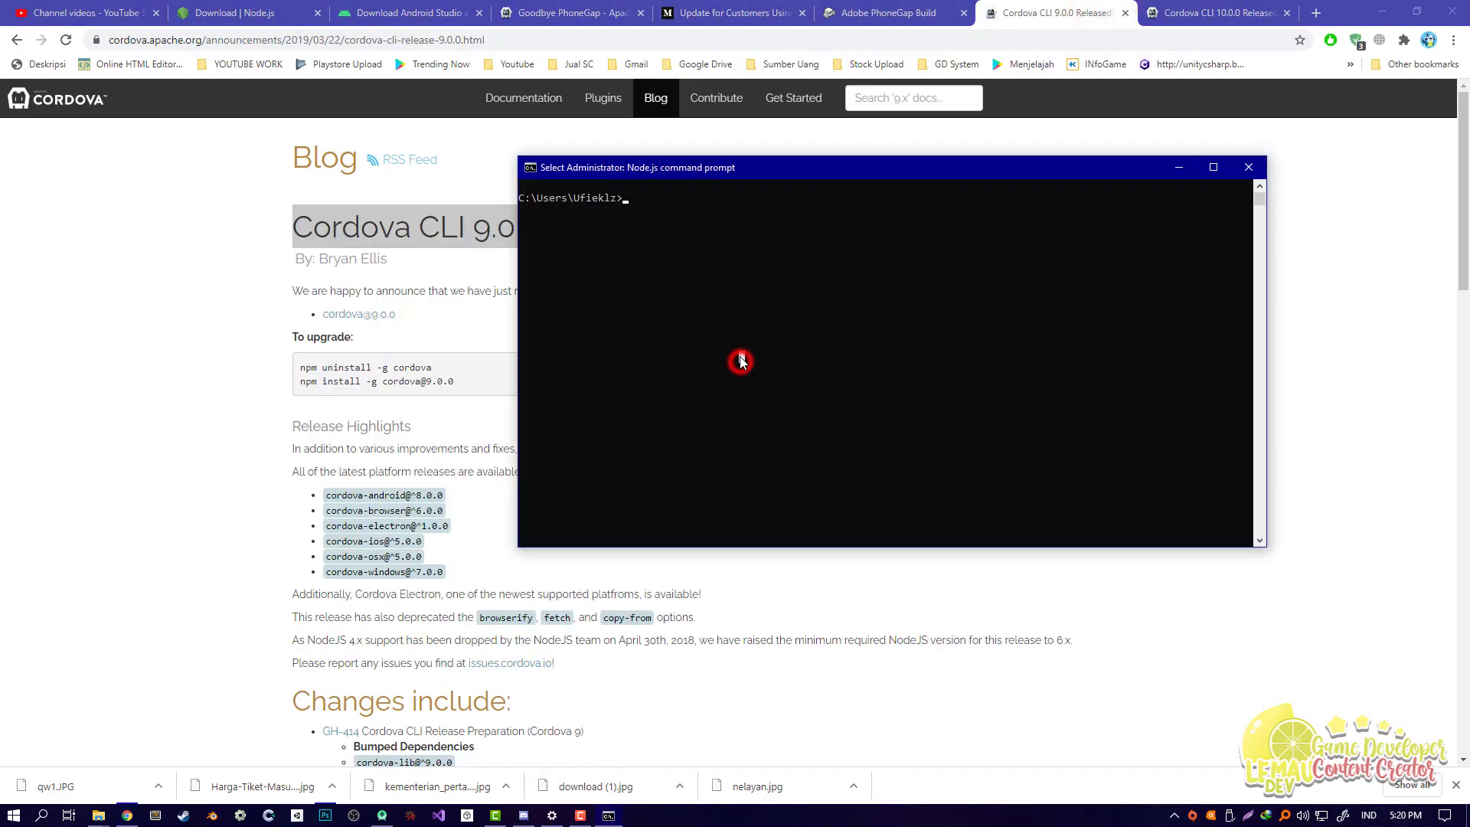
left_click(258, 393)
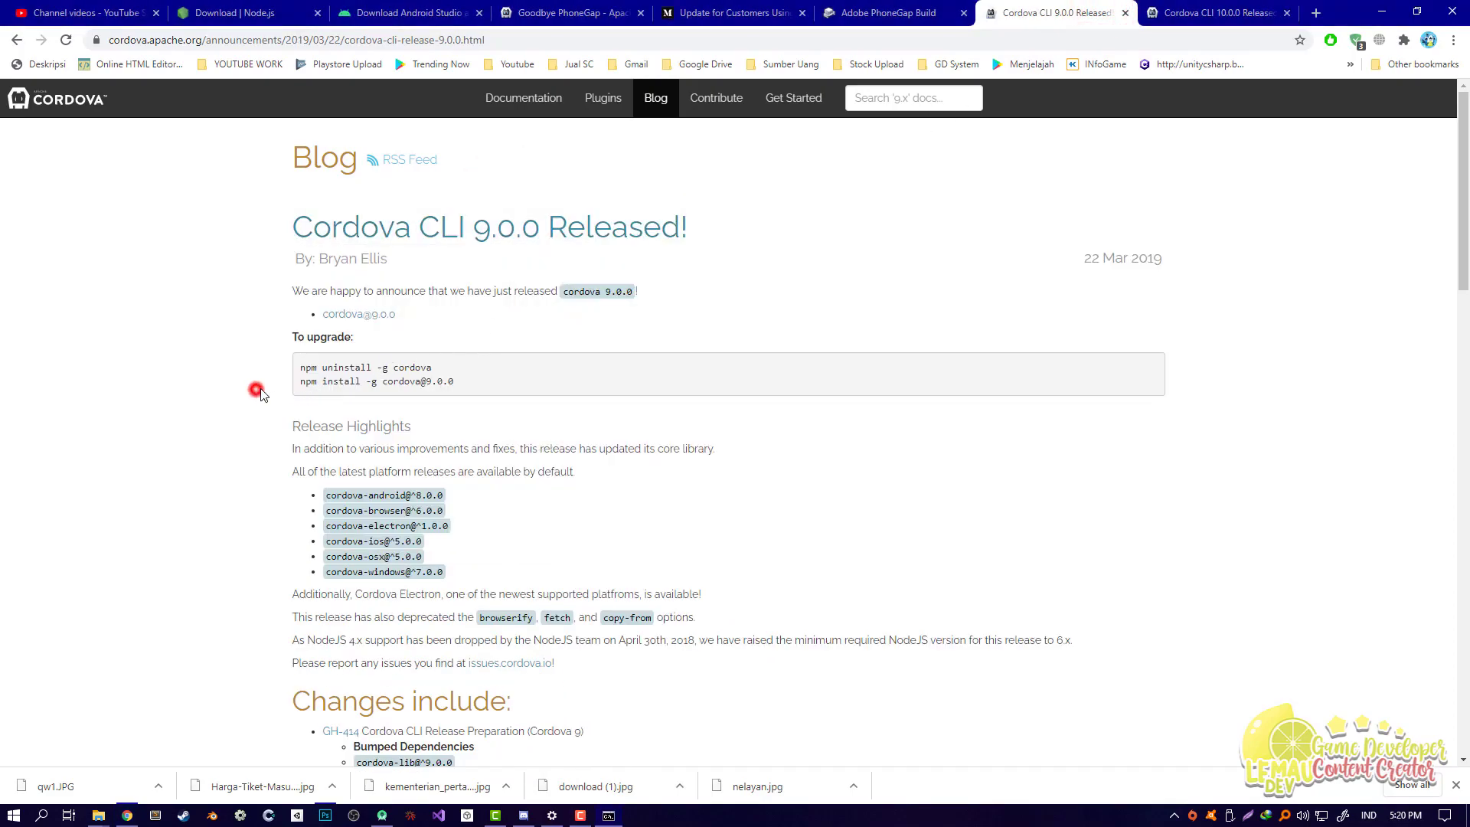
left_click_drag(298, 381, 457, 391)
key("alt+Tab")
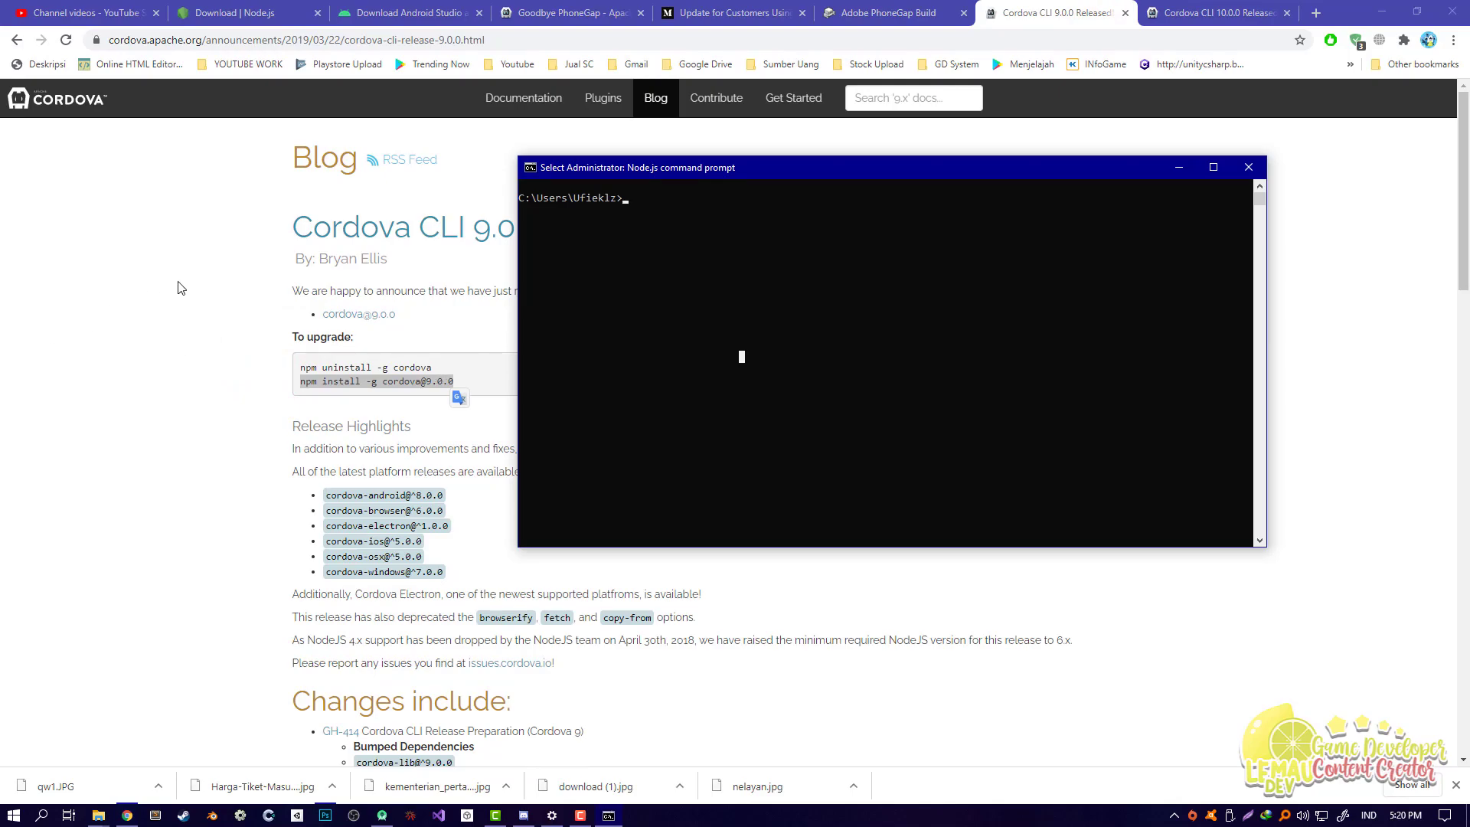
left_click(252, 324)
left_click_drag(299, 368, 432, 368)
key("alt+Tab")
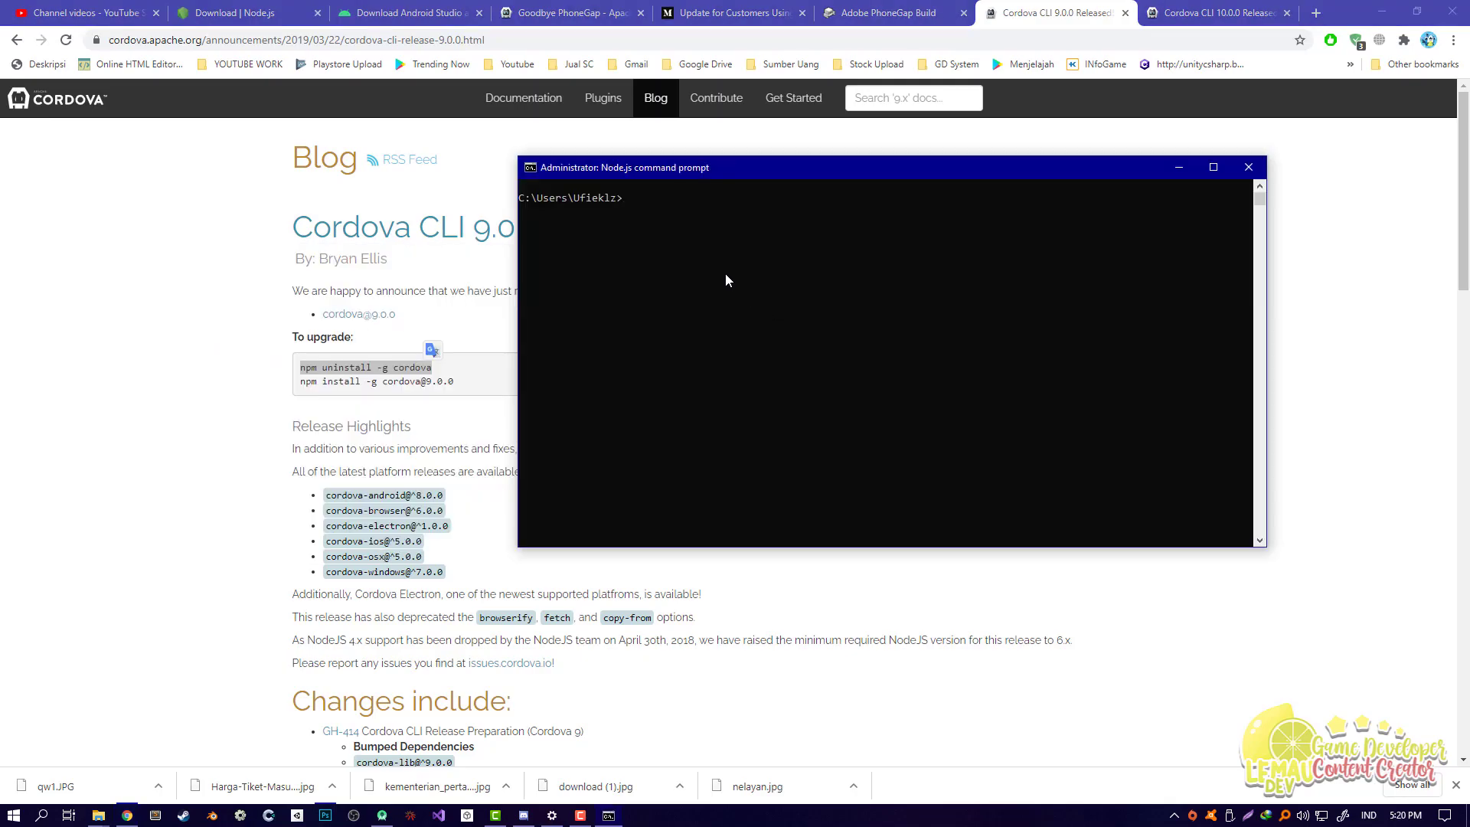
Step: Run npm uninstall -g cordova, removing 432 packages, then clear the console with cls
type("npm uninstall -g cordova")
key("Return")
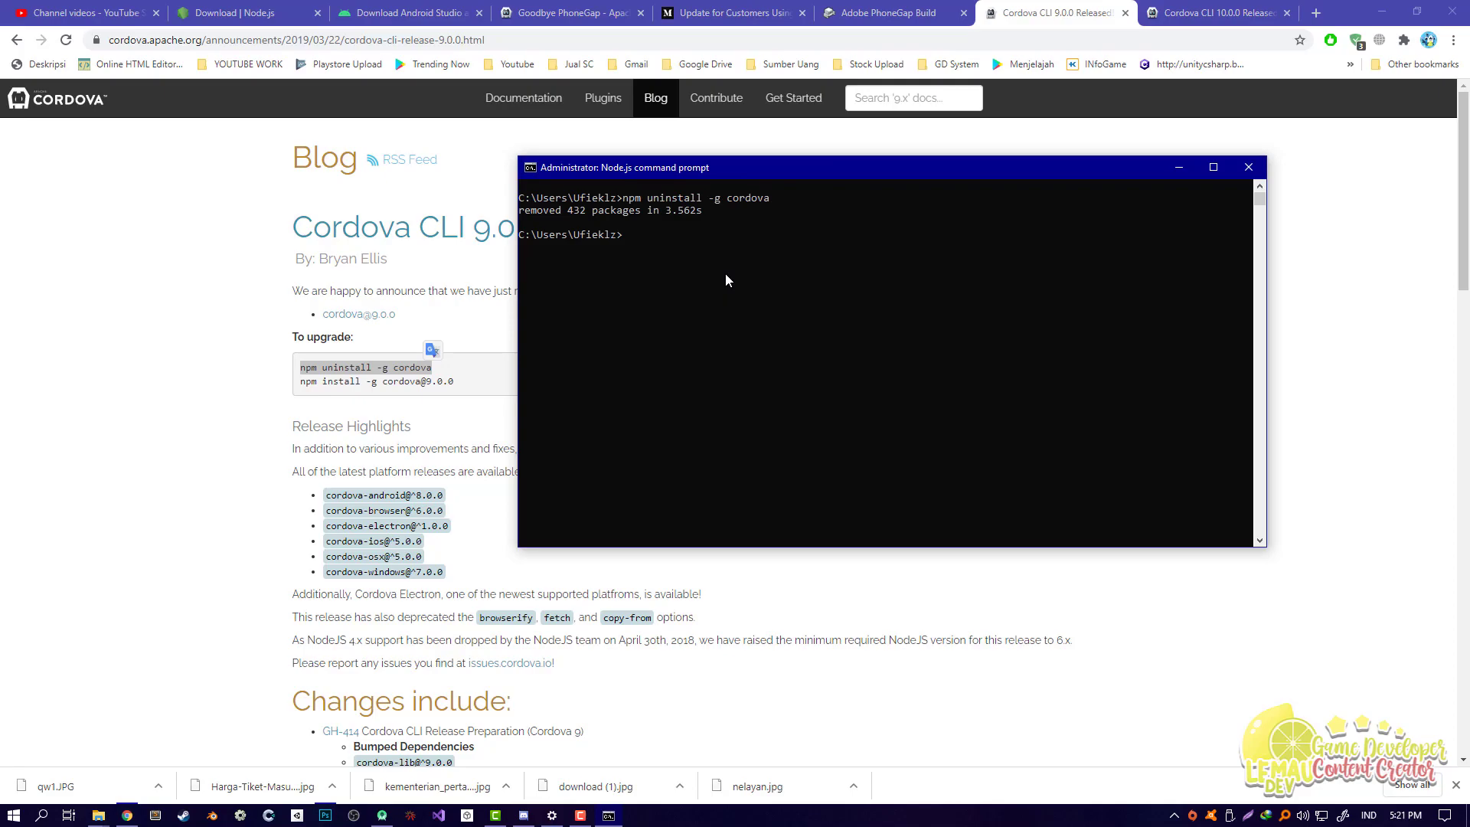
type("cls")
key("Return")
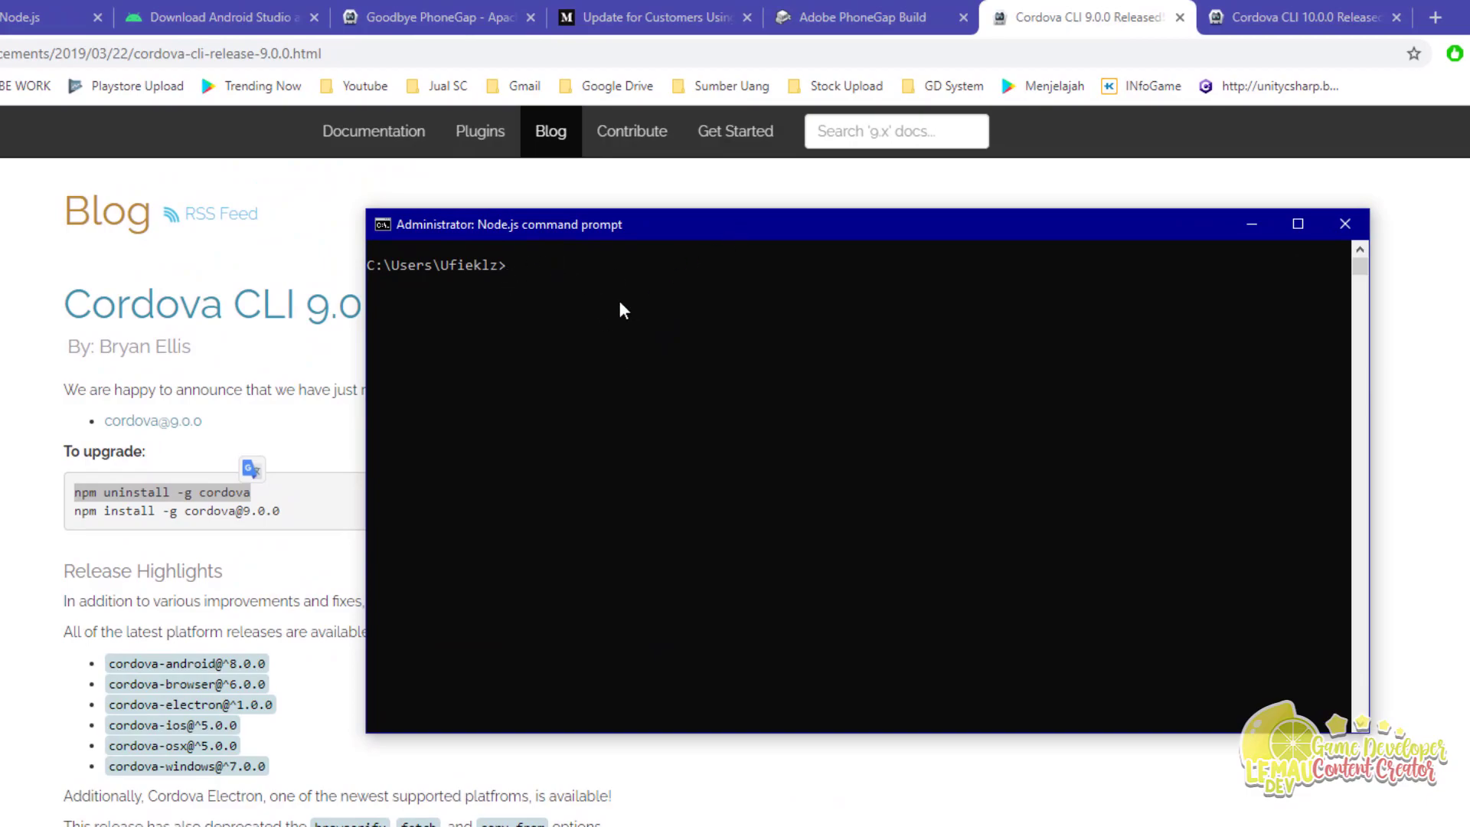
left_click(6, 526)
key("alt+Tab")
left_click(618, 430)
type("np")
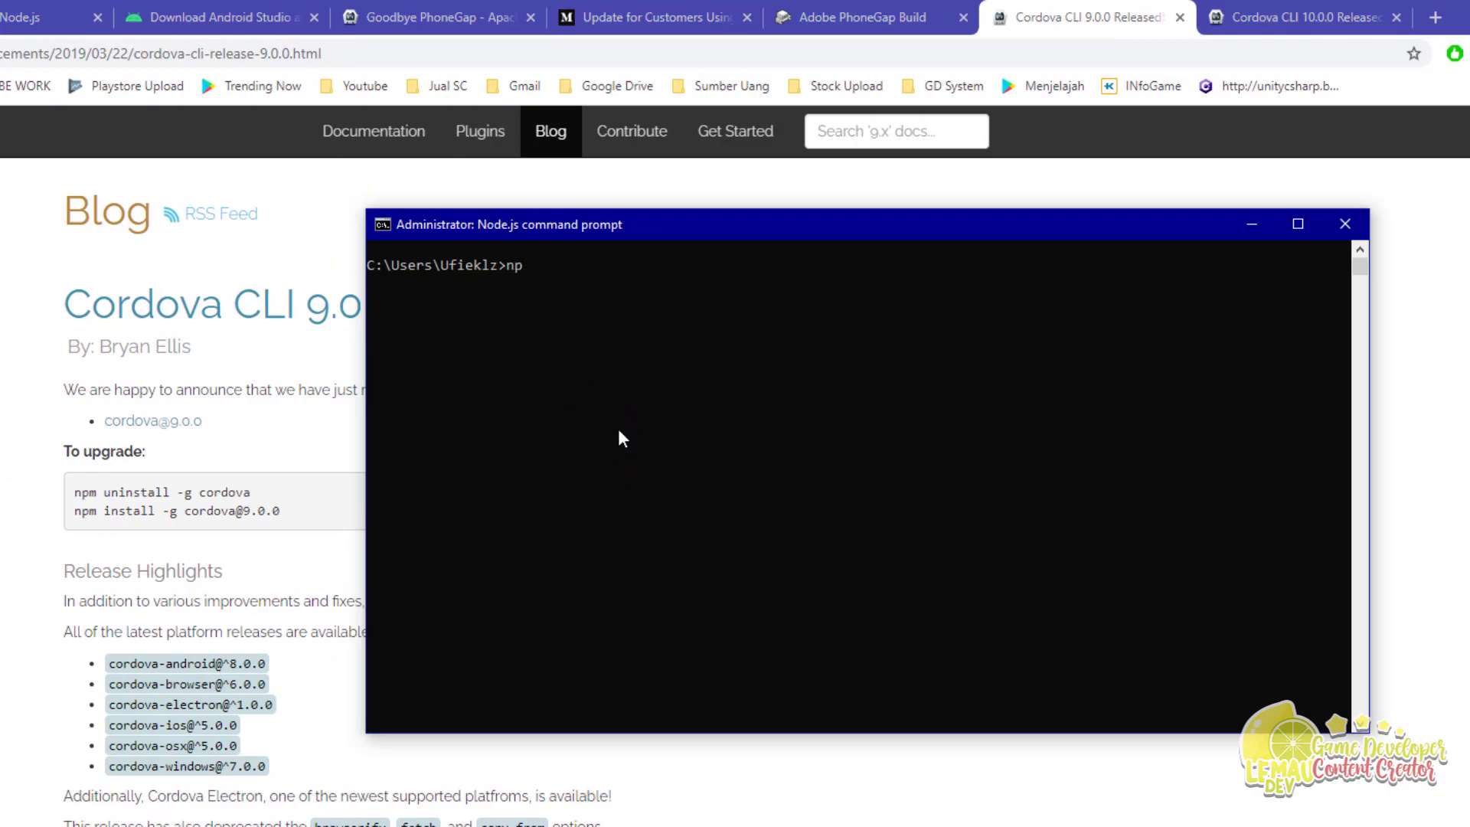
type("m install -g cordova@9.")
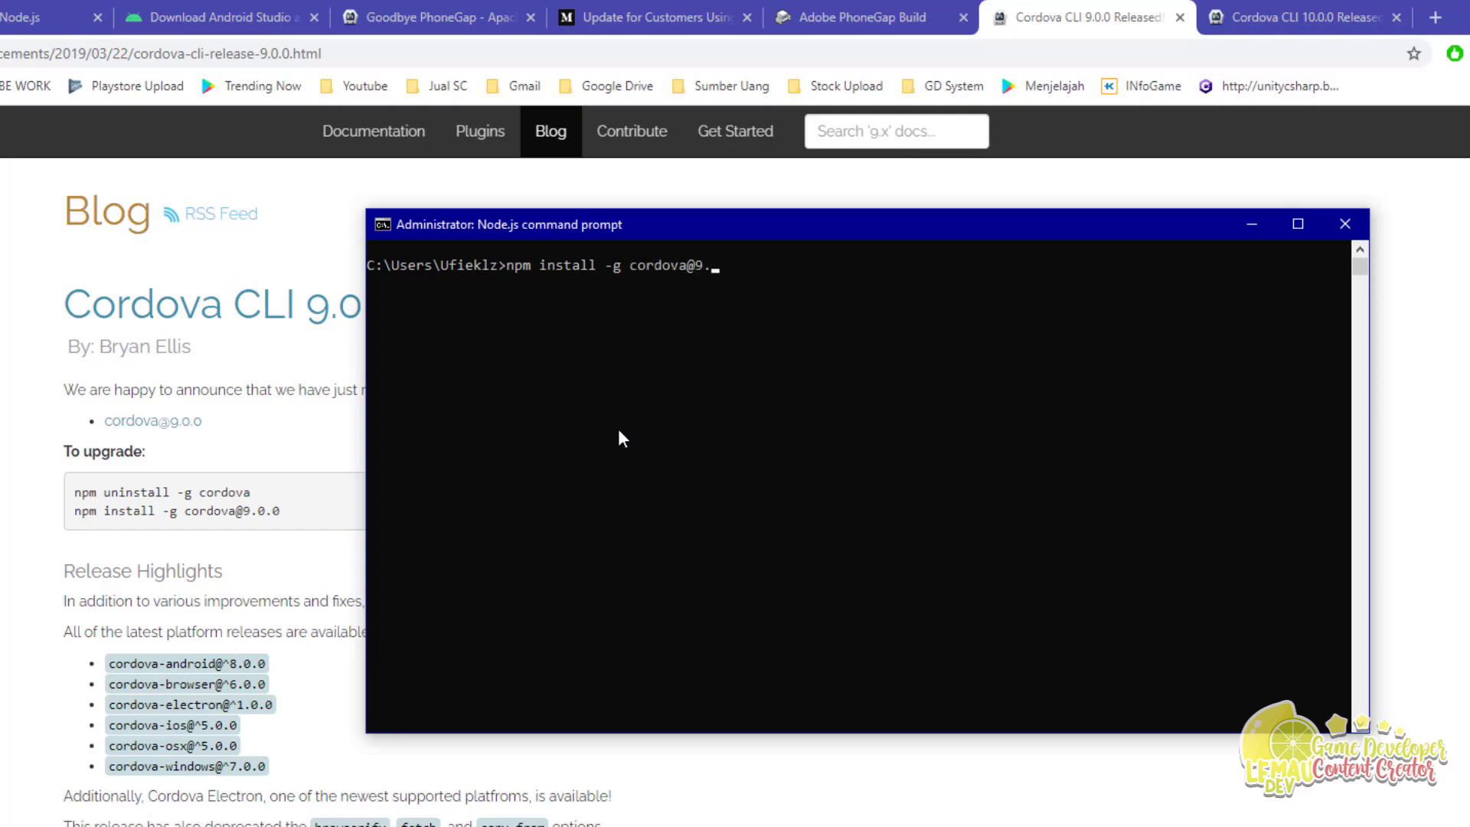
type("0.0")
key("Return")
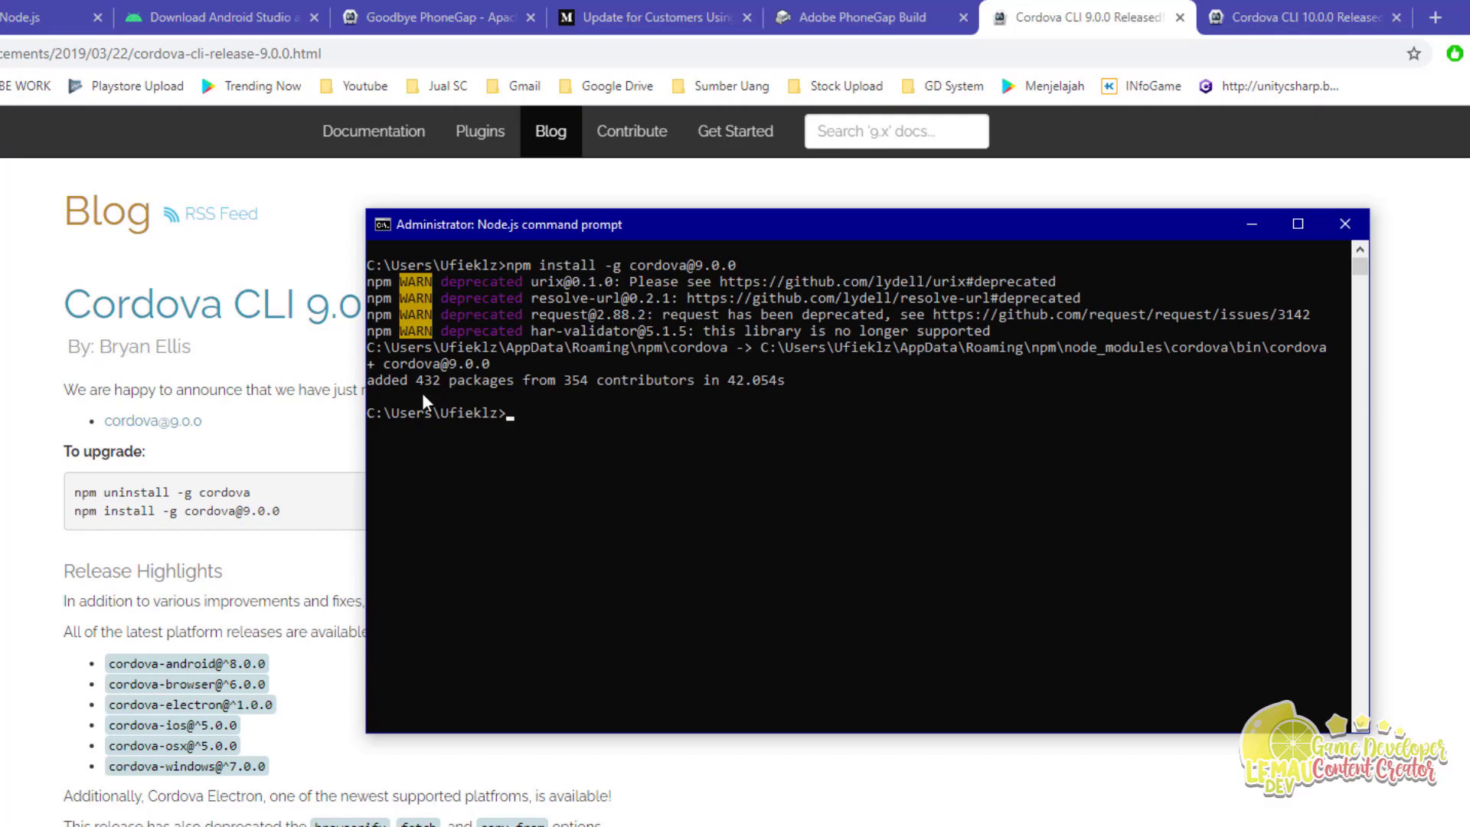
left_click_drag(724, 379, 787, 387)
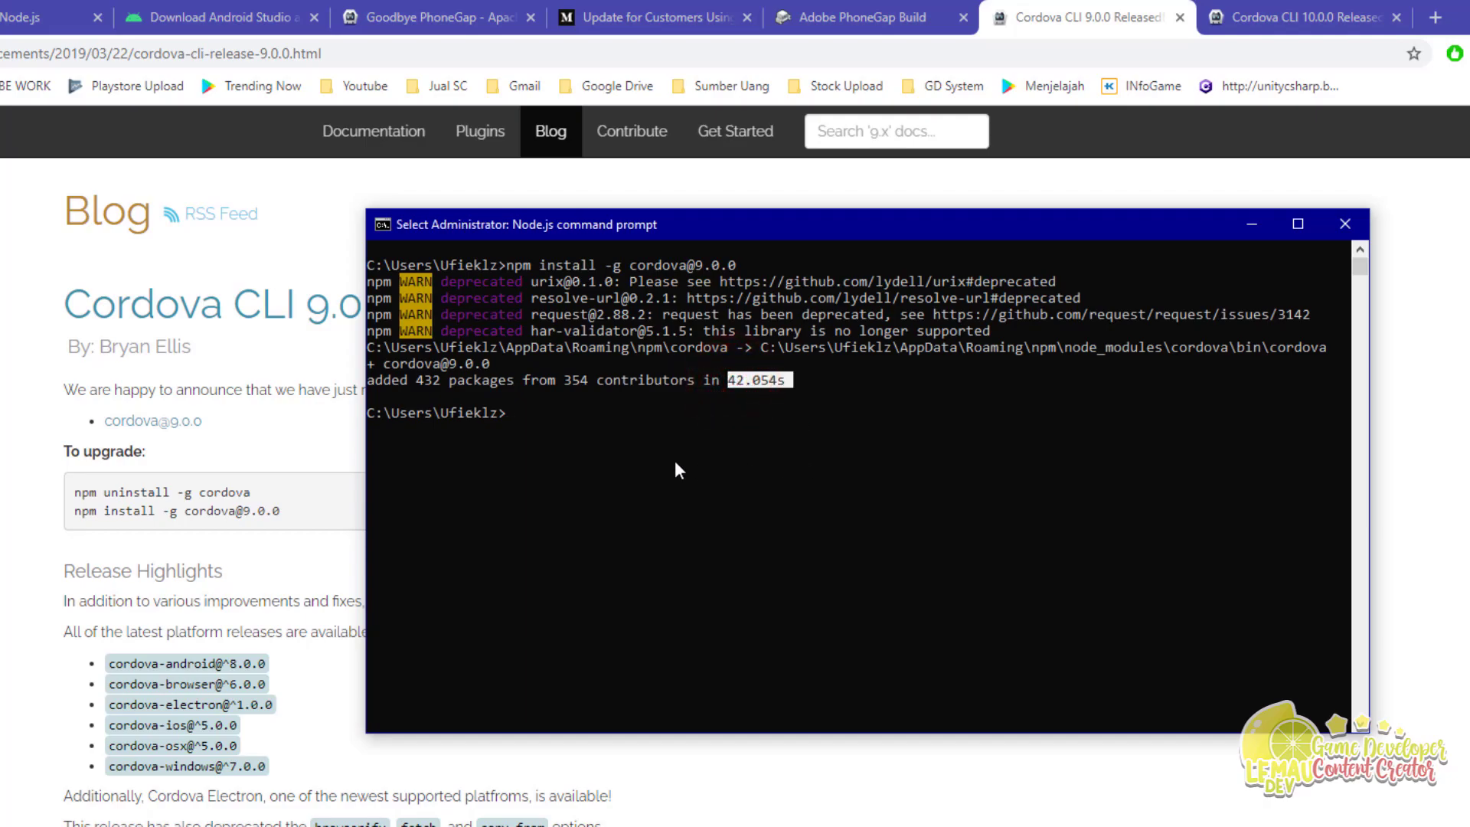
left_click(556, 416)
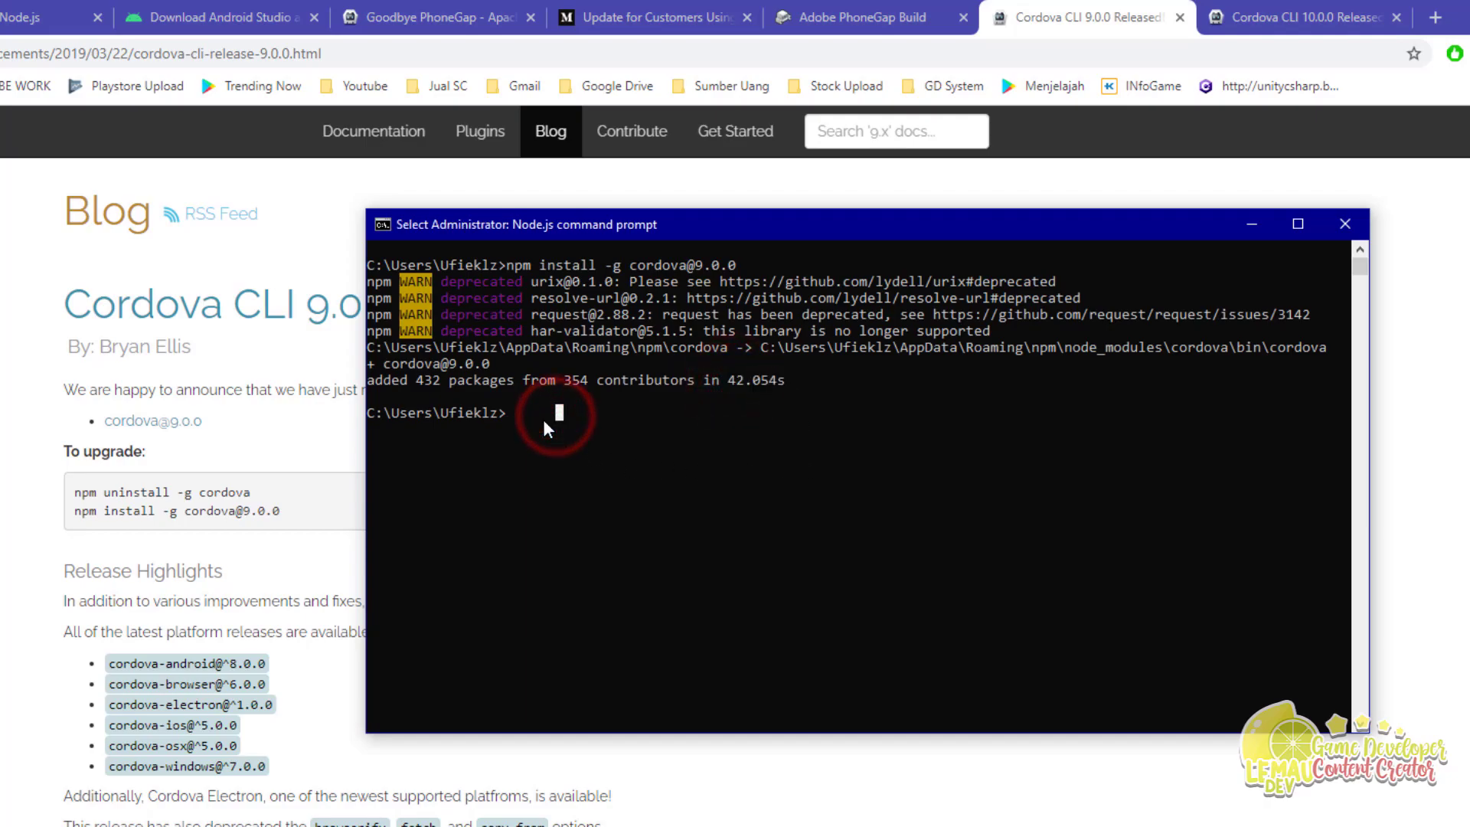
Step: Run cordova -v to check the installed Cordova version
left_click(511, 410)
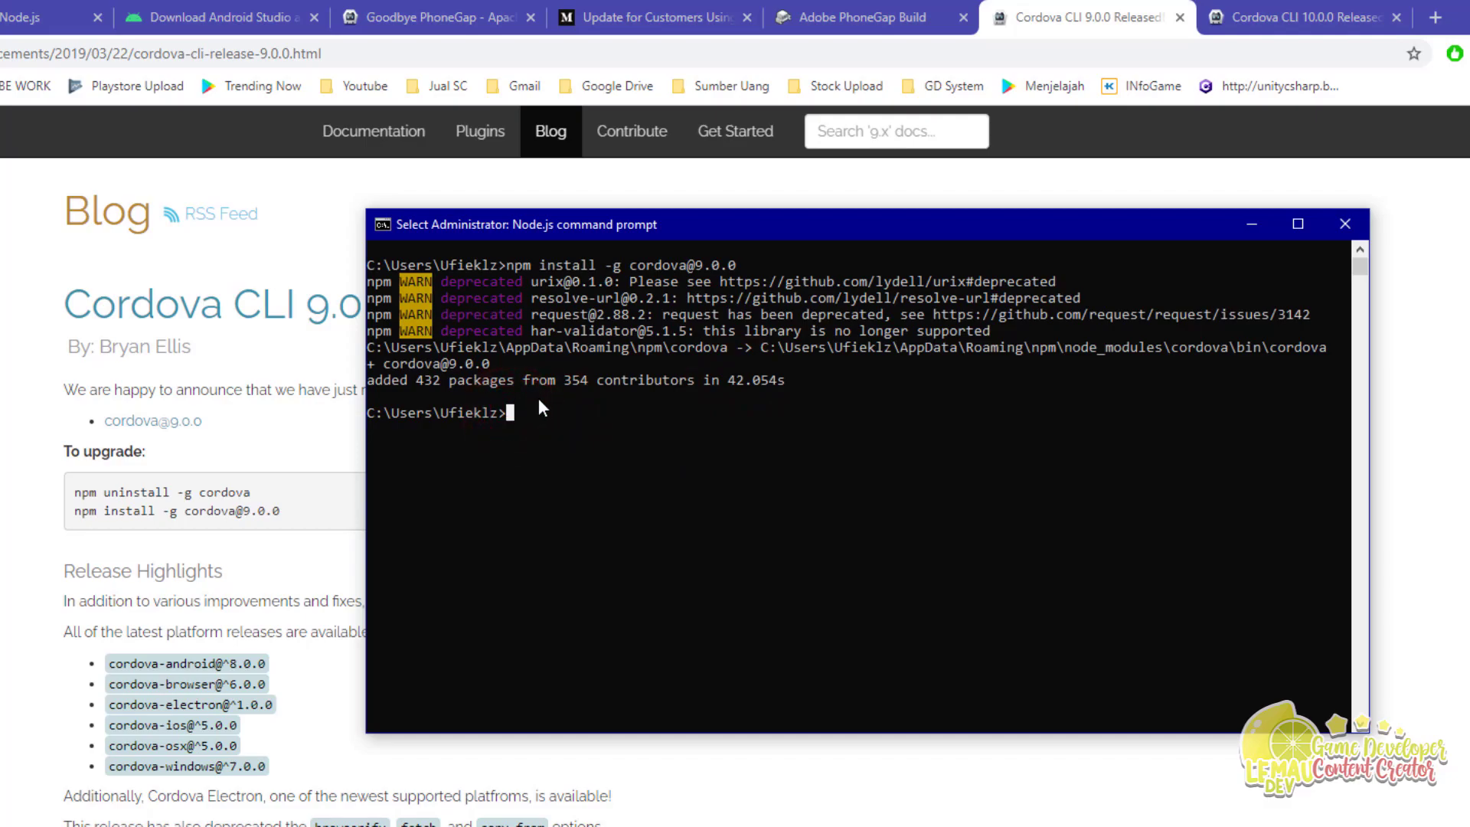
type("cordova -v")
key("Return")
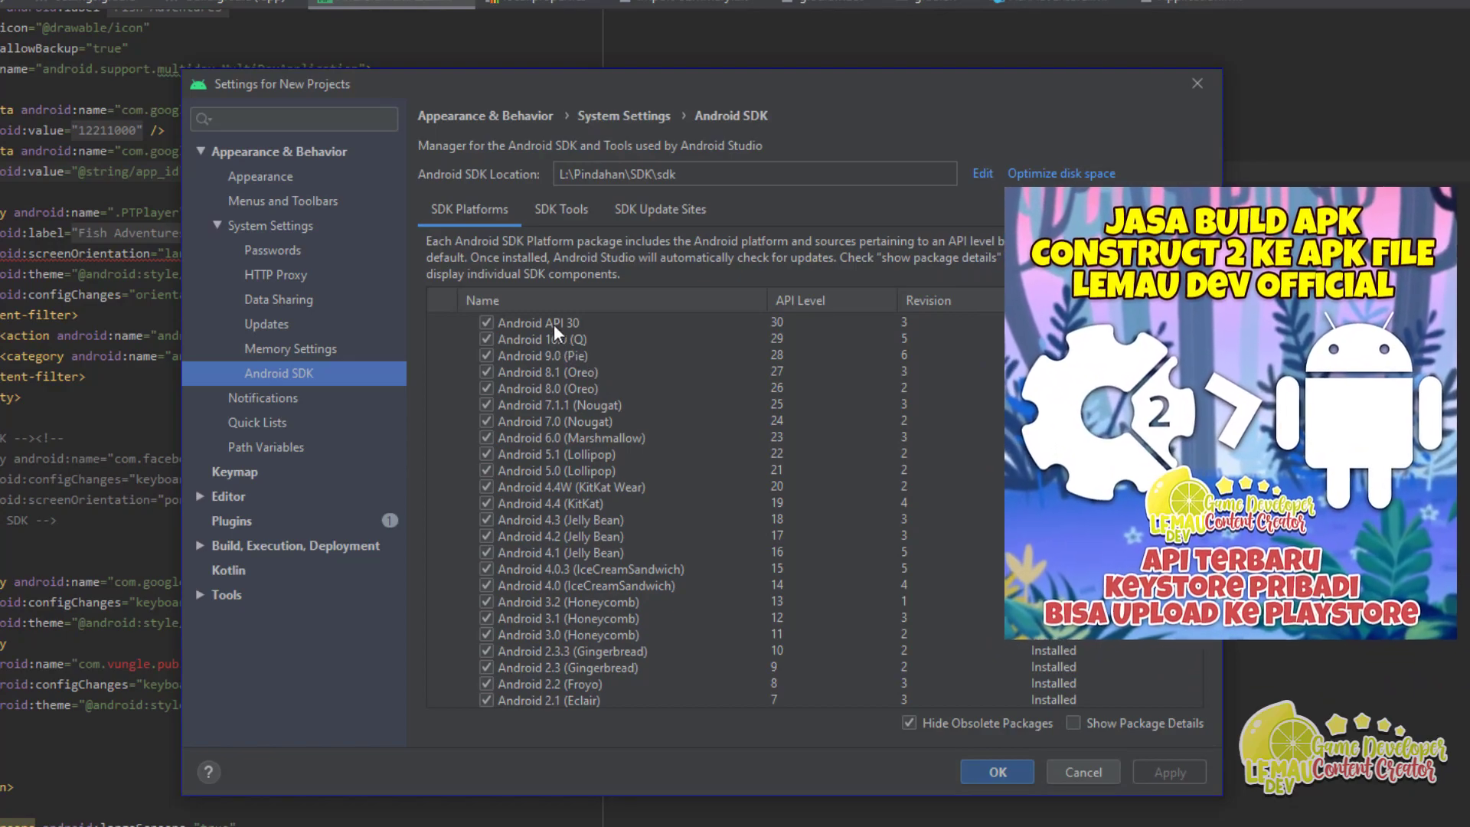
Step: Verify in the SDK Tools list that Android SDK Tools and Platform-Tools are installed
left_click(552, 322)
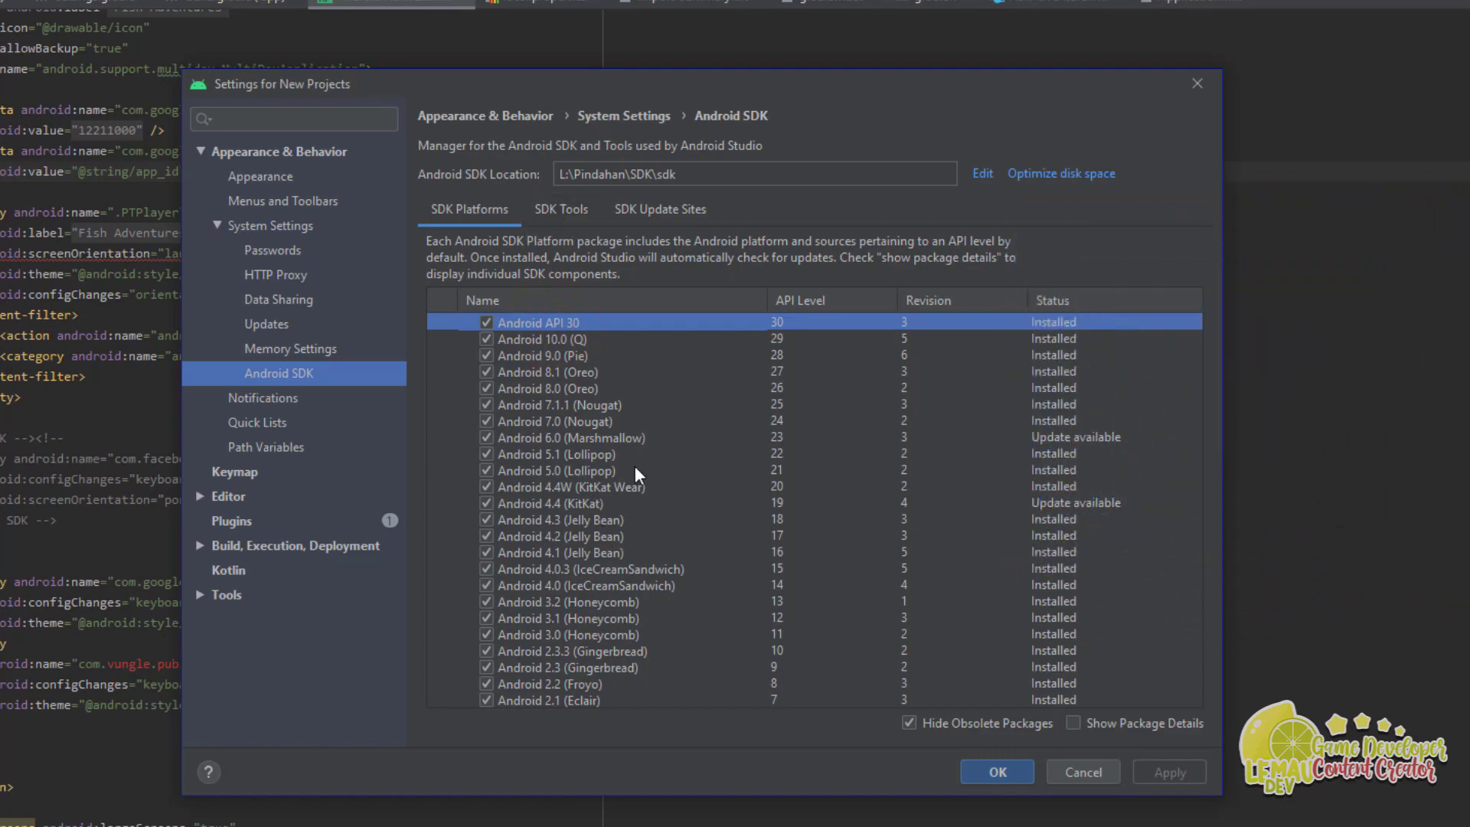
left_click(561, 209)
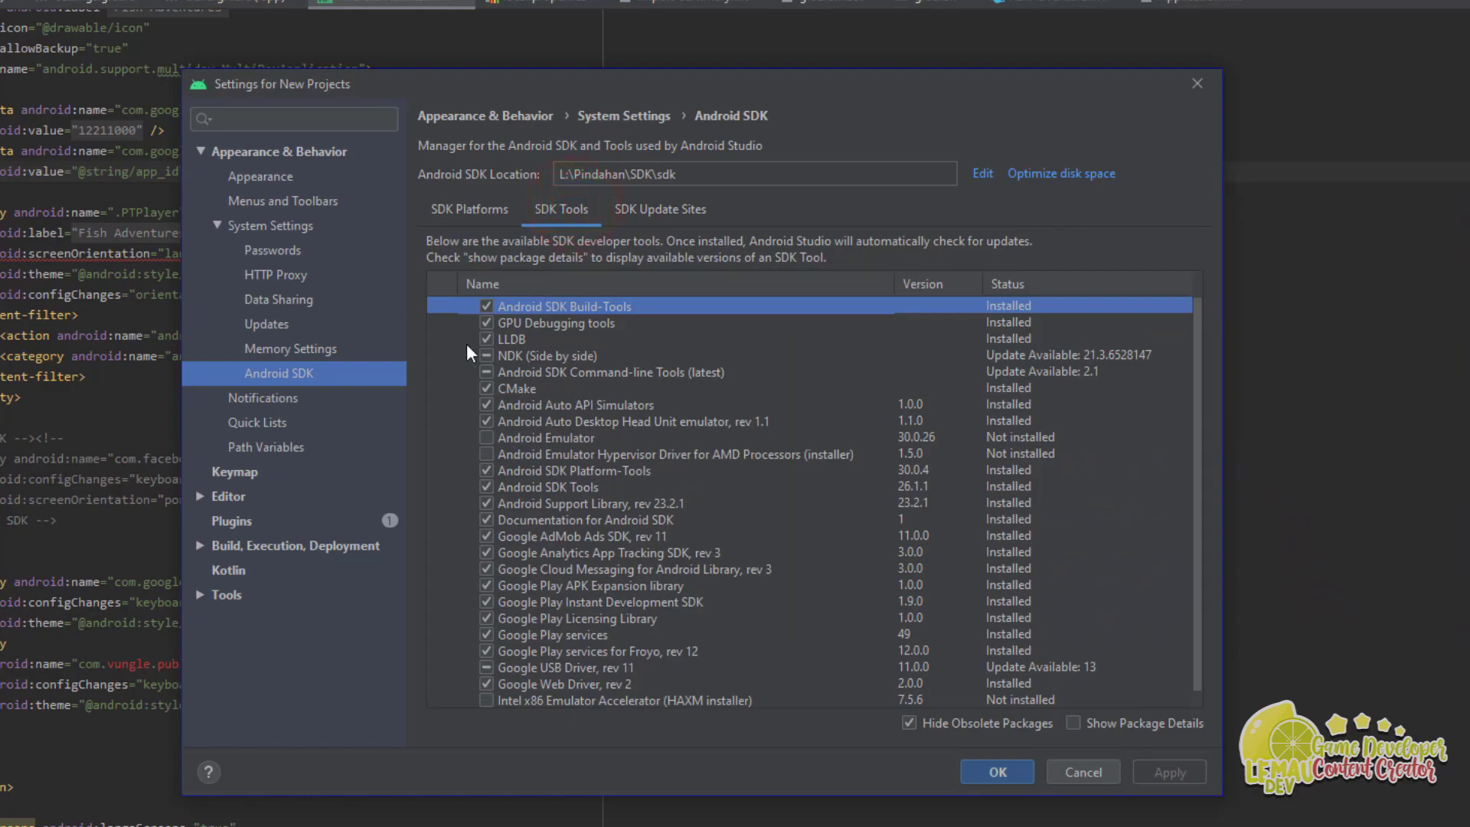
left_click(566, 490)
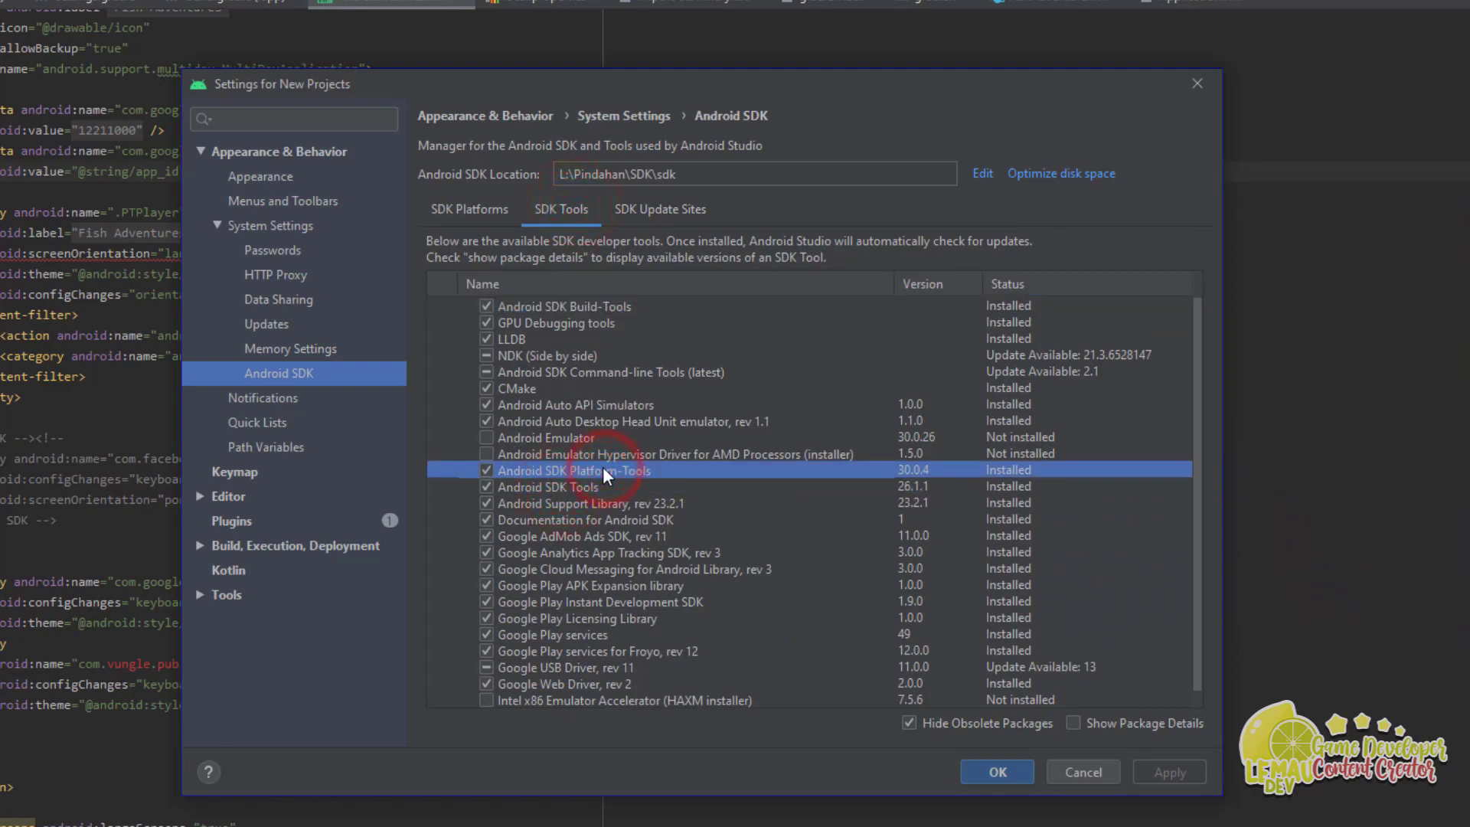
left_click(684, 404)
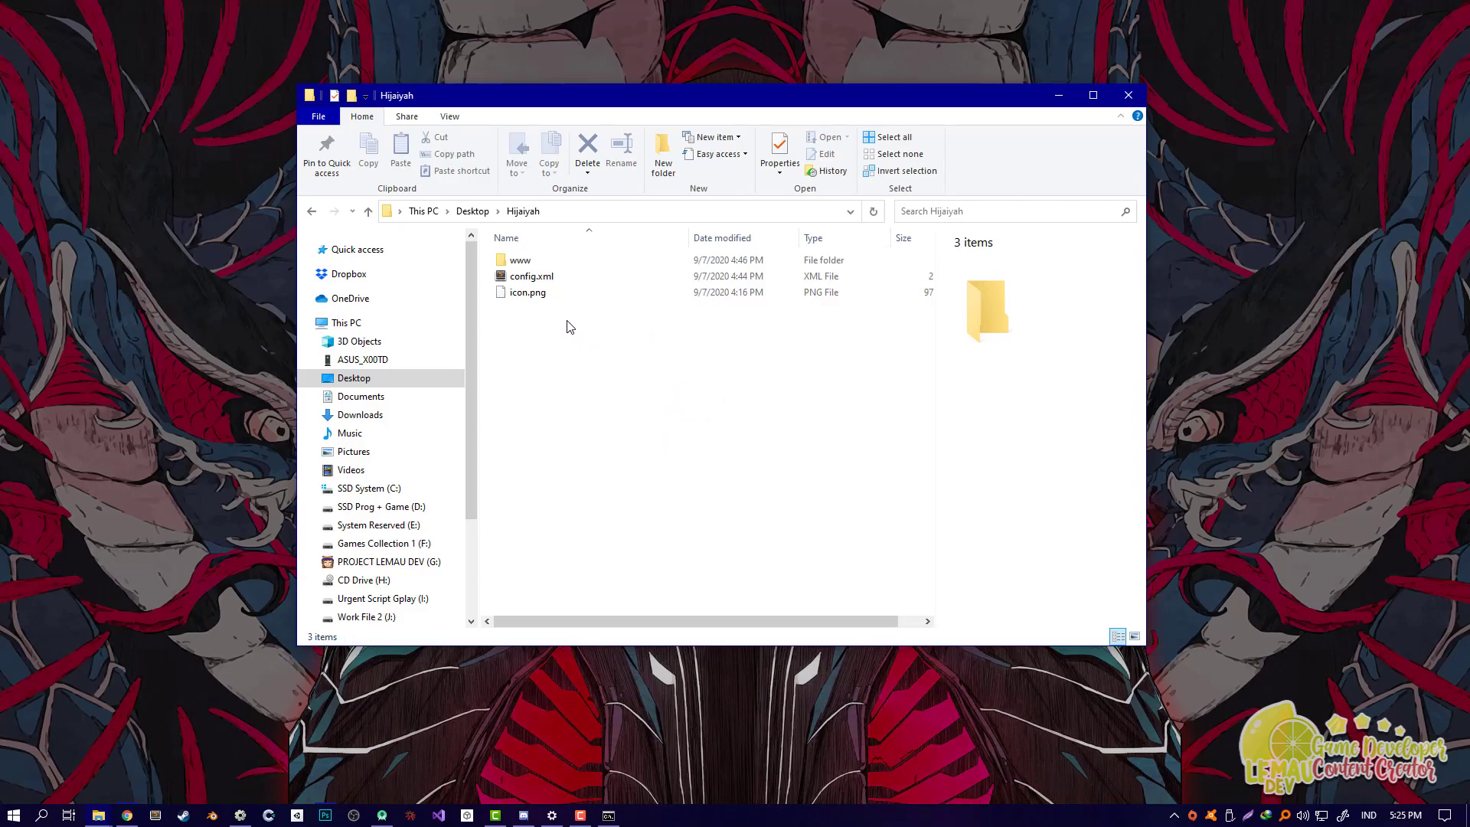
Step: Browse the www folder's contents, such as icon-114.png, then return to Hijaiyah
left_click(522, 262)
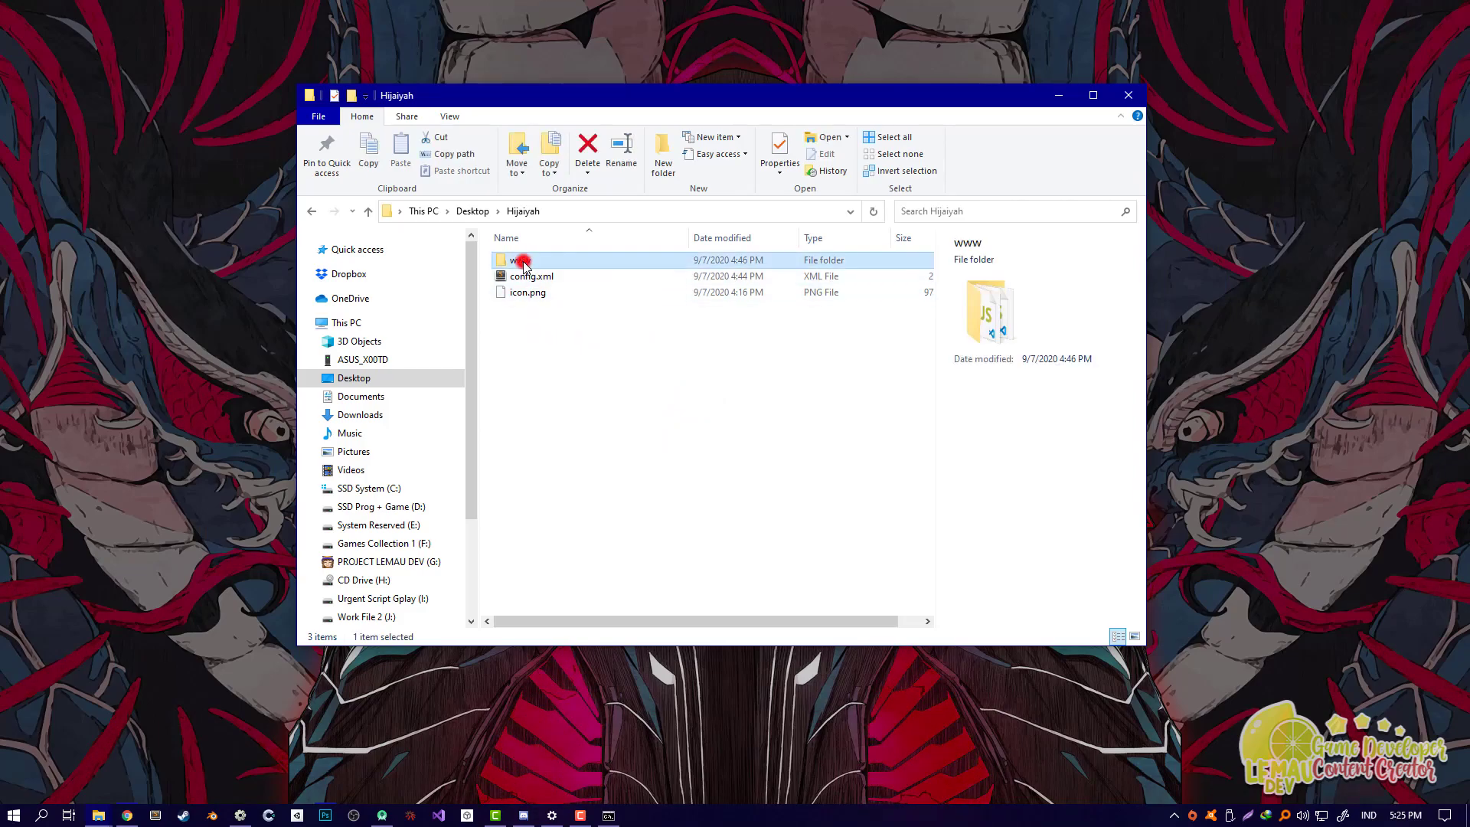
double_click(522, 262)
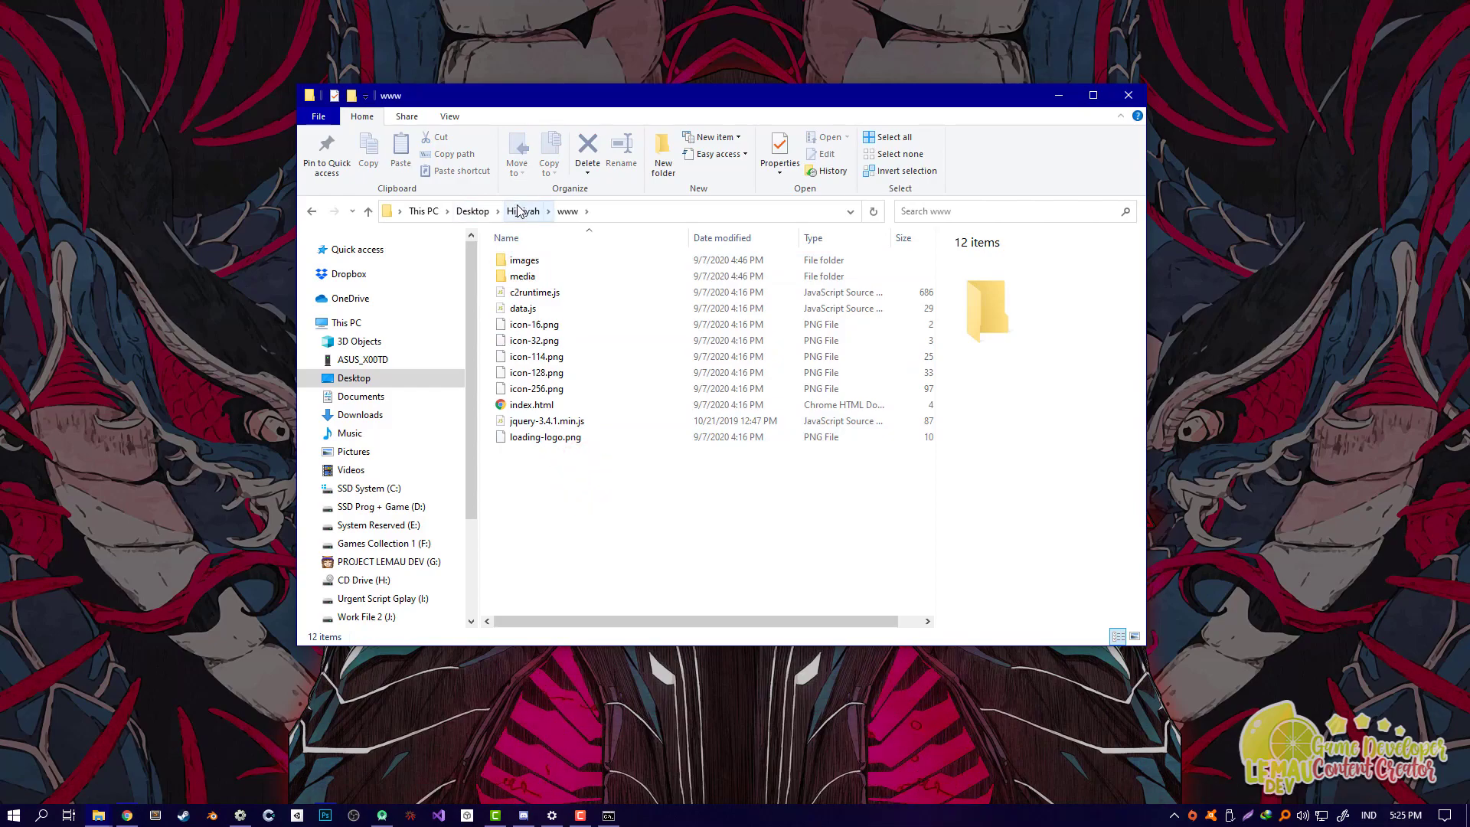
left_click(558, 357)
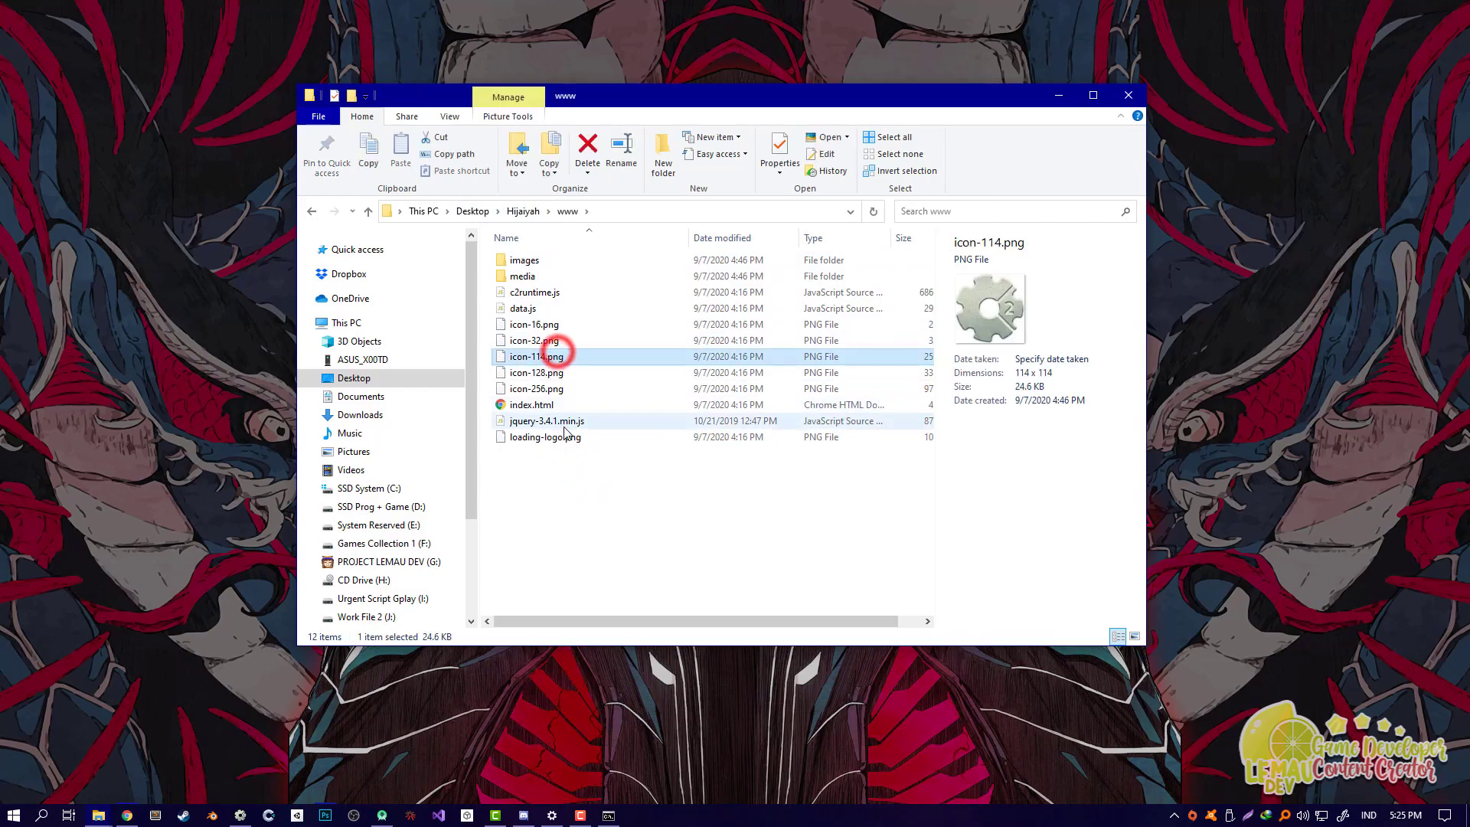
left_click(632, 496)
left_click(524, 210)
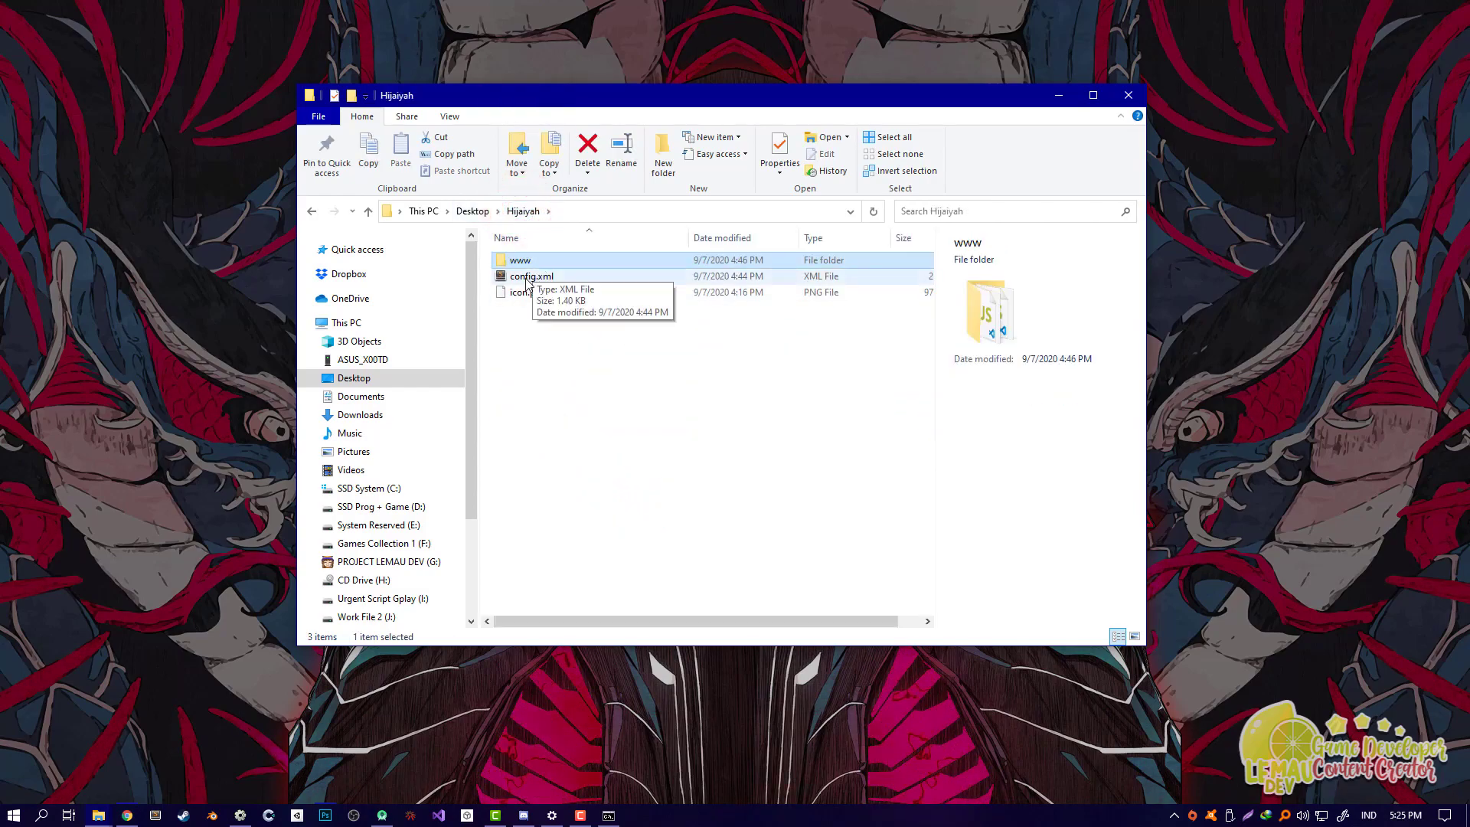
Step: Inspect the details of config.xml and icon.png in the Hijaiyah folder
left_click(527, 281)
left_click(550, 369)
left_click(529, 294)
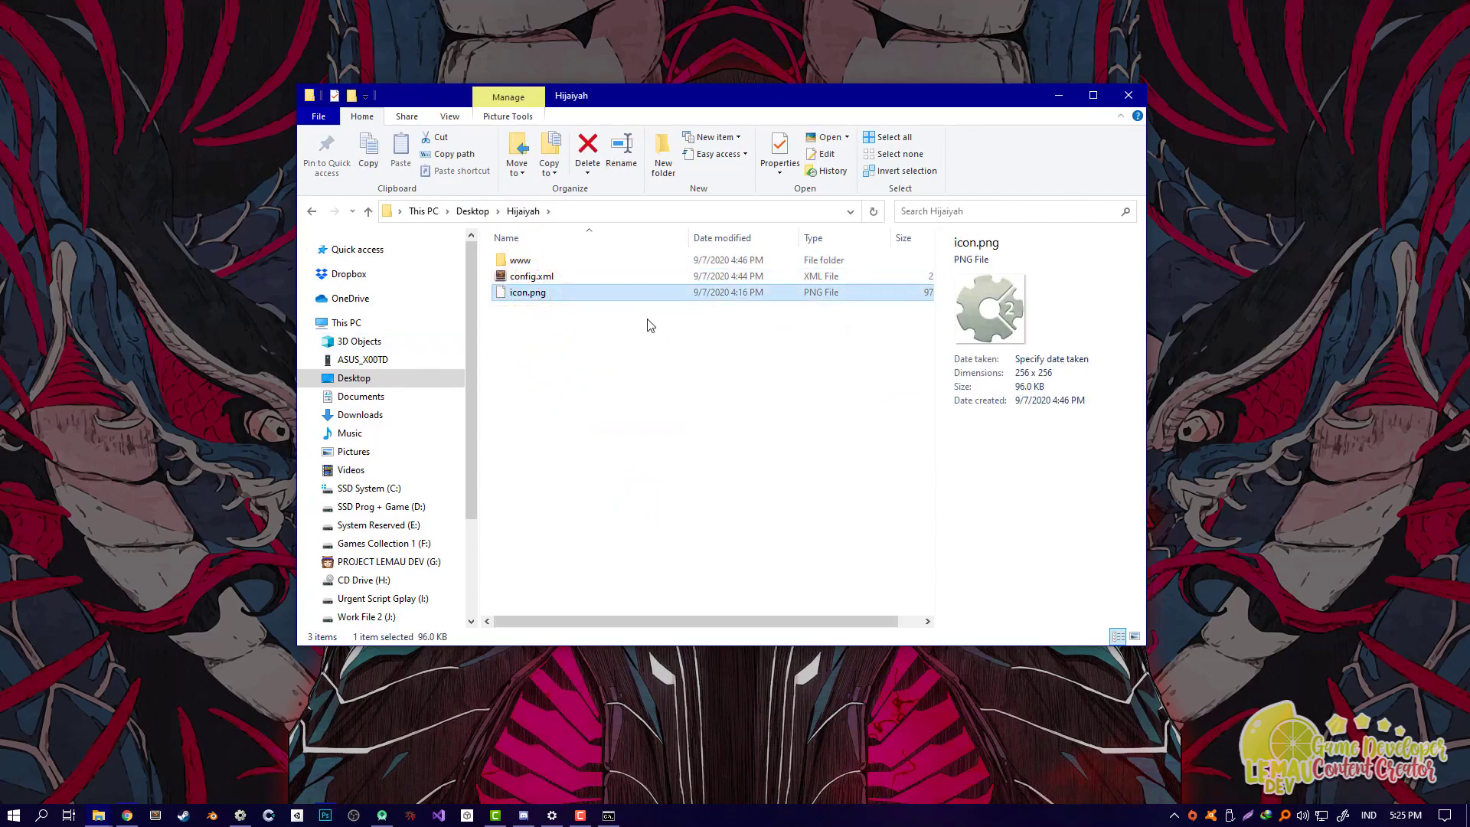
left_click(630, 351)
left_click_drag(630, 350, 521, 290)
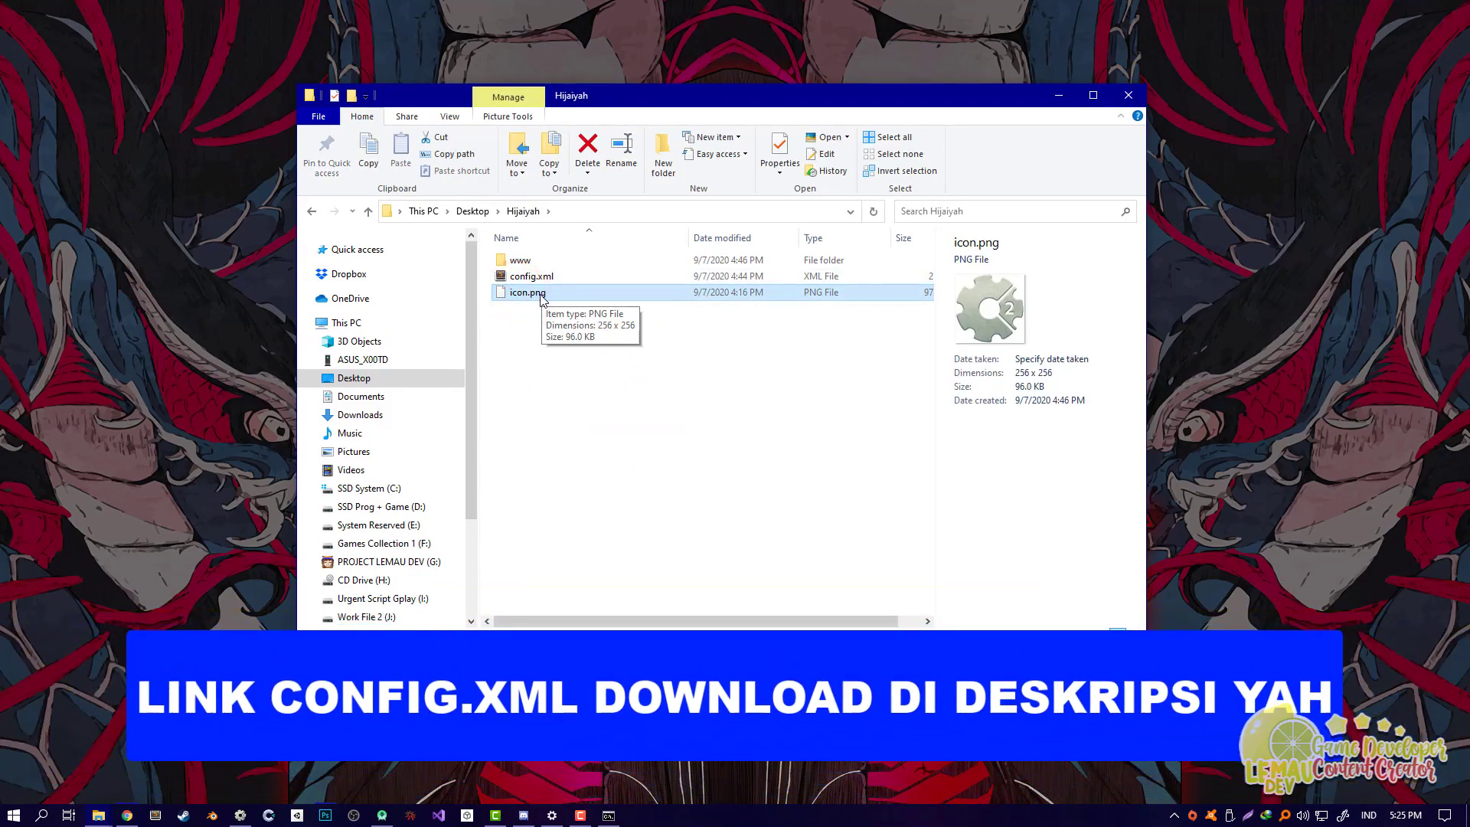
Step: Turn file name extensions off and back on from the View options
left_click(450, 116)
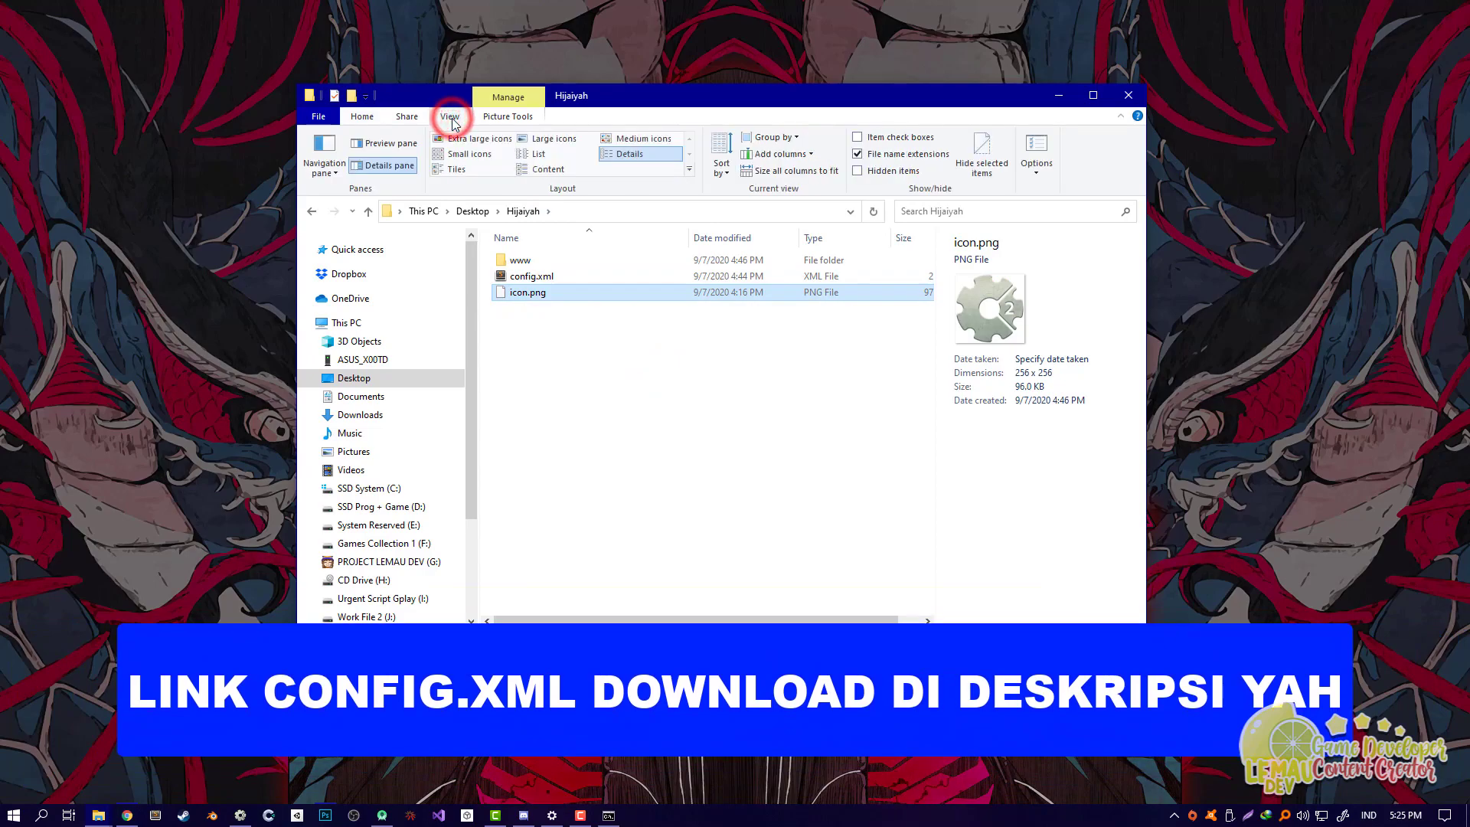
left_click(859, 154)
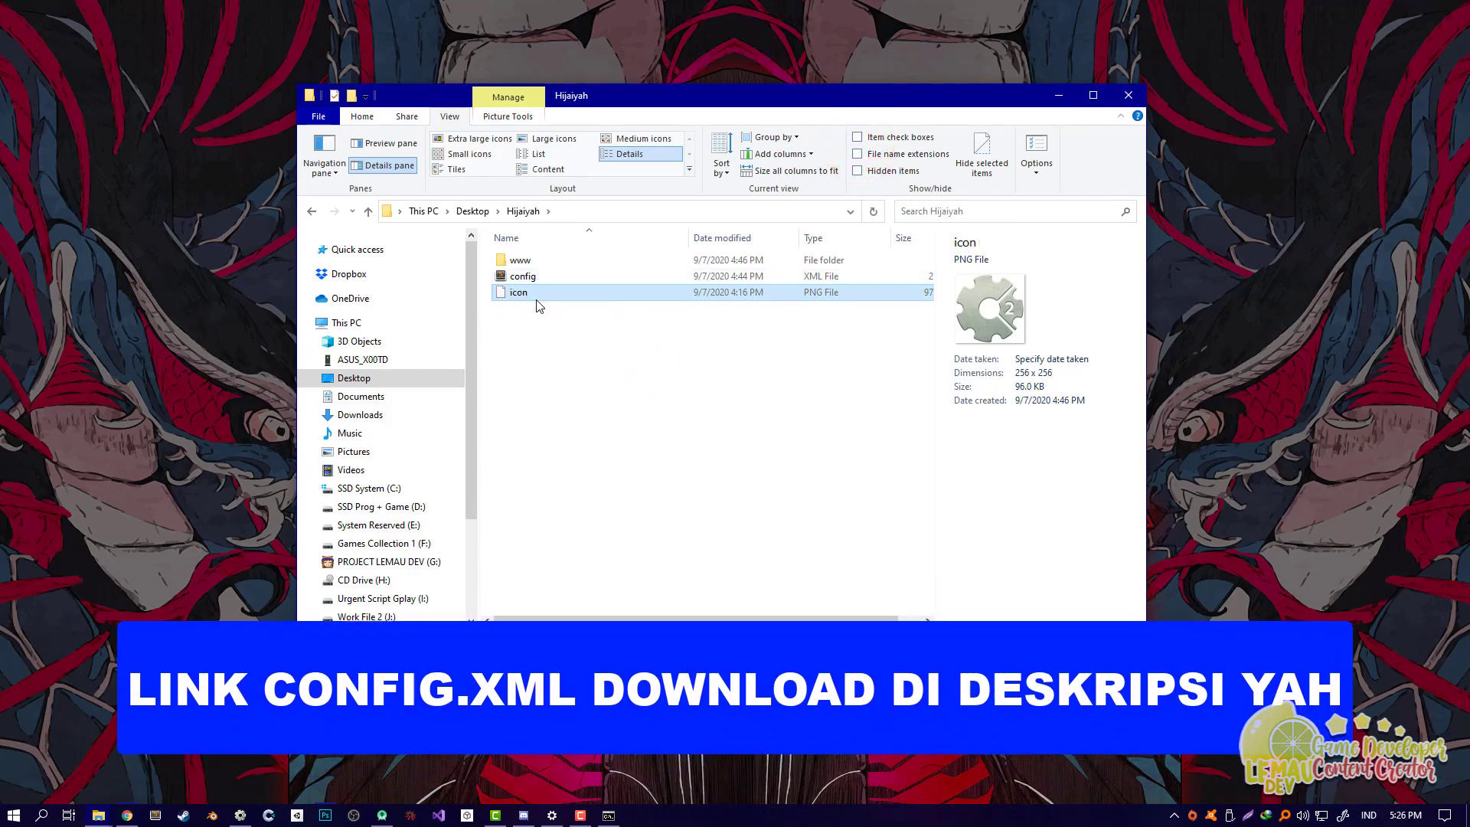
left_click(857, 155)
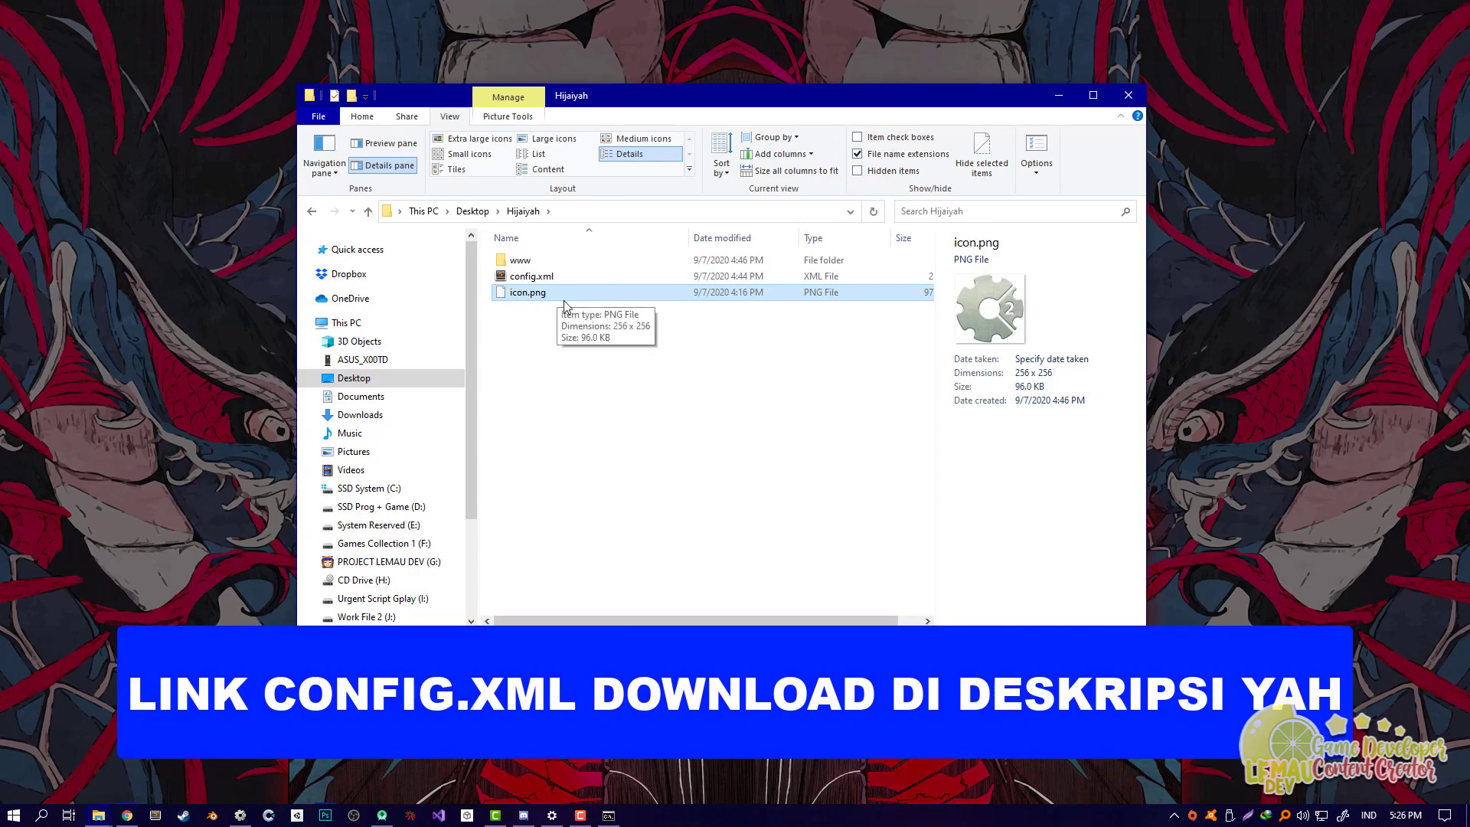
Step: Open config.xml in Sublime Text
left_click(588, 348)
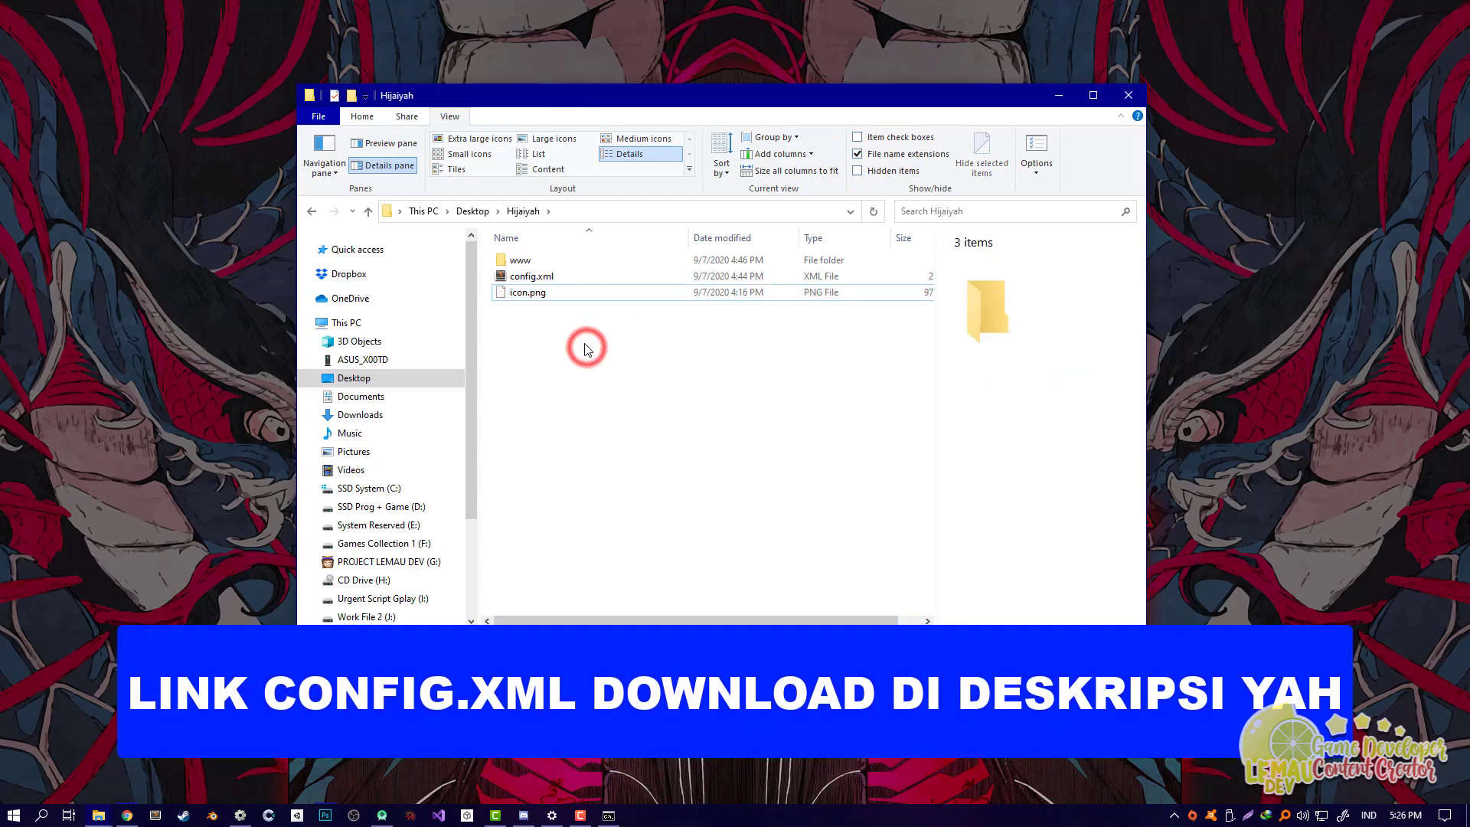
left_click(545, 277)
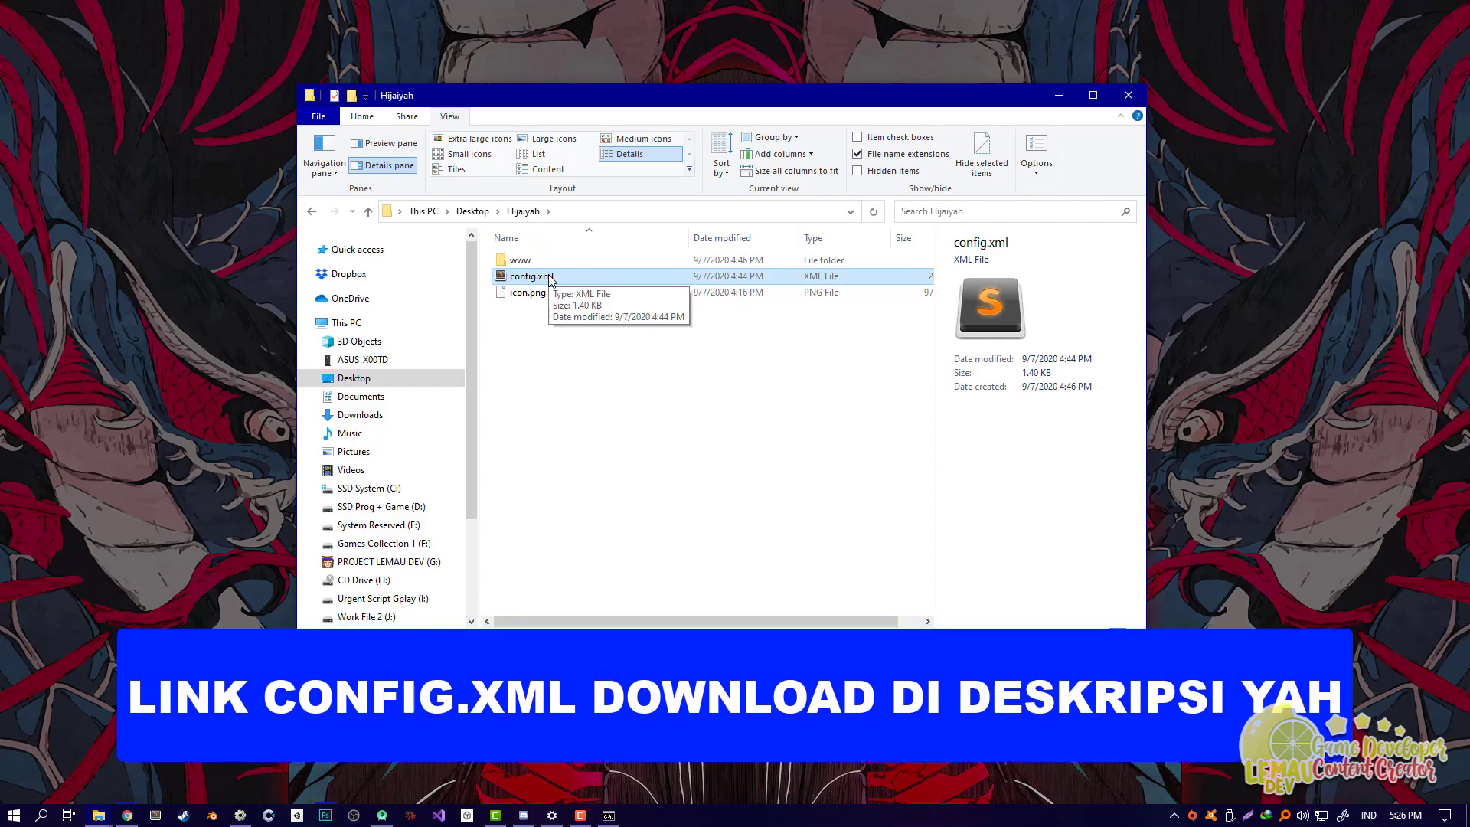
left_click(548, 278)
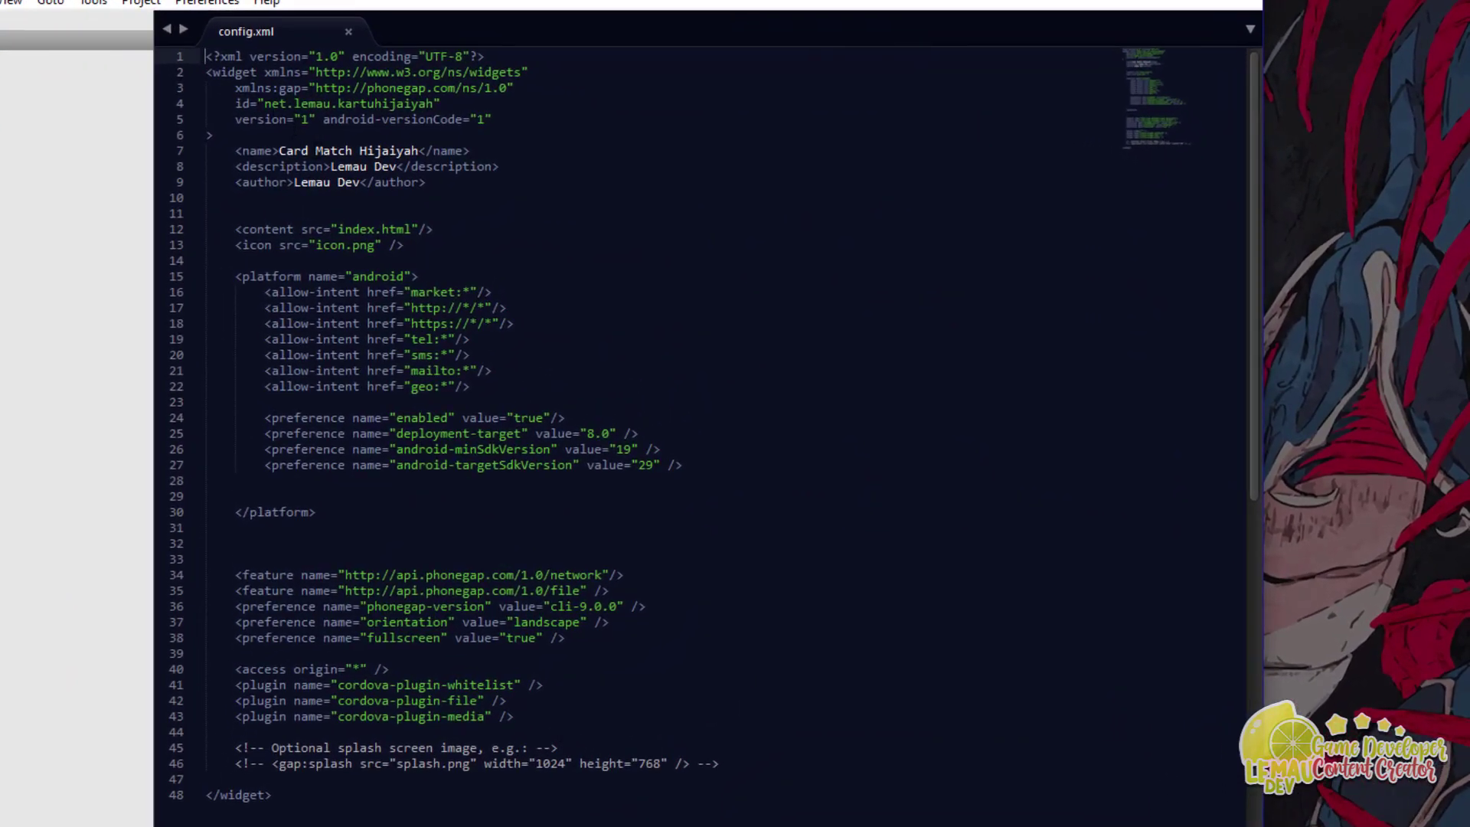
Step: Type com.namagame.namaujang.namakemarin.namakucing after the app id, then remove .namakemarin.namakucing
left_click_drag(264, 103, 433, 103)
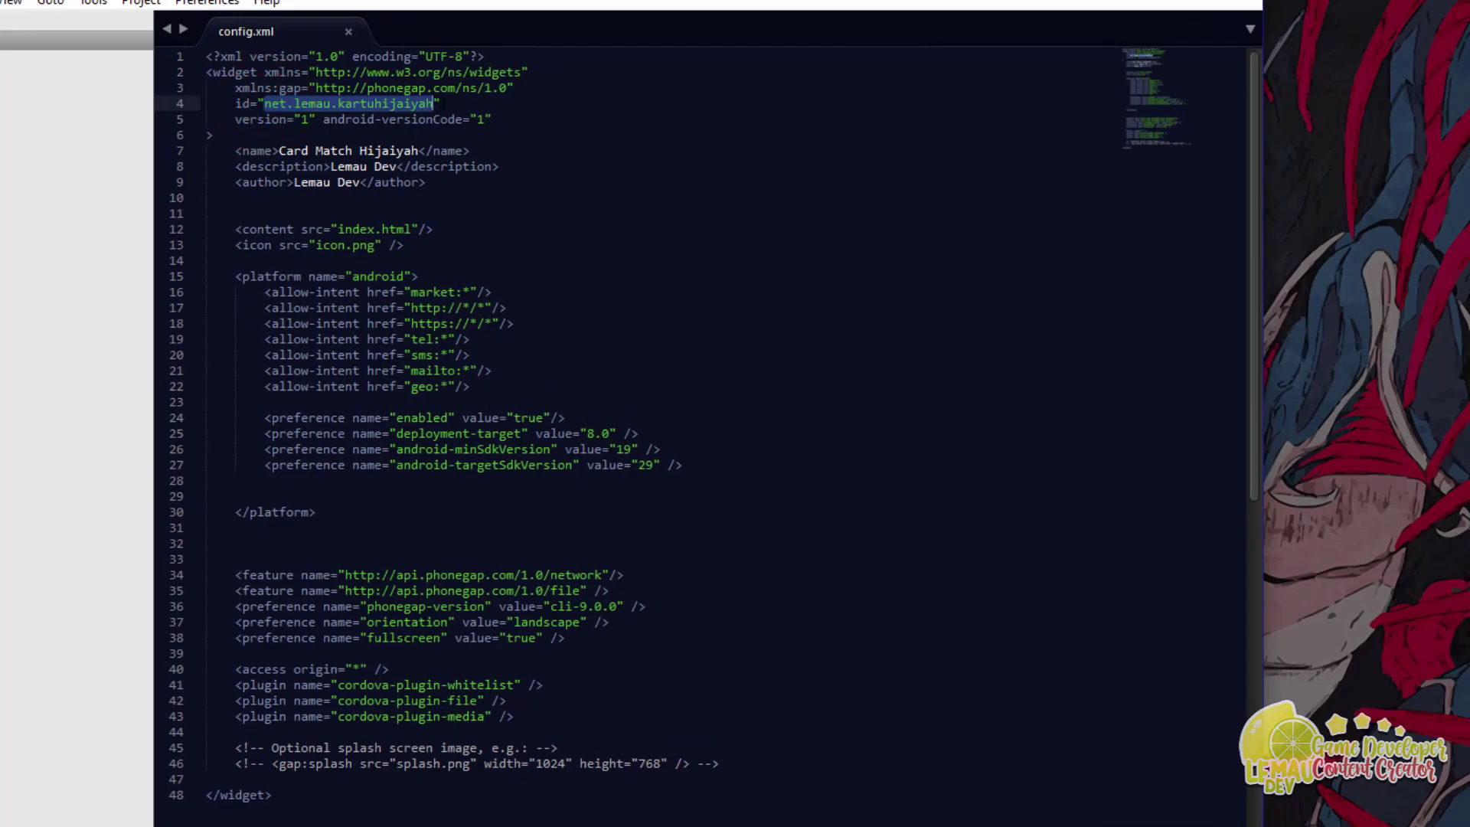
left_click(441, 103)
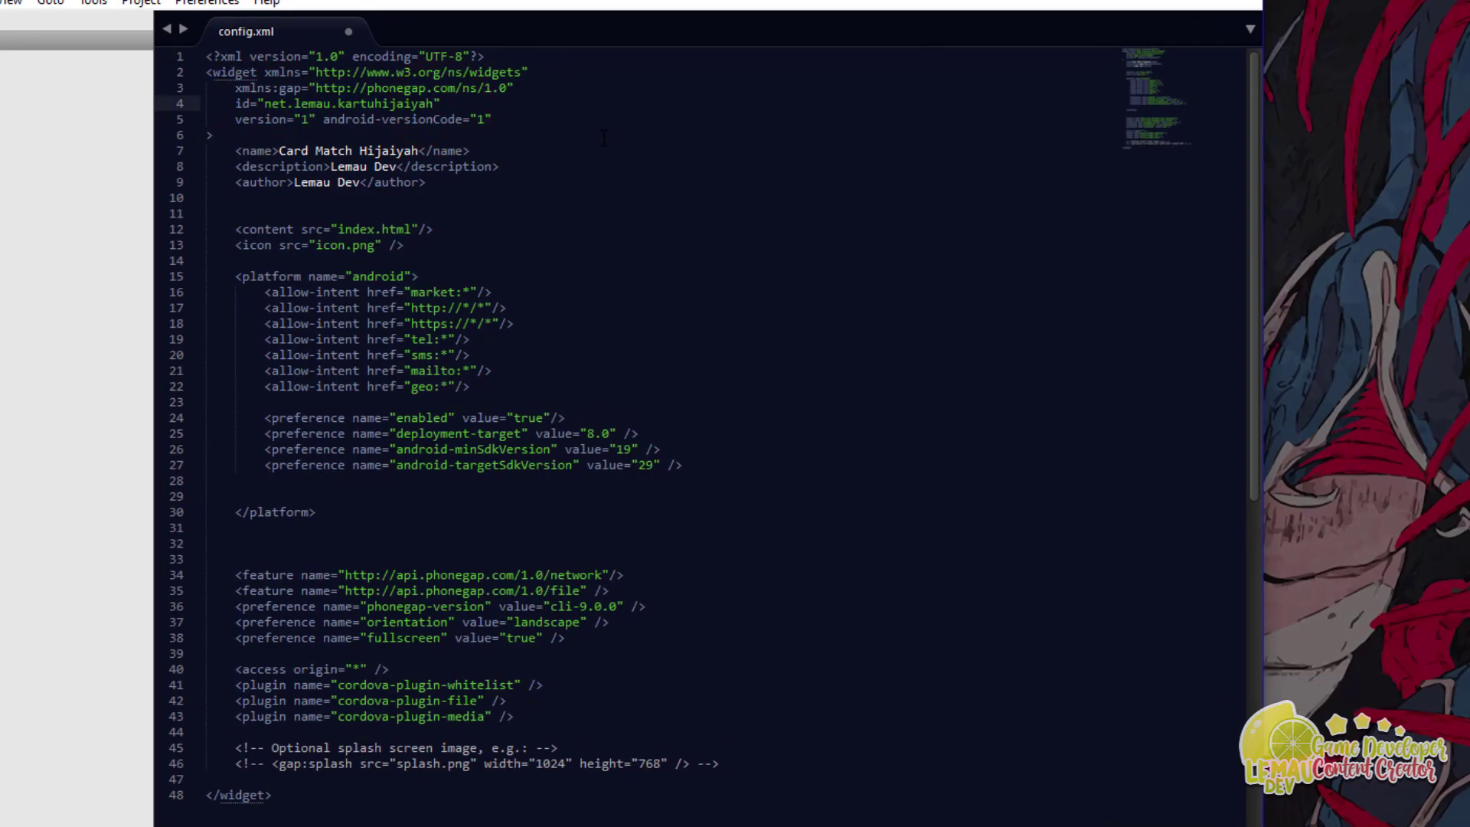
type("co")
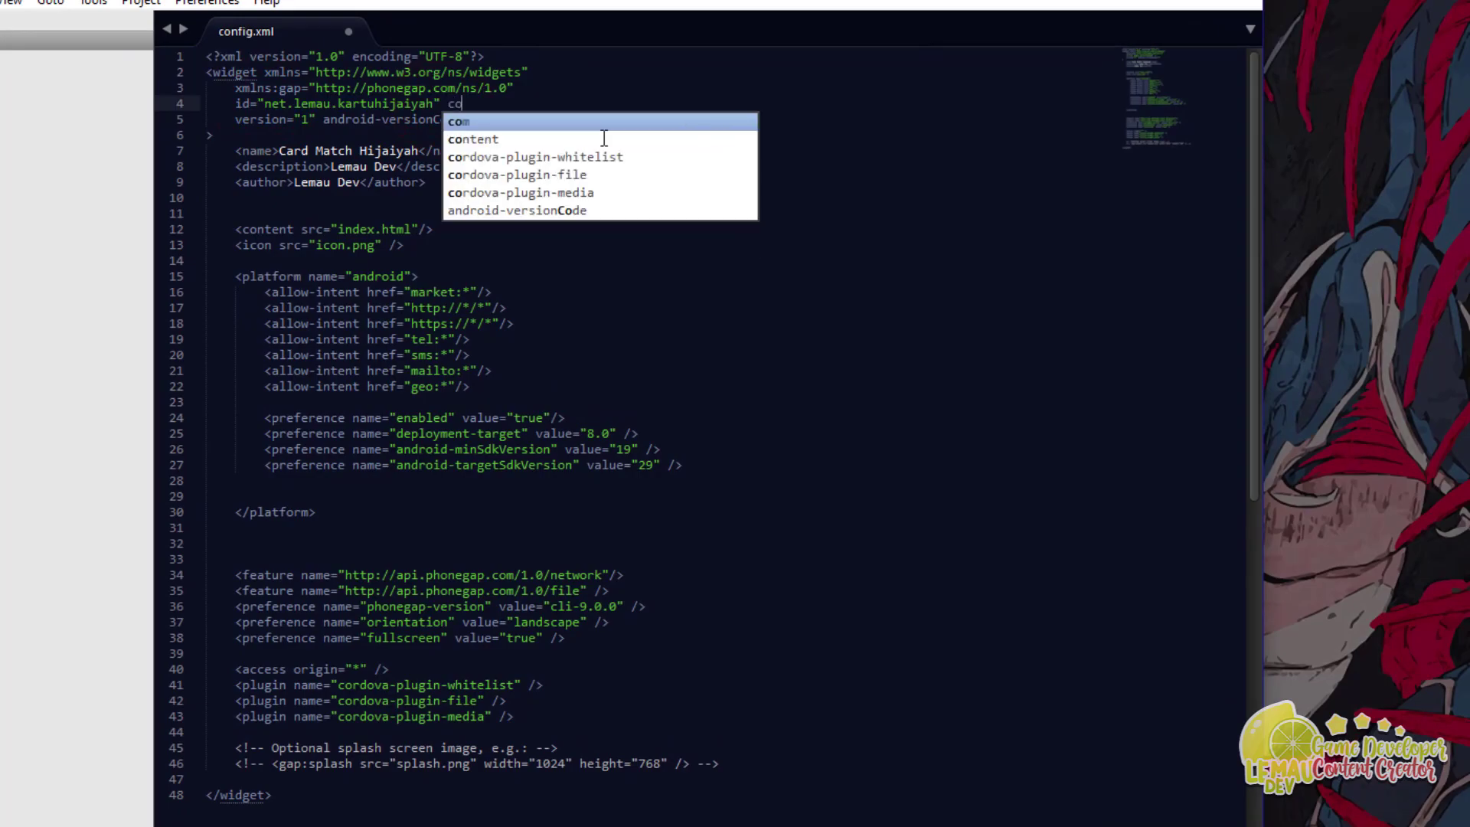
type("m.namag")
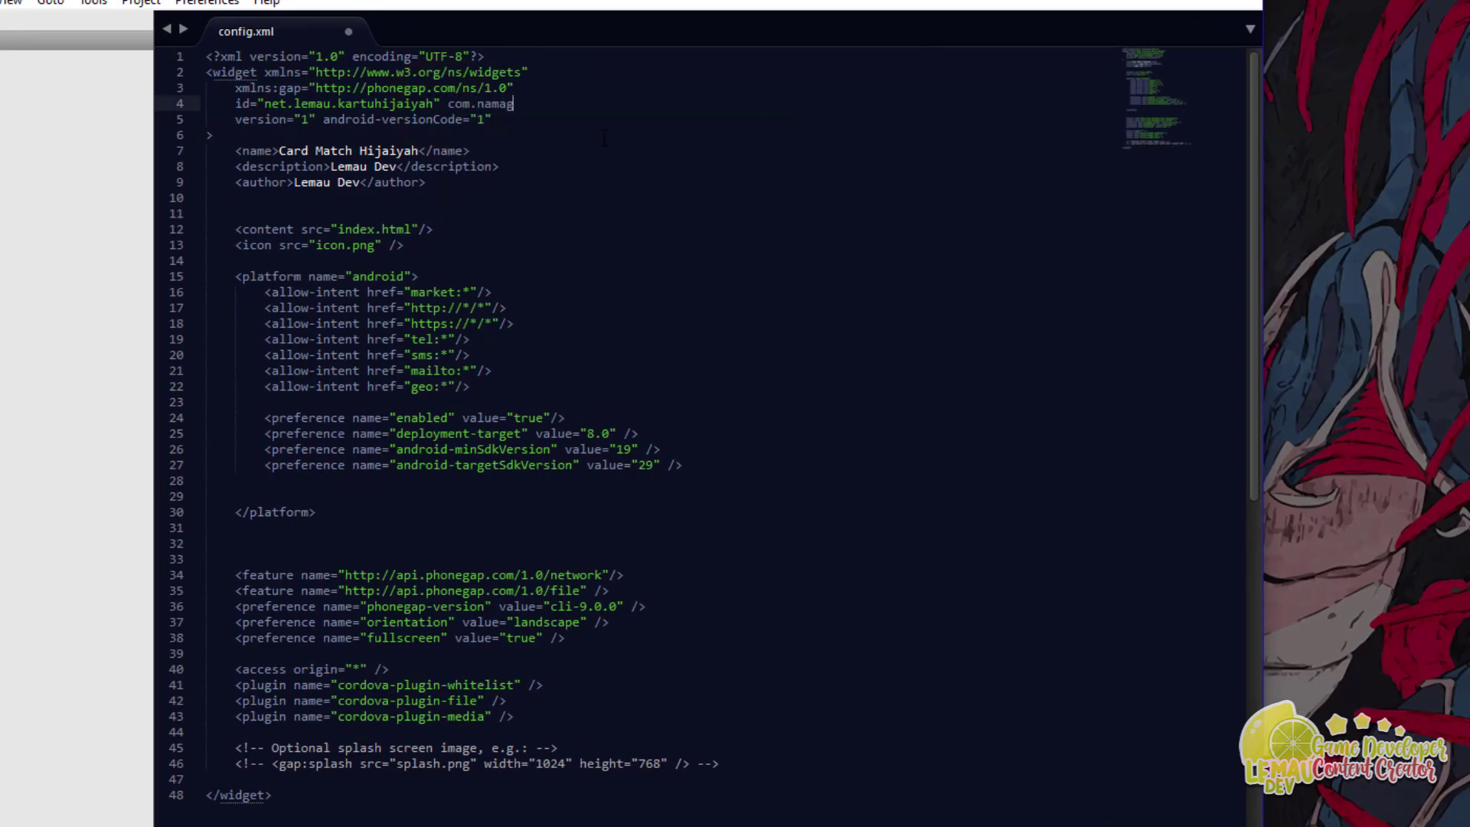
type("ame.ga")
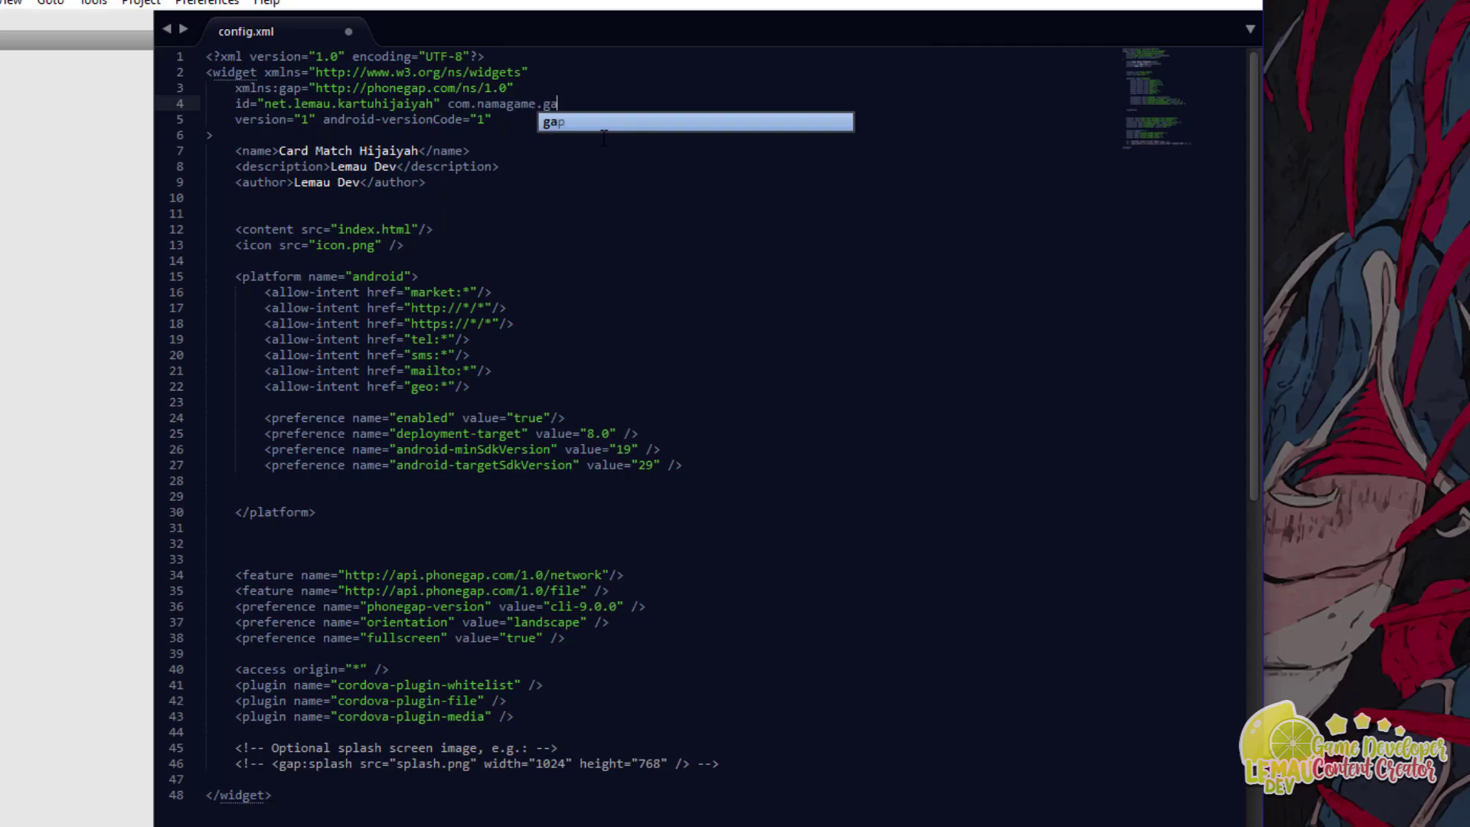
type("me.namaujang.na")
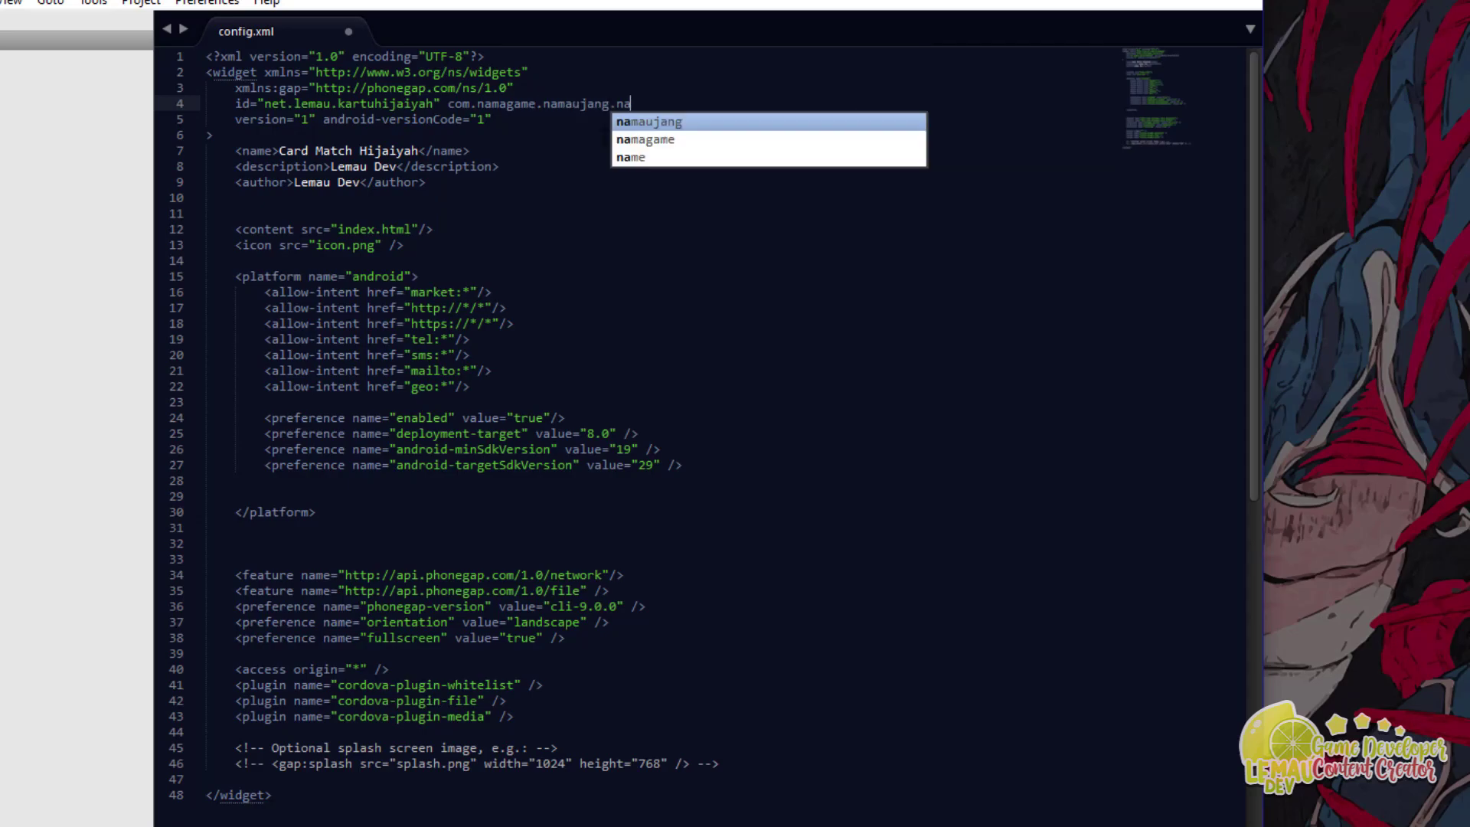
type("makemarin.namakucing")
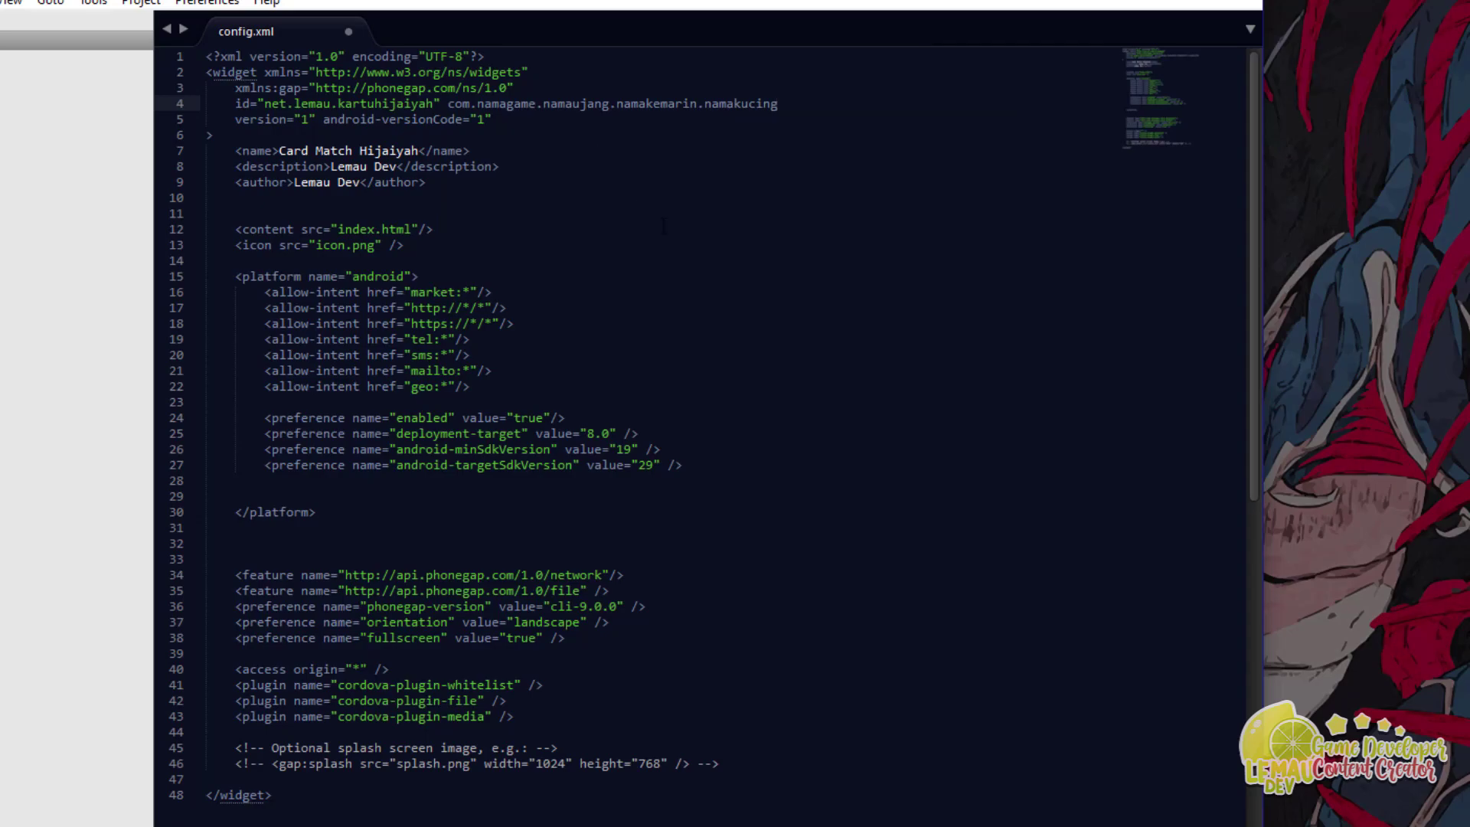
left_click_drag(610, 104, 781, 104)
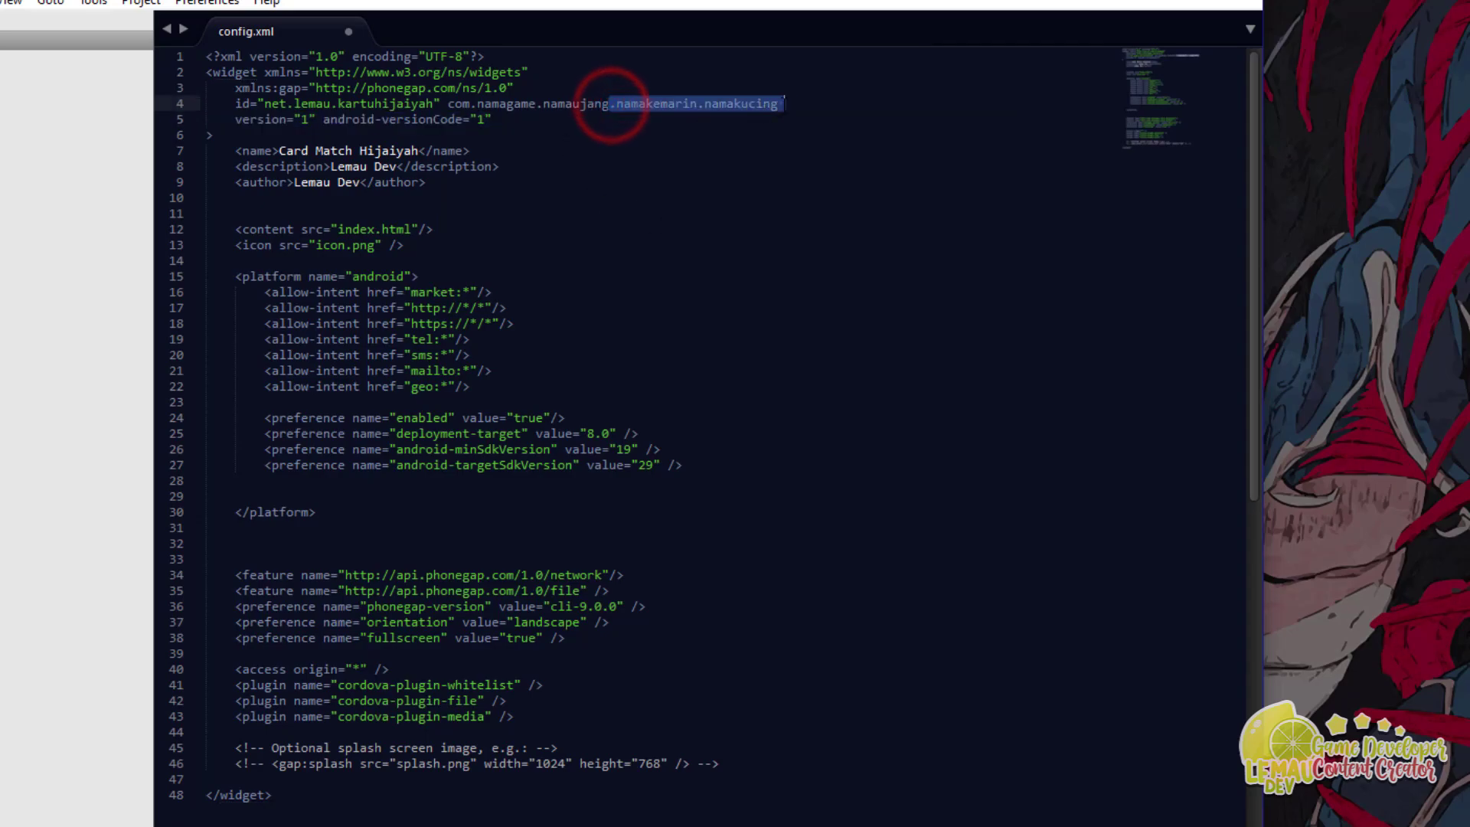
key("BackSpace")
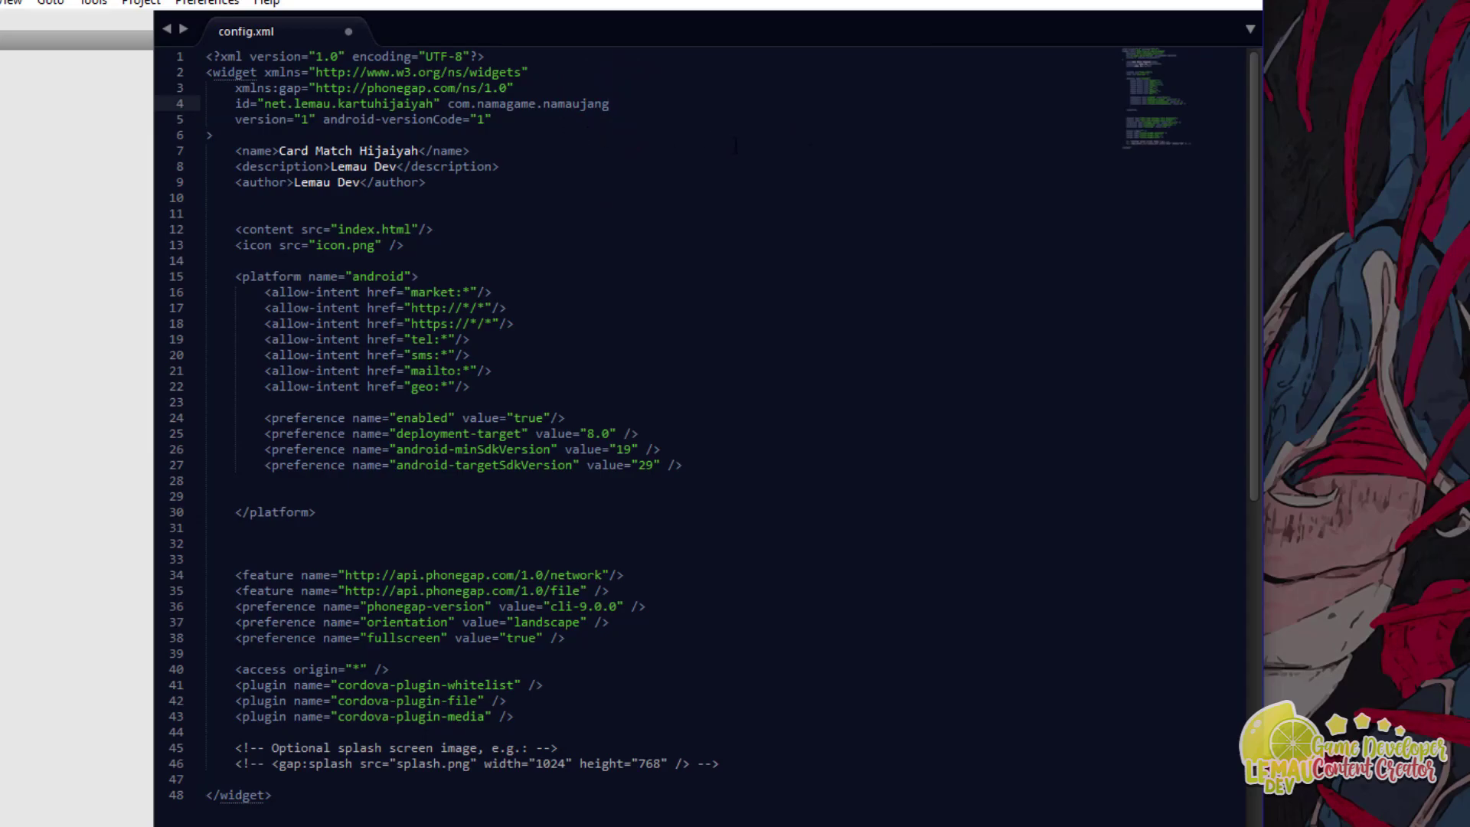
Step: Add and then delete the stray #!2312312 characters and the 'ang' ending after namaujang
type("#!2312312#!3")
left_click_drag(543, 103, 705, 103)
type("1kuci")
key("ctrl+z")
left_click(633, 177)
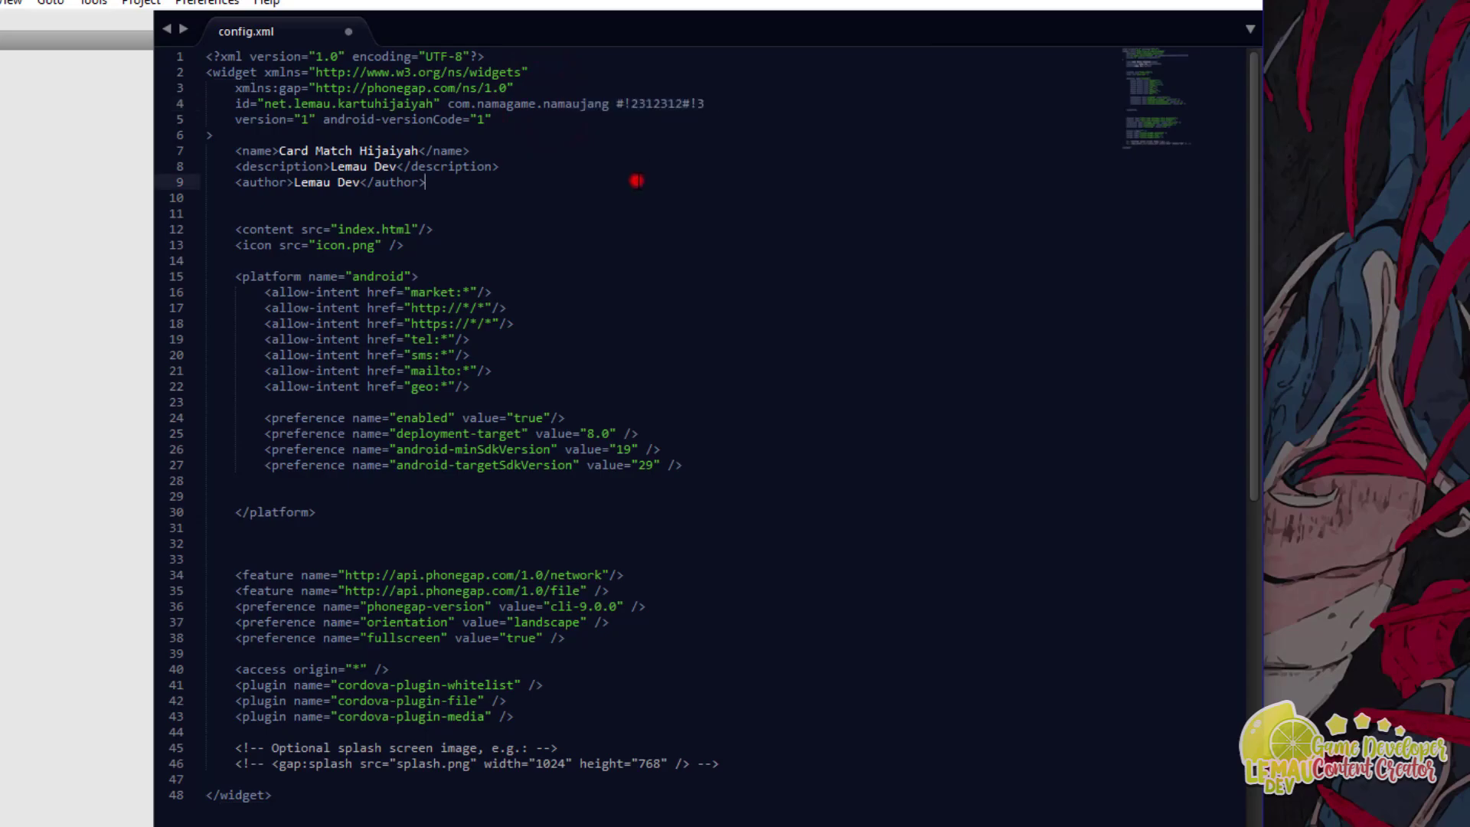
left_click_drag(608, 105, 718, 105)
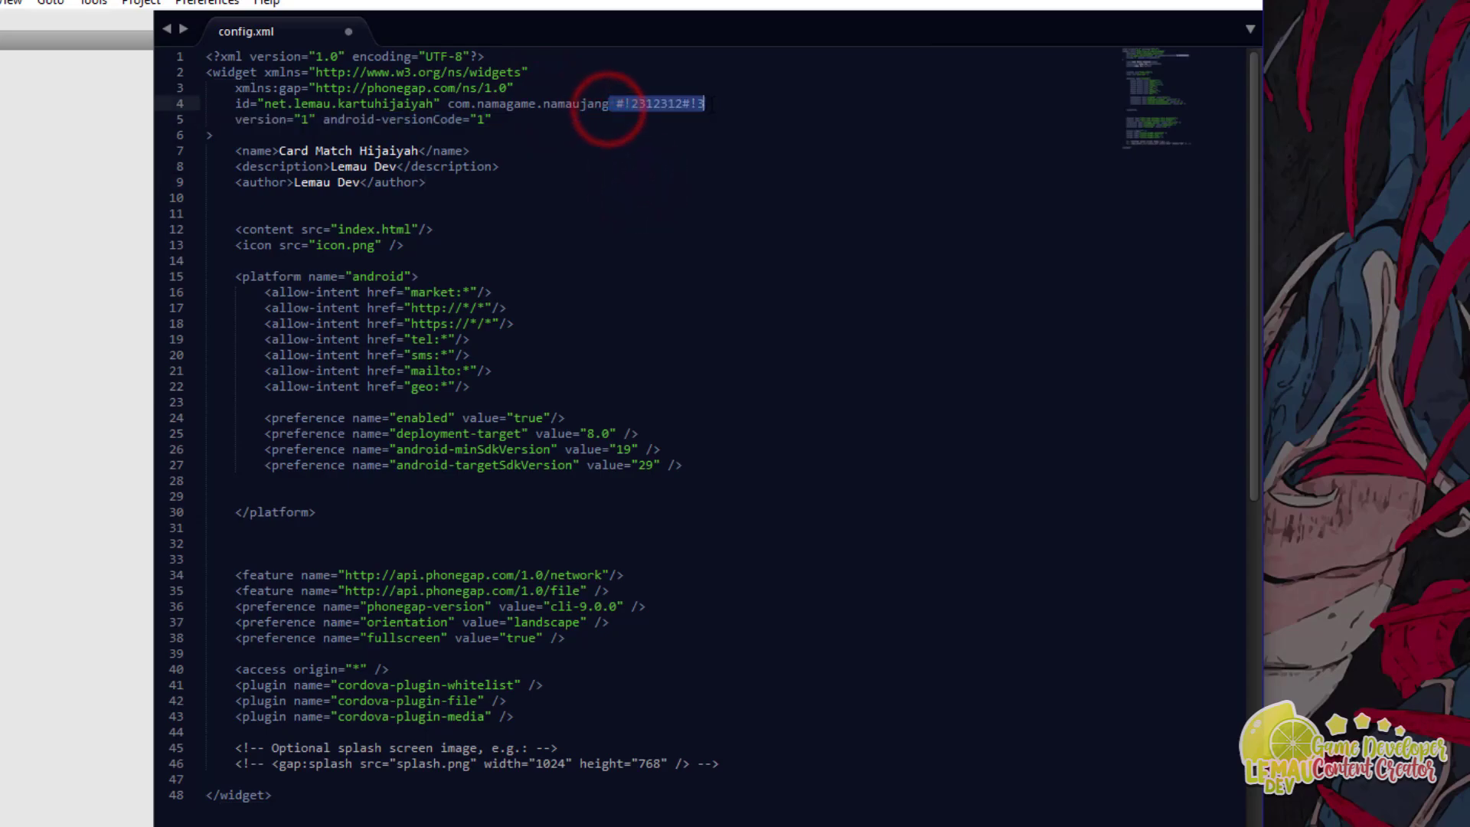
key("BackSpace")
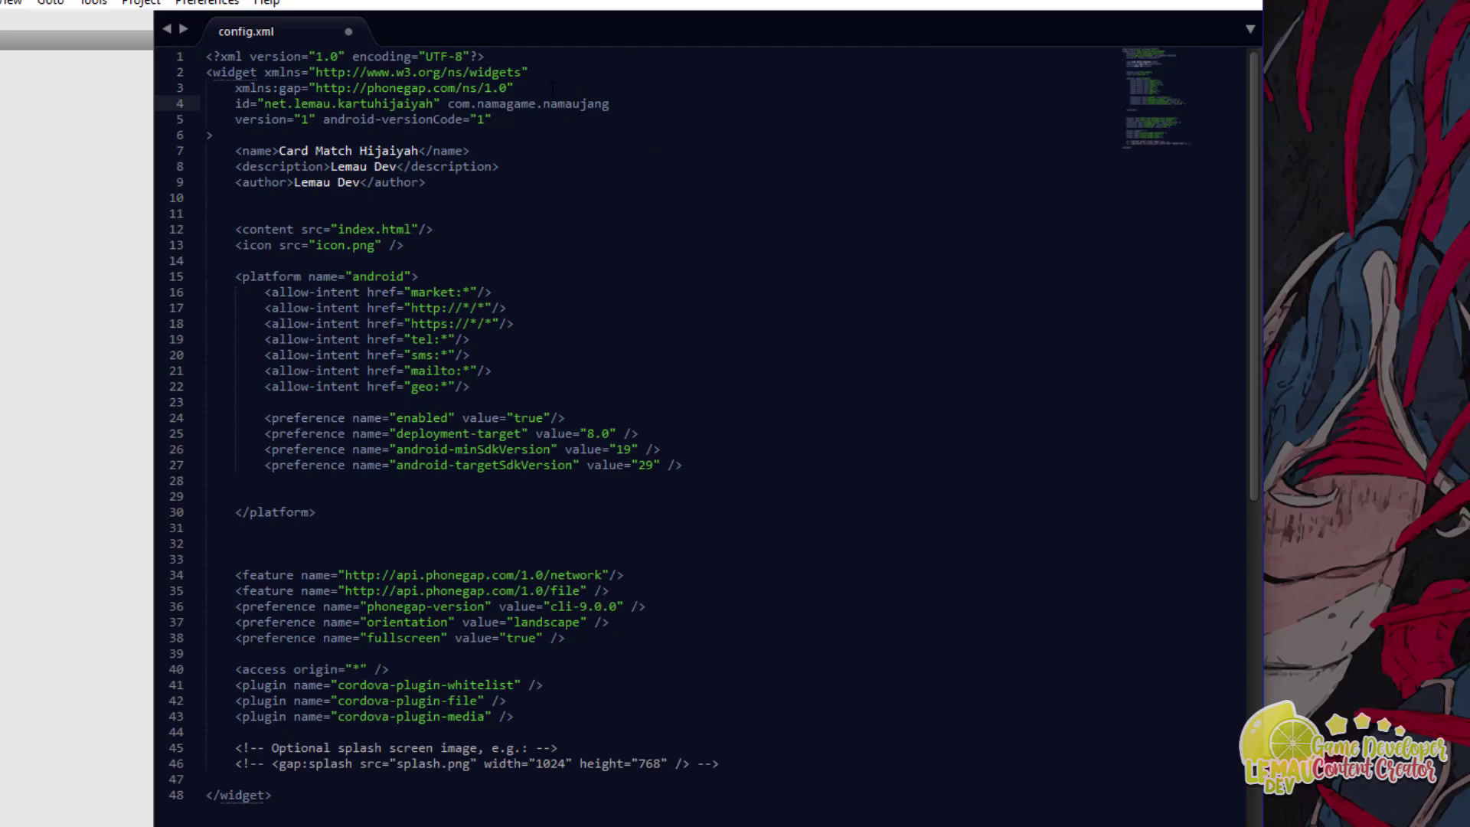
left_click_drag(587, 103, 610, 104)
key("BackSpace")
Step: Delete the com.namagame.namaukamu example text from line 4
left_click(462, 100)
left_click(498, 101)
left_click(579, 103)
left_click_drag(613, 107, 447, 104)
key("BackSpace")
Step: Highlight the app name Card Match Hijaiyah on line 7
left_click(246, 151)
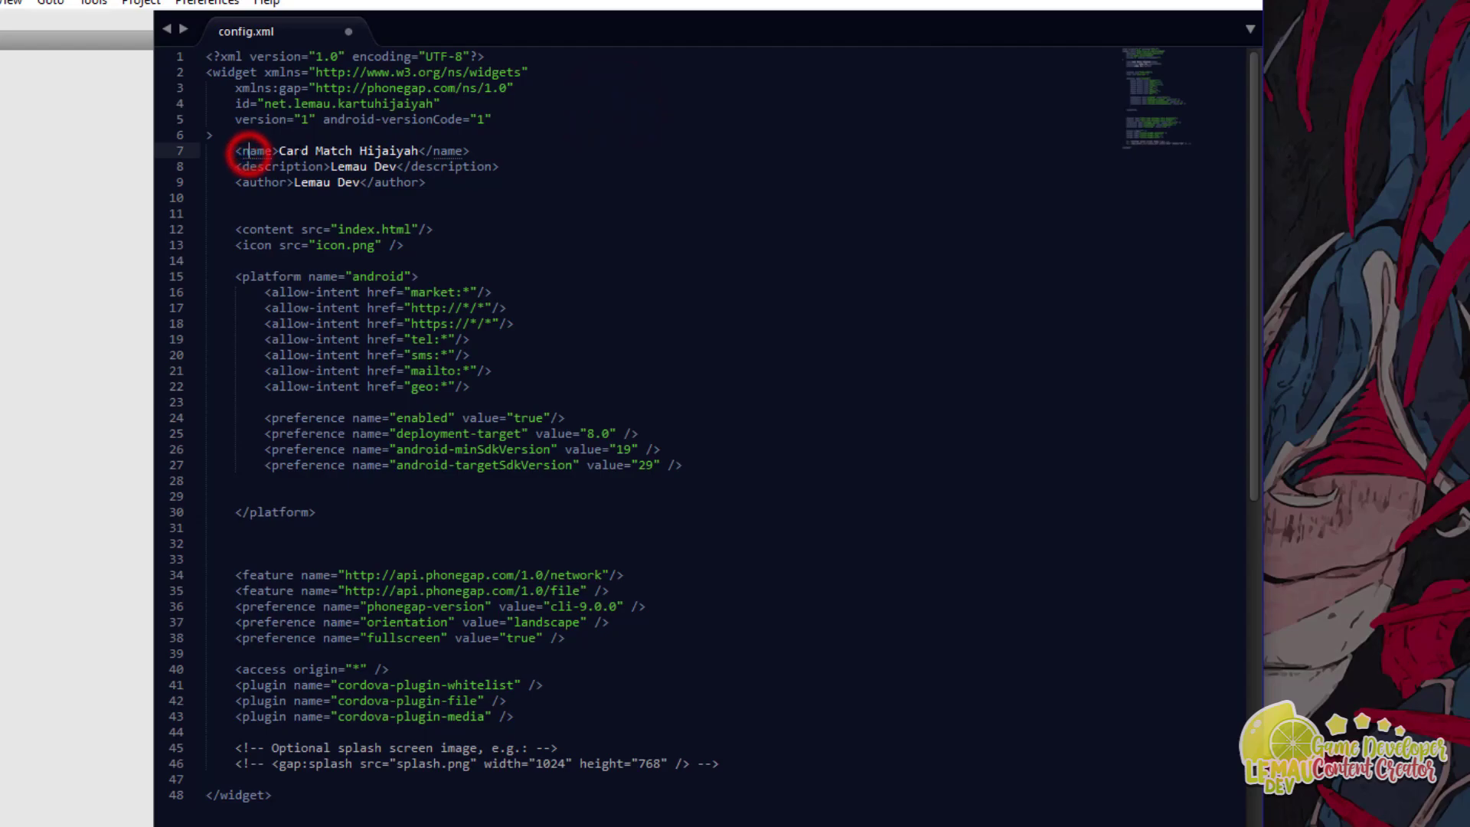
left_click(413, 150)
left_click_drag(418, 150, 308, 150)
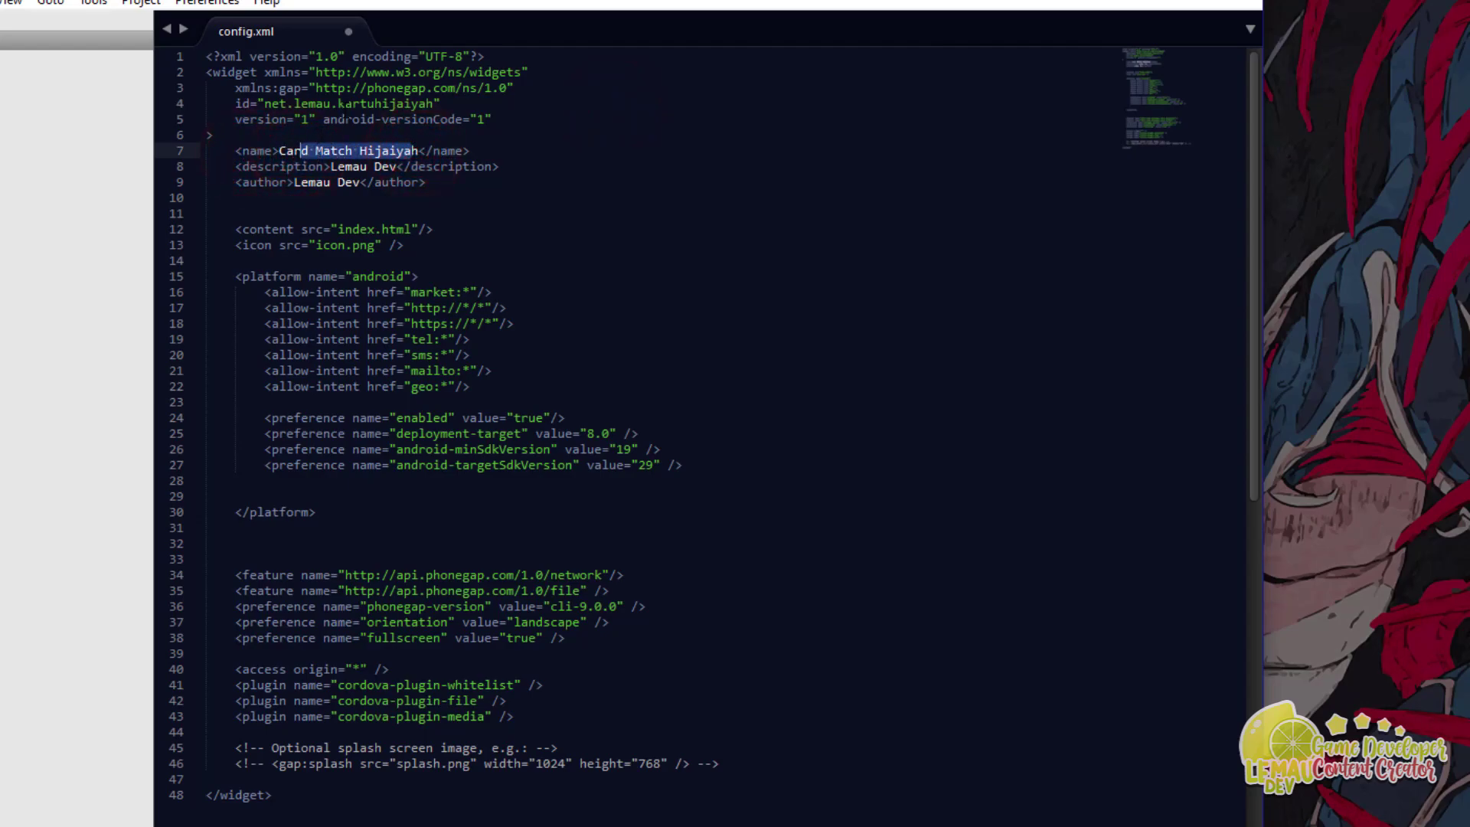
left_click_drag(279, 150, 390, 150)
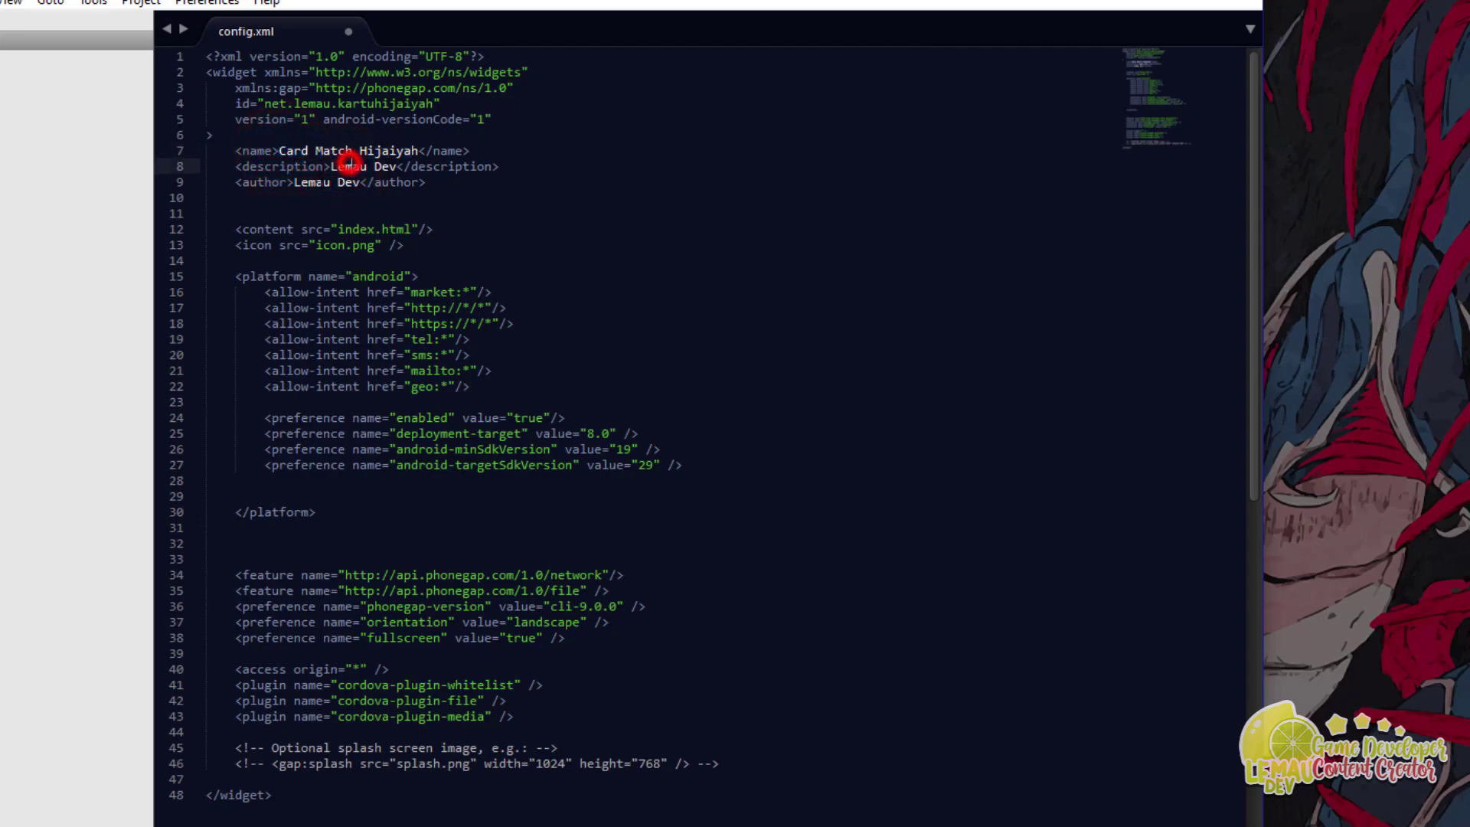